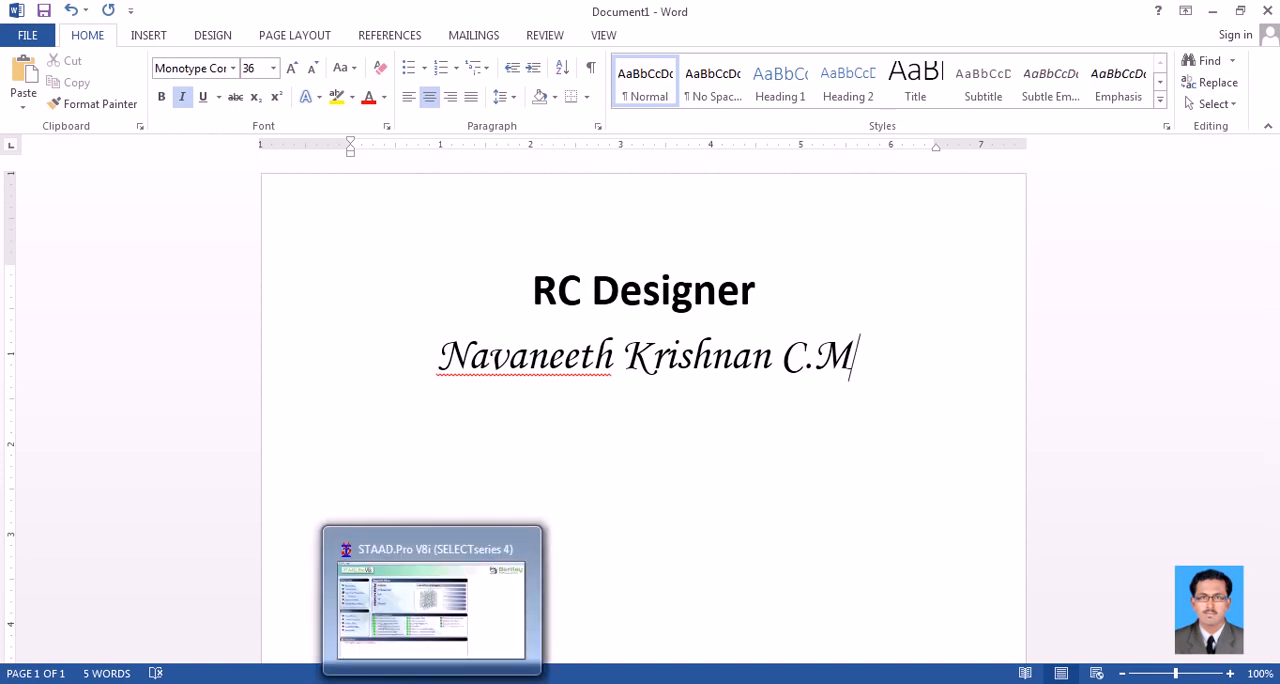
# Switch to STAAD.Pro V8i and open the recent project "rc designer"
pyautogui.click(420, 600)
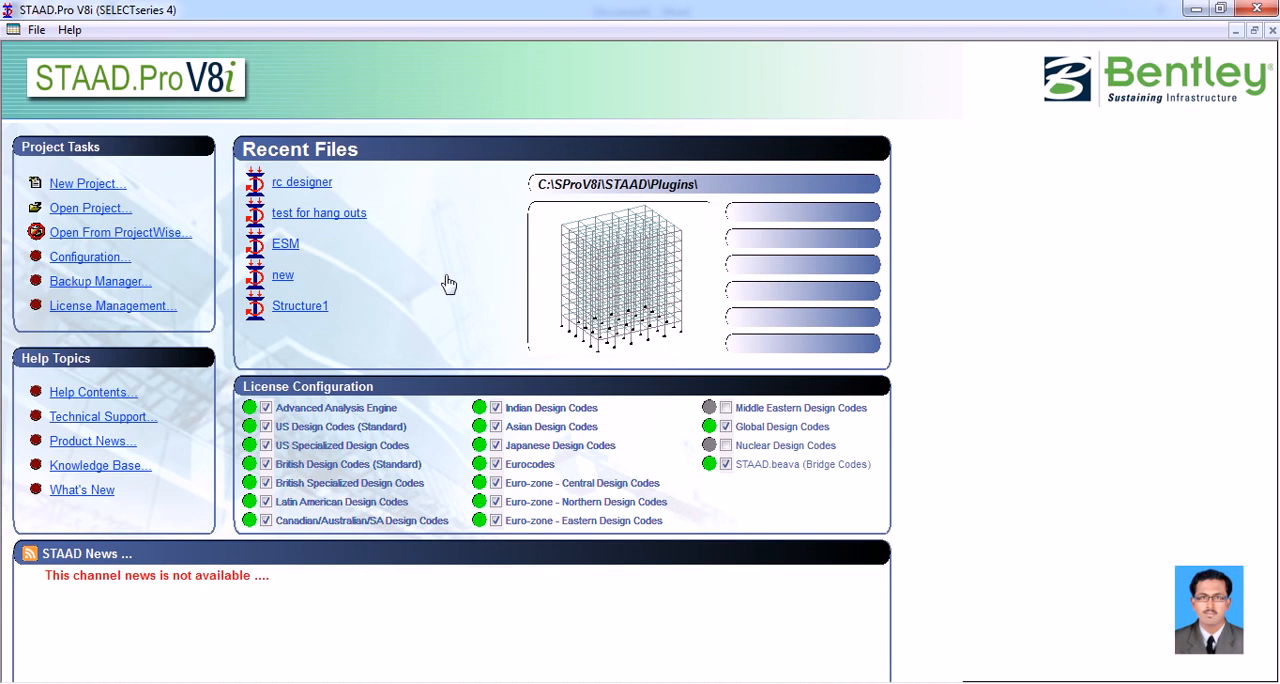
pyautogui.click(305, 183)
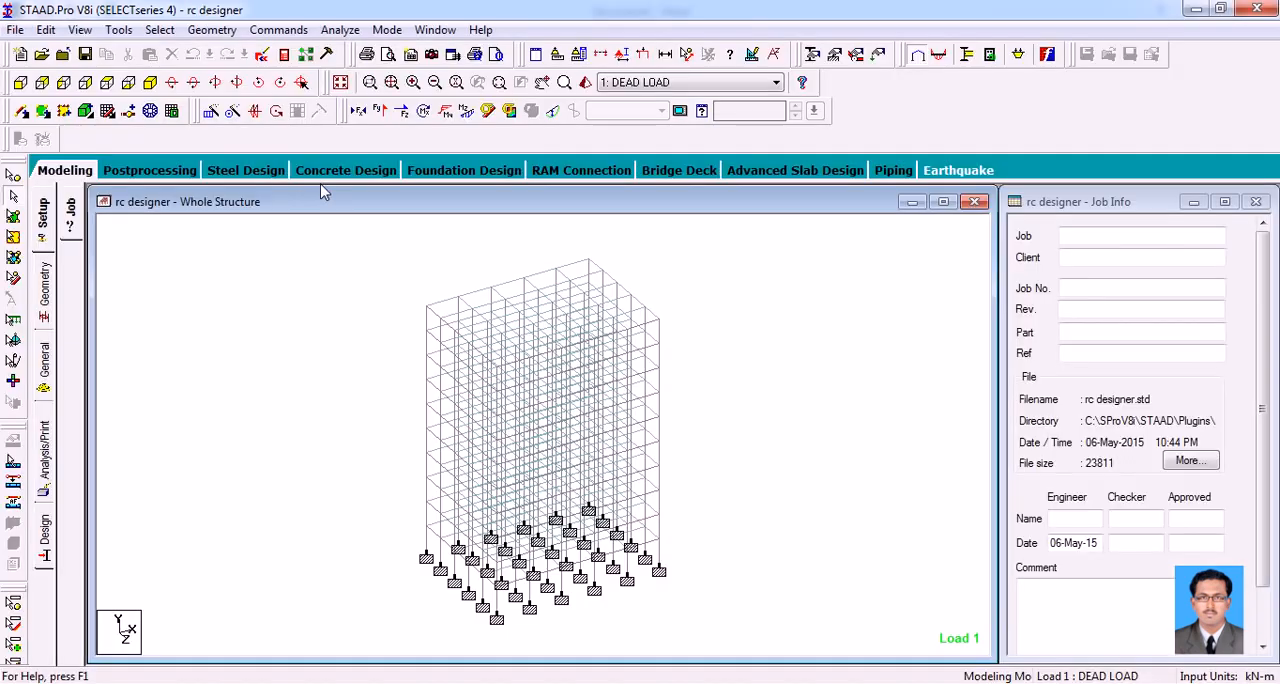
# Inspect the whole structure in a 3D rendered view, rotate the rendering, and close it
pyautogui.moveTo(783, 437); pyautogui.dragTo(752, 395, button='middle')
pyautogui.moveTo(694, 322); pyautogui.dragTo(706, 363, button='middle')
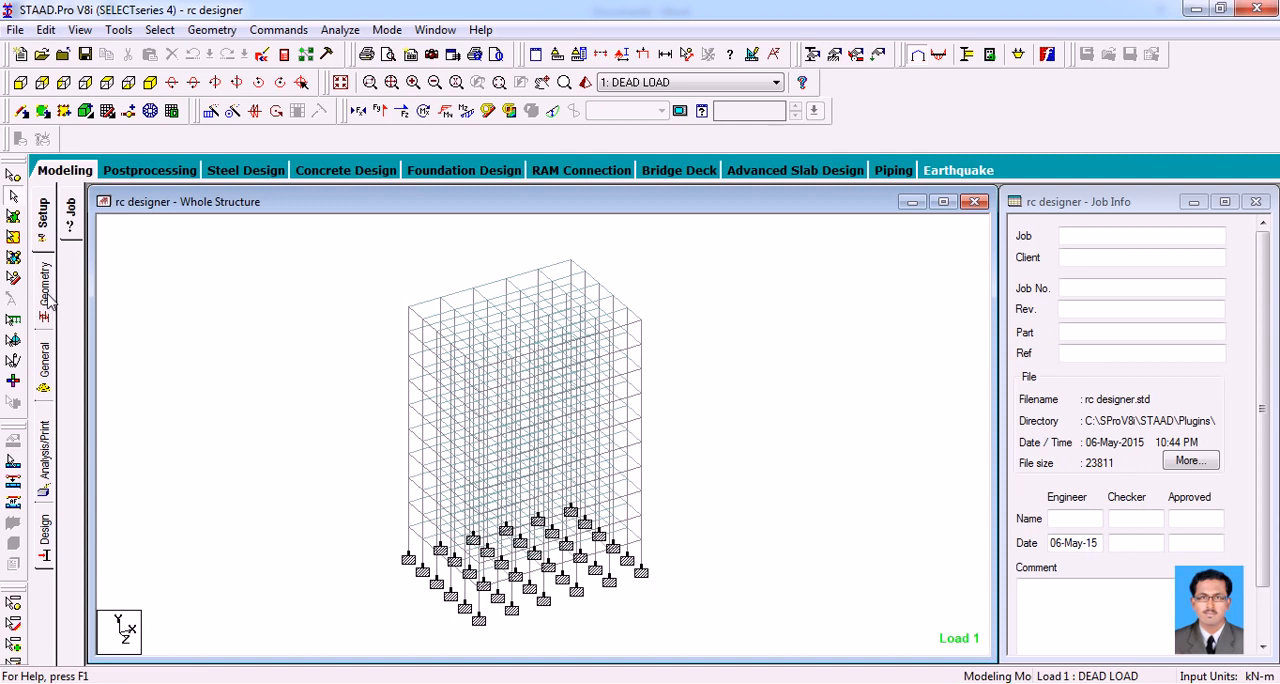
pyautogui.moveTo(270, 332); pyautogui.dragTo(277, 320, button='middle')
pyautogui.rightClick(262, 270)
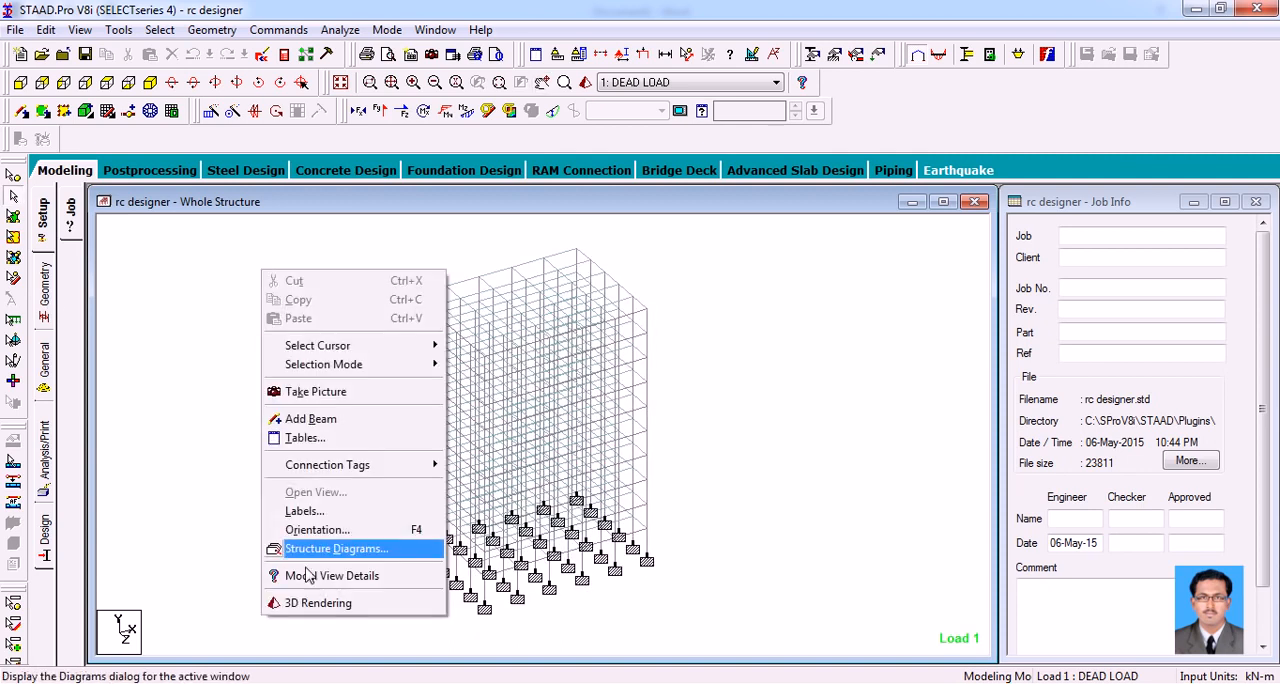
pyautogui.click(302, 603)
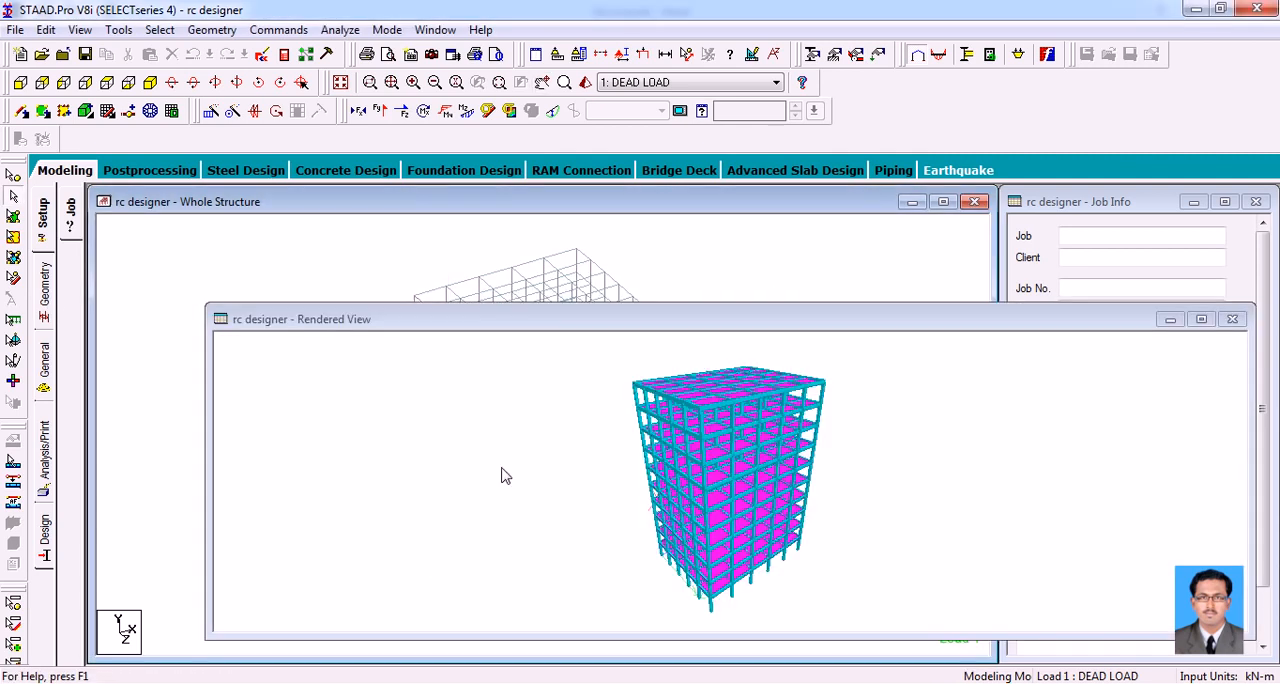
pyautogui.moveTo(685, 490); pyautogui.dragTo(703, 458)
pyautogui.click(1232, 319)
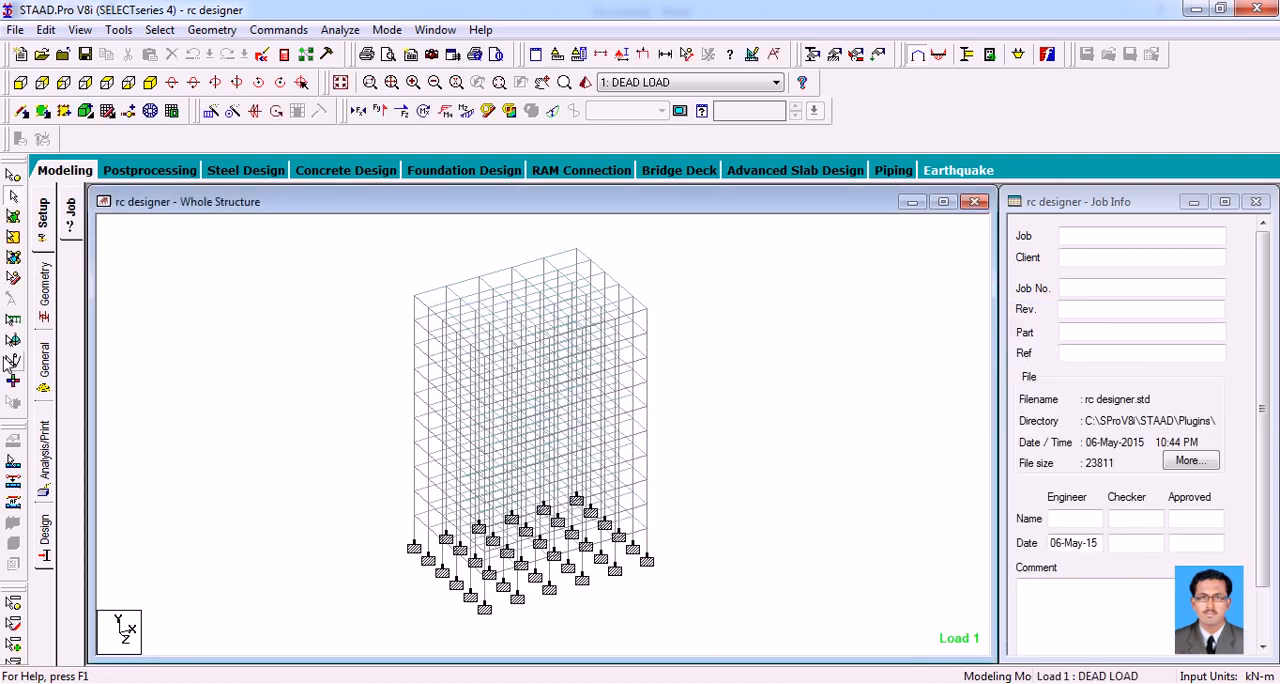
# Examine the load cases in Load & Definition, including the factors of the generated British BS 8110 combination
pyautogui.click(42, 318)
pyautogui.click(44, 362)
pyautogui.click(71, 440)
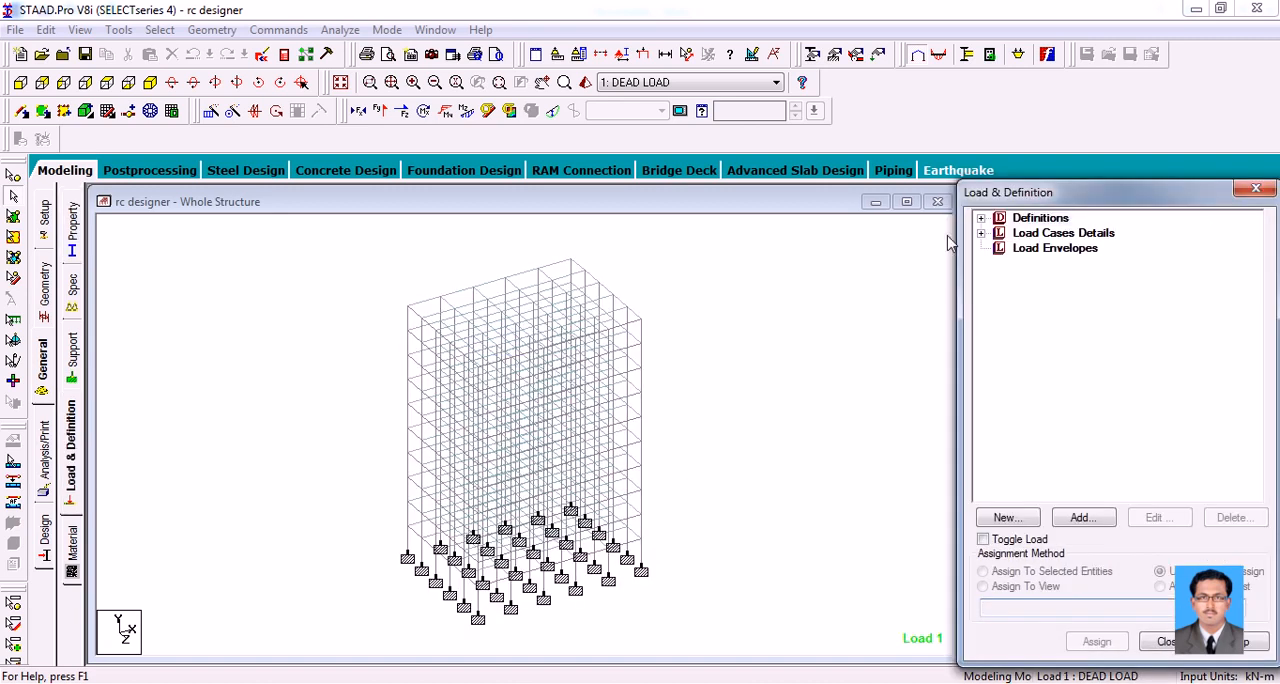
pyautogui.click(981, 233)
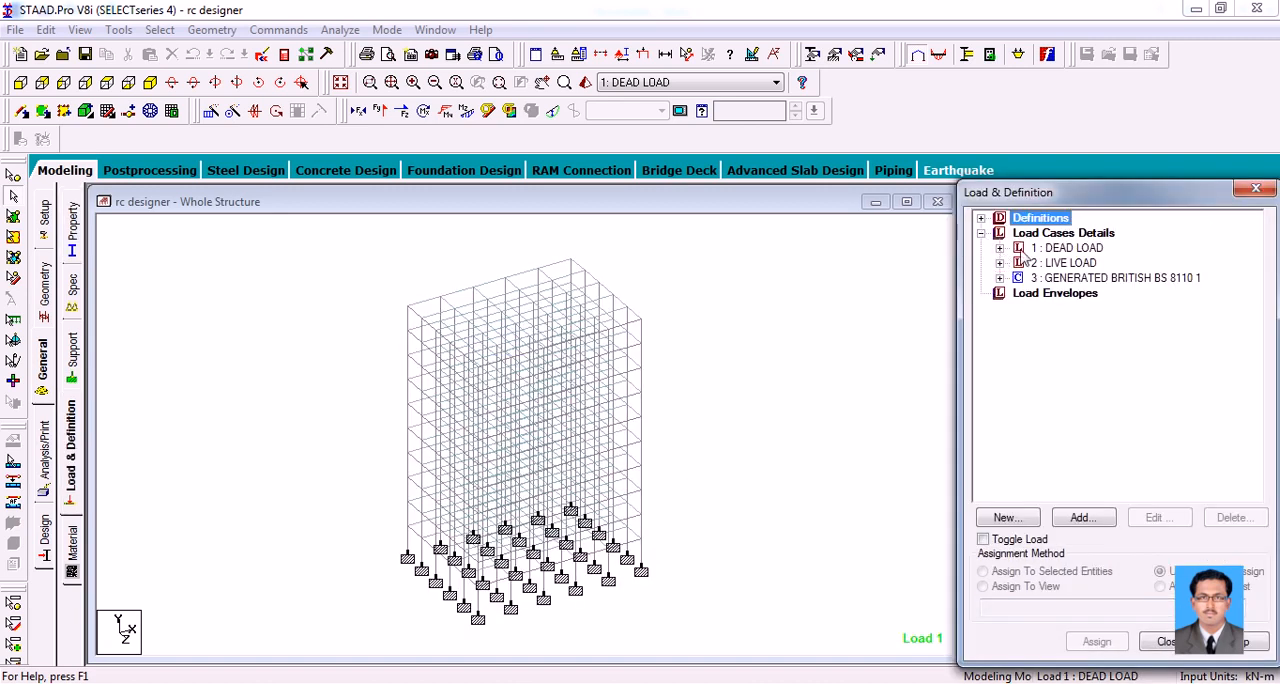
pyautogui.click(999, 278)
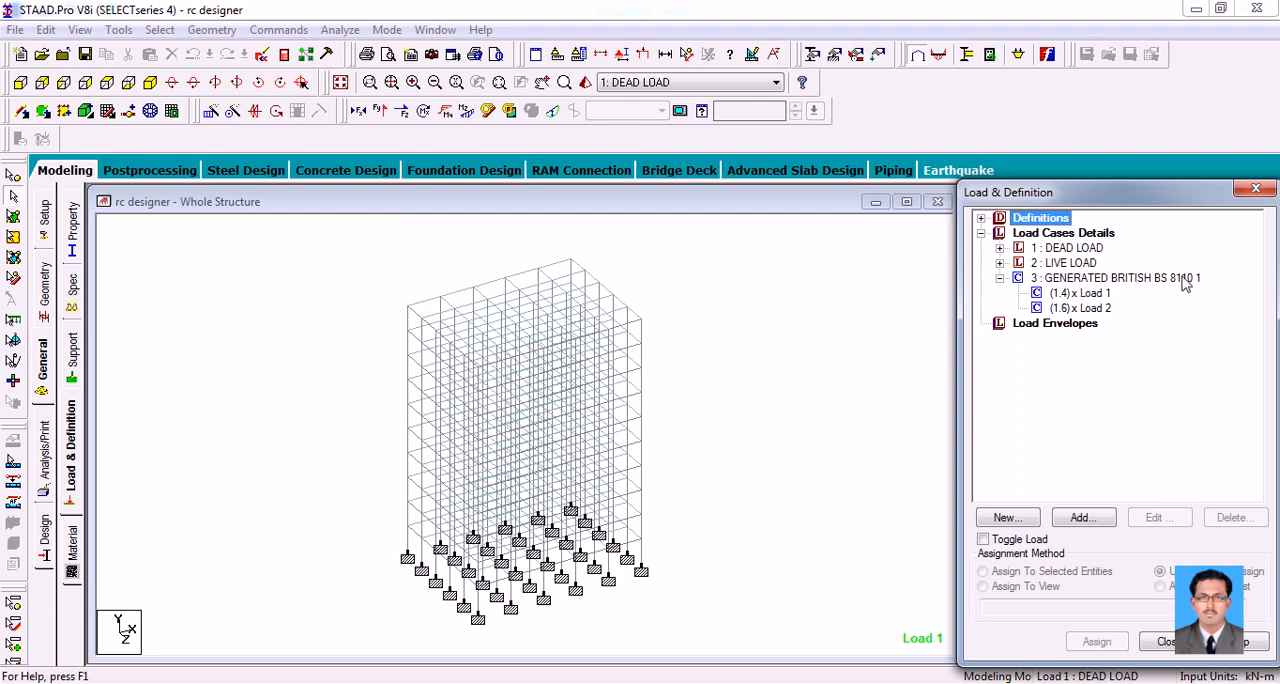
# Run the structural analysis, review its error and warning summary, and finish while staying in modeling mode
pyautogui.click(838, 312)
pyautogui.click(340, 29)
pyautogui.click(368, 47)
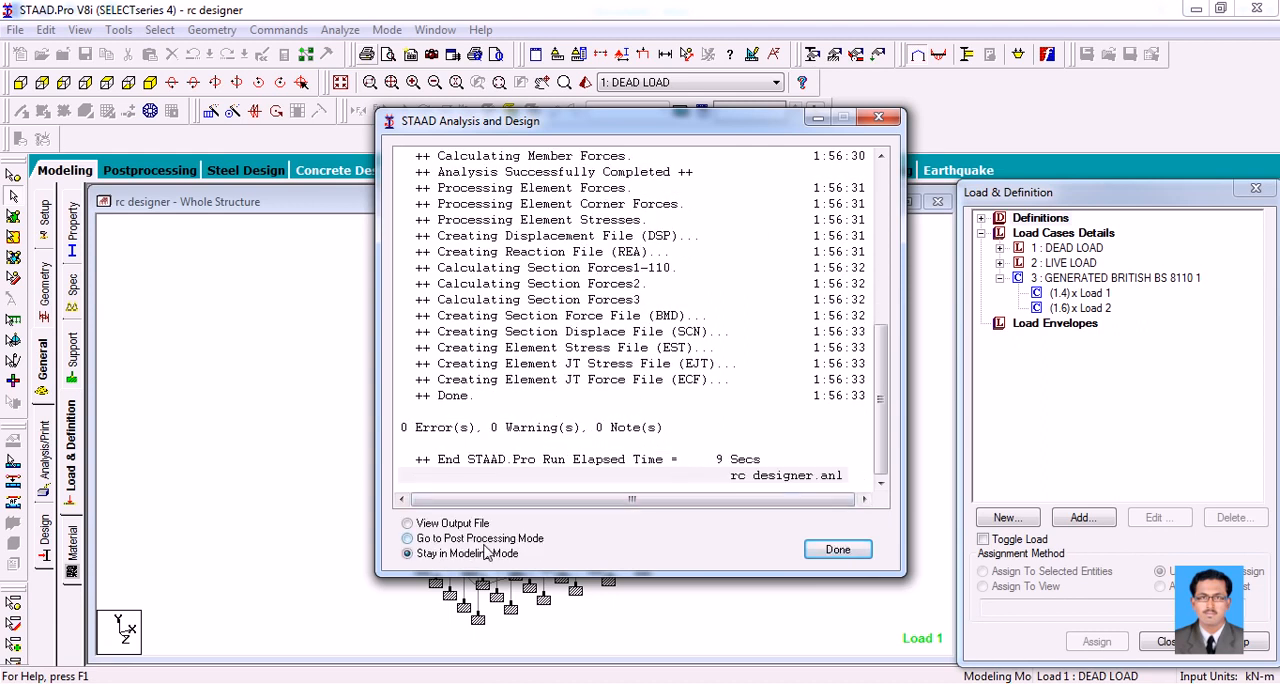
pyautogui.click(401, 432)
pyautogui.click(401, 432)
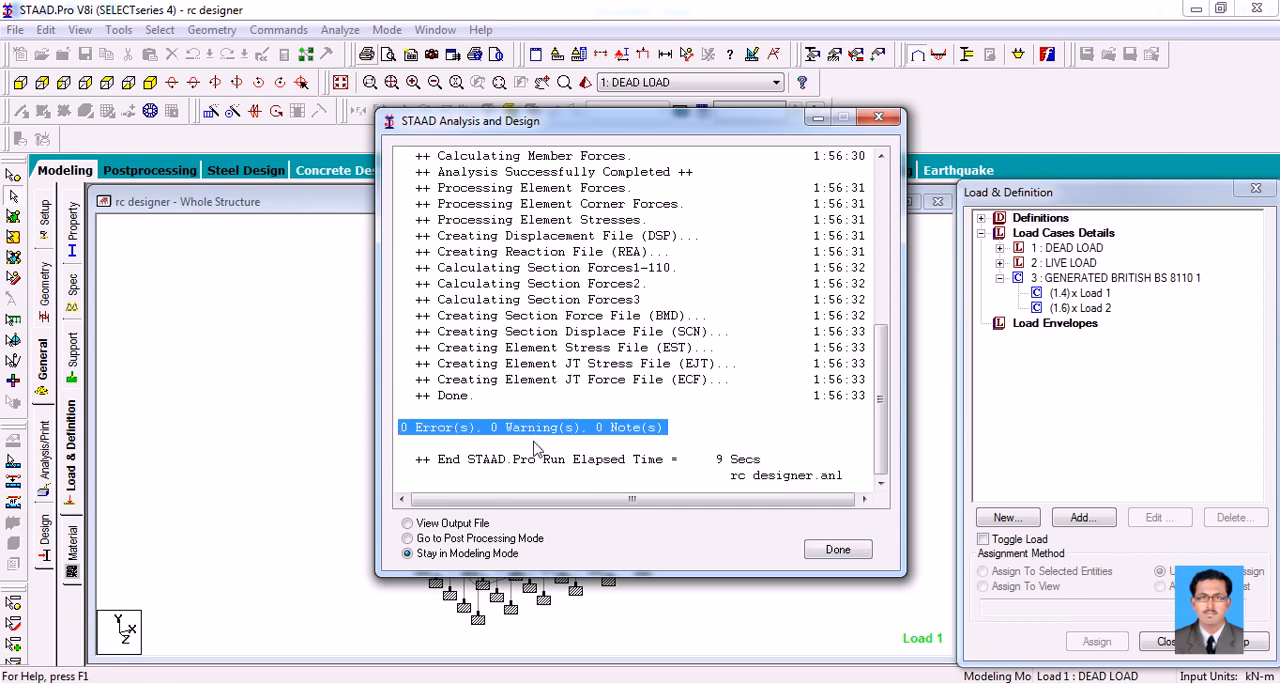
pyautogui.click(816, 552)
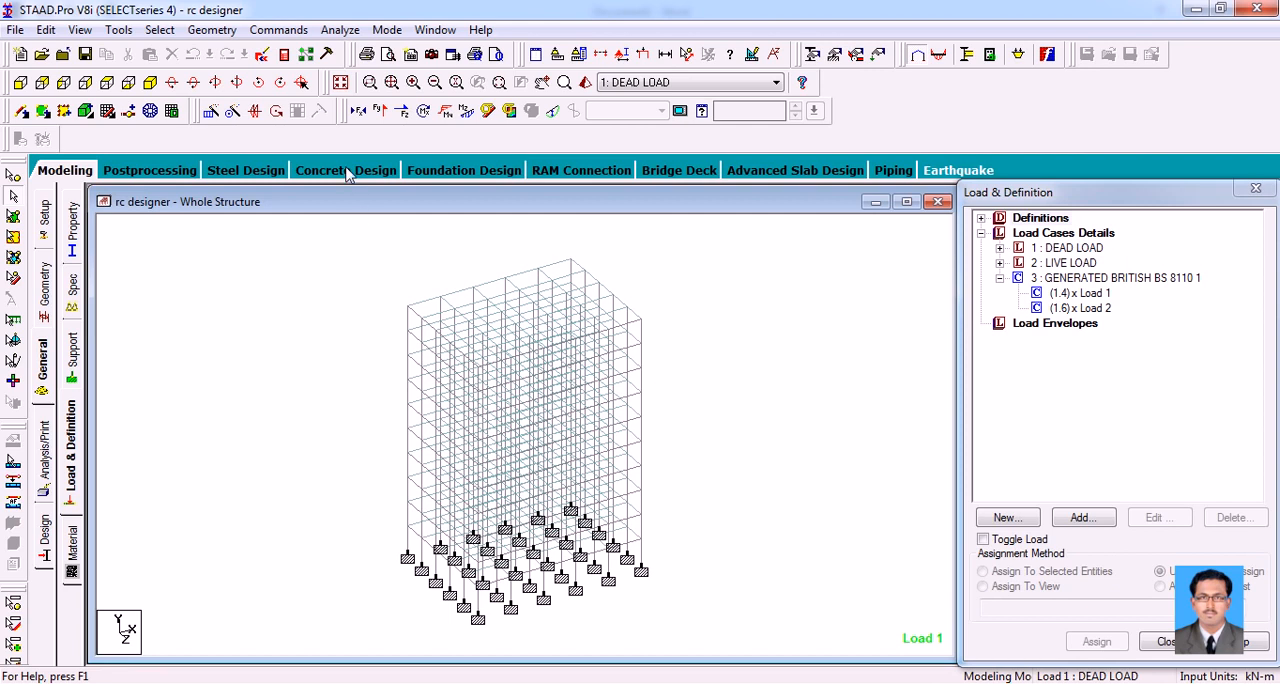
# Enter Concrete Design mode, go to the envelopes page, and select the entire structure
pyautogui.click(346, 171)
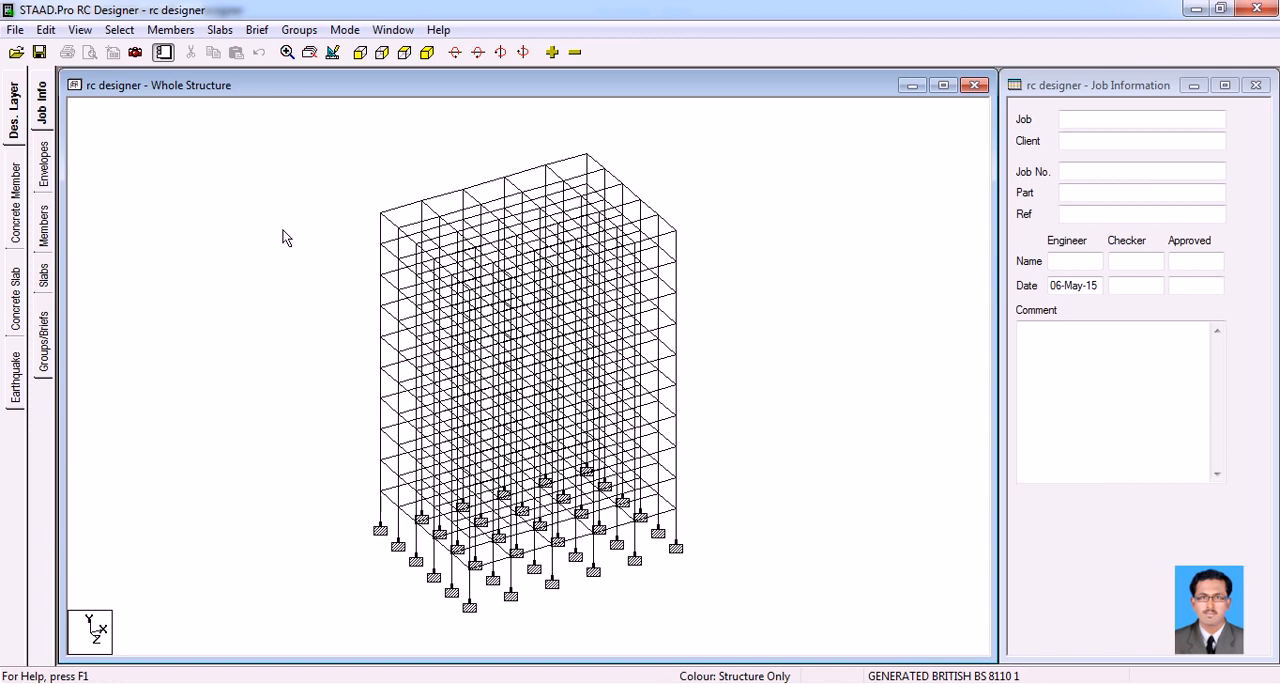
pyautogui.click(45, 170)
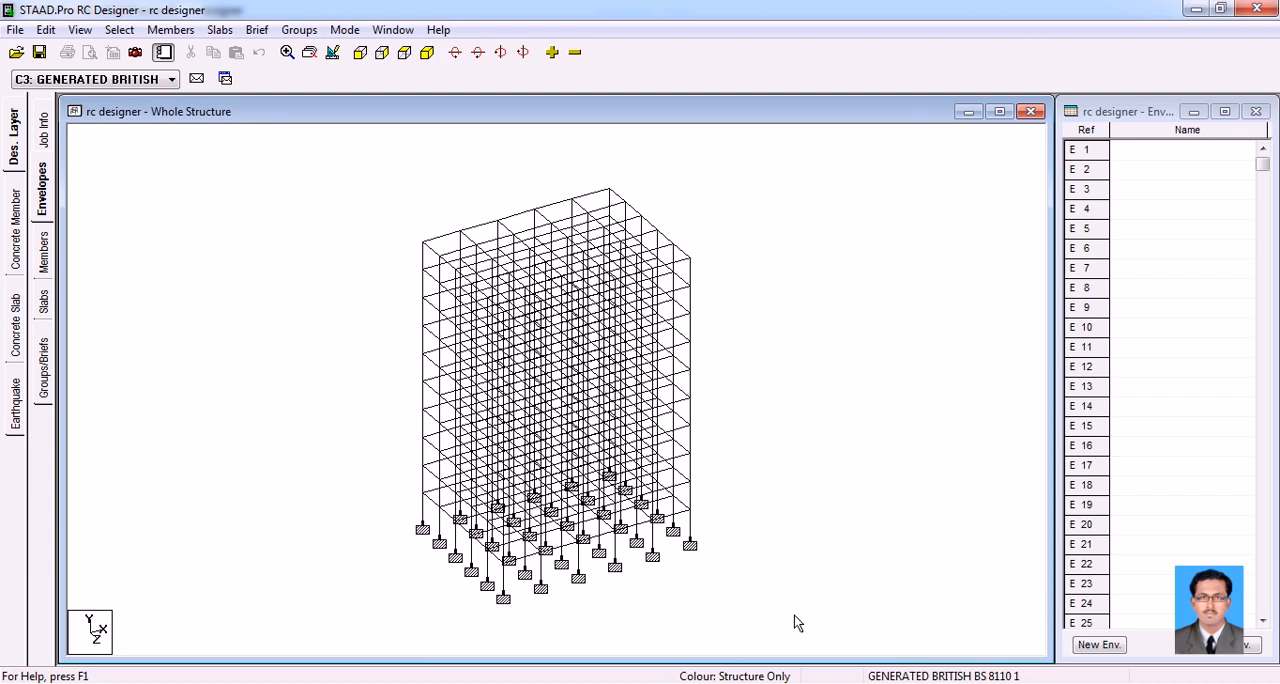
pyautogui.moveTo(800, 634); pyautogui.dragTo(225, 177)
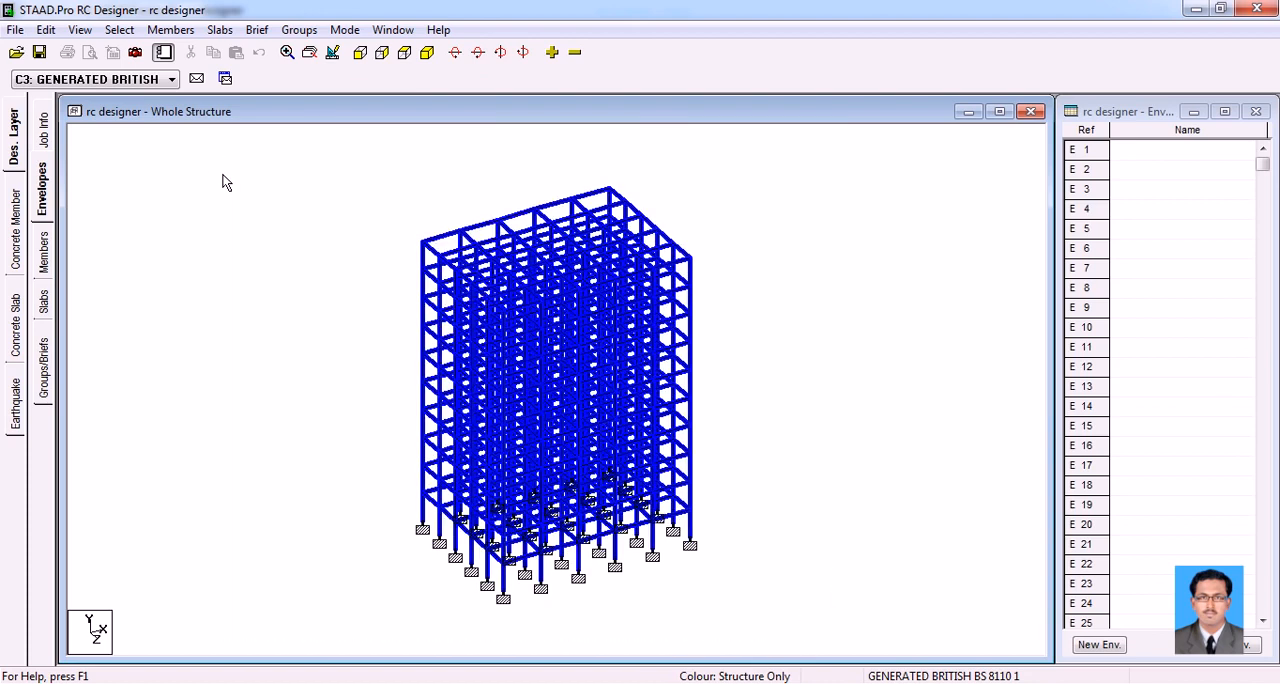
# Create a new envelope E1 named "concrete design"
pyautogui.click(1099, 645)
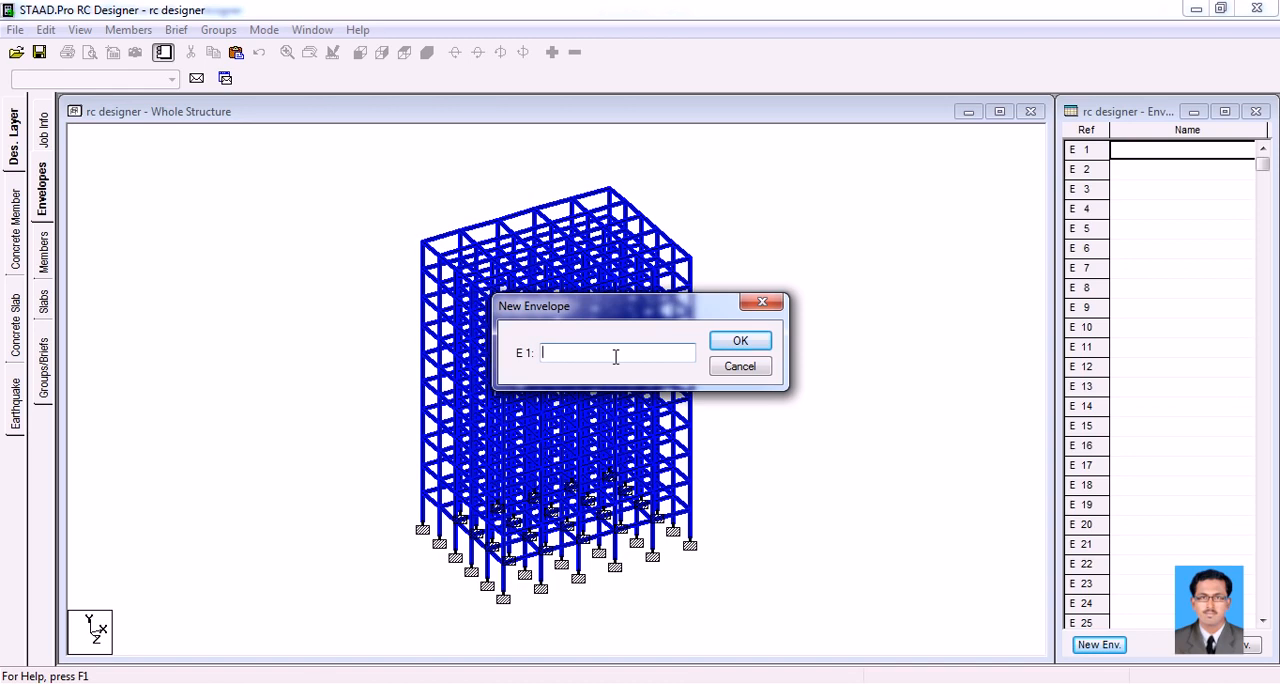
pyautogui.write('concrete design')
pyautogui.click(740, 343)
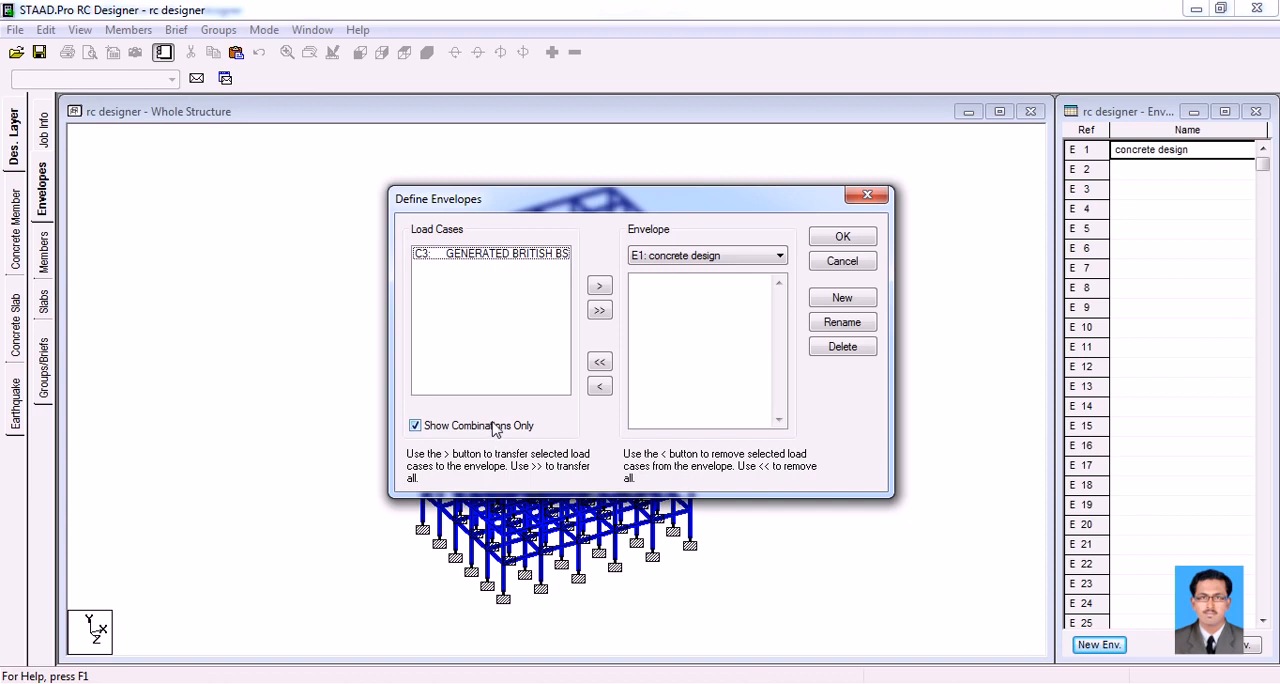
# Add the C3 generated British BS 8110 combination to the concrete design envelope, keeping only combinations listed
pyautogui.click(548, 258)
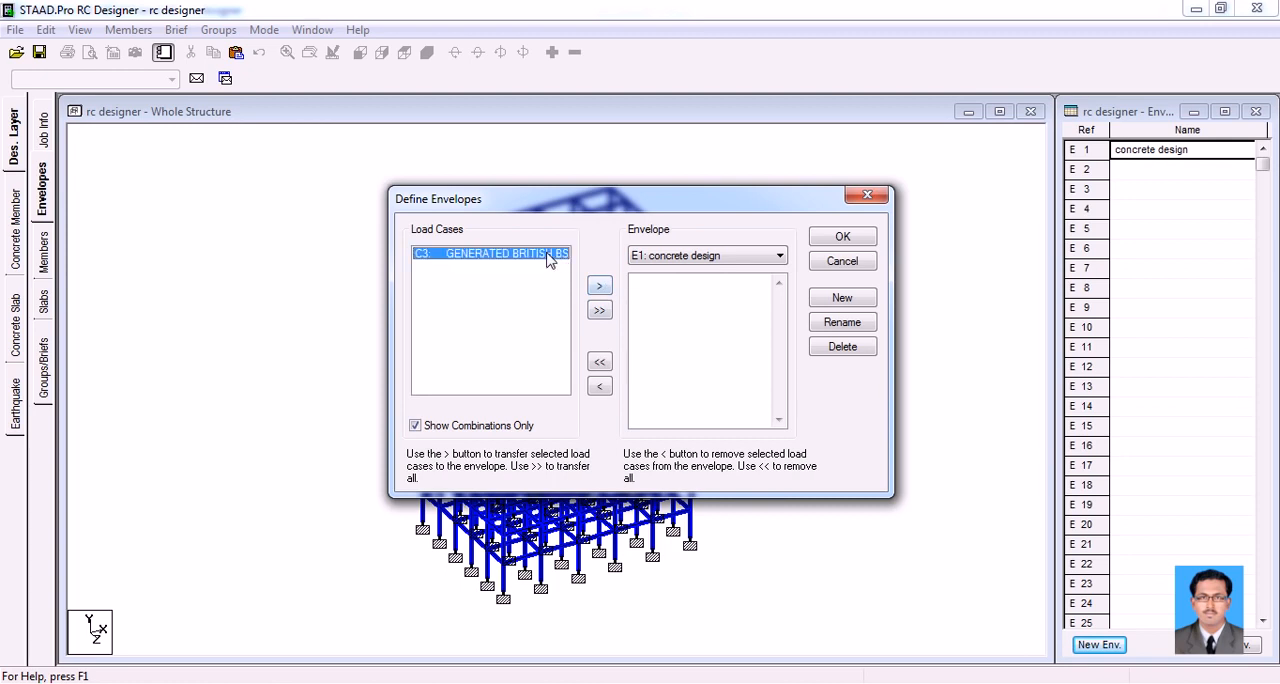
pyautogui.click(598, 287)
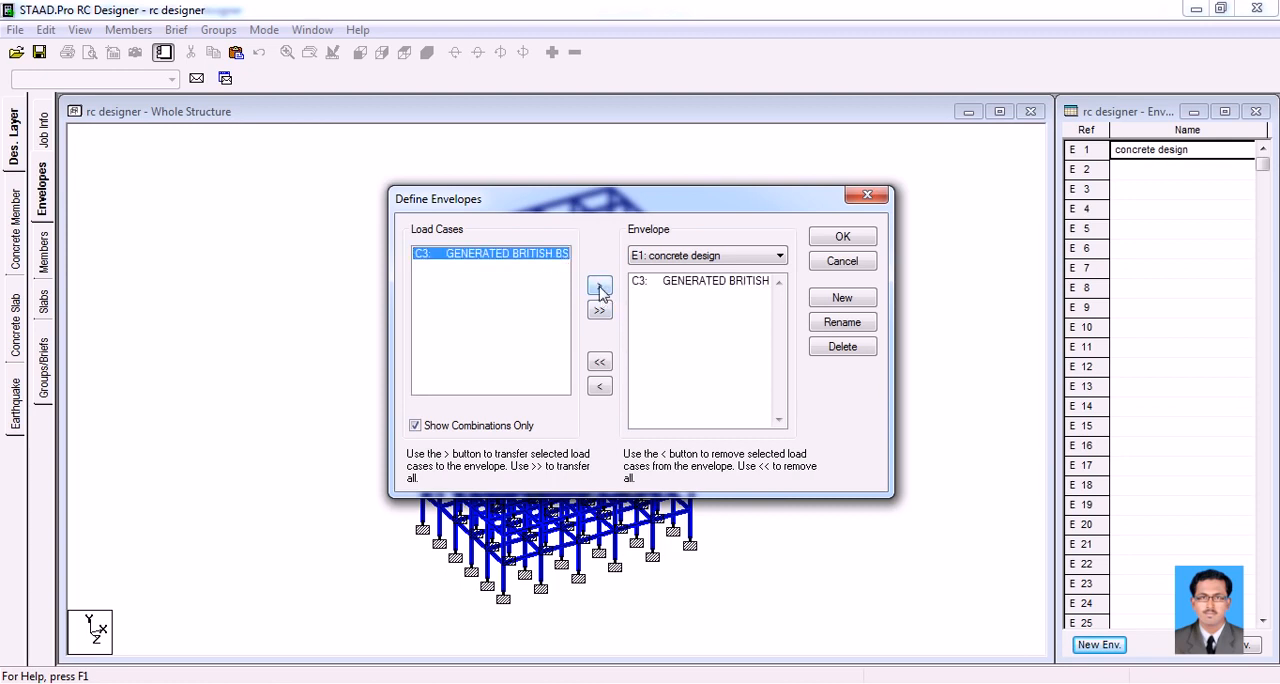
pyautogui.click(488, 428)
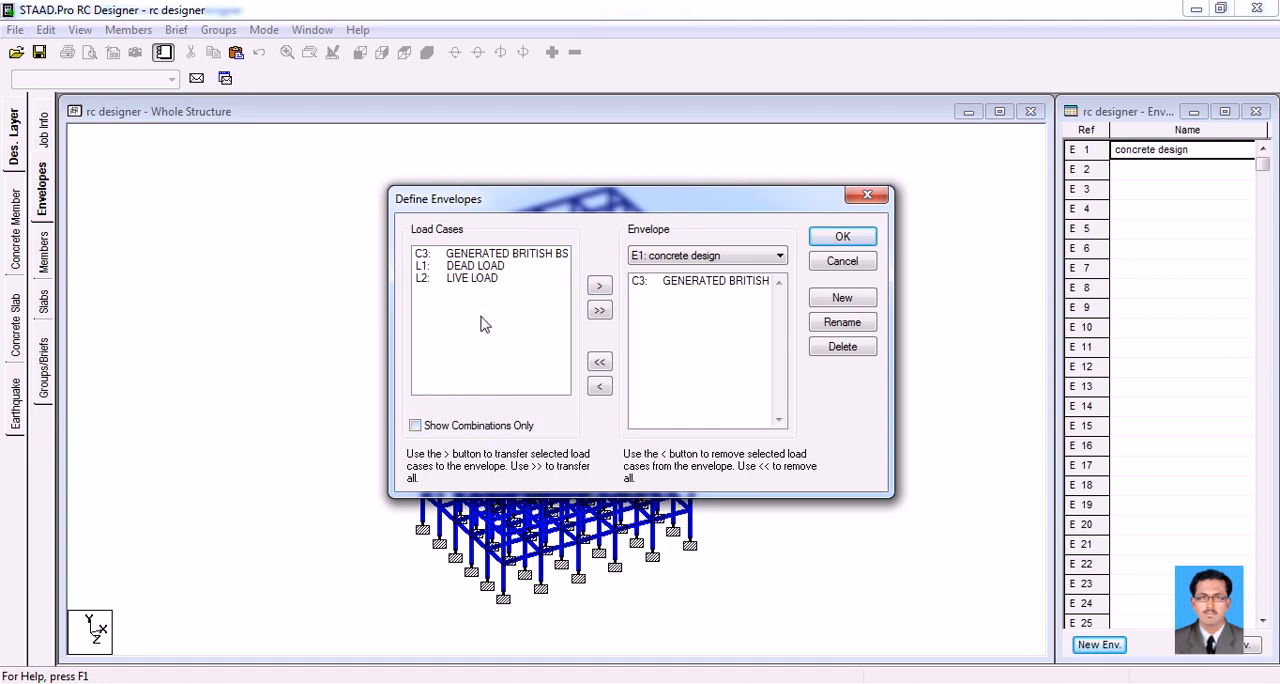
pyautogui.click(487, 428)
pyautogui.click(830, 240)
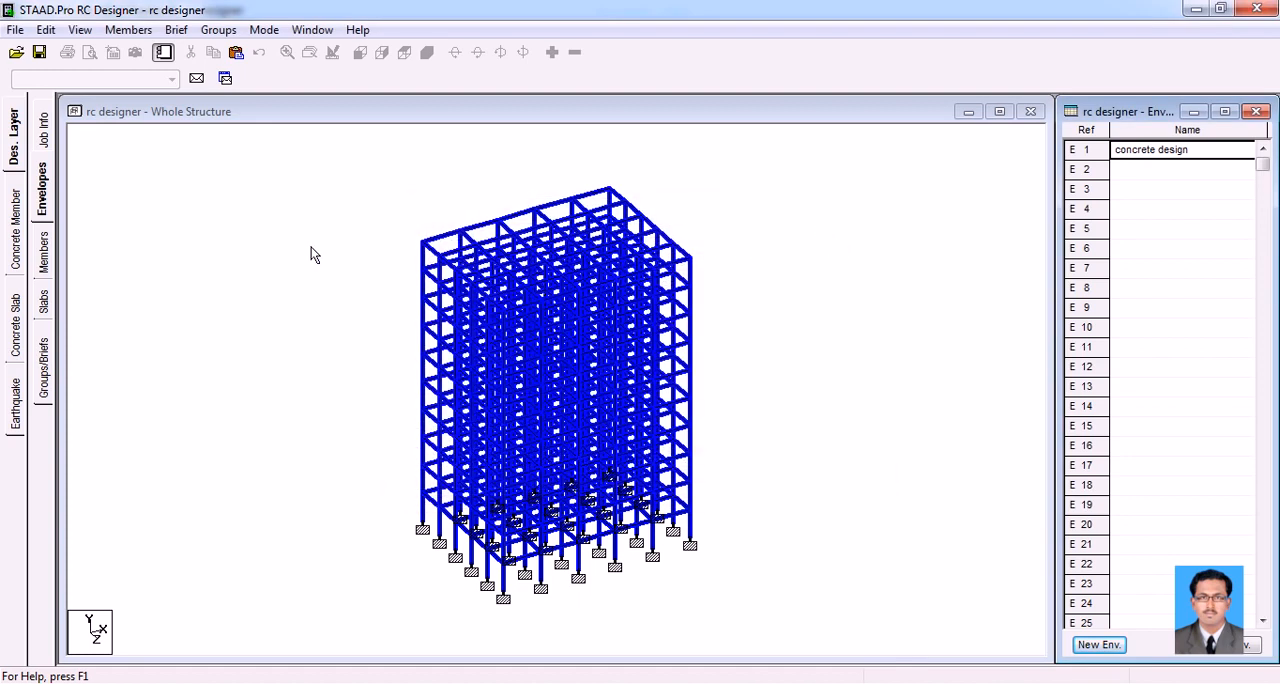
# Go to the members page of the design layer
pyautogui.click(44, 256)
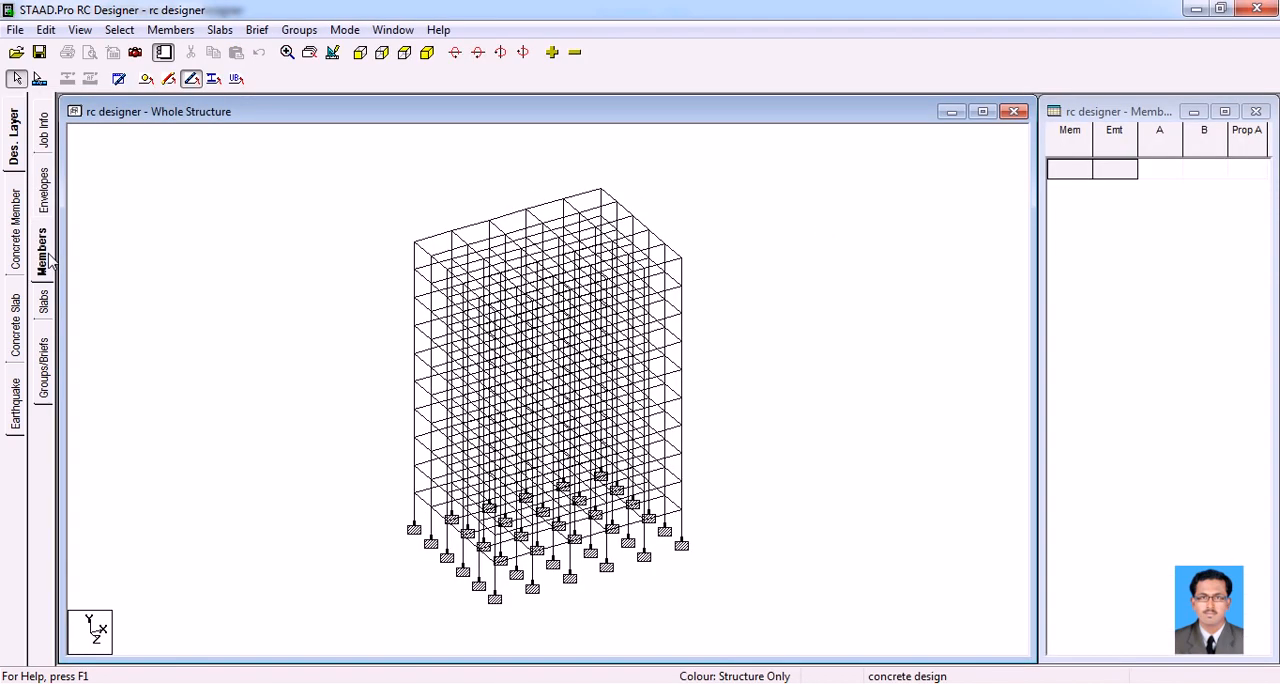
pyautogui.click(431, 238)
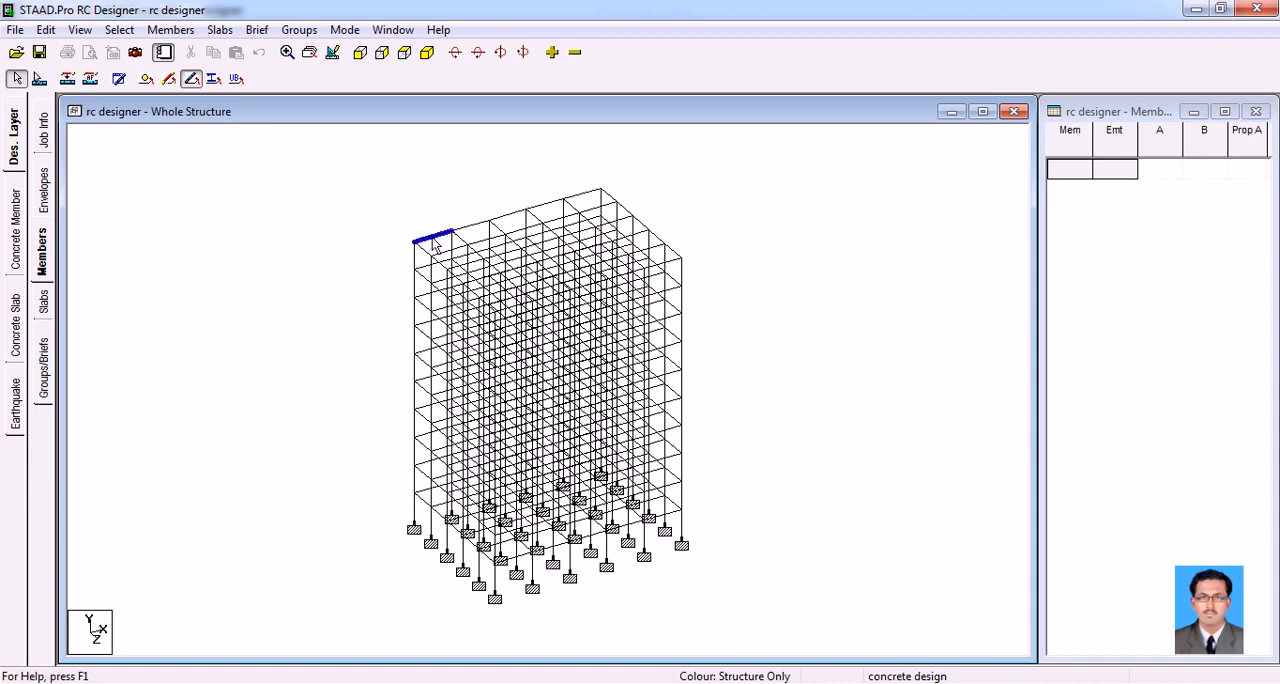
pyautogui.click(469, 229)
pyautogui.click(518, 218)
pyautogui.click(545, 206)
pyautogui.click(580, 195)
pyautogui.click(542, 207)
pyautogui.click(509, 216)
pyautogui.click(452, 231)
pyautogui.click(445, 237)
pyautogui.keyDown('ctrl'); pyautogui.click(477, 230); pyautogui.keyUp('ctrl')
pyautogui.keyDown('ctrl'); pyautogui.click(518, 214); pyautogui.keyUp('ctrl')
pyautogui.keyDown('ctrl'); pyautogui.click(550, 207); pyautogui.keyUp('ctrl')
pyautogui.keyDown('ctrl'); pyautogui.click(576, 201); pyautogui.keyUp('ctrl')
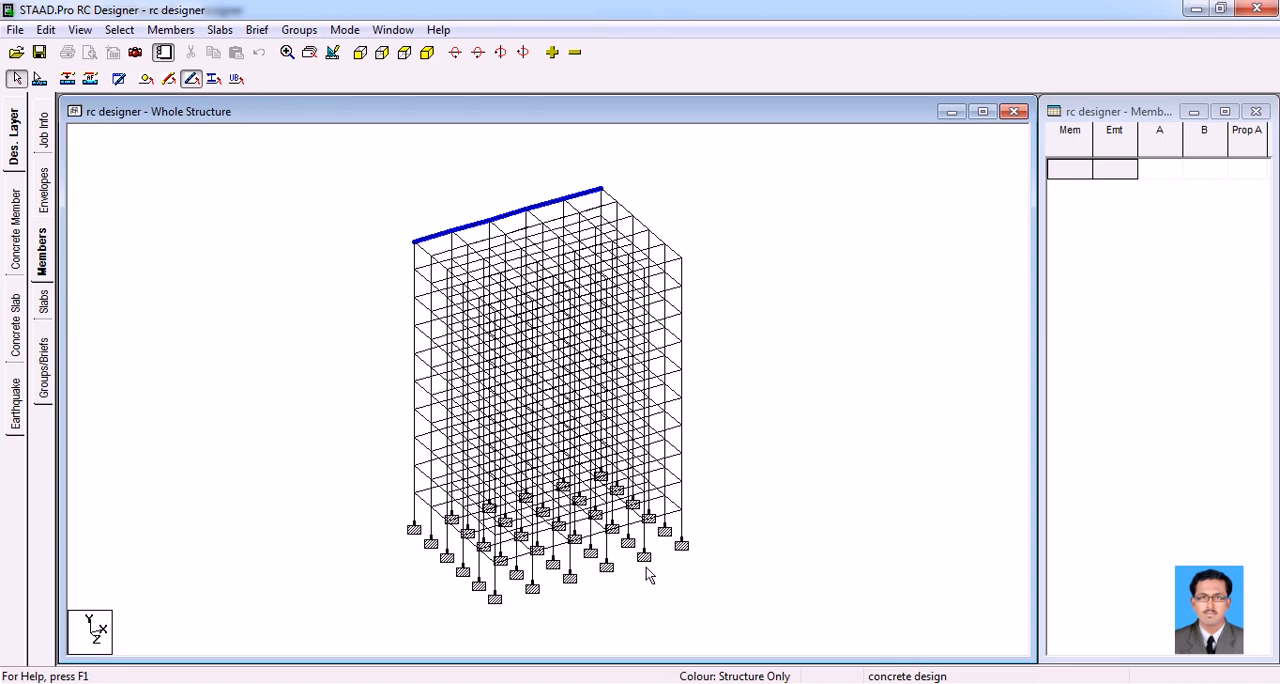
pyautogui.click(774, 622)
# Select every element of the structure and auto-form them into design members
pyautogui.hotkey('ctrl', 'a')
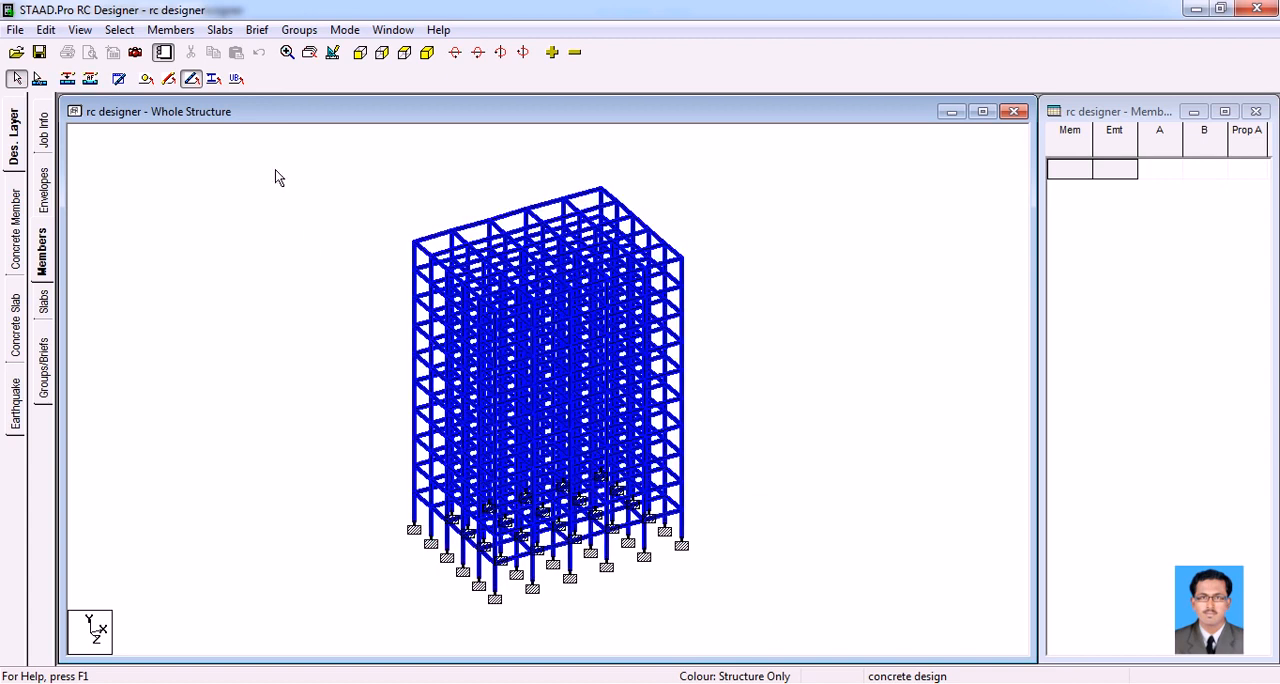
pyautogui.click(172, 30)
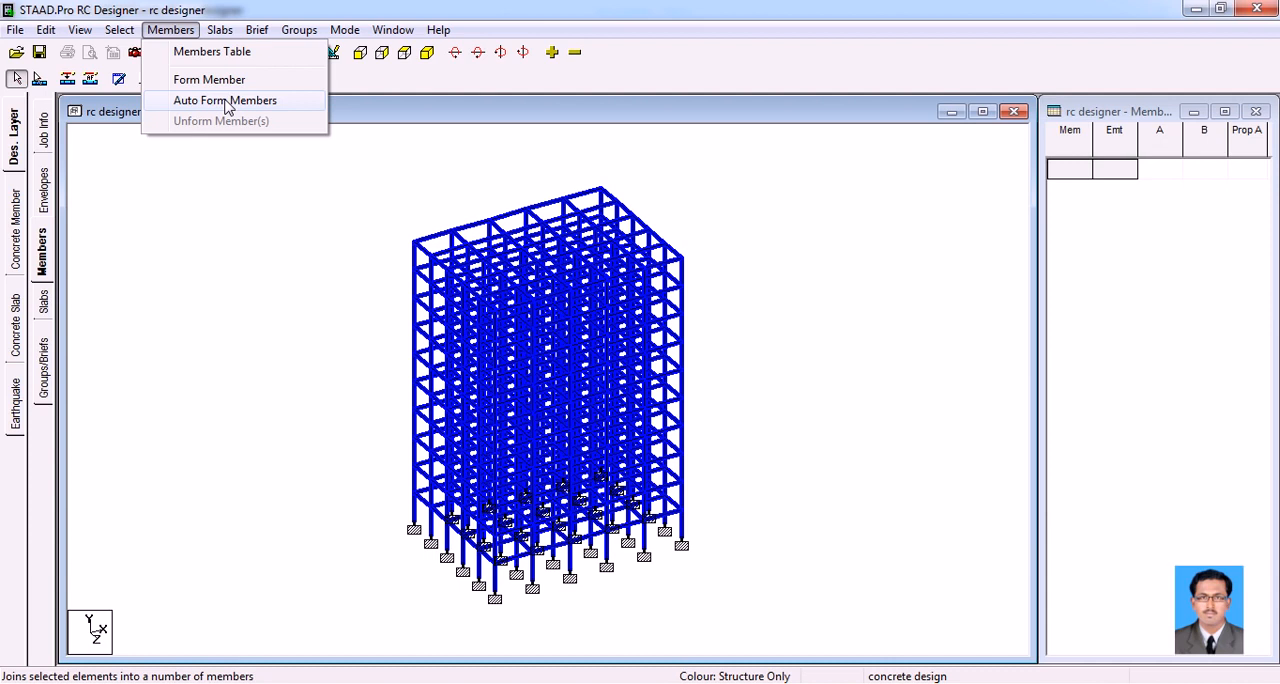
pyautogui.click(226, 101)
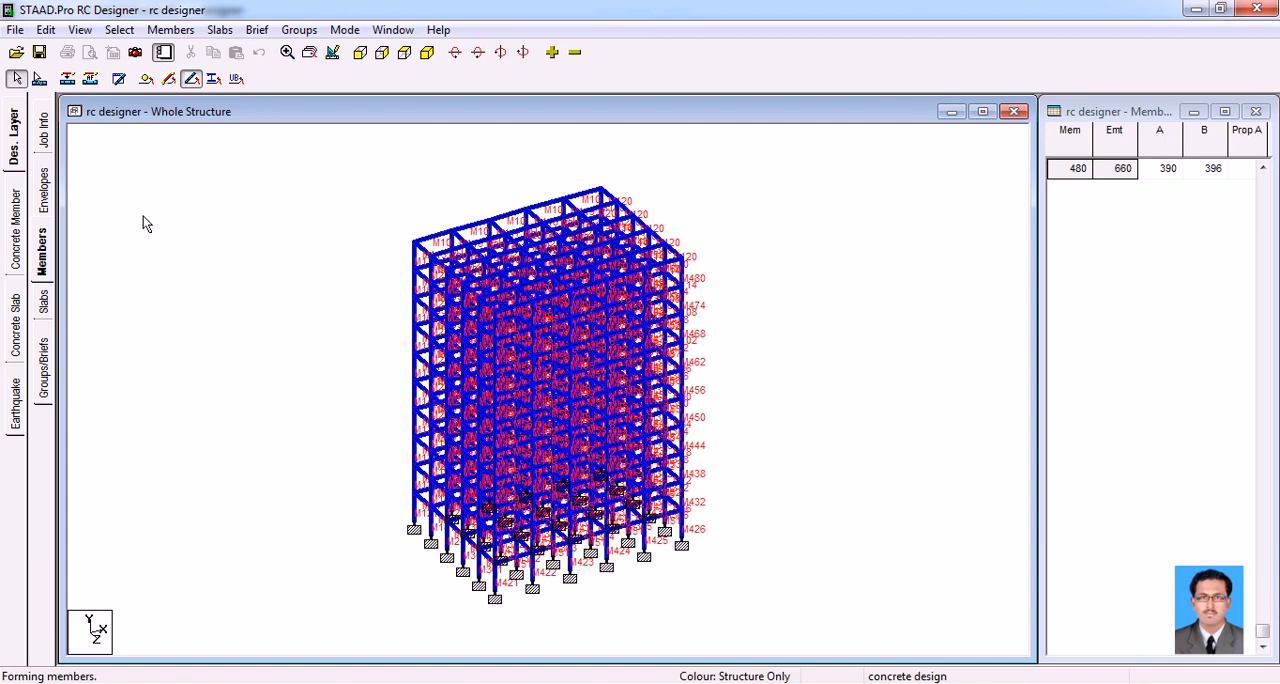
# Check a formed member by selecting the continuous roof-edge beam M10 with the Member Cursor
pyautogui.click(40, 80)
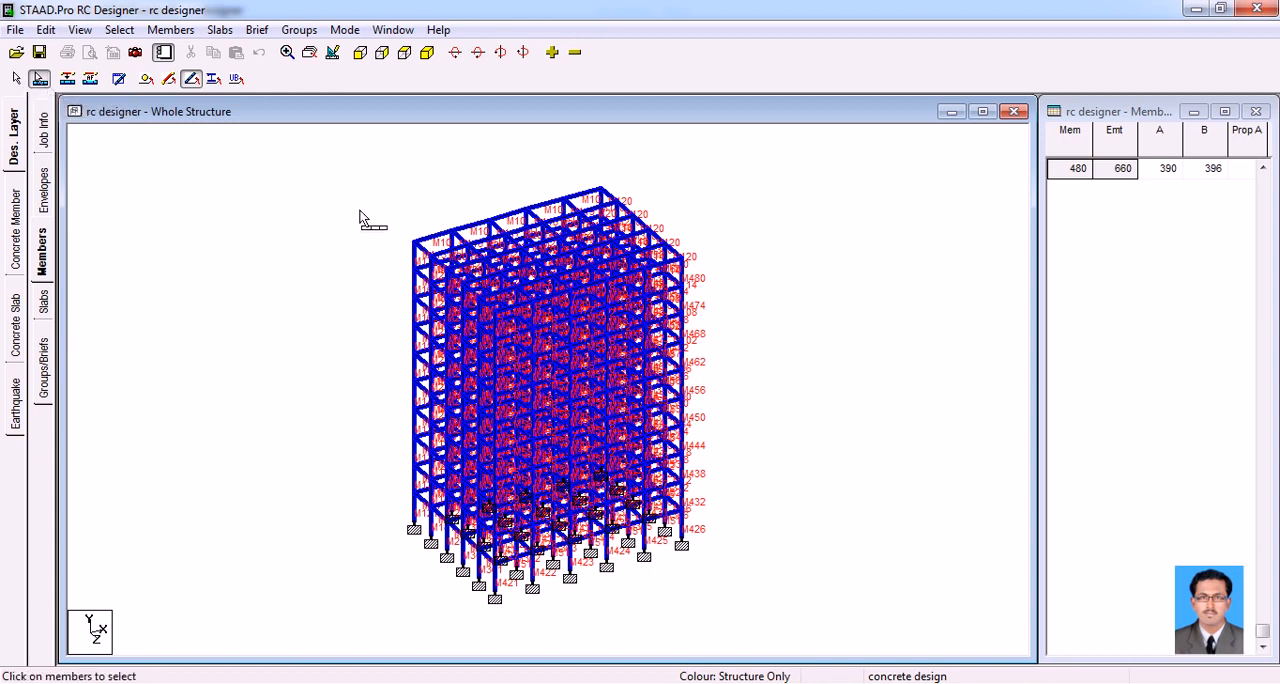
pyautogui.click(422, 240)
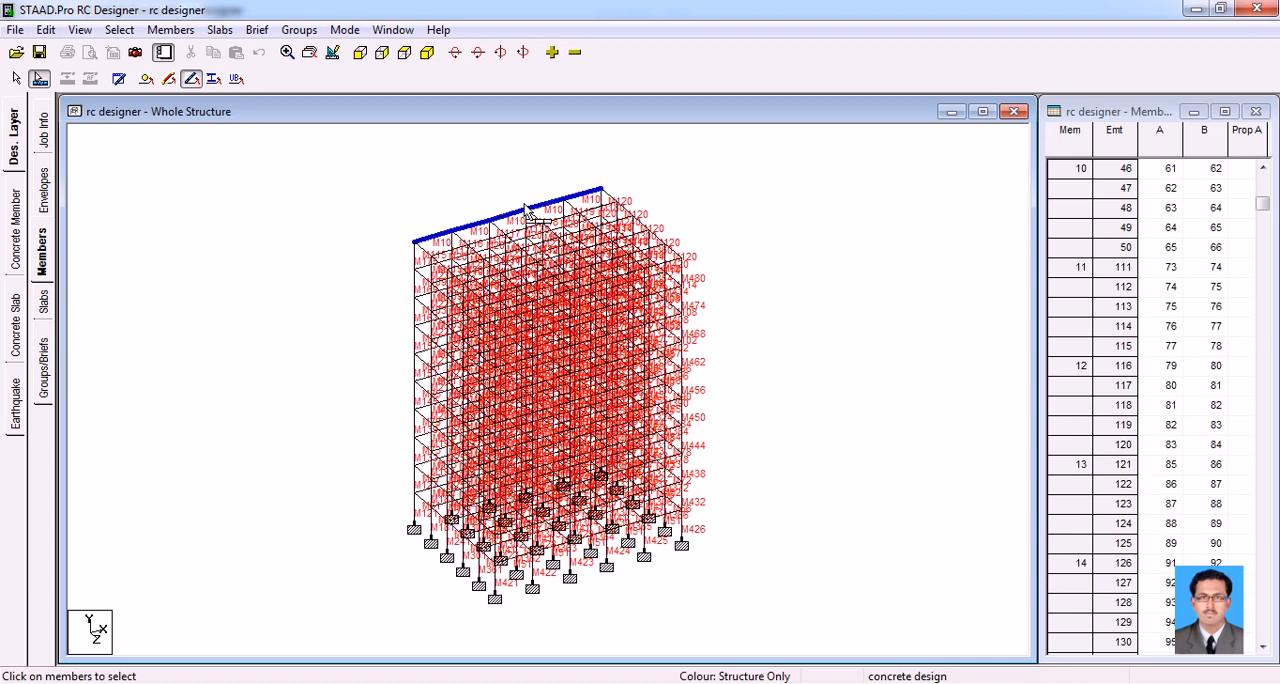
# On the design layer's slabs page, select the five roof plates along the back edge one by one
pyautogui.click(43, 308)
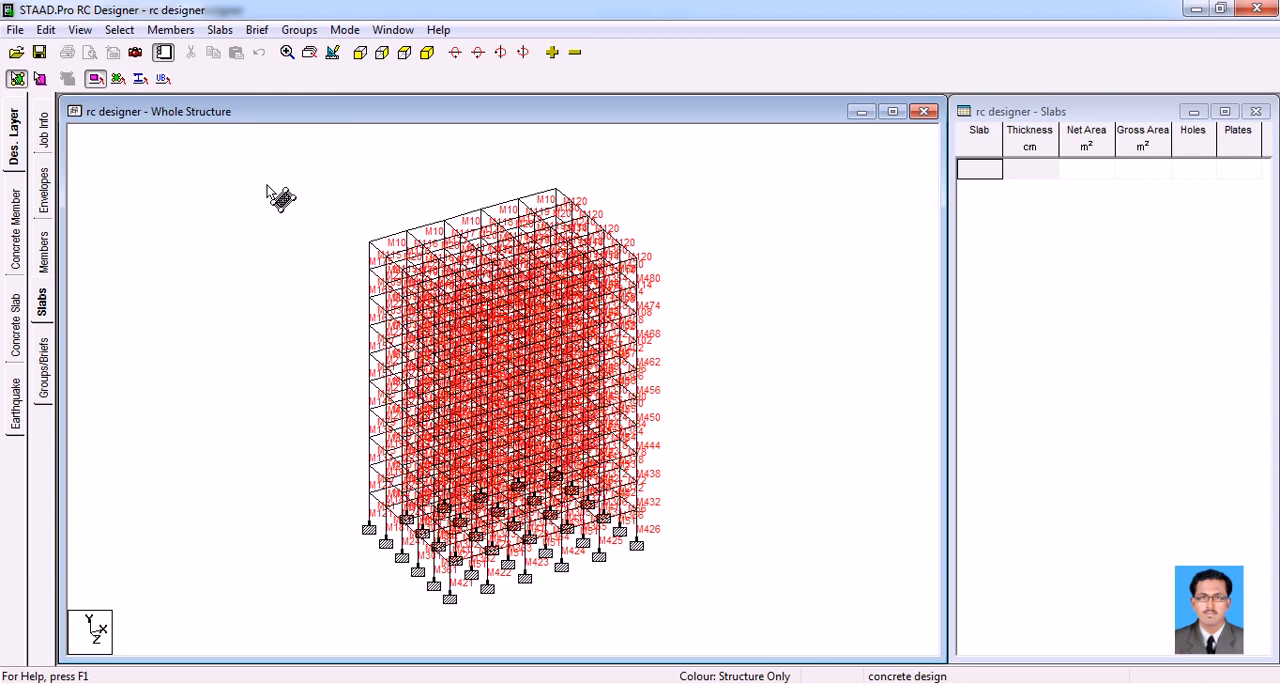
pyautogui.click(402, 247)
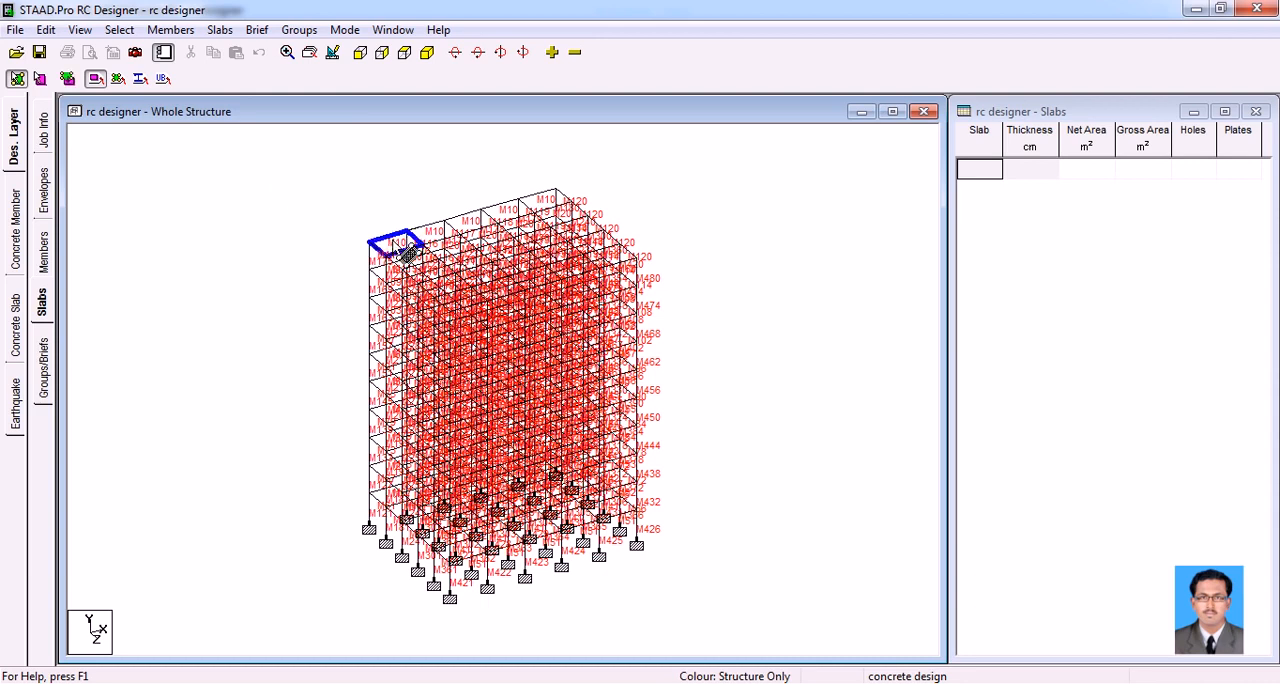
pyautogui.keyDown('ctrl'); pyautogui.click(419, 236); pyautogui.keyUp('ctrl')
pyautogui.keyDown('ctrl'); pyautogui.click(458, 226); pyautogui.keyUp('ctrl')
pyautogui.keyDown('ctrl'); pyautogui.click(502, 212); pyautogui.keyUp('ctrl')
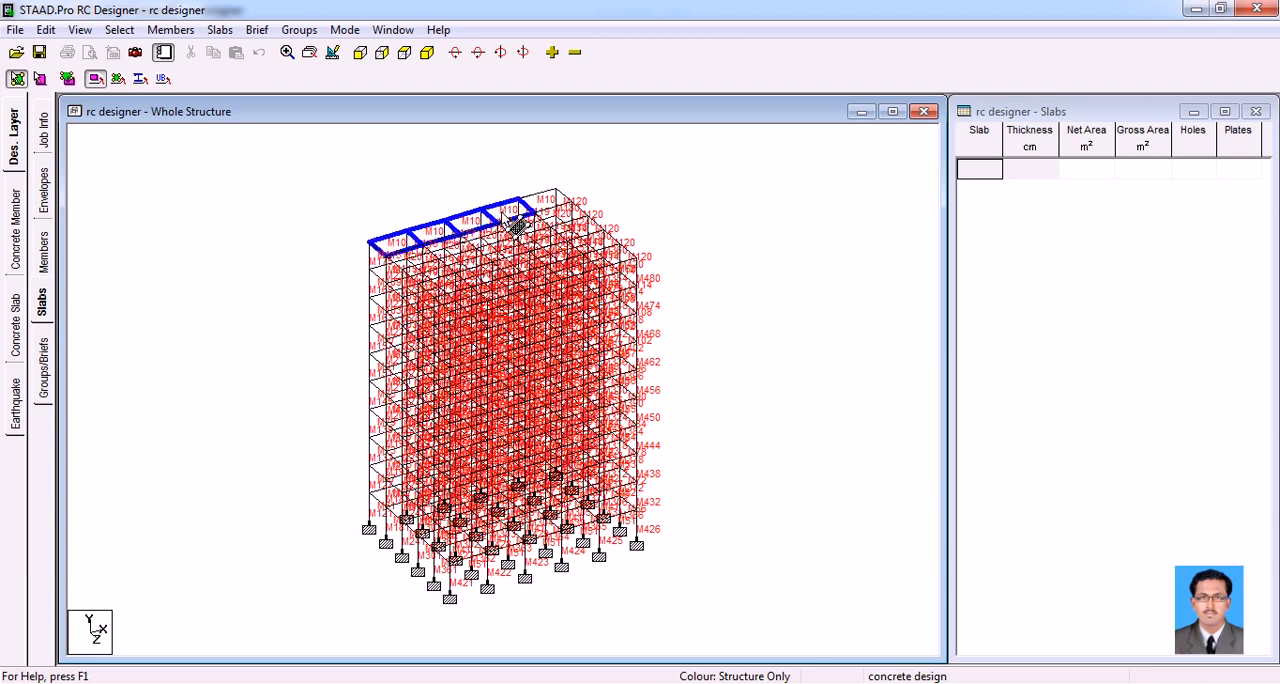
pyautogui.keyDown('ctrl'); pyautogui.click(545, 214); pyautogui.keyUp('ctrl')
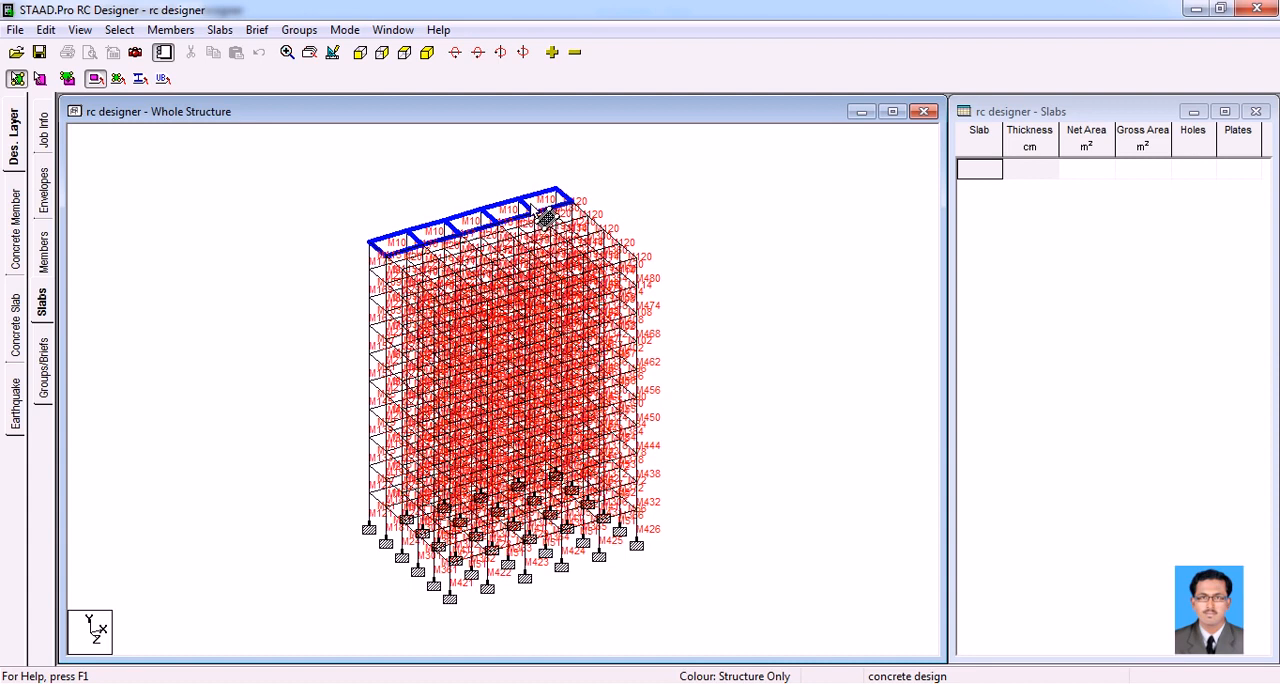
# In the front elevation, select all the roof-level plates and form them into one slab
pyautogui.click(360, 52)
pyautogui.moveTo(340, 158); pyautogui.dragTo(680, 200)
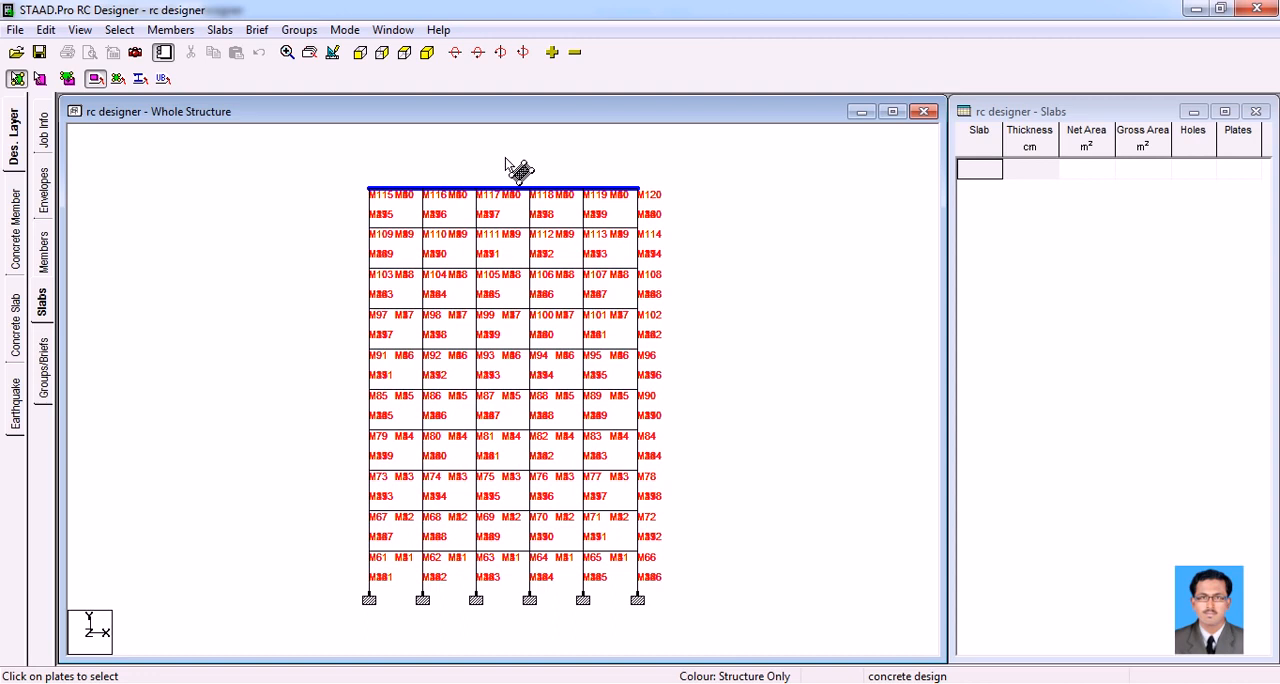
pyautogui.click(220, 30)
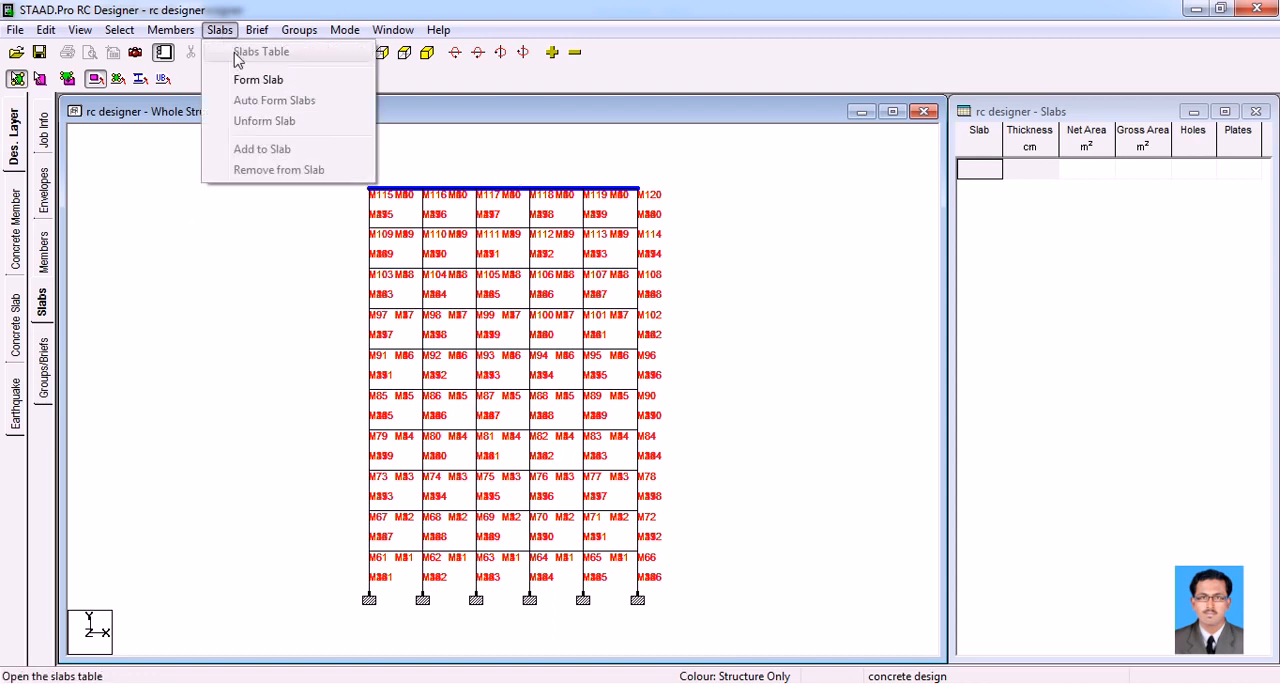
pyautogui.click(255, 80)
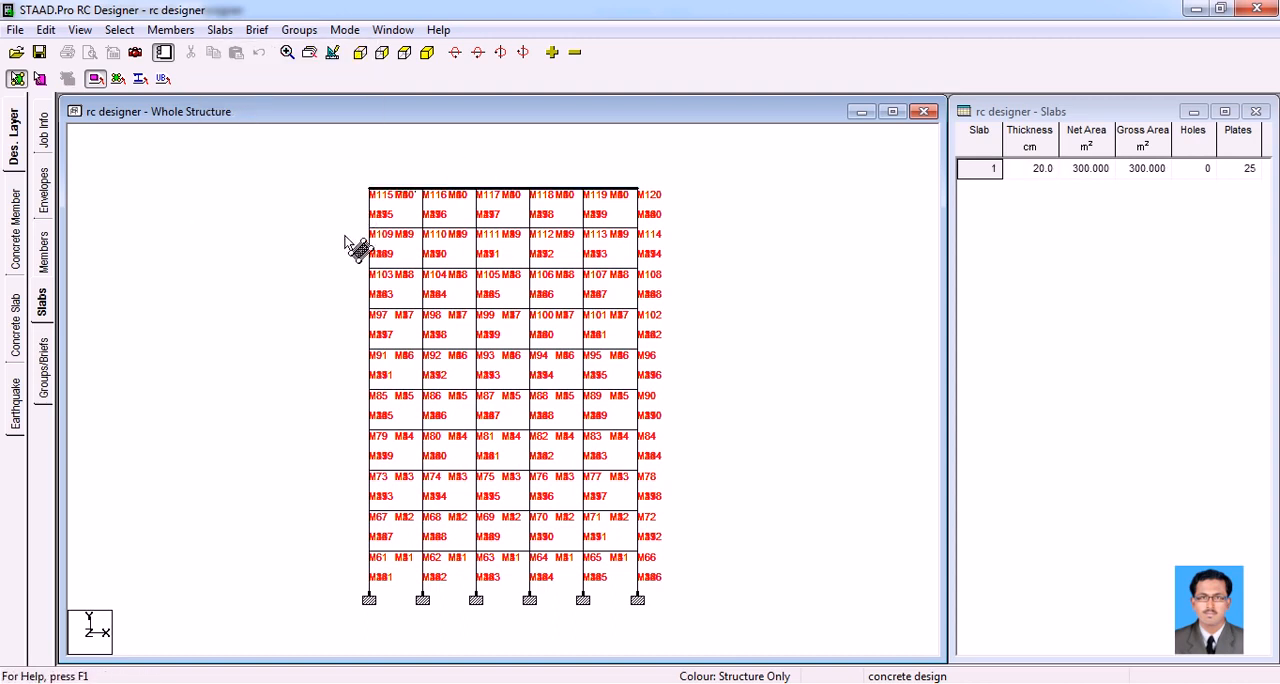
# Form a separate slab from all the plates of each of the two floors directly below the roof
pyautogui.click(648, 230)
pyautogui.click(218, 30)
pyautogui.click(245, 78)
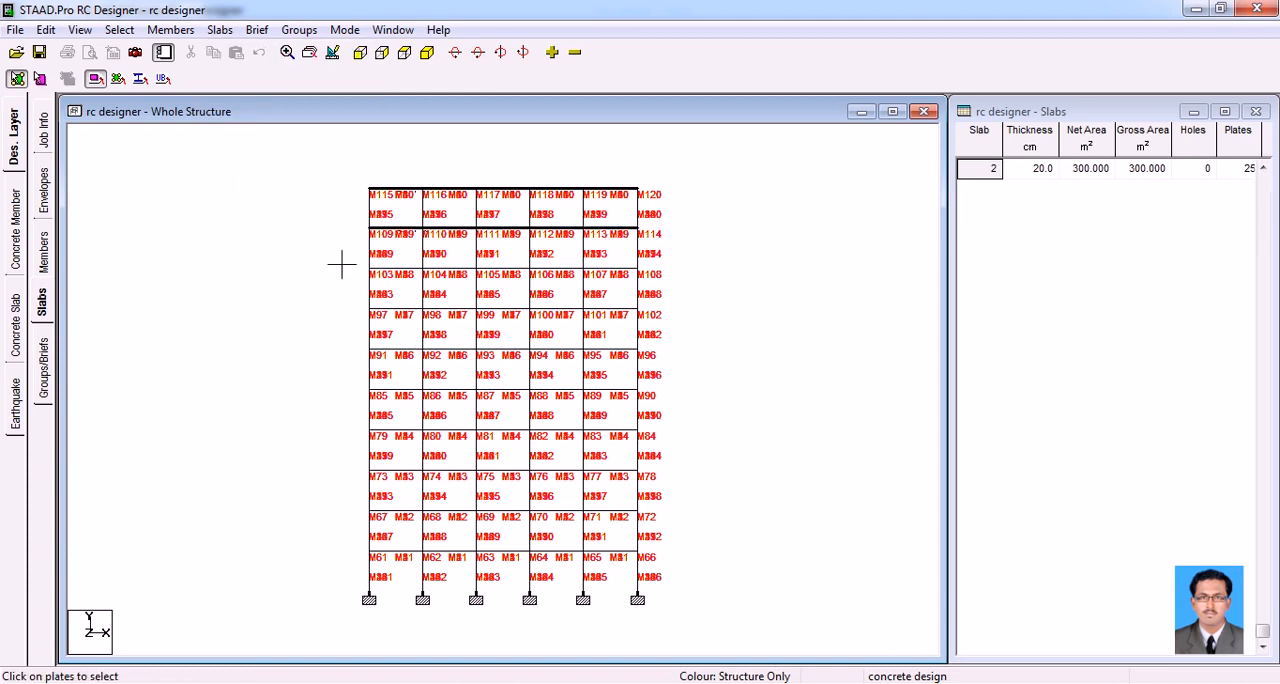
pyautogui.click(650, 272)
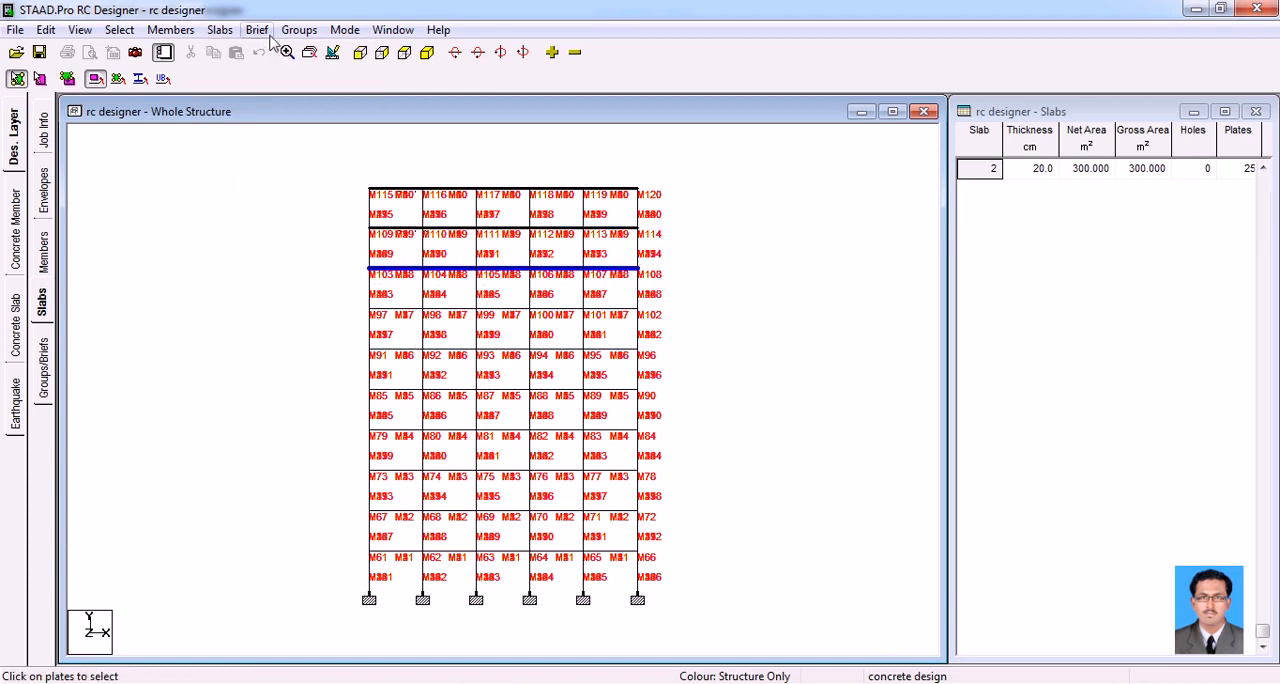
pyautogui.click(218, 30)
pyautogui.click(245, 78)
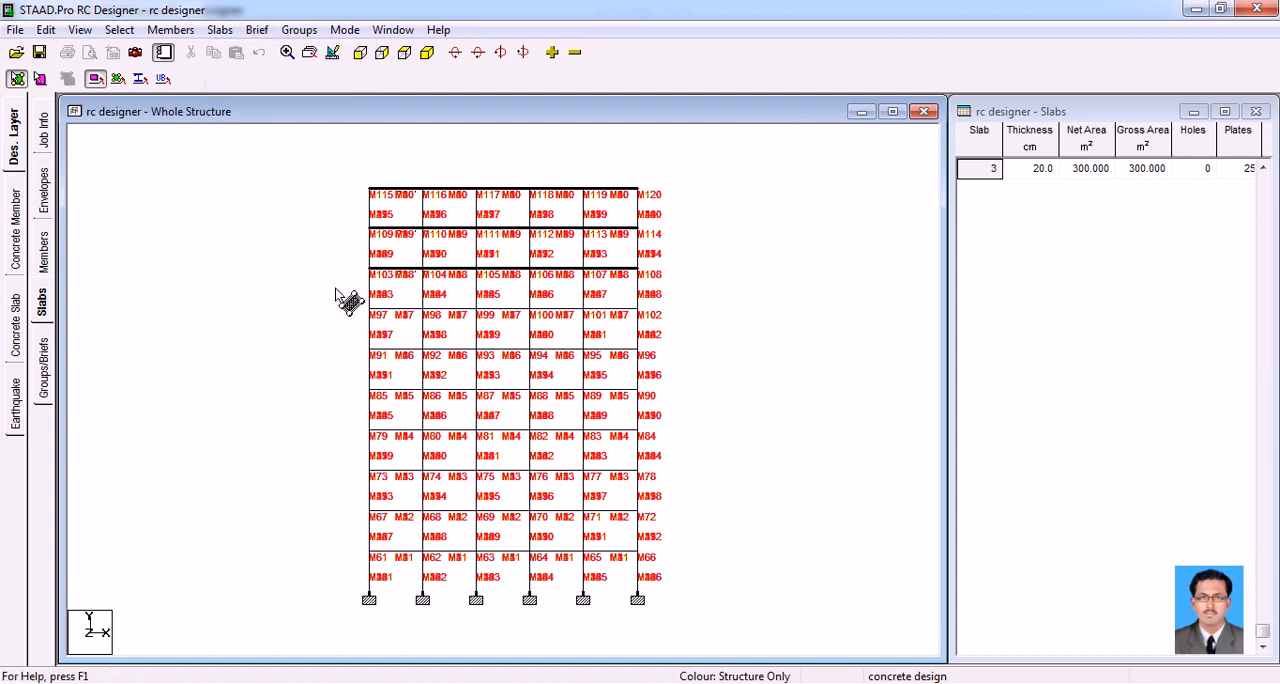
# Form a separate slab from the plates of each of the third and fourth floors below the roof
pyautogui.click(650, 312)
pyautogui.click(219, 30)
pyautogui.click(243, 79)
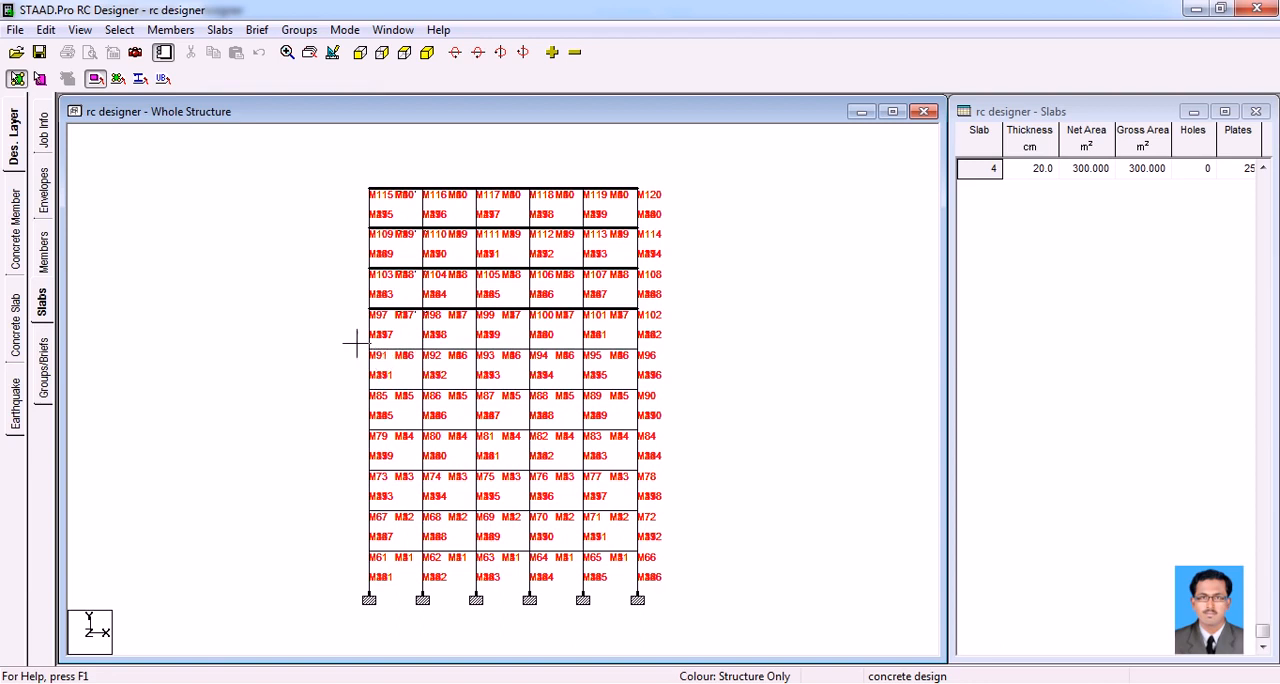
pyautogui.click(652, 350)
pyautogui.click(219, 31)
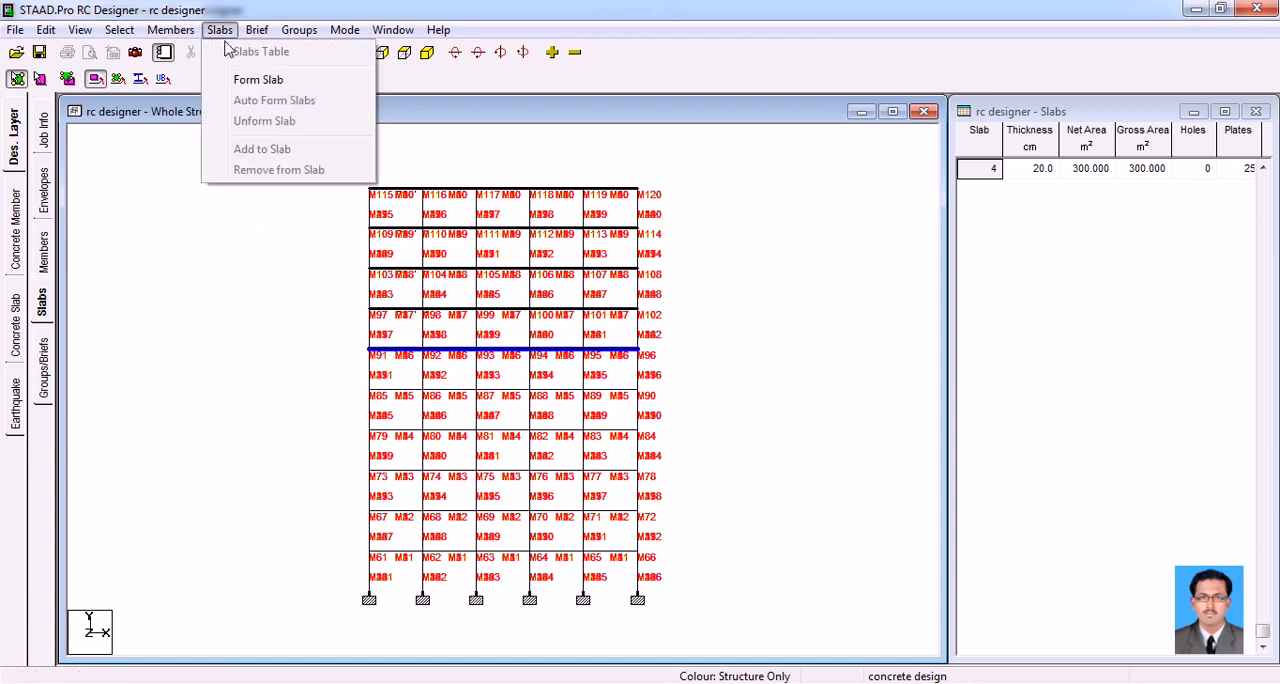
pyautogui.click(256, 82)
# Form a separate slab from the plates of each of the fifth and sixth floors below the roof
pyautogui.moveTo(352, 380); pyautogui.dragTo(692, 405)
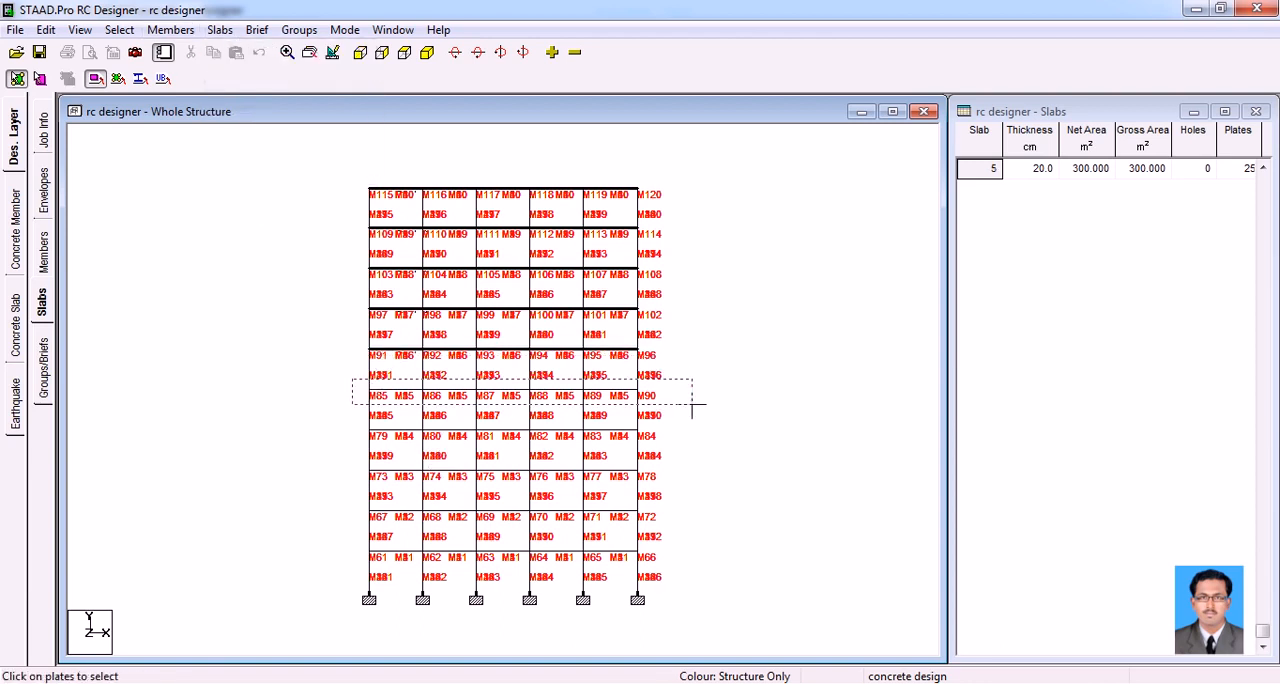
pyautogui.click(219, 30)
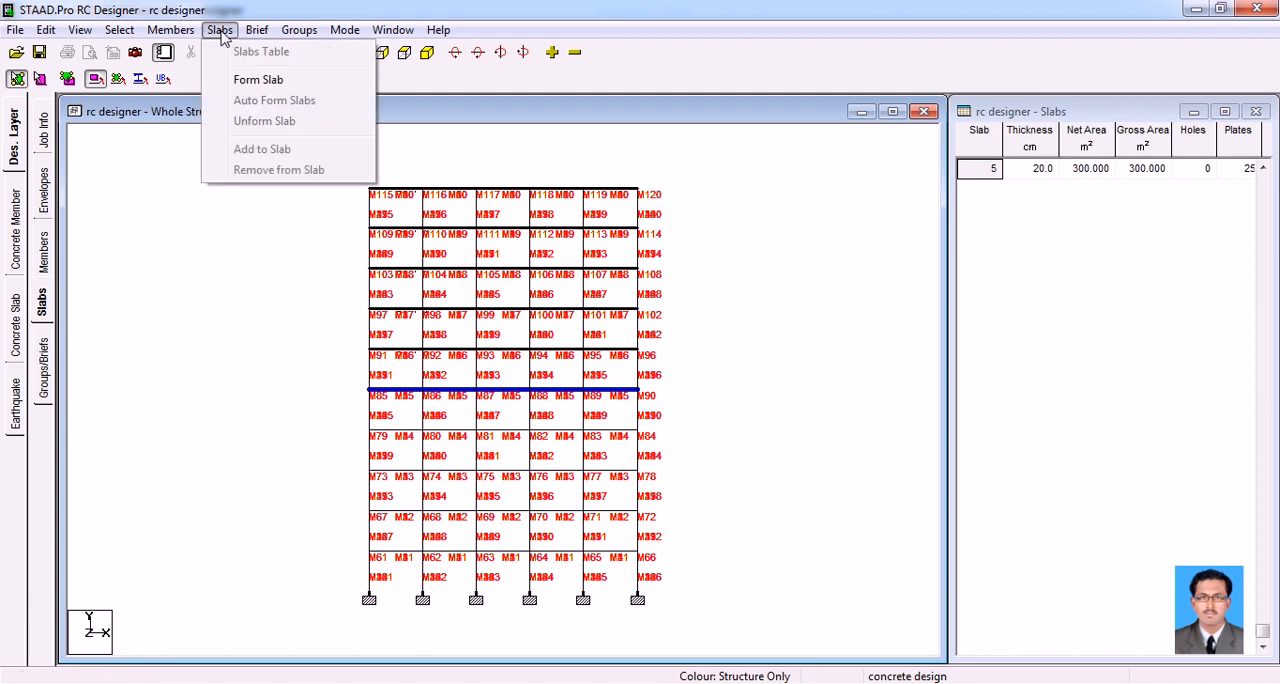
pyautogui.click(252, 80)
pyautogui.moveTo(352, 414); pyautogui.dragTo(688, 446)
pyautogui.click(219, 30)
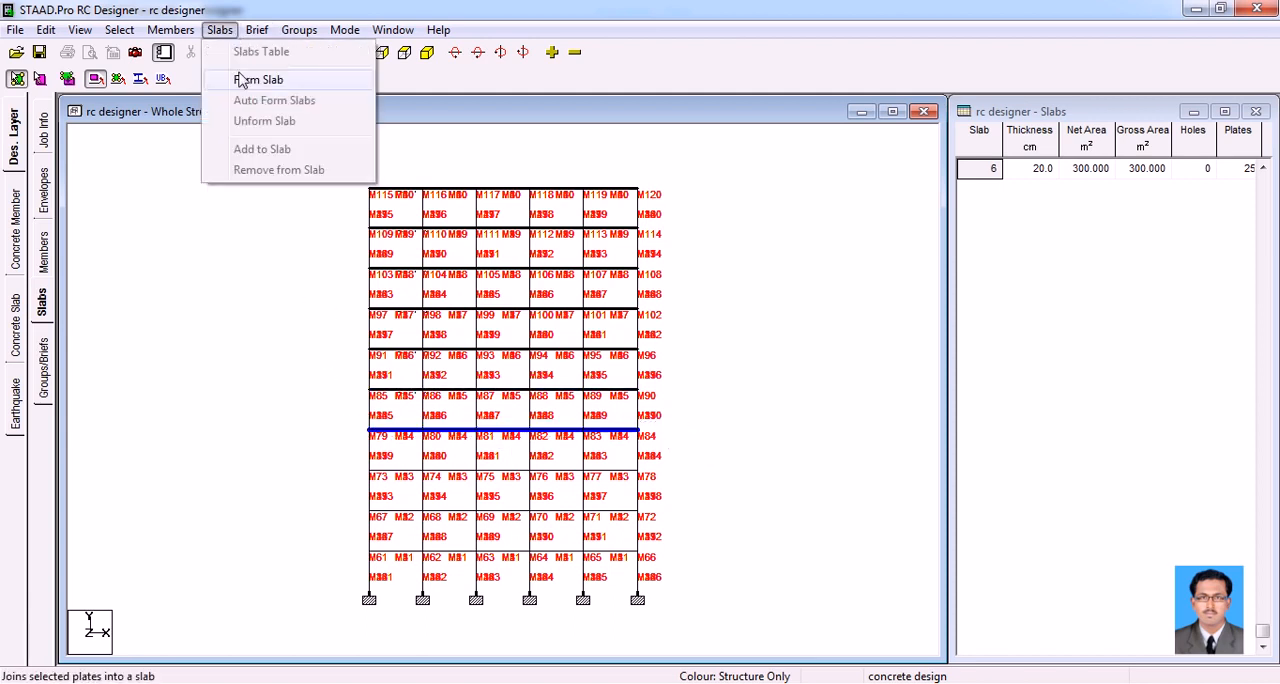
pyautogui.click(252, 82)
# Form a separate slab from the plates of each of the seventh and eighth floors below the roof
pyautogui.moveTo(350, 473); pyautogui.dragTo(676, 494)
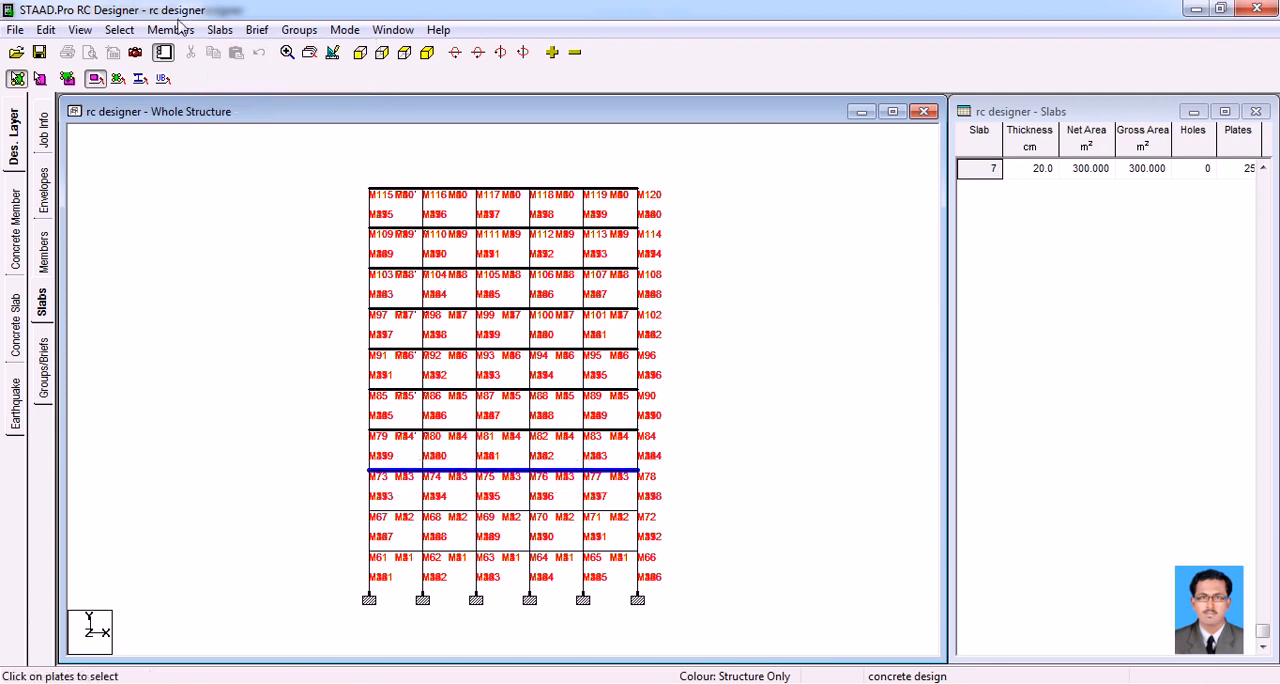
pyautogui.click(219, 30)
pyautogui.click(247, 84)
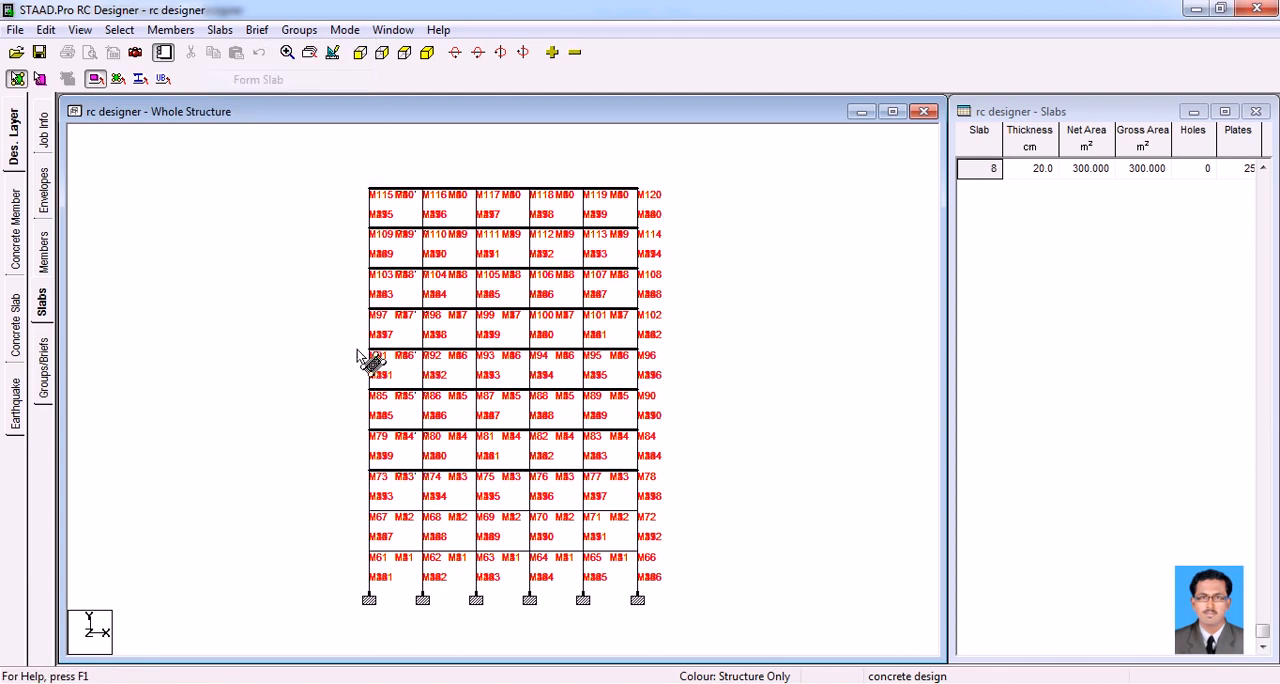
pyautogui.moveTo(366, 507); pyautogui.dragTo(710, 528)
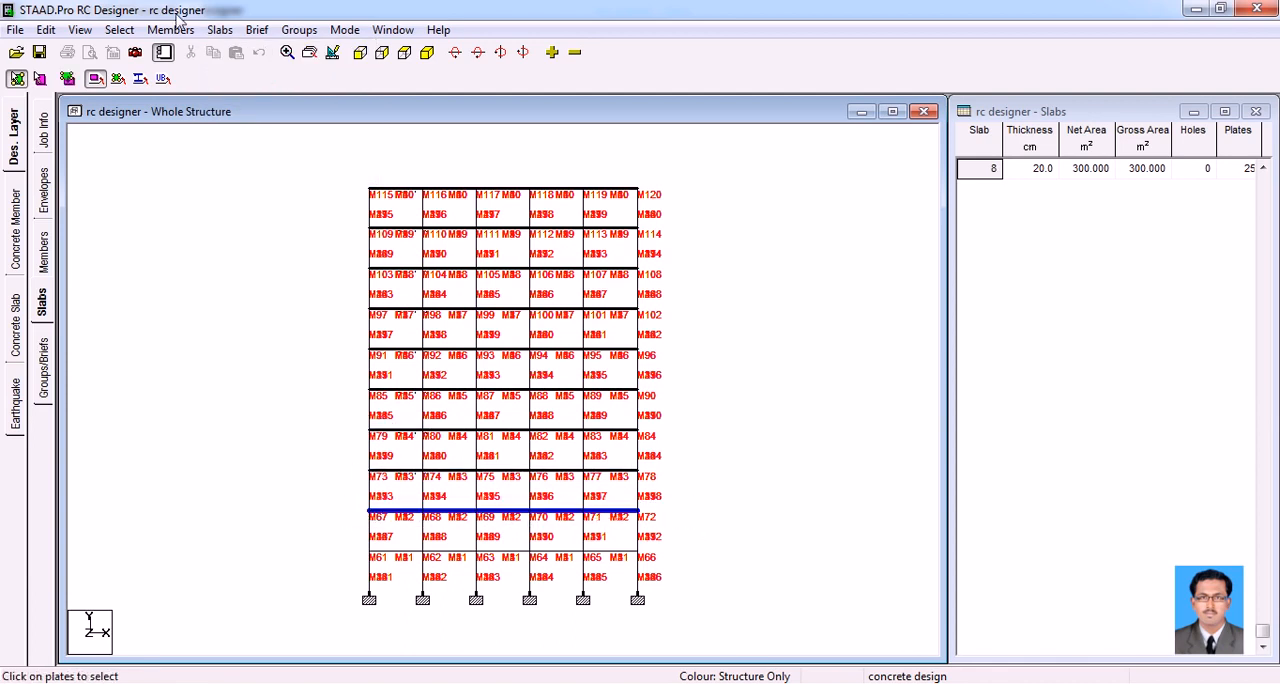
pyautogui.click(219, 30)
pyautogui.click(250, 84)
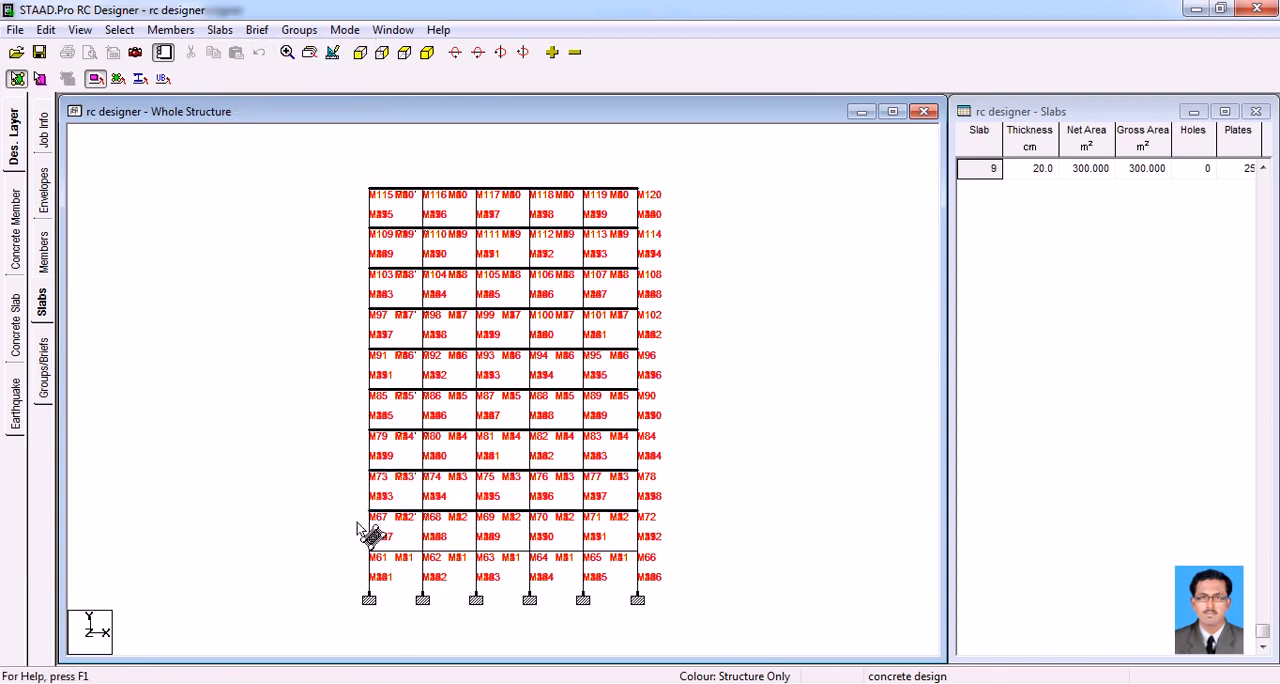
# Form one slab from all the plates of the lowest floor, just above the supports
pyautogui.moveTo(338, 538); pyautogui.dragTo(663, 557)
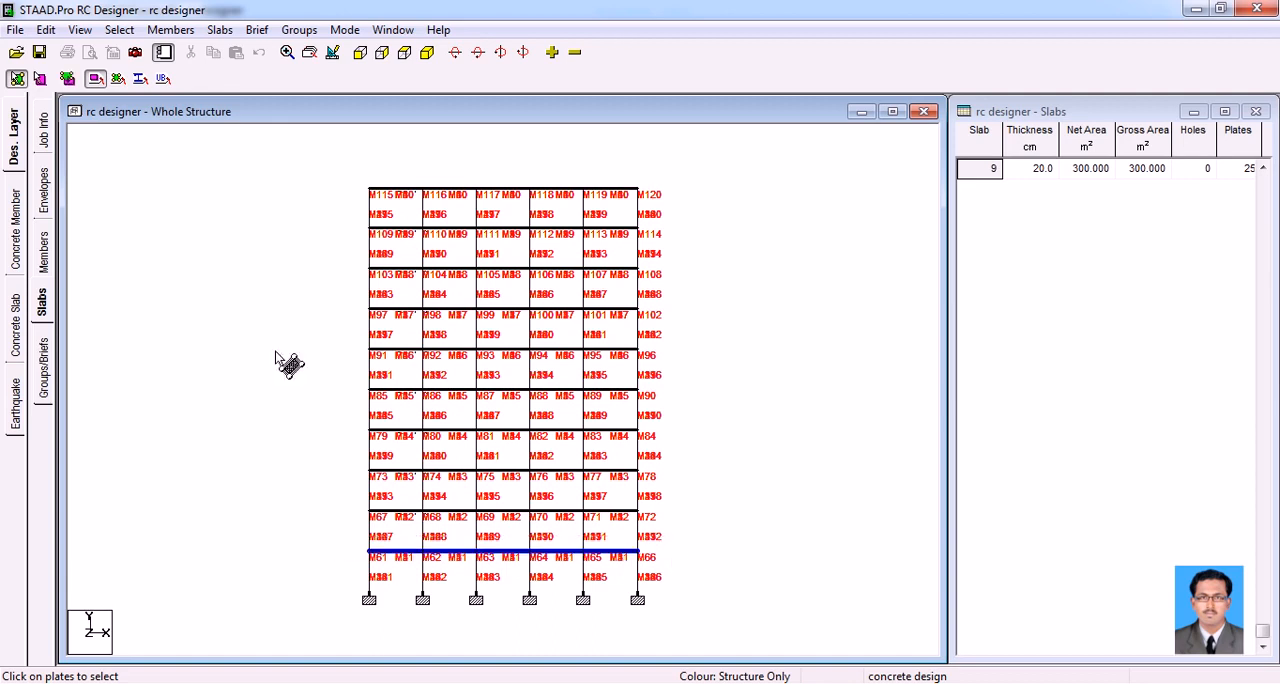
pyautogui.click(219, 30)
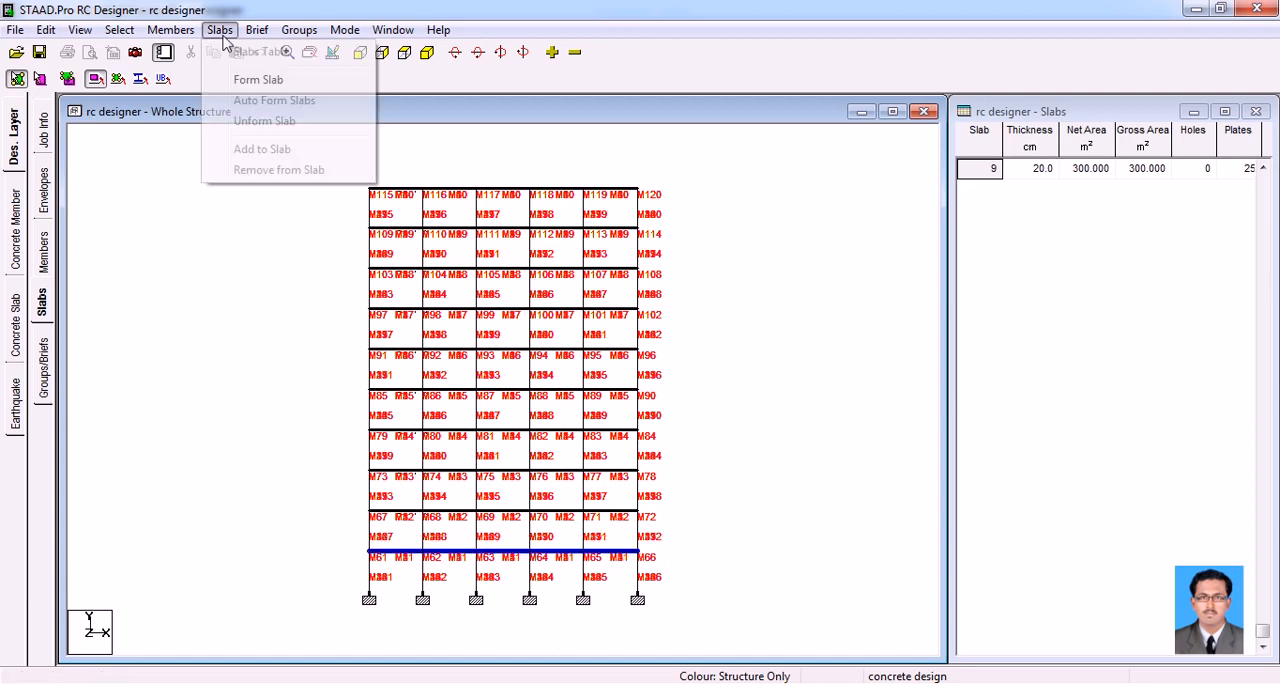
pyautogui.click(258, 80)
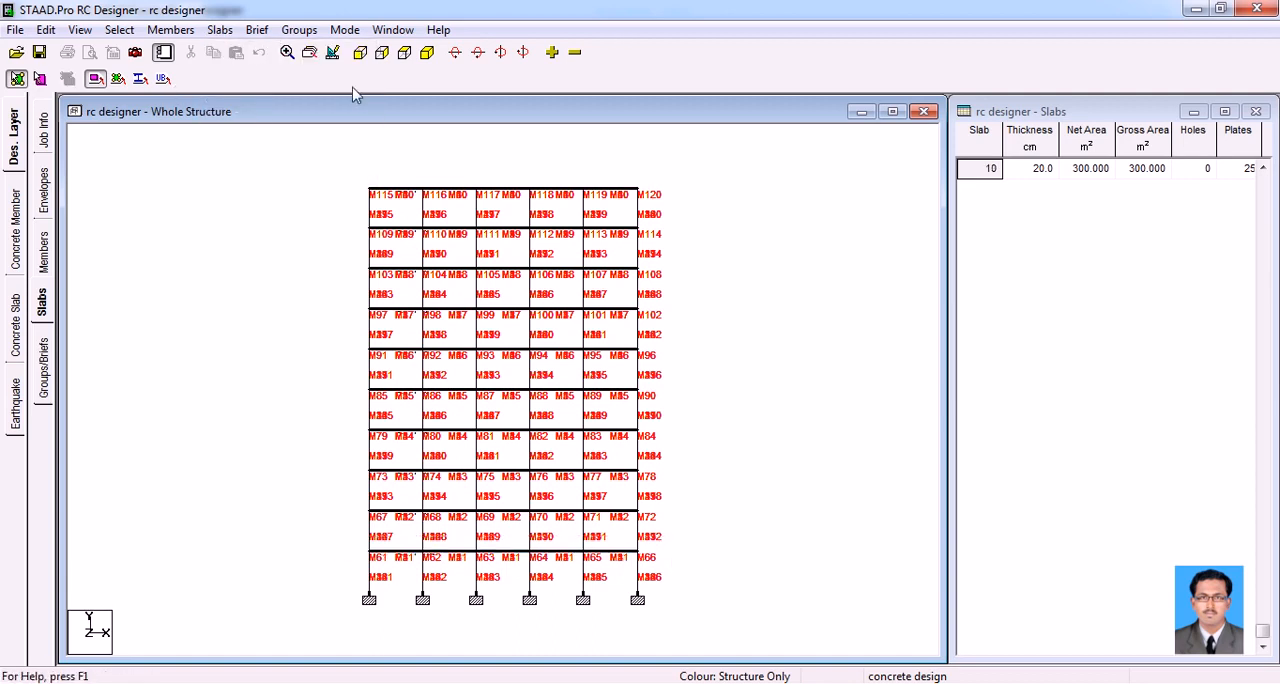
# Check the formed slabs in the isometric view by selecting the roof slab with the slab cursor
pyautogui.click(426, 54)
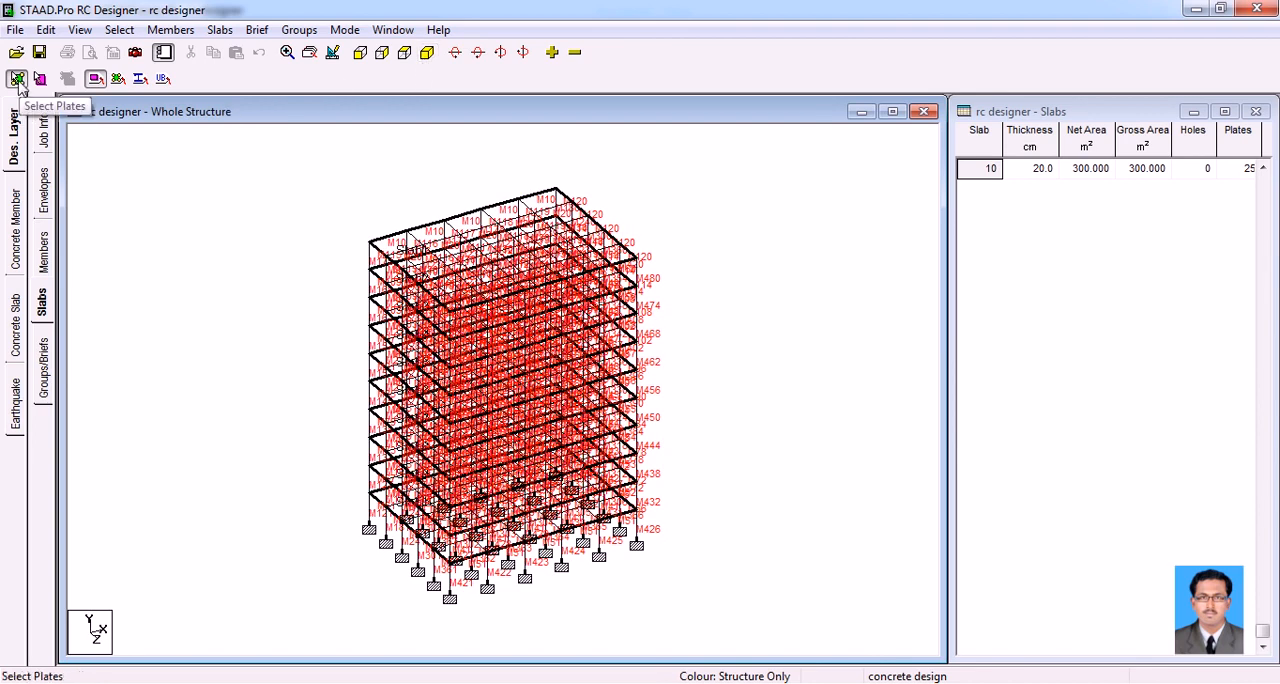
pyautogui.click(40, 78)
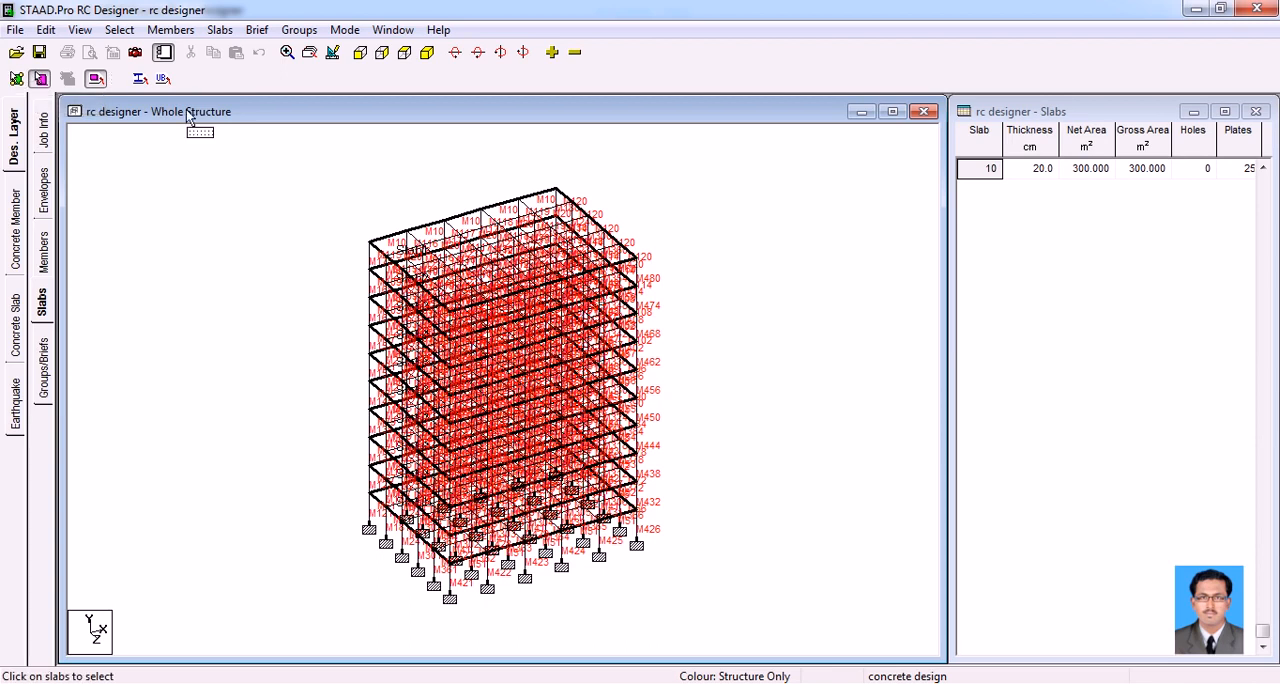
pyautogui.click(519, 256)
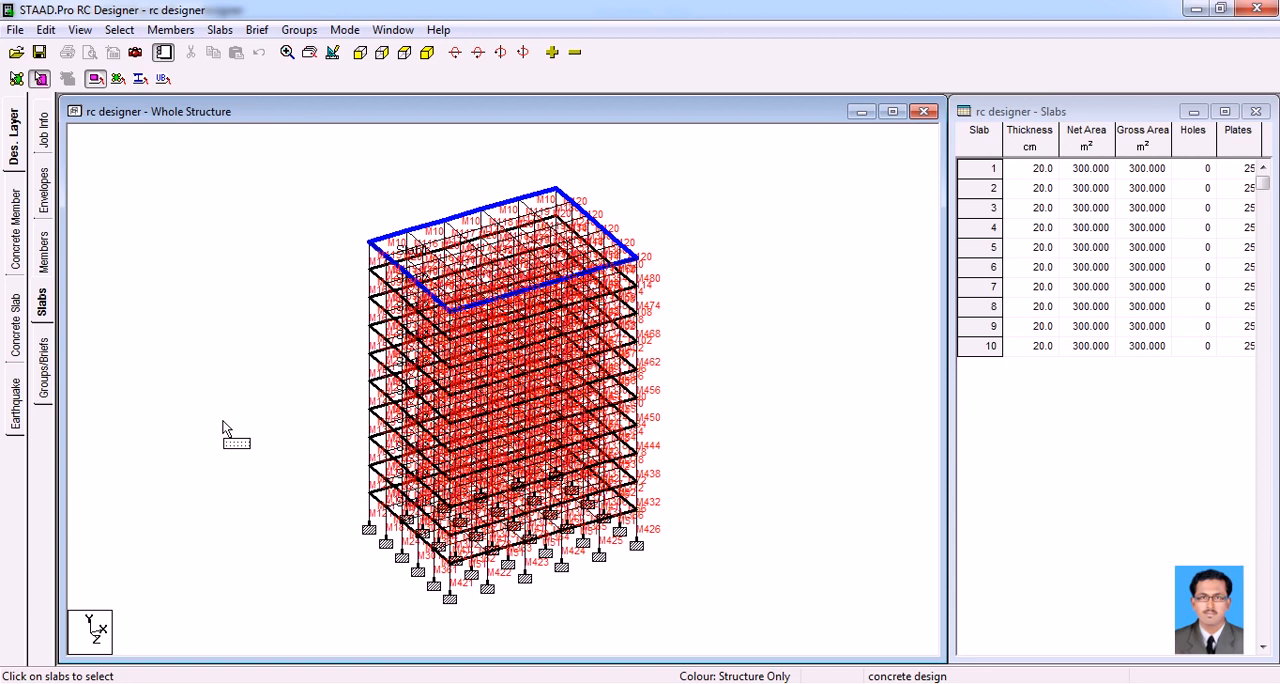
# On the groups/briefs page, use the plan view to select the beams in both directions on all floors, leaving the columns out
pyautogui.click(43, 367)
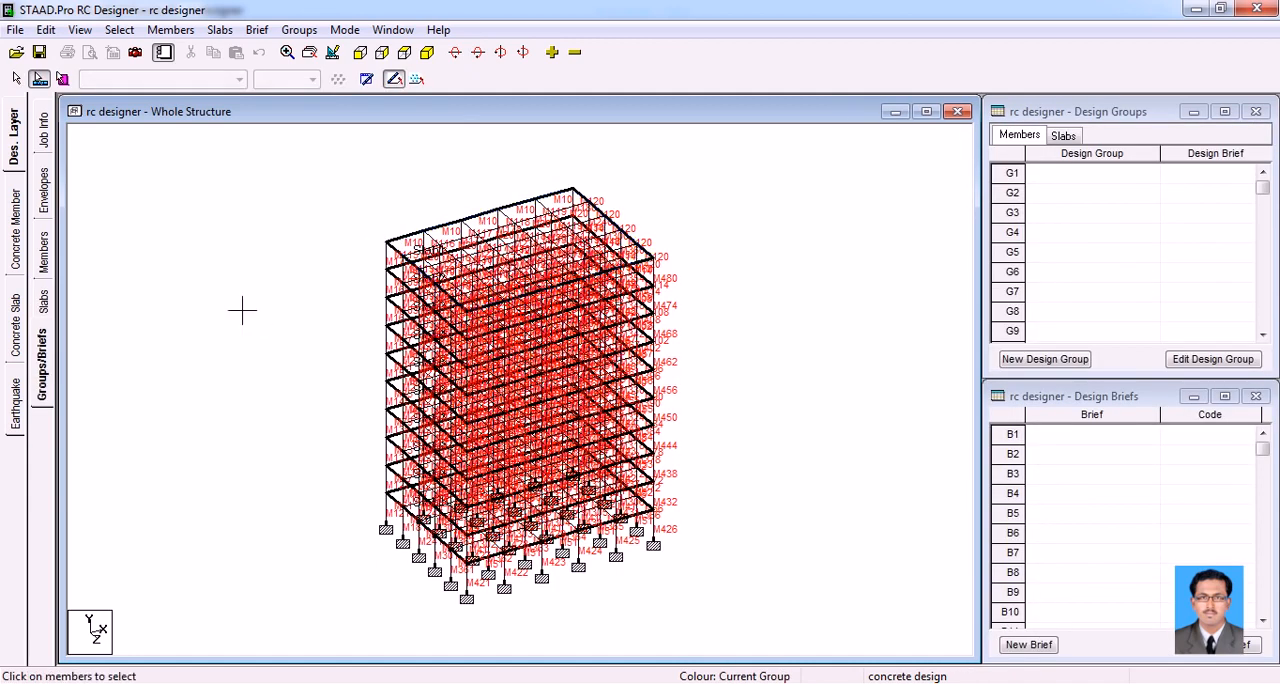
pyautogui.click(1035, 646)
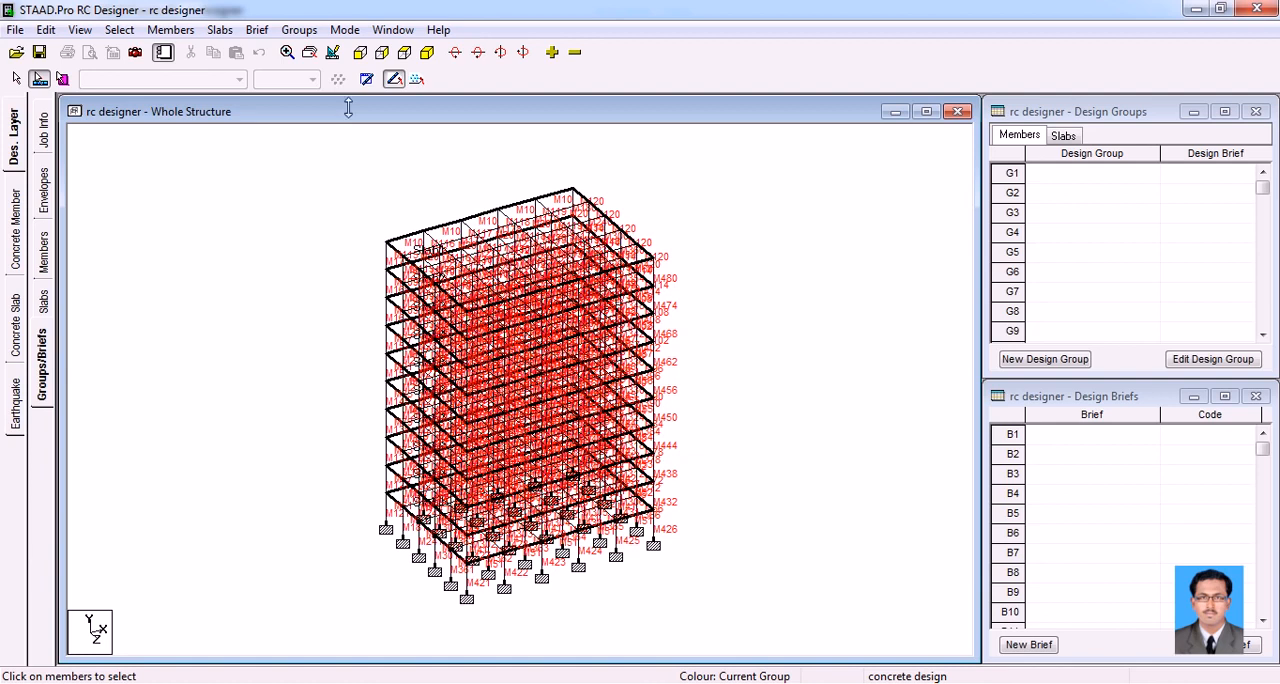
pyautogui.click(404, 54)
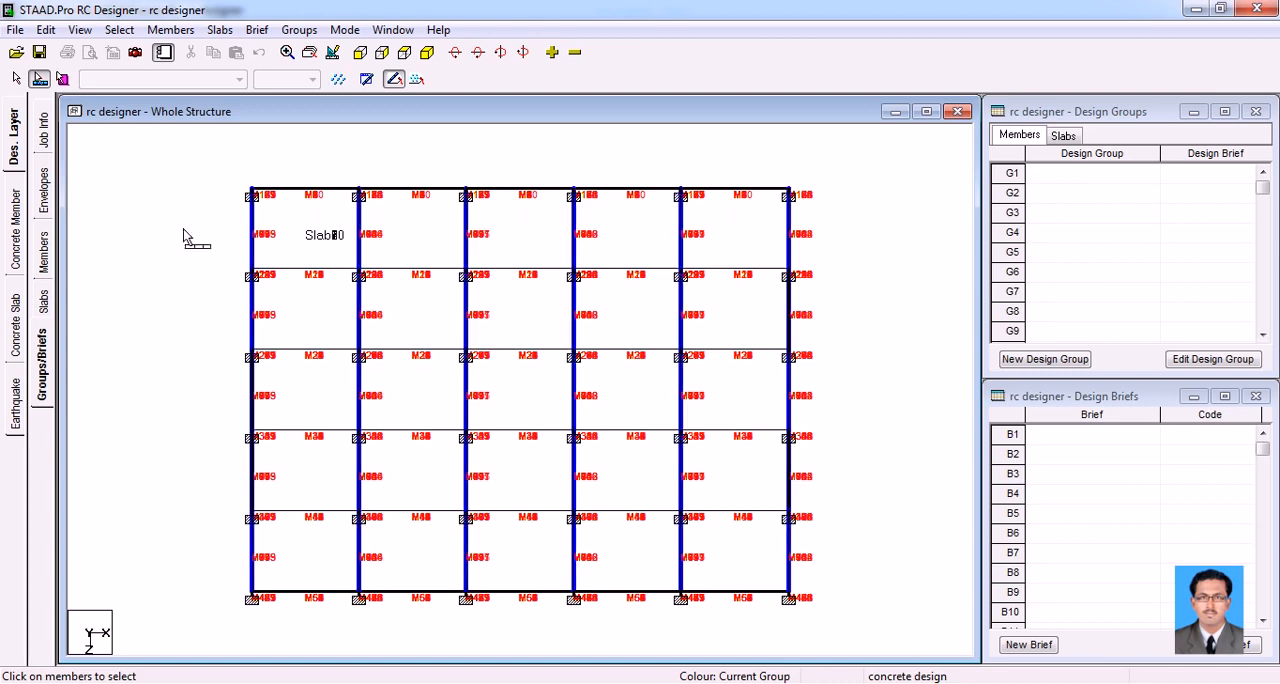
pyautogui.moveTo(335, 625); pyautogui.dragTo(279, 160)
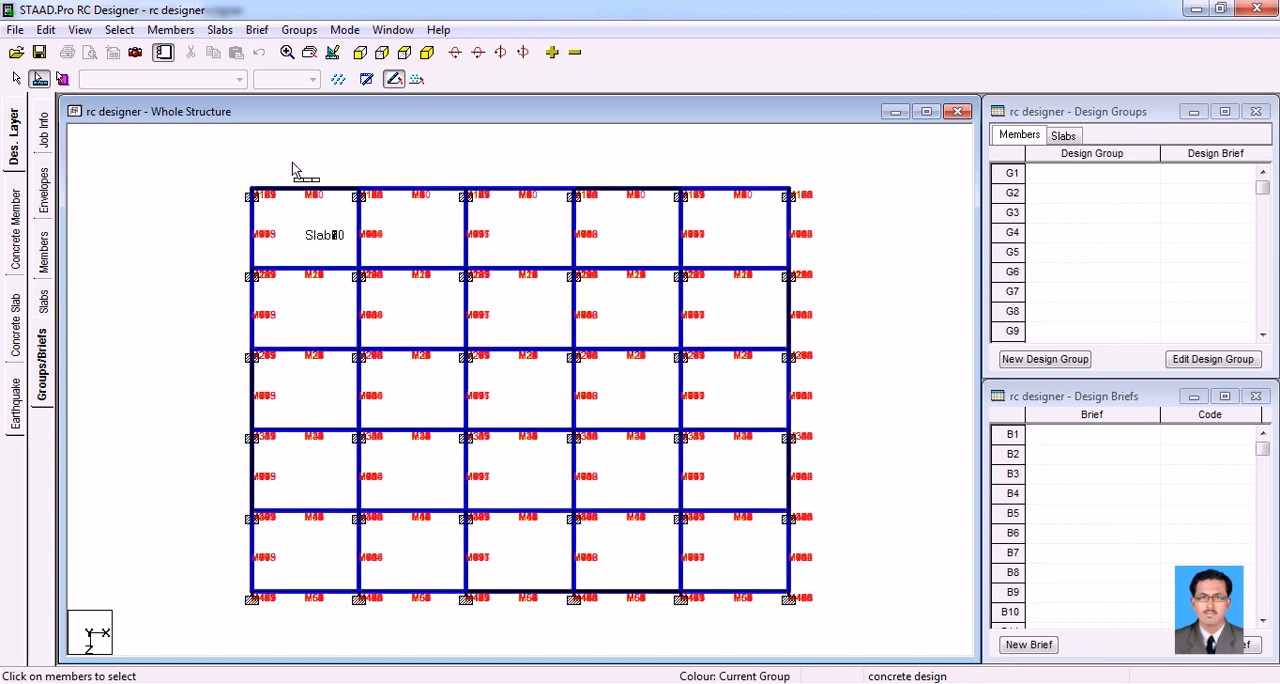
pyautogui.click(427, 52)
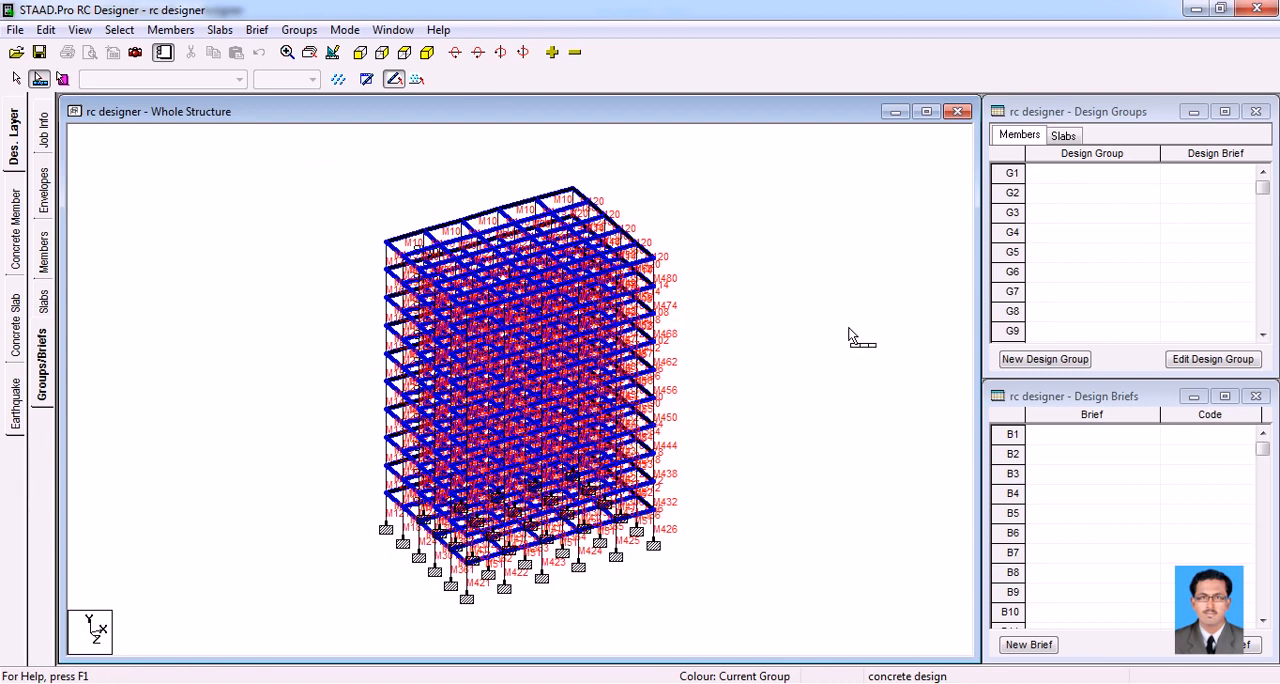
# Create a design brief named "beam brief" with design code BS8110 and design type Beam
pyautogui.click(1030, 645)
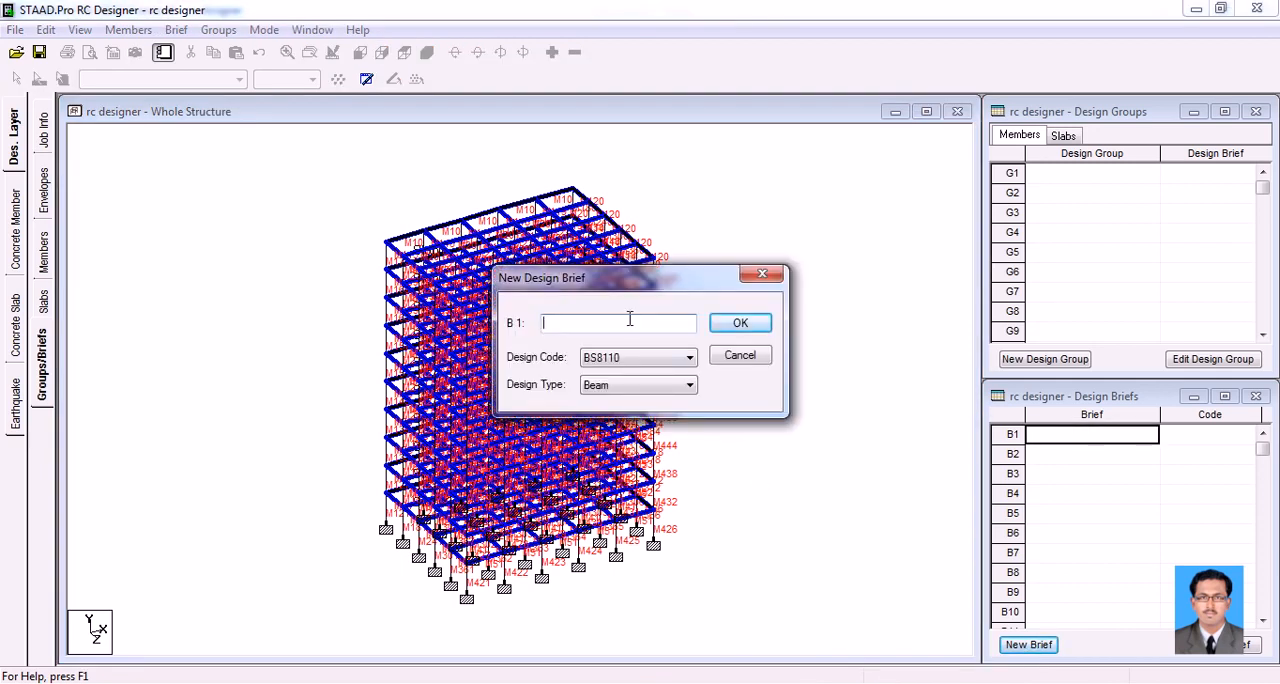
pyautogui.write('beam brief')
pyautogui.click(637, 362)
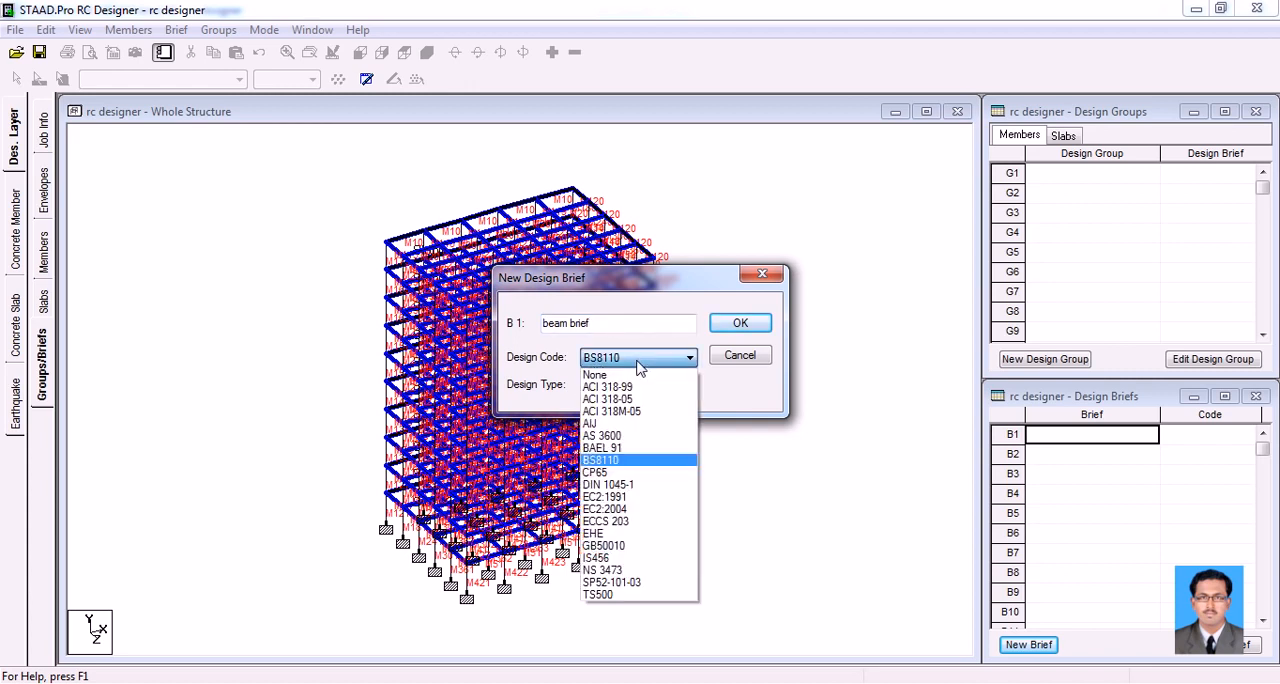
pyautogui.click(637, 363)
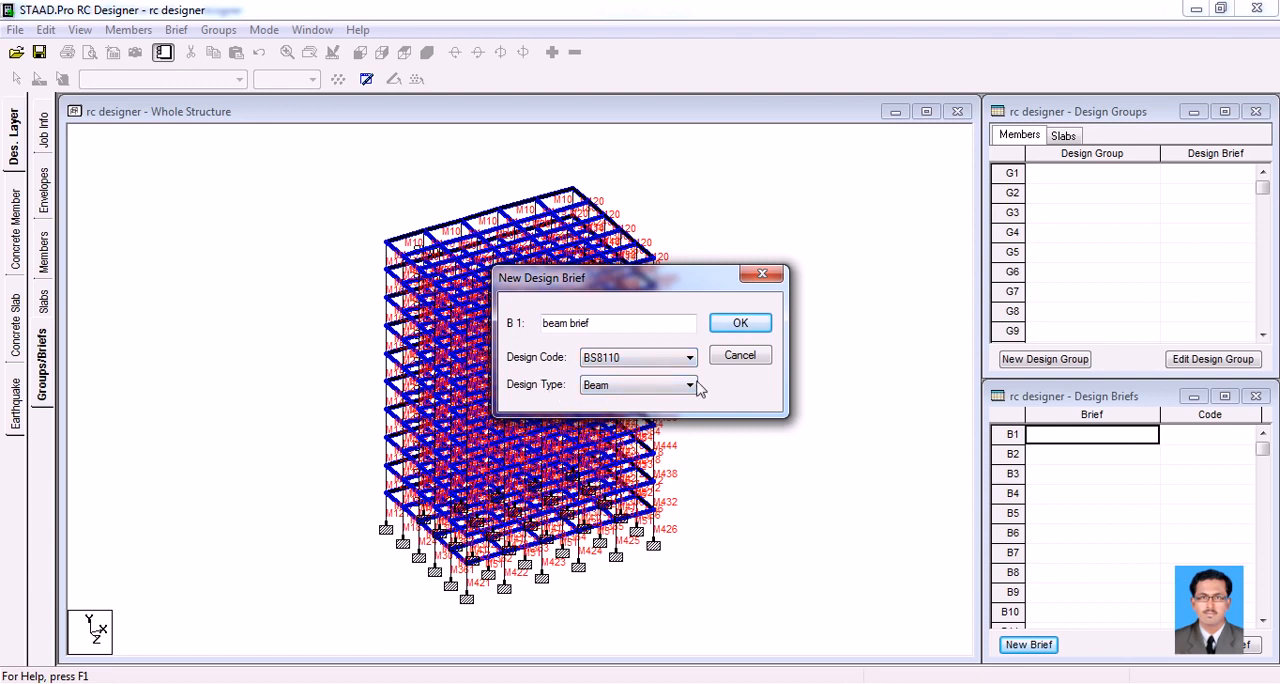
pyautogui.click(733, 327)
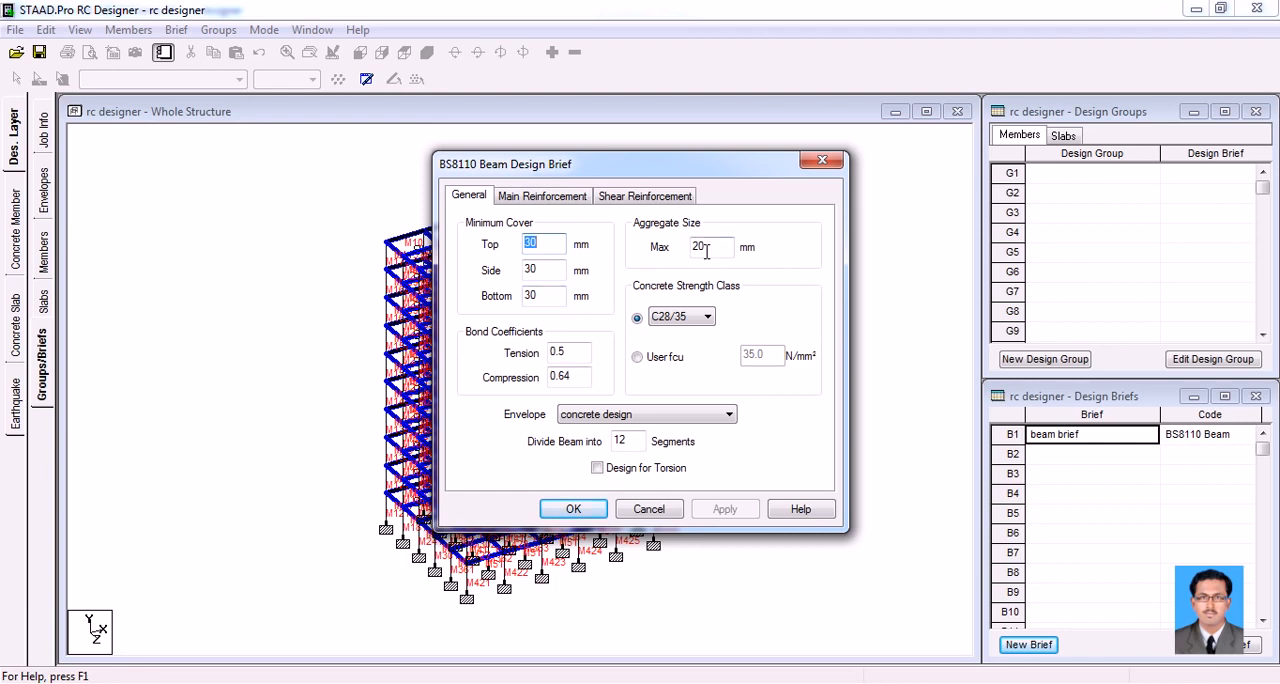
# Set the concrete strength class of the beam brief to C25/30
pyautogui.click(677, 320)
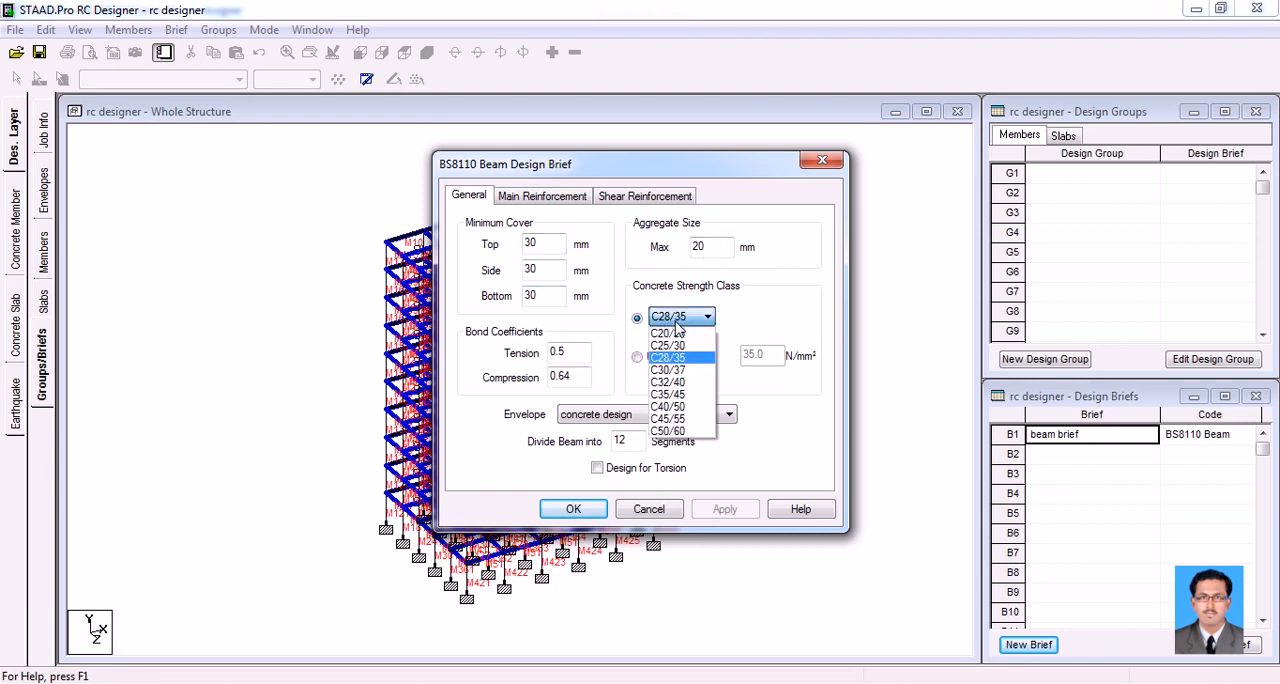
pyautogui.click(680, 346)
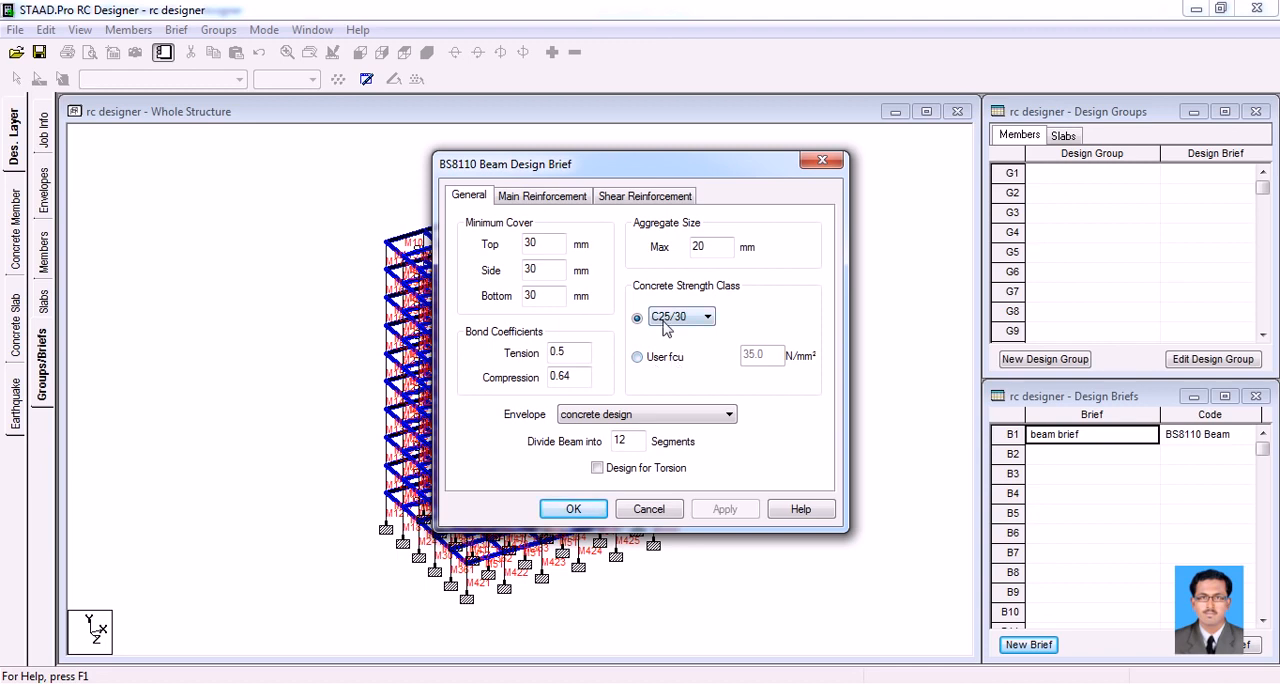
pyautogui.click(667, 322)
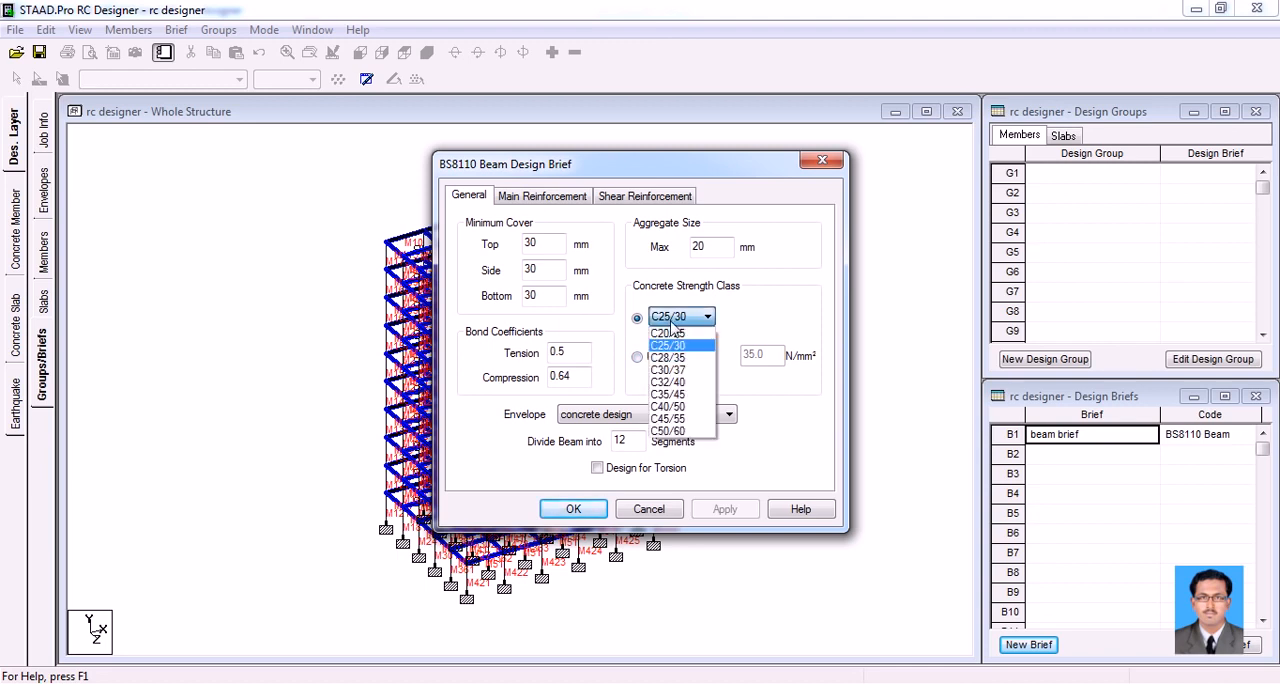
pyautogui.click(667, 328)
pyautogui.click(637, 358)
pyautogui.click(638, 358)
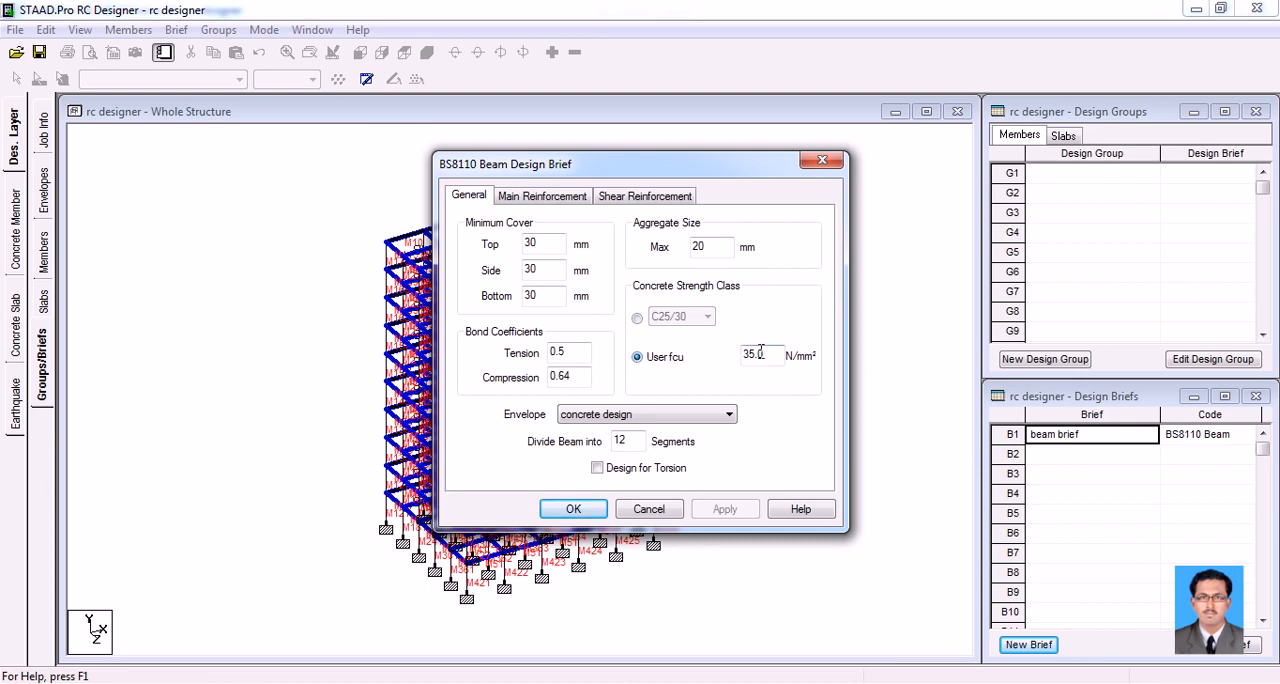
pyautogui.click(637, 319)
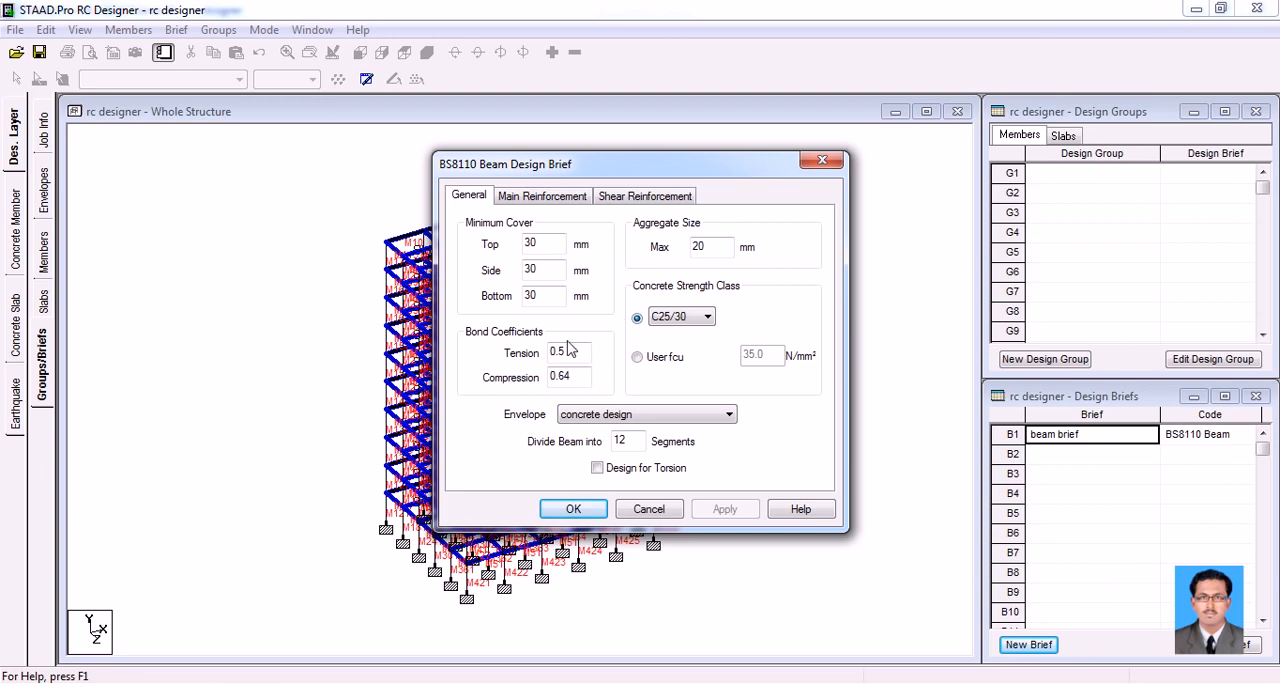
# Review the envelope choice and the number of beam segments in the beam brief's general settings
pyautogui.click(598, 418)
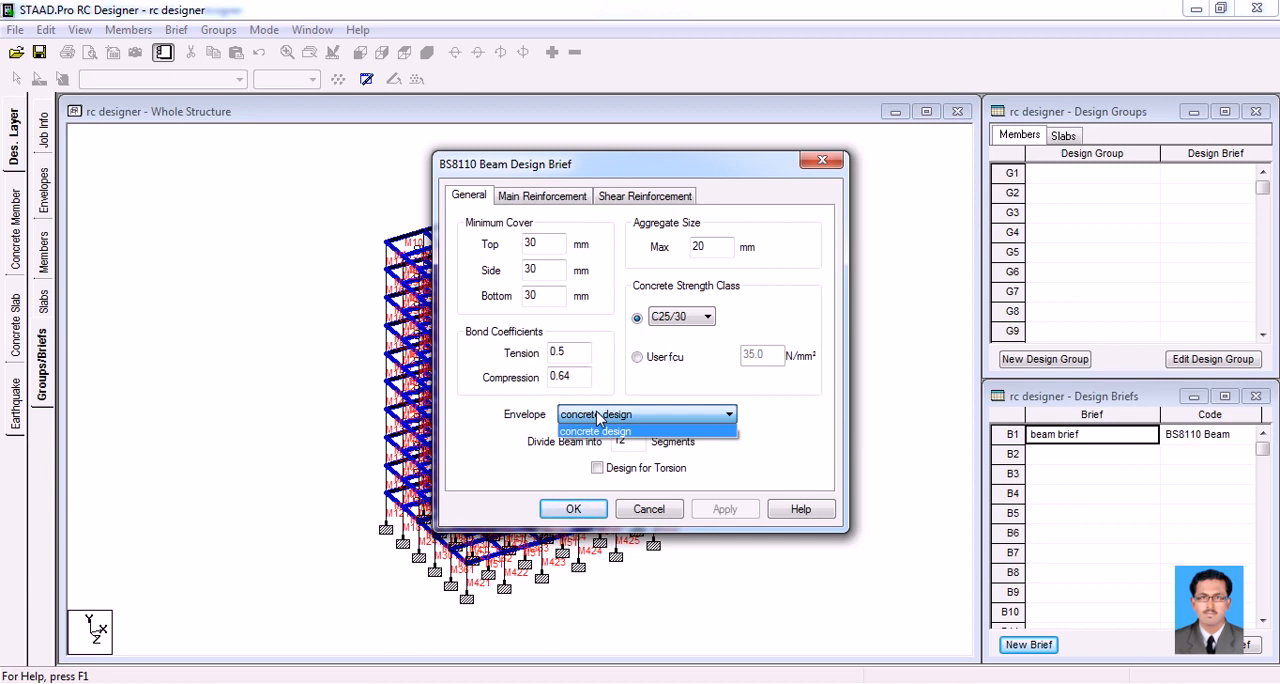
pyautogui.click(519, 414)
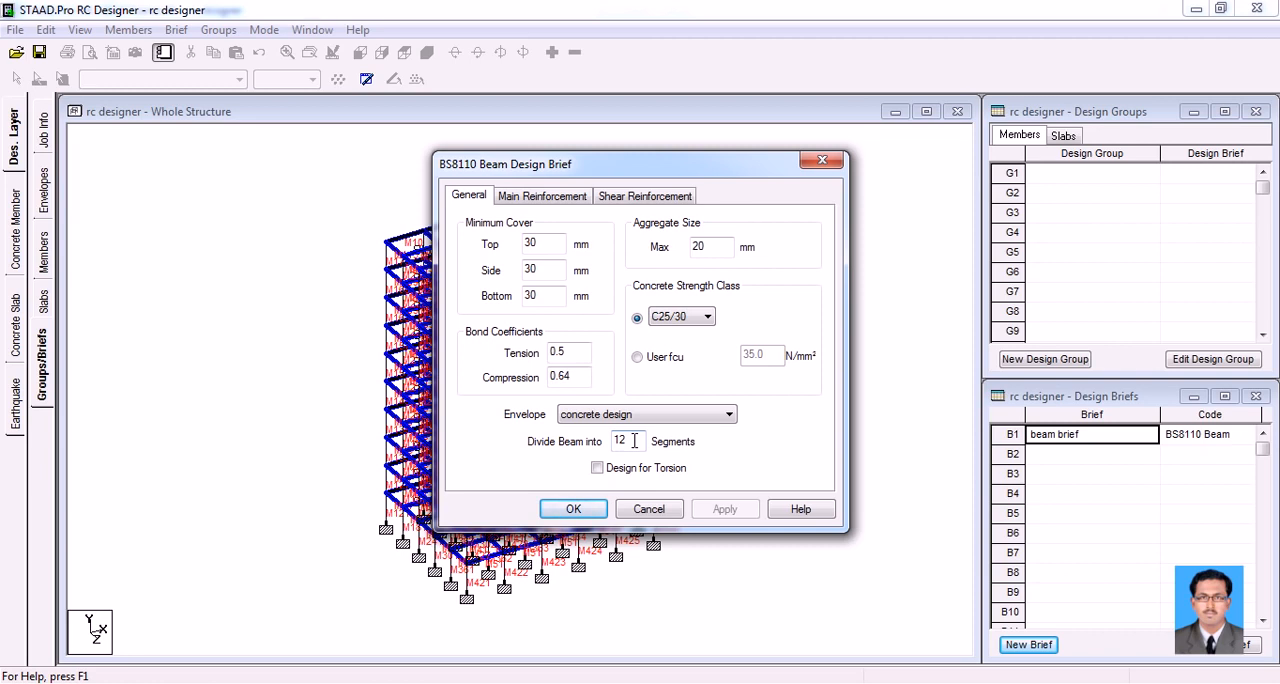
pyautogui.moveTo(634, 440); pyautogui.dragTo(606, 441)
# Set the beam brief's top bar criteria to minimum size 12, maximum size 25 and minimum gap 50 mm
pyautogui.click(571, 200)
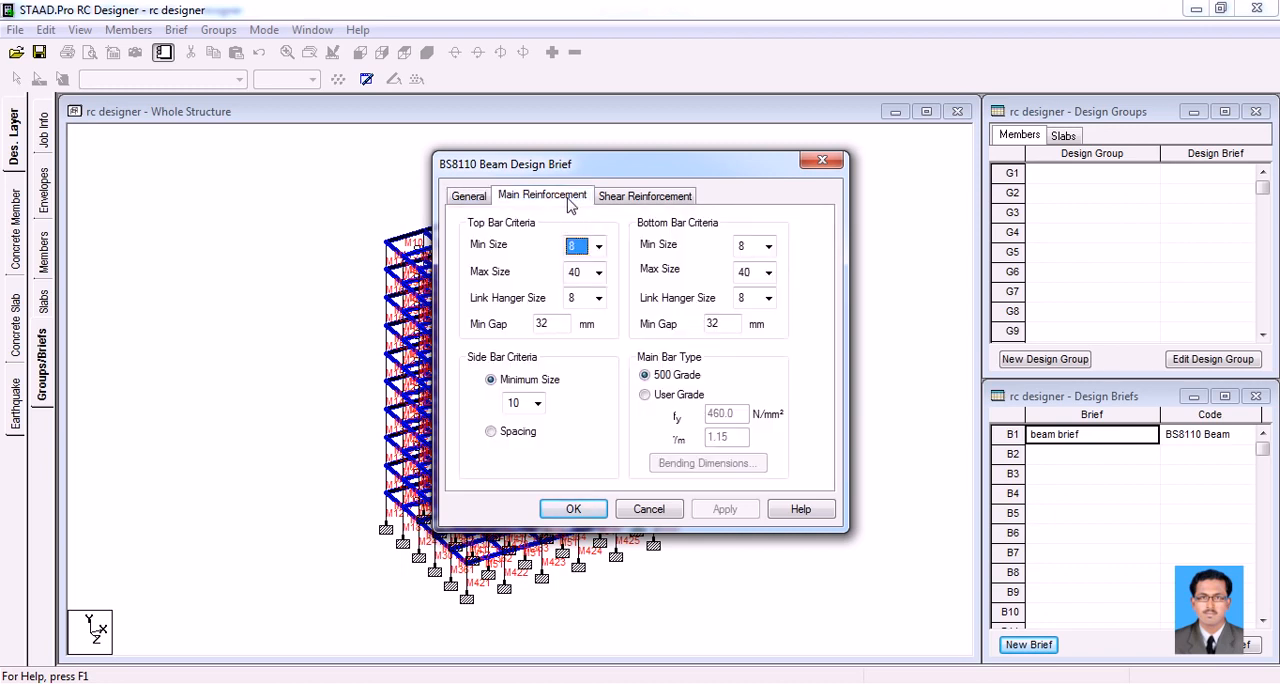
pyautogui.click(600, 254)
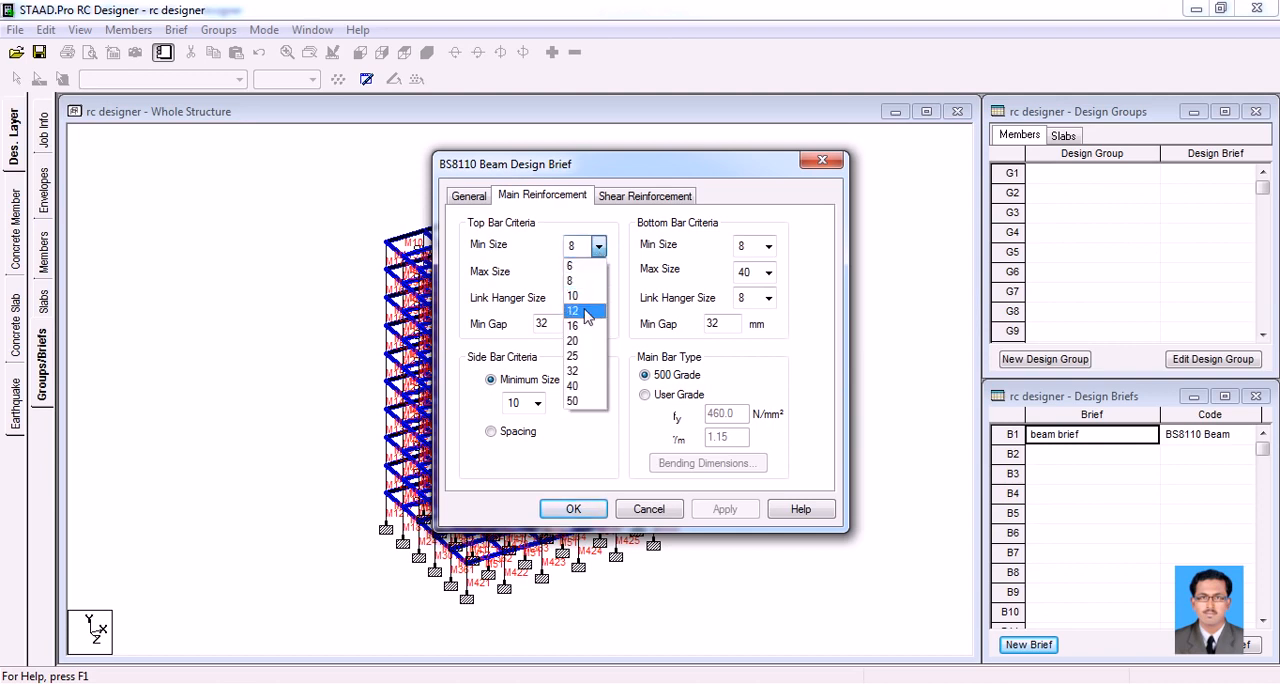
pyautogui.click(584, 312)
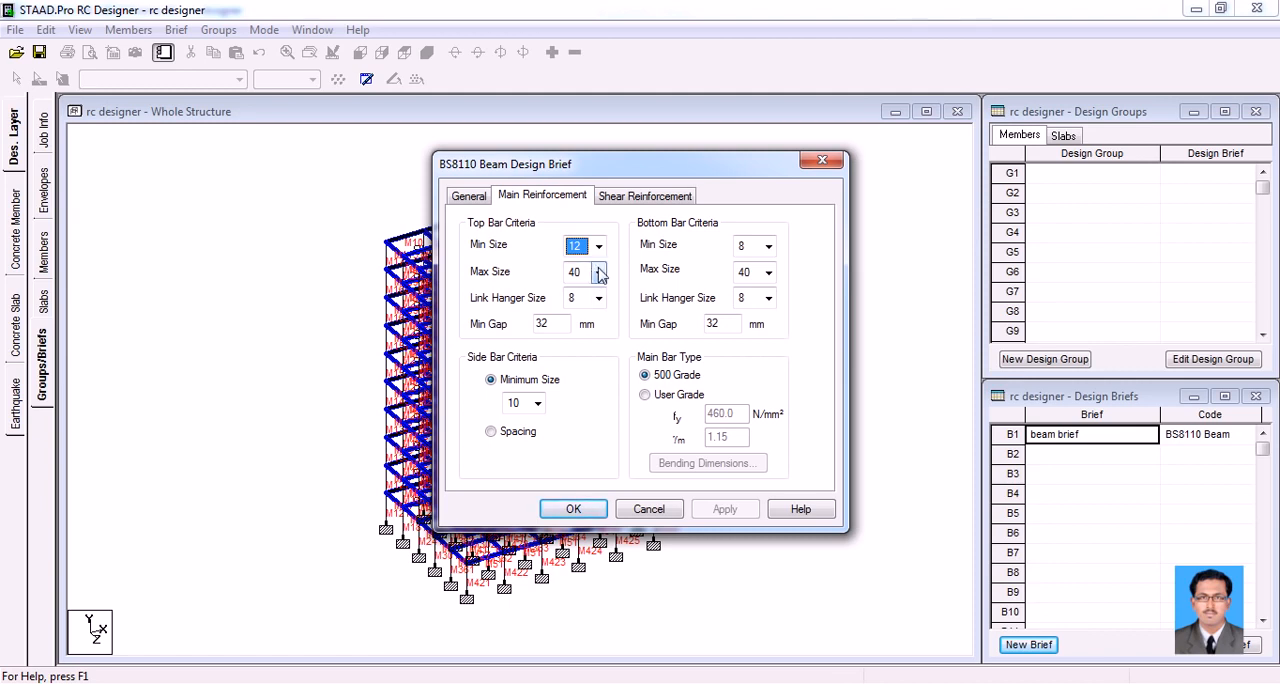
pyautogui.click(598, 273)
pyautogui.click(577, 383)
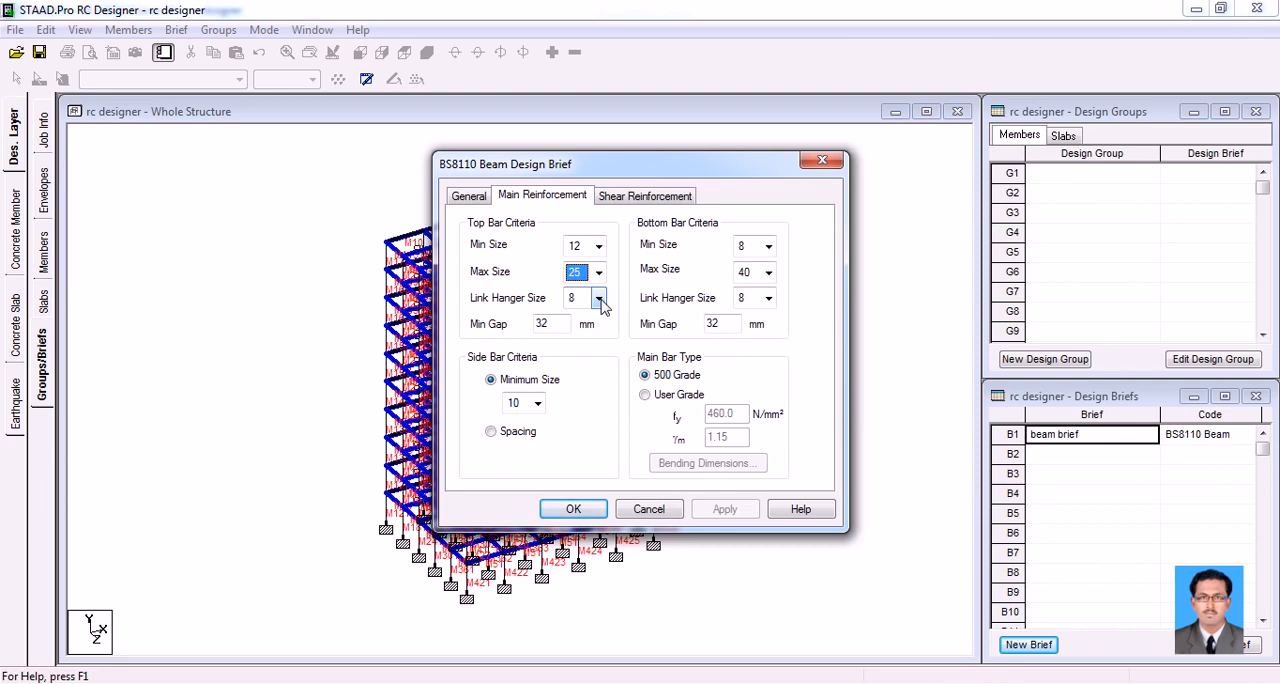
pyautogui.moveTo(553, 323); pyautogui.dragTo(525, 318)
pyautogui.write('50')
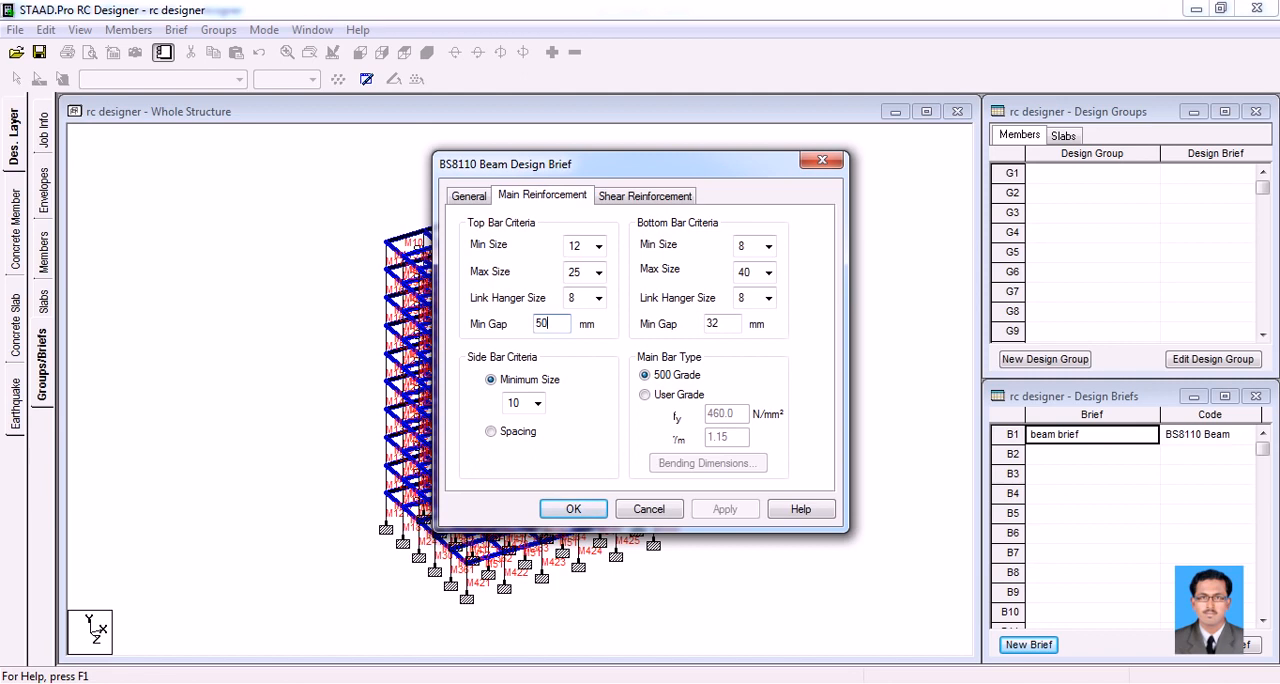
# Set the beam brief's bottom bar criteria to minimum size 12, maximum size 25 and minimum gap 50 mm
pyautogui.click(767, 245)
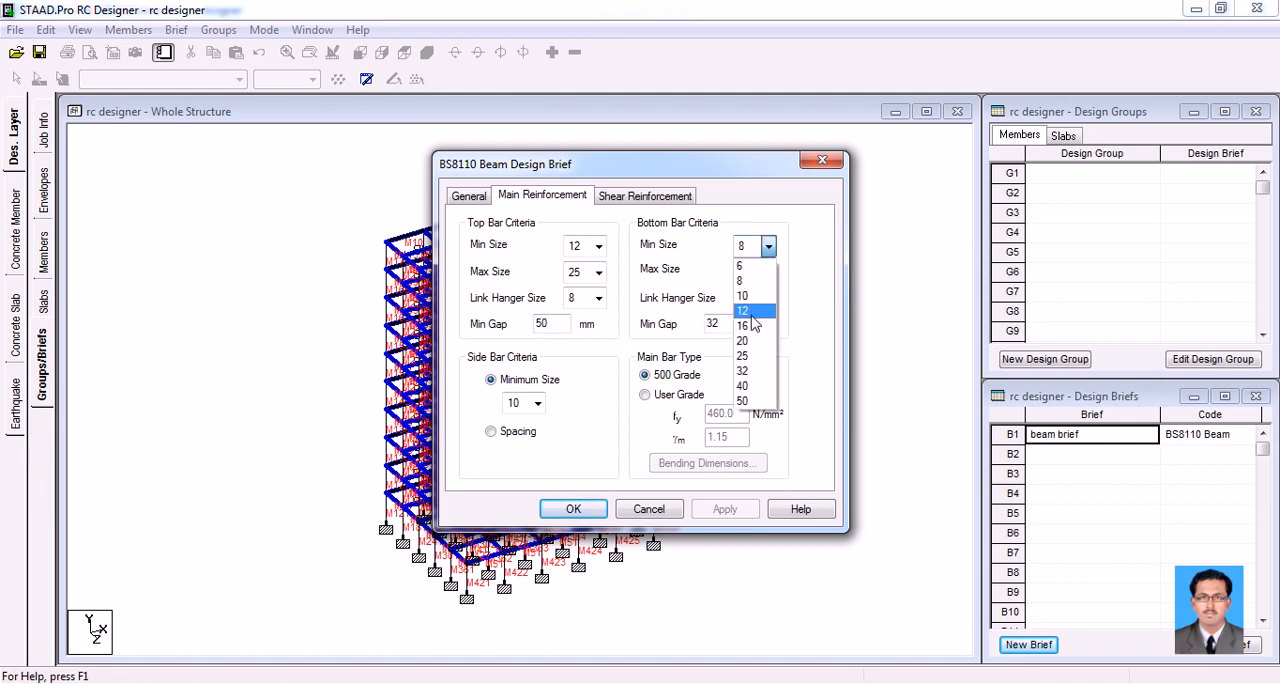
pyautogui.click(752, 314)
pyautogui.click(767, 272)
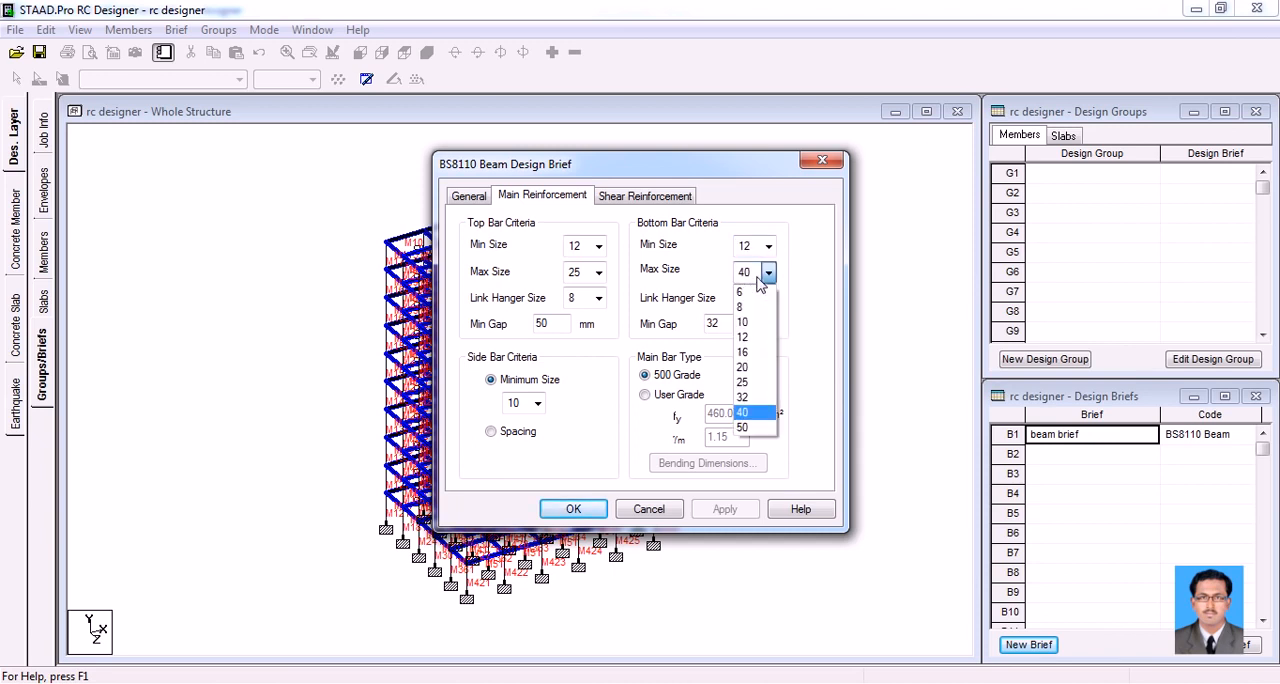
pyautogui.click(742, 381)
pyautogui.doubleClick(714, 324)
pyautogui.write('50')
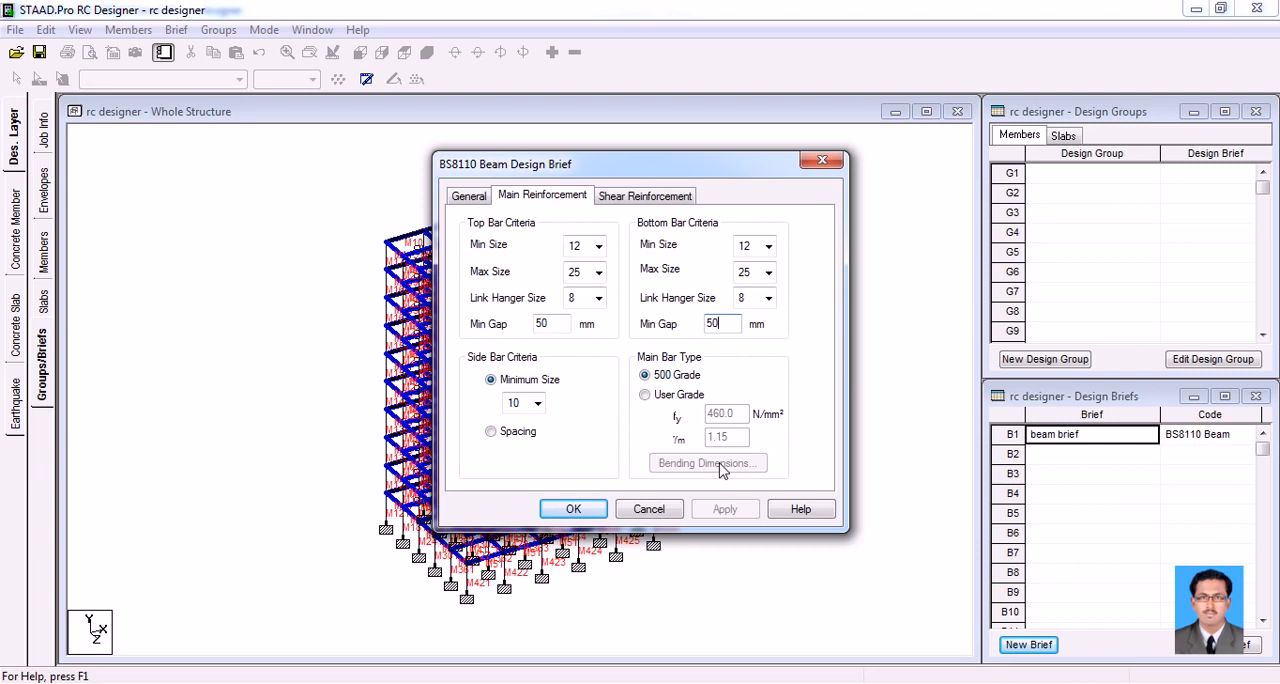
# Review the shear reinforcement settings of the beam brief and accept the brief with its default shear values
pyautogui.click(640, 198)
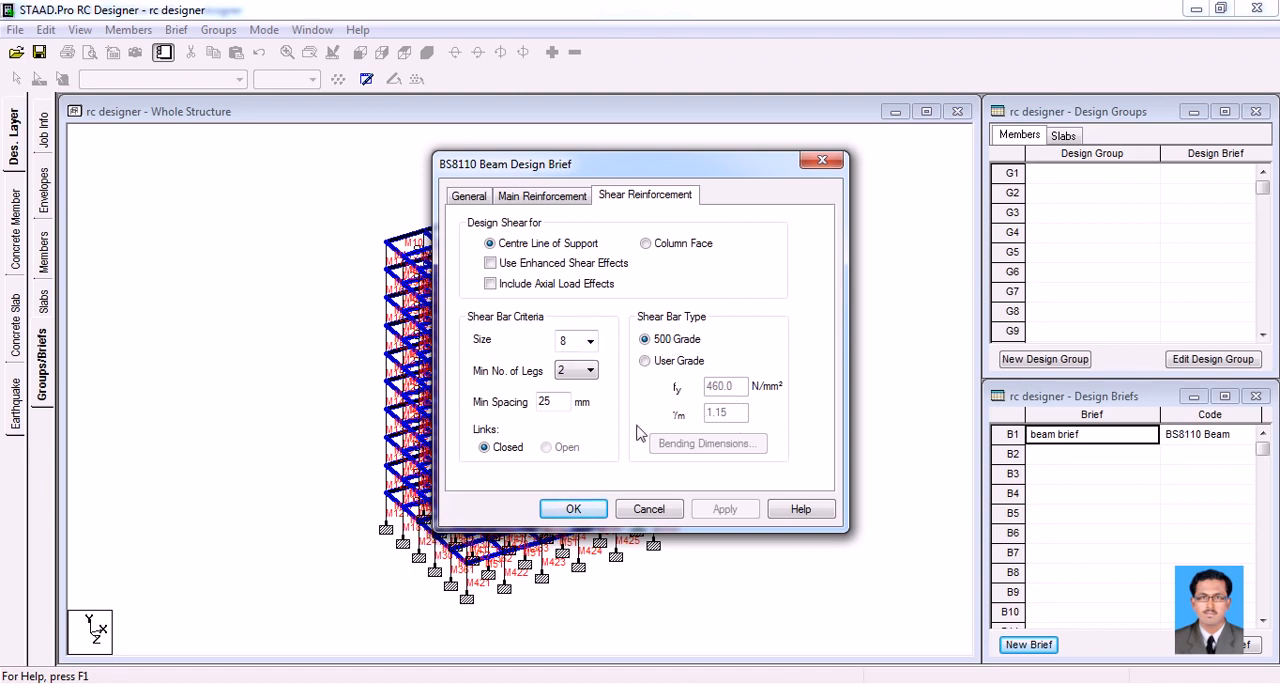
pyautogui.doubleClick(556, 402)
pyautogui.click(589, 511)
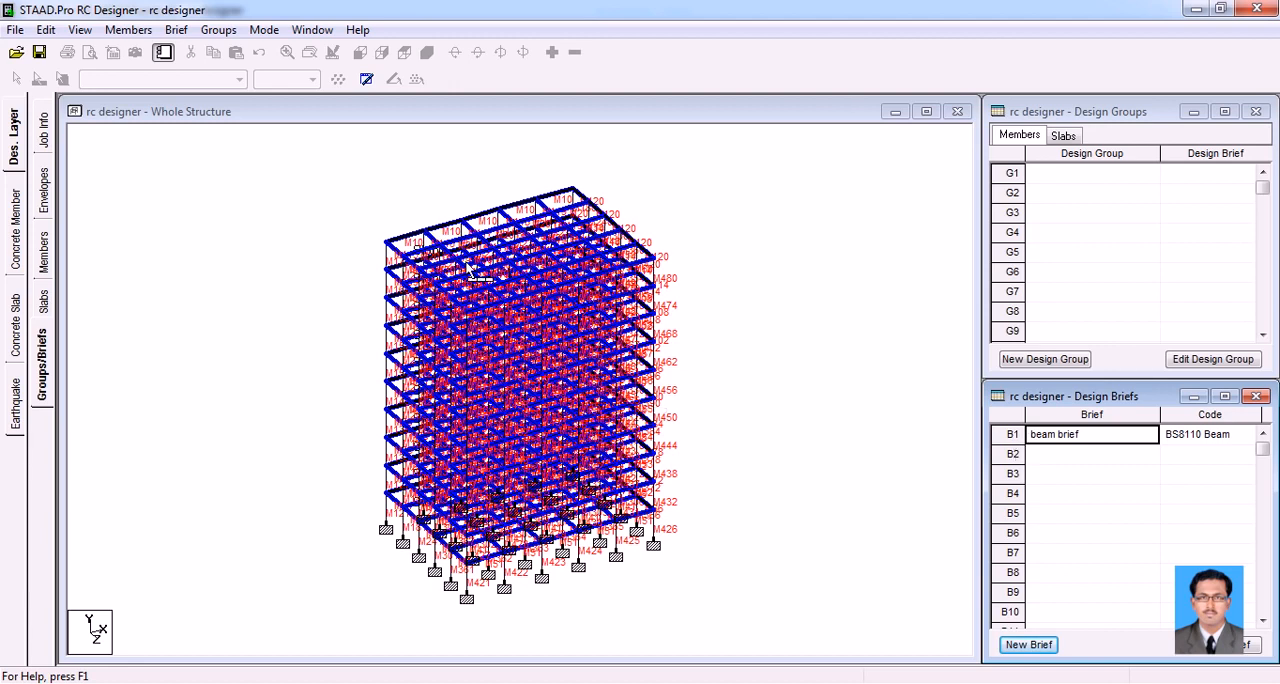
# Create a design group named "beams" from the selected members and assign it the beam brief
pyautogui.click(1044, 359)
pyautogui.moveTo(652, 337); pyautogui.dragTo(534, 337)
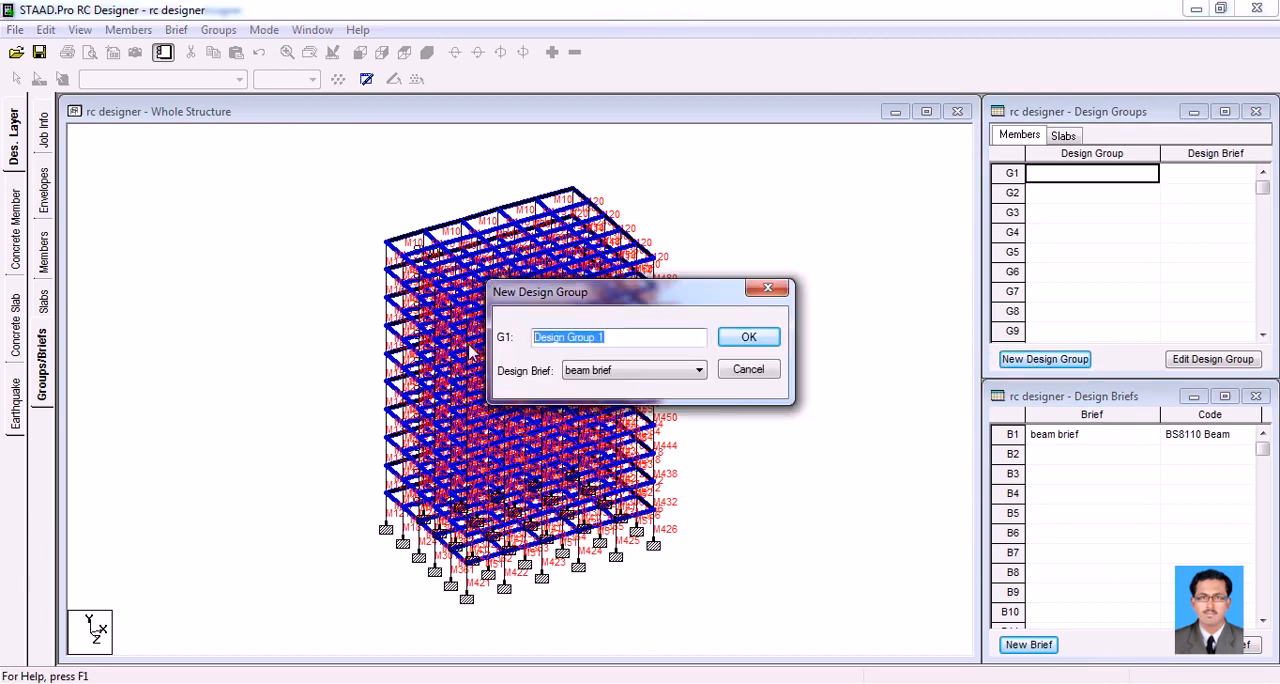
pyautogui.write('columns')
pyautogui.moveTo(592, 337); pyautogui.dragTo(468, 340)
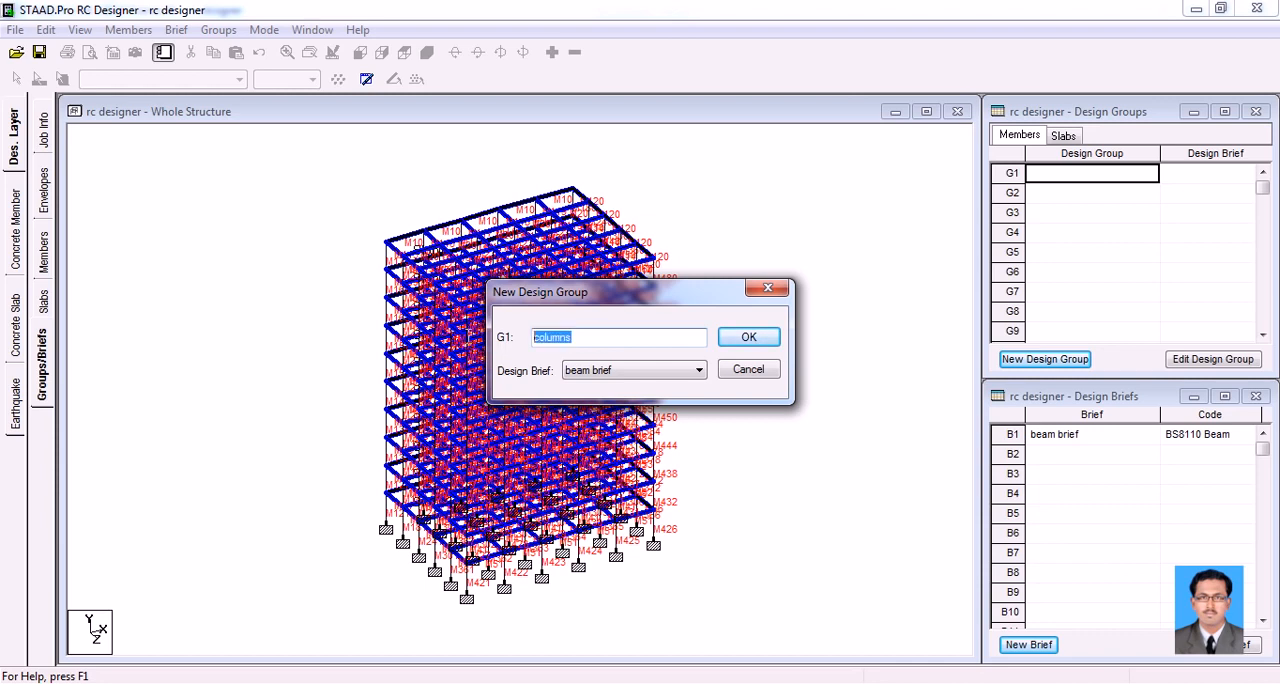
pyautogui.write('beams')
pyautogui.click(686, 376)
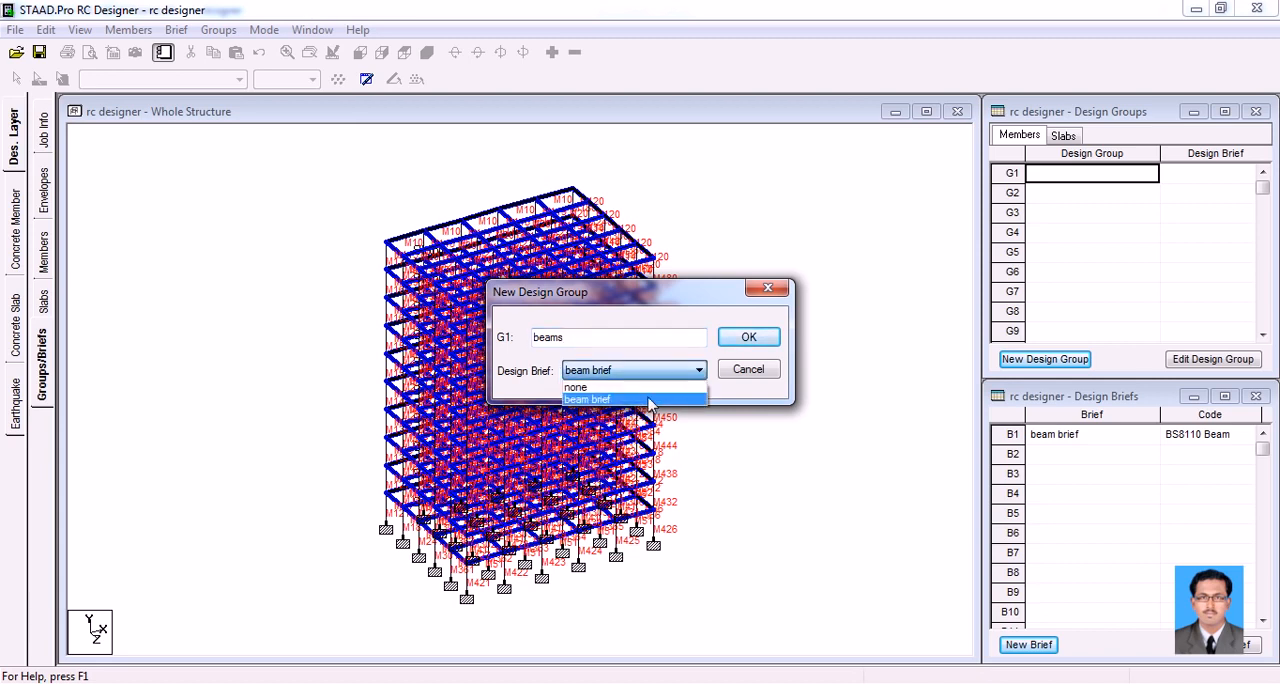
pyautogui.click(649, 400)
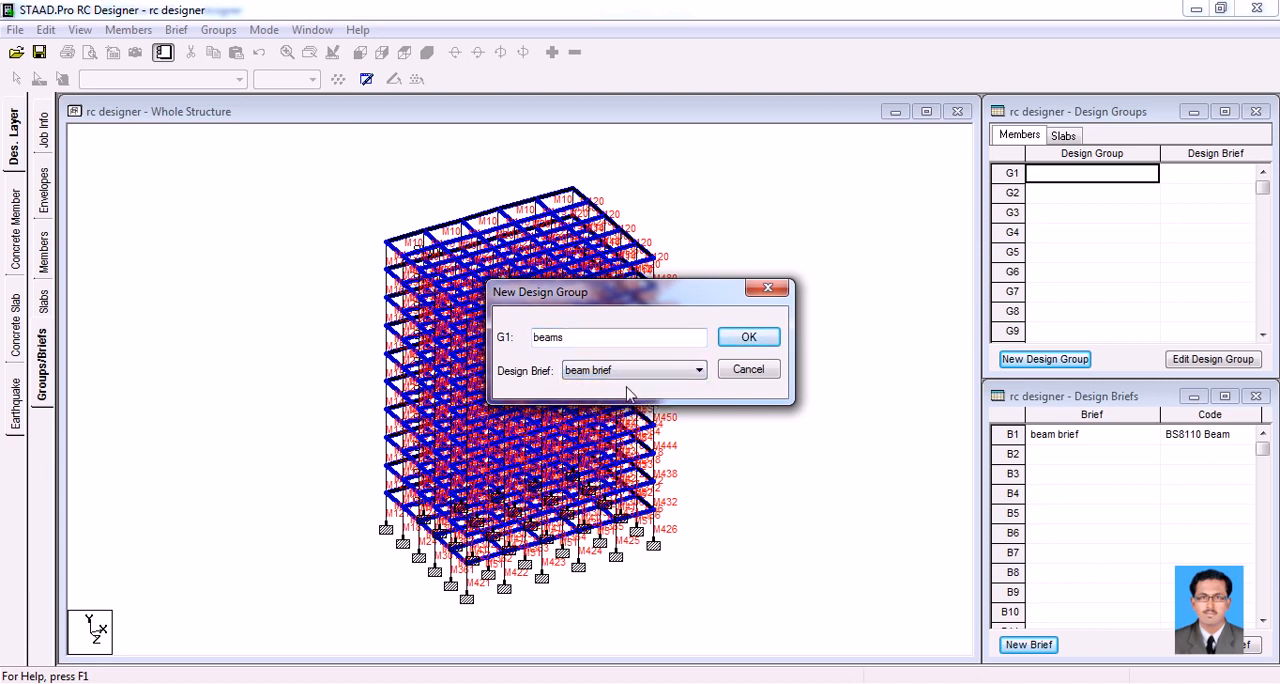
pyautogui.click(728, 340)
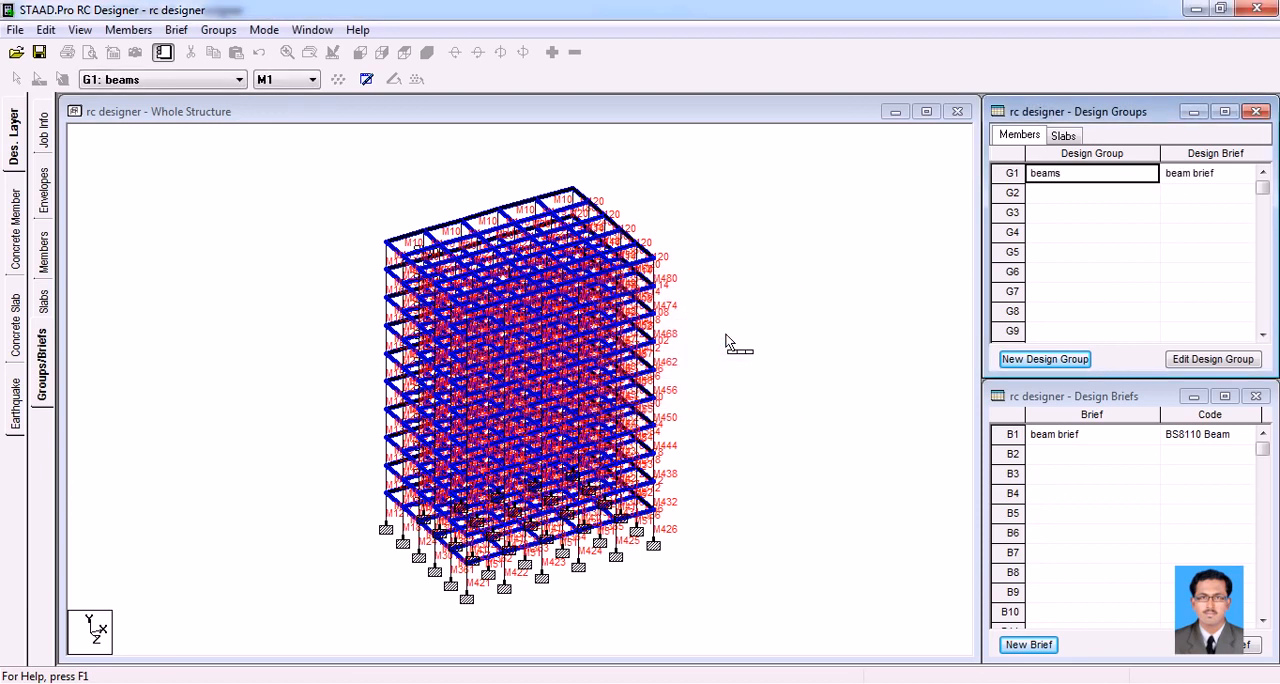
# Look through the list of members that belong to the beams group
pyautogui.click(231, 82)
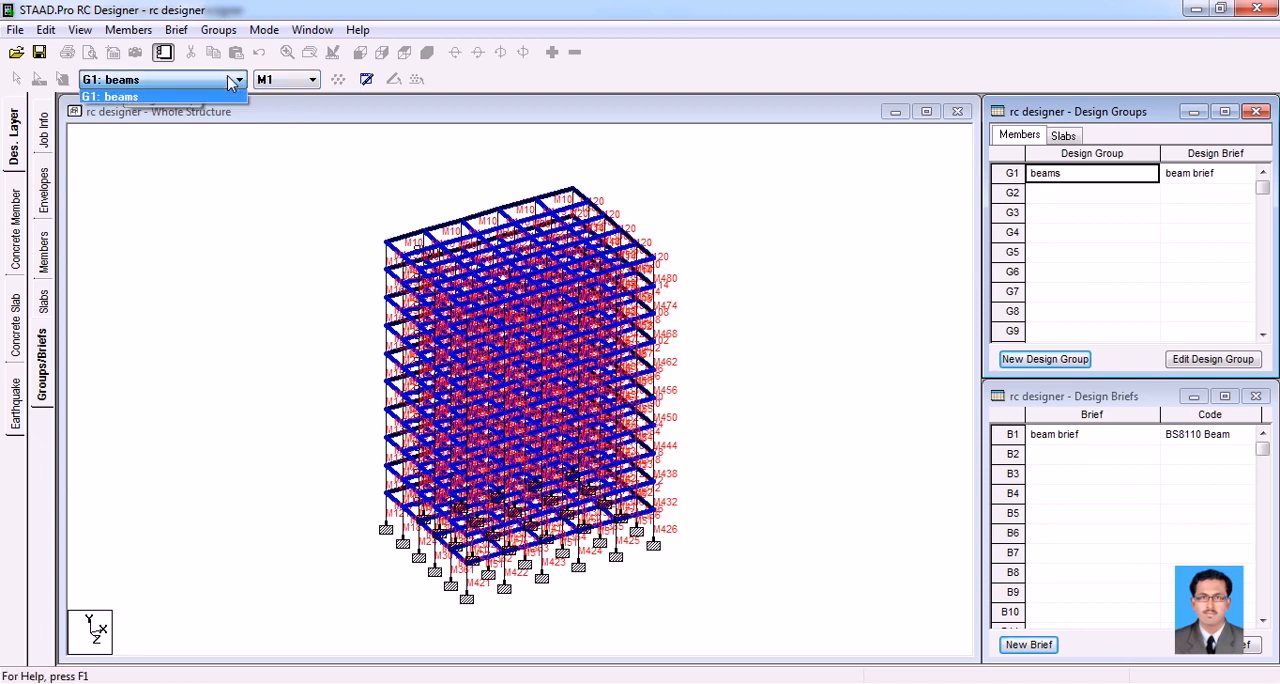
pyautogui.click(281, 79)
pyautogui.click(314, 82)
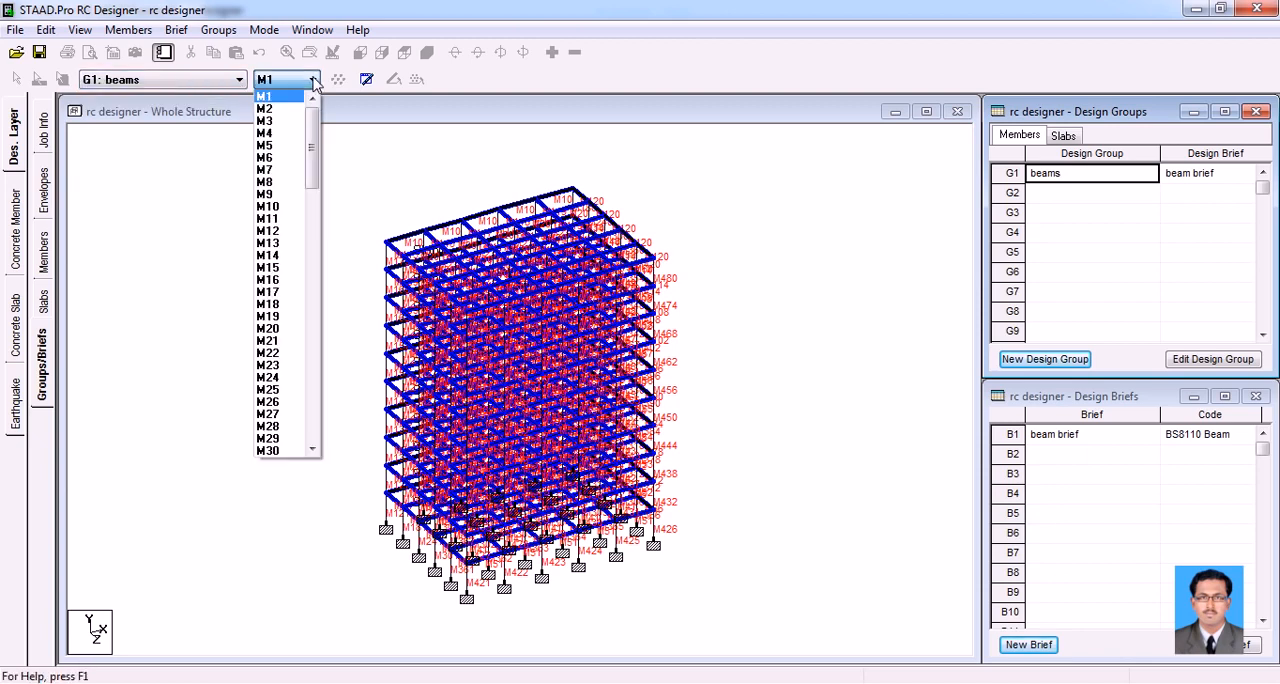
pyautogui.scroll(-5, 292, 265)
pyautogui.scroll(-20, 292, 282)
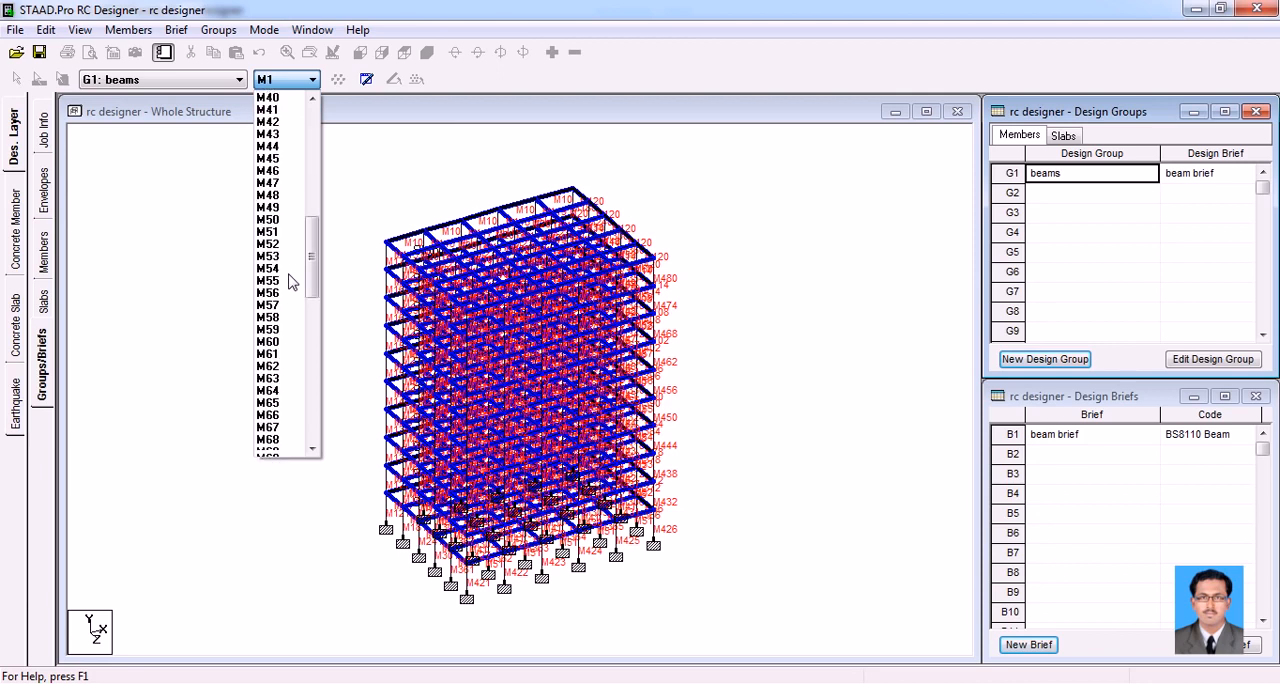
pyautogui.scroll(-3, 292, 282)
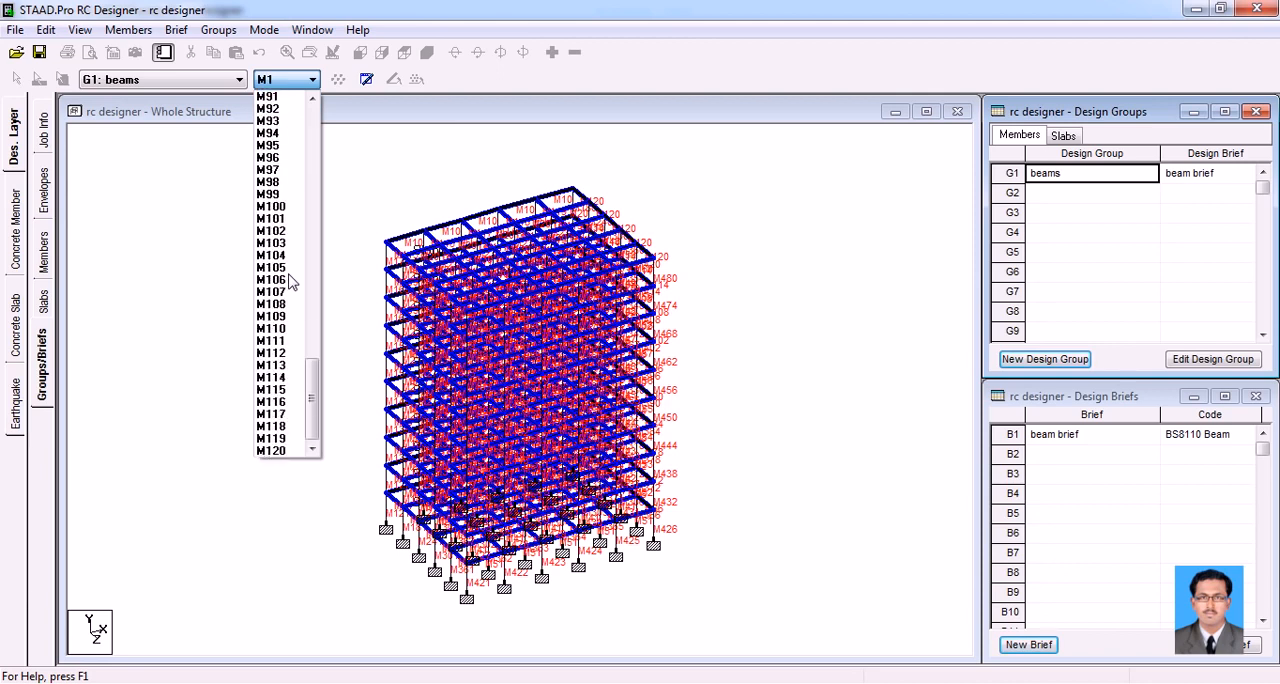
pyautogui.click(392, 147)
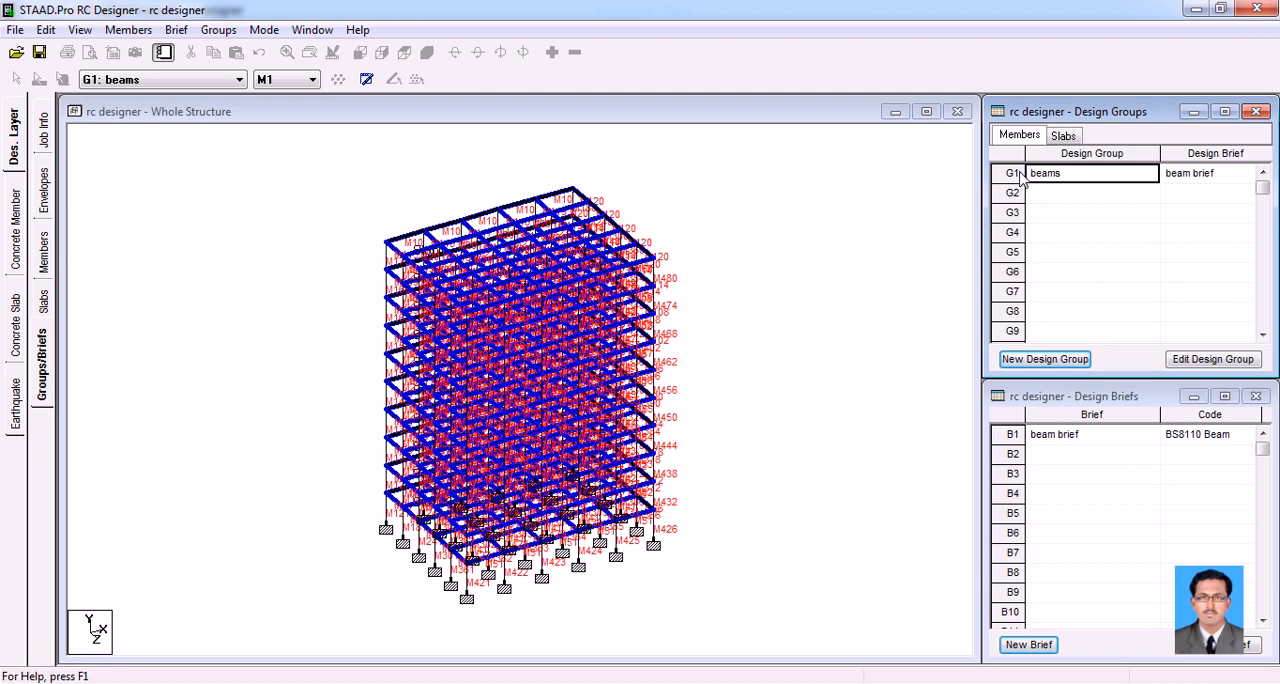
# Clear the beam selection and use the front view to select the columns of every storey, leaving the beams out
pyautogui.moveTo(1019, 173); pyautogui.dragTo(914, 284)
pyautogui.click(290, 176)
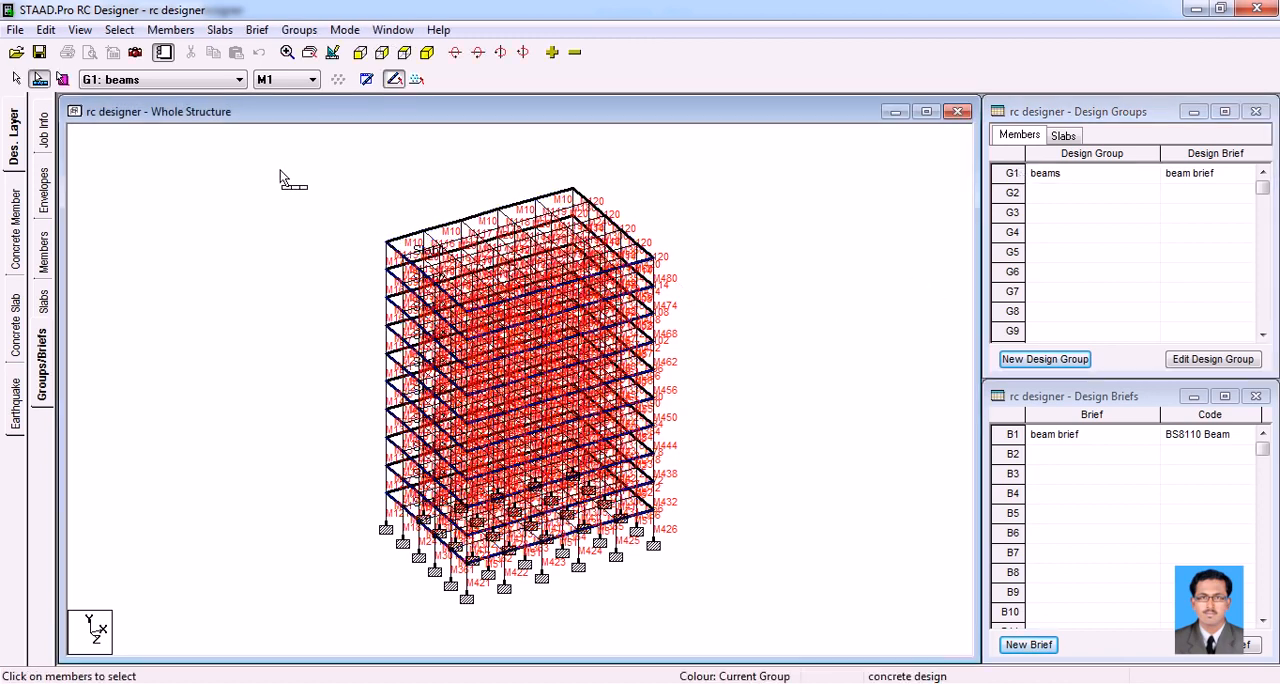
pyautogui.click(360, 52)
pyautogui.moveTo(700, 226); pyautogui.dragTo(366, 186)
pyautogui.moveTo(704, 270); pyautogui.dragTo(340, 251)
pyautogui.moveTo(700, 293); pyautogui.dragTo(363, 278)
pyautogui.moveTo(695, 334); pyautogui.dragTo(357, 326)
pyautogui.moveTo(688, 375); pyautogui.dragTo(354, 363)
pyautogui.moveTo(690, 416); pyautogui.dragTo(360, 405)
pyautogui.moveTo(681, 455); pyautogui.dragTo(325, 440)
pyautogui.moveTo(693, 503); pyautogui.dragTo(346, 489)
pyautogui.moveTo(679, 544); pyautogui.dragTo(346, 522)
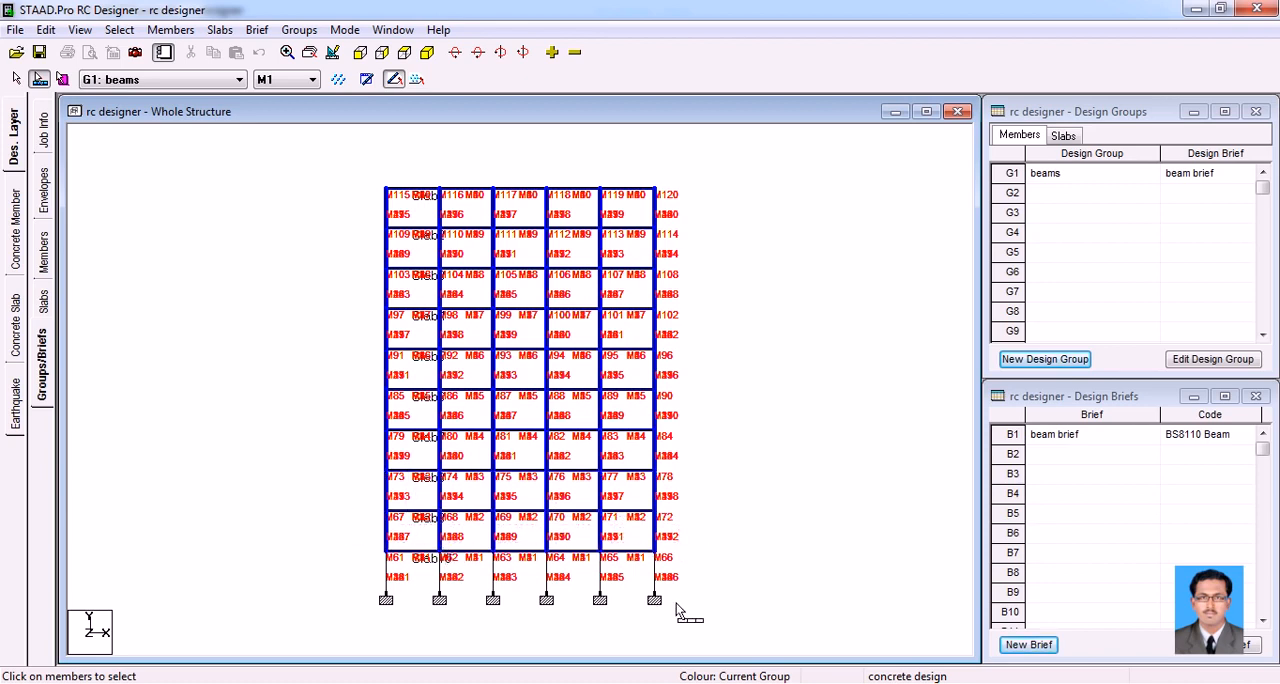
pyautogui.moveTo(698, 594); pyautogui.dragTo(364, 558)
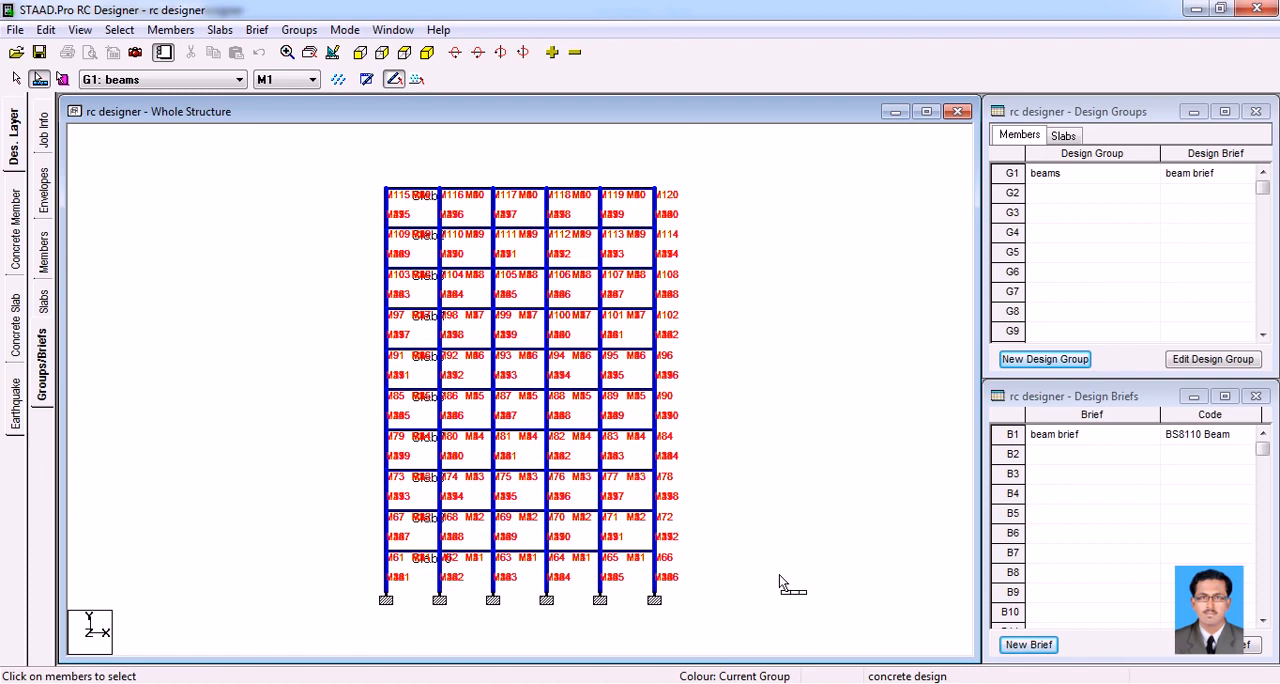
pyautogui.click(427, 54)
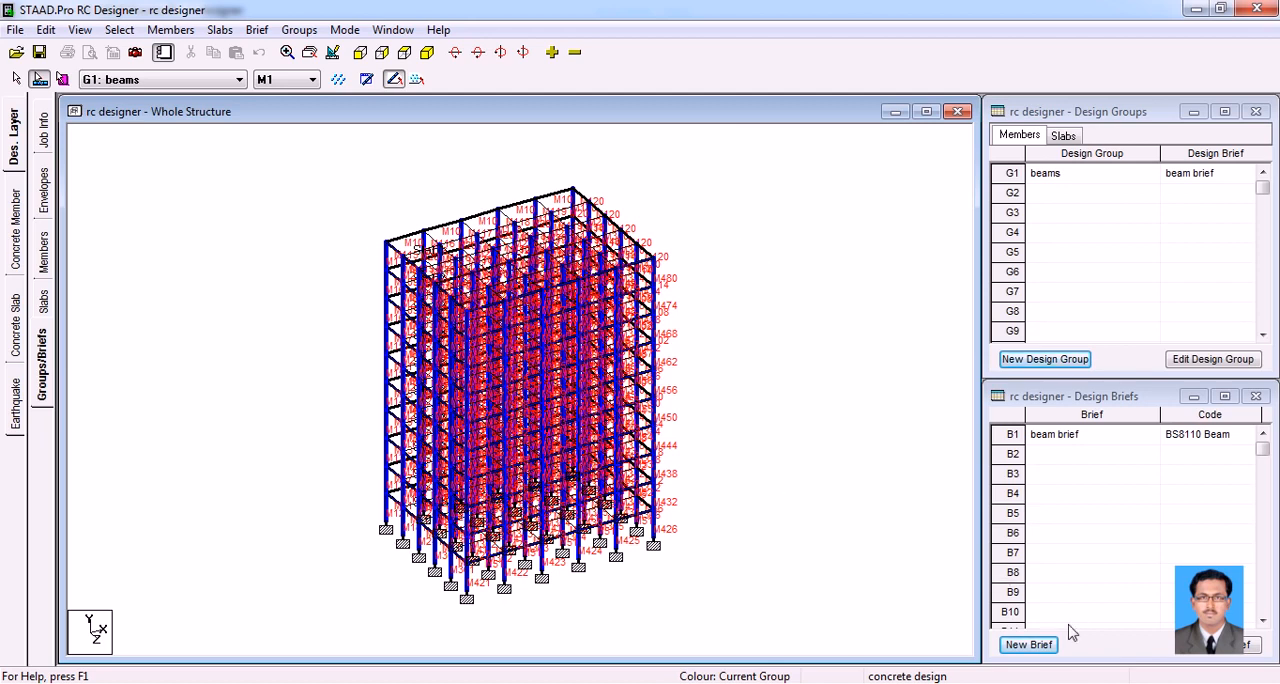
# Create a design brief named "column brief" with design code BS8110 and design type Column
pyautogui.click(1029, 645)
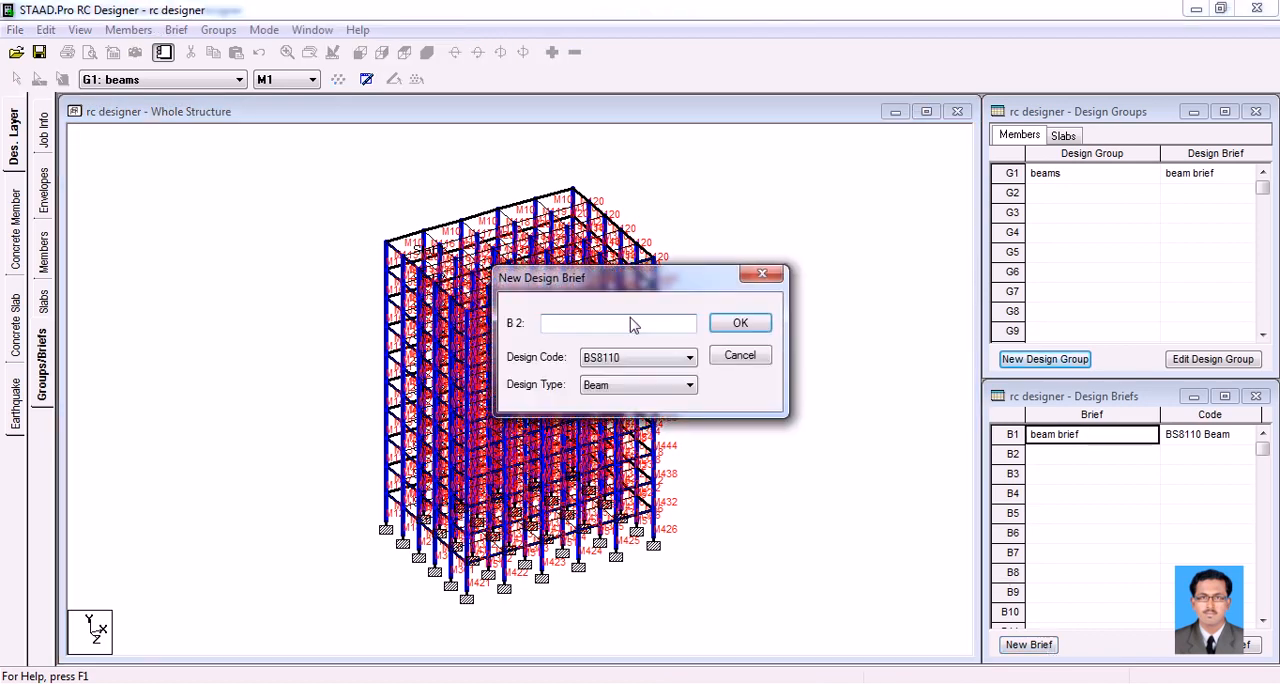
pyautogui.write('c')
pyautogui.click(641, 385)
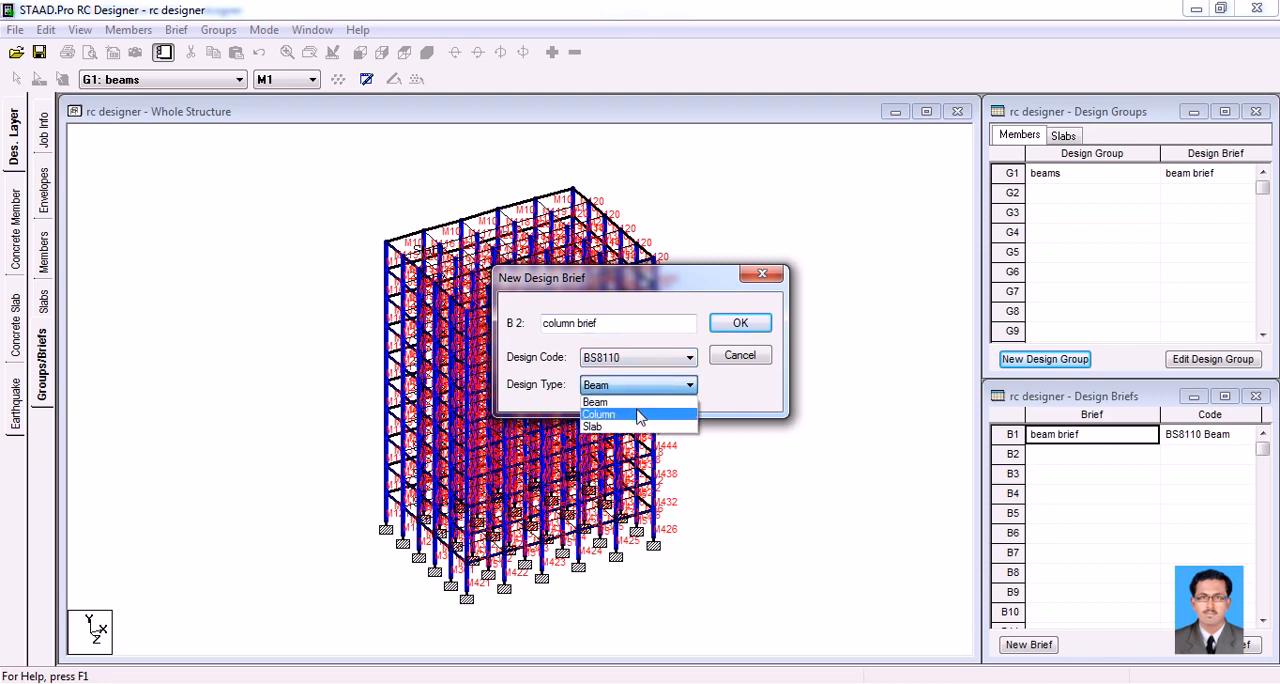
pyautogui.click(640, 415)
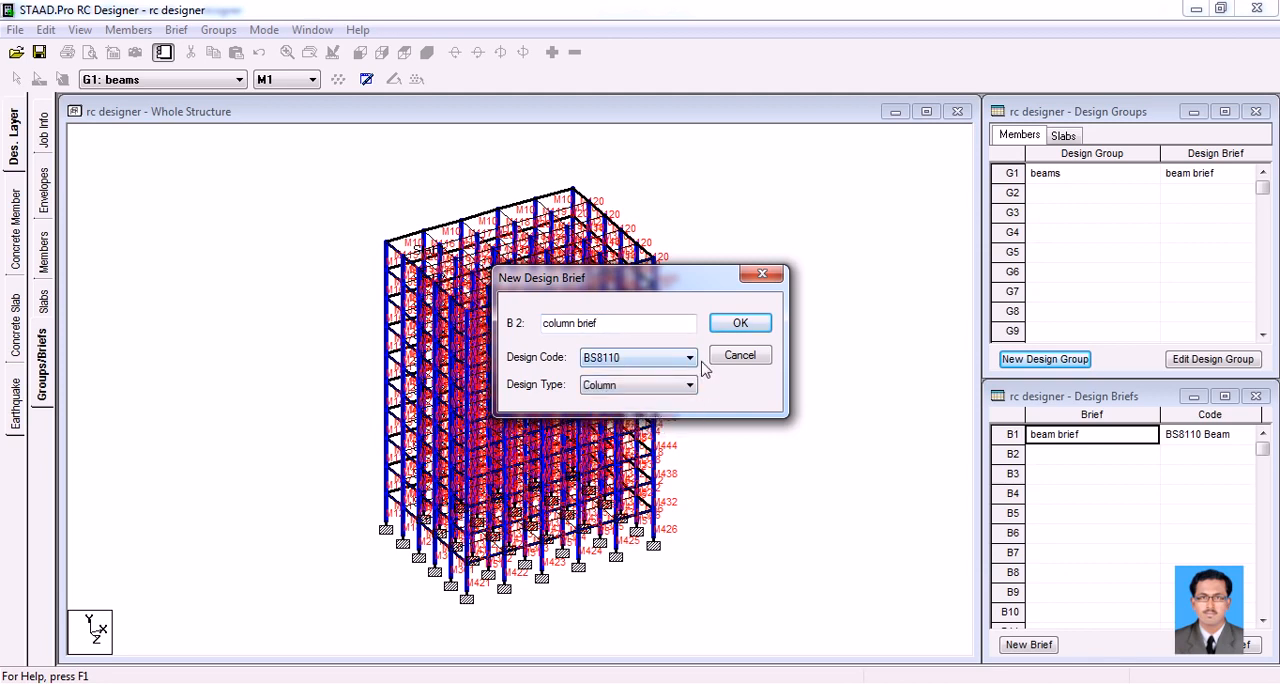
pyautogui.click(740, 324)
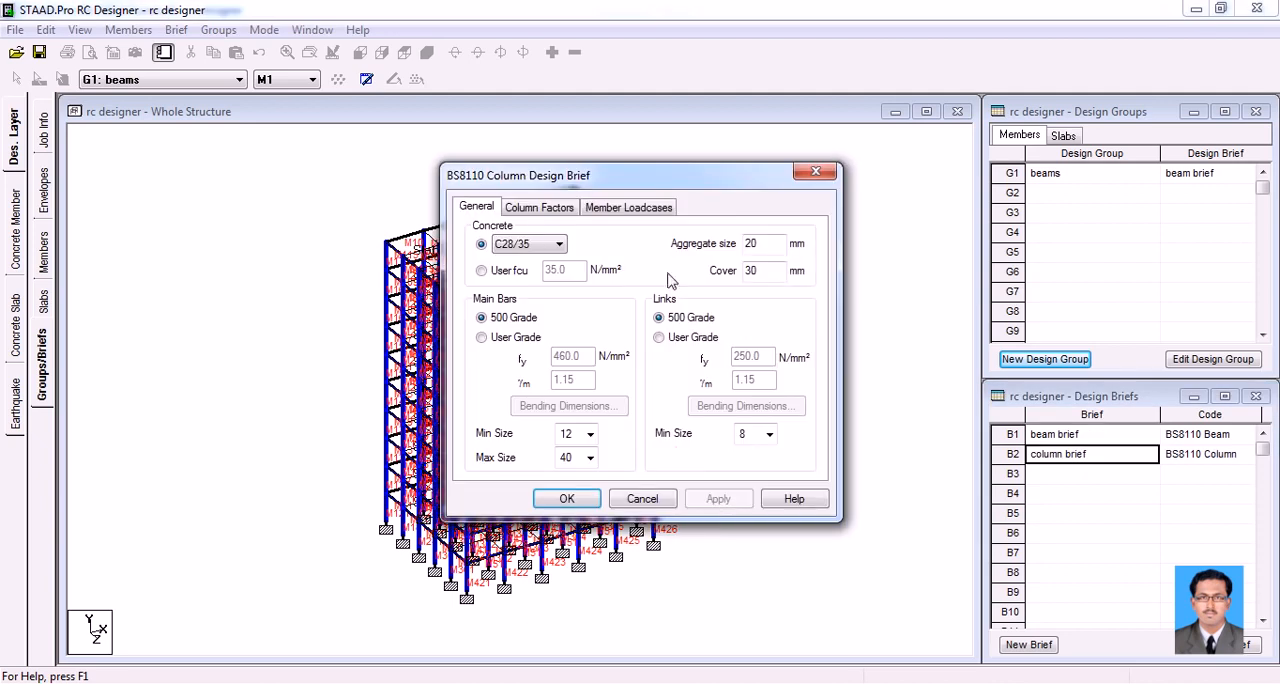
# Set the column brief's concrete class to C25/30 and the minimum main bar size to 16
pyautogui.click(538, 247)
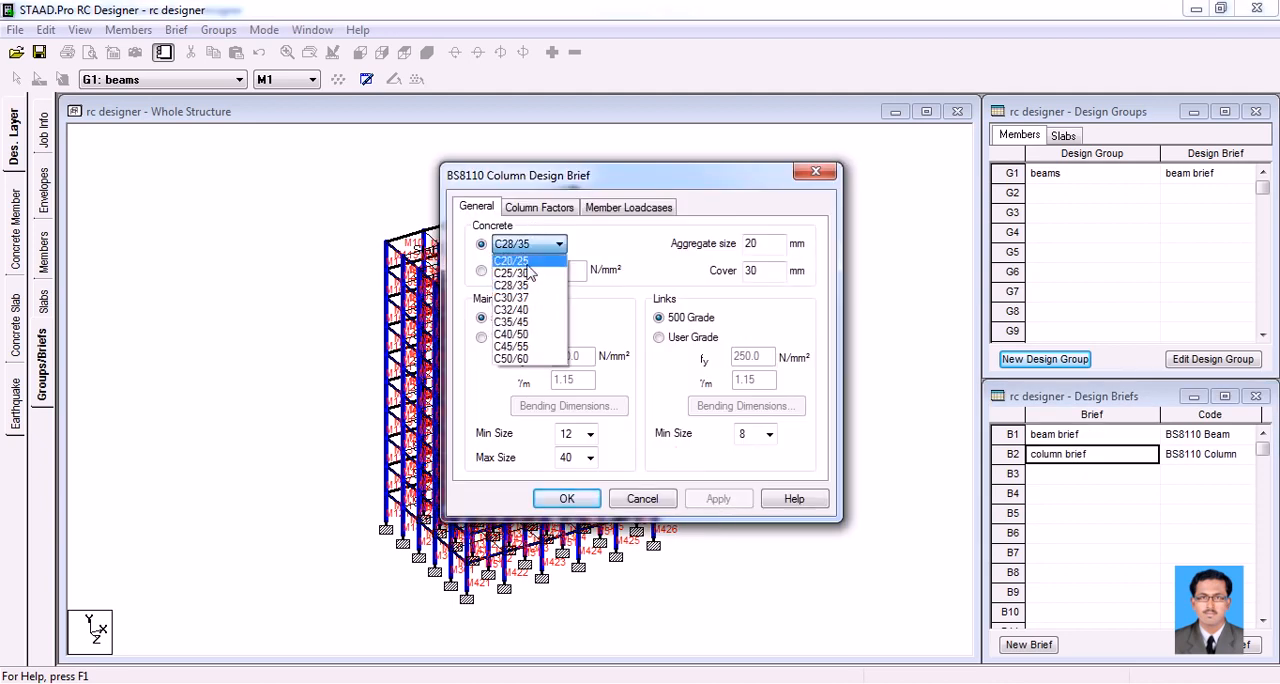
pyautogui.click(530, 277)
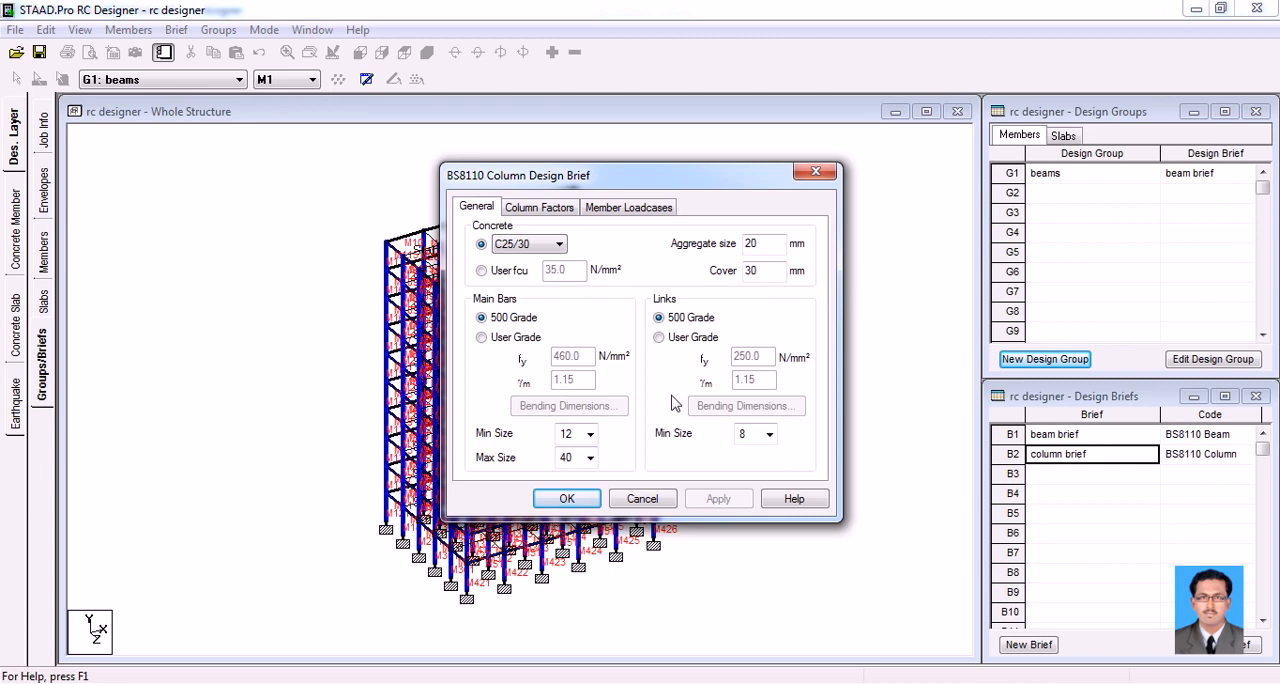
pyautogui.click(590, 433)
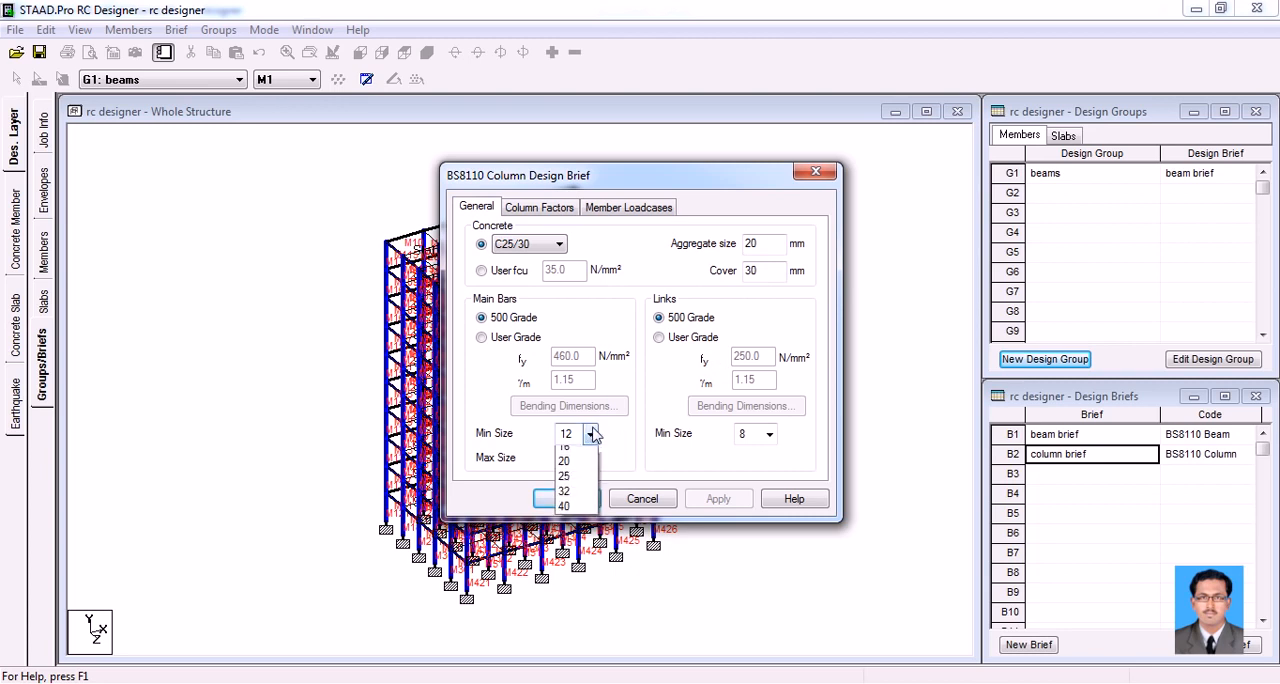
pyautogui.click(575, 470)
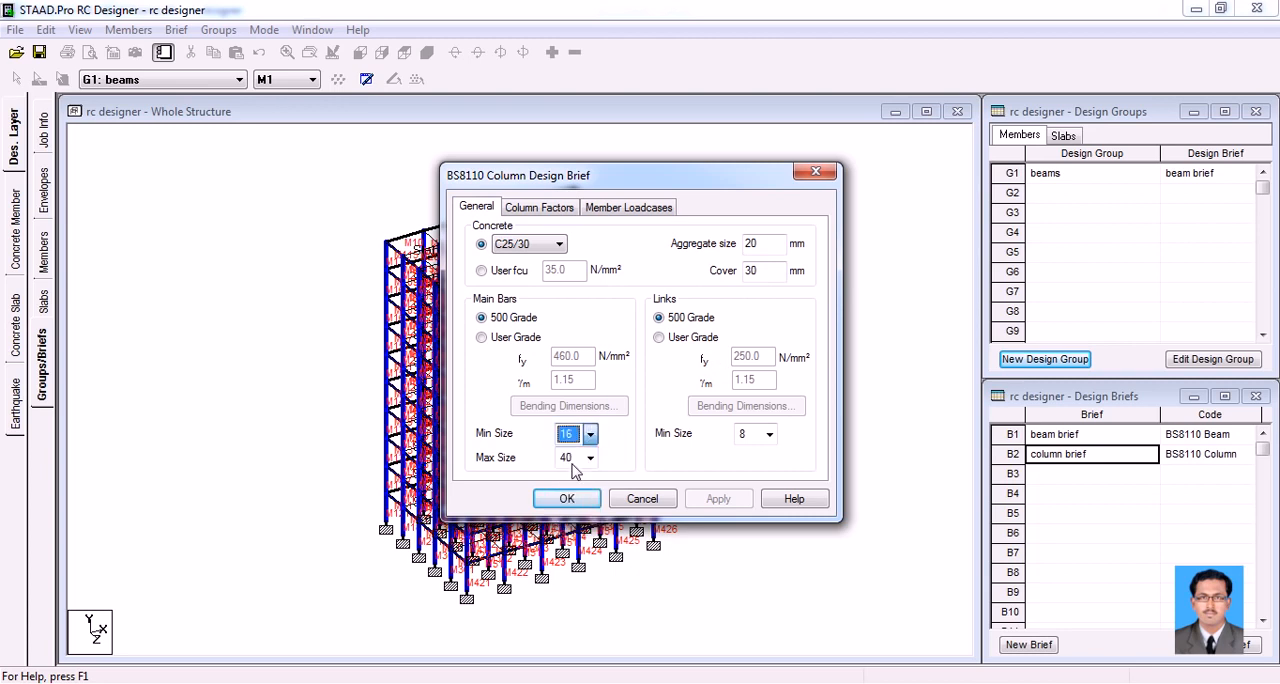
# Set the column brief's maximum main bar size to 25 and assign it the generated British combination C3 as member loadcase
pyautogui.click(589, 457)
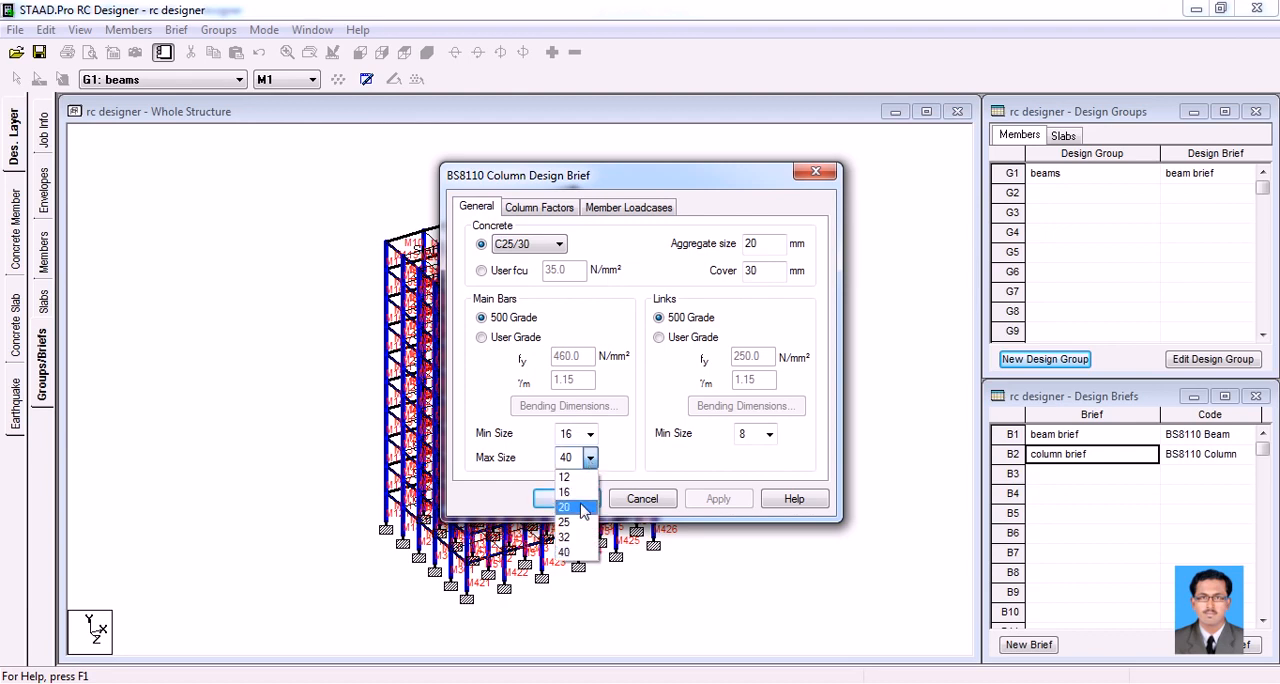
pyautogui.click(580, 522)
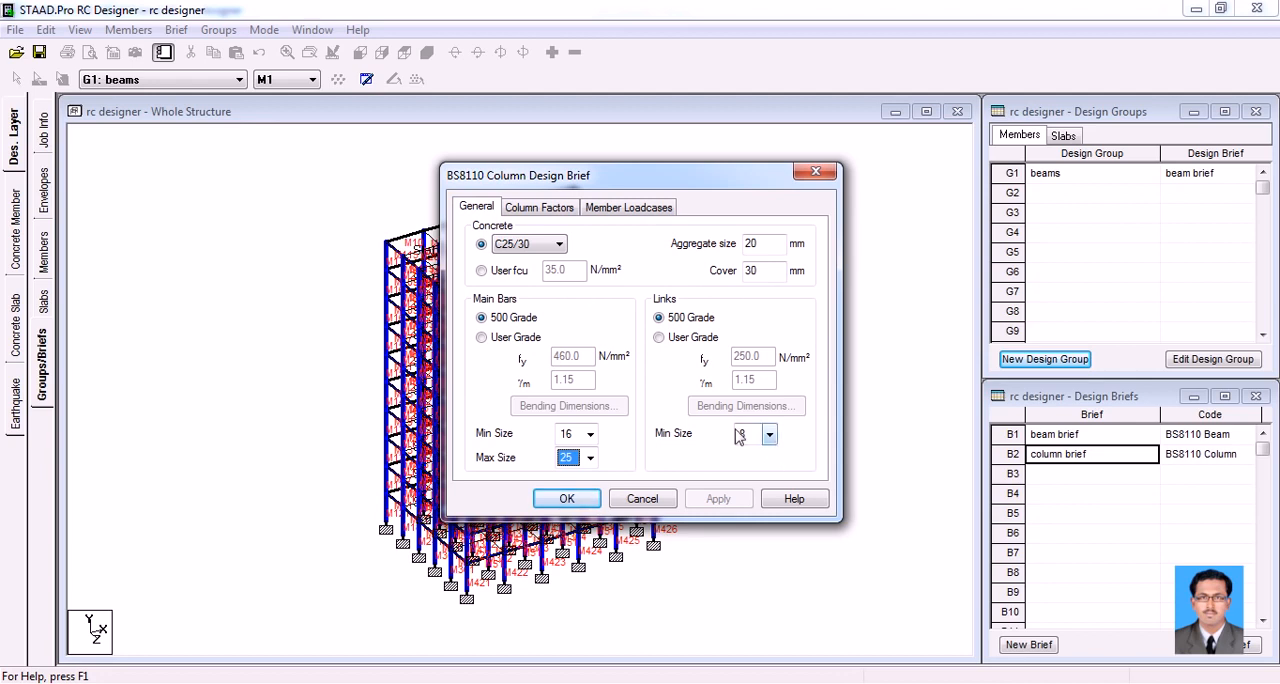
pyautogui.click(540, 208)
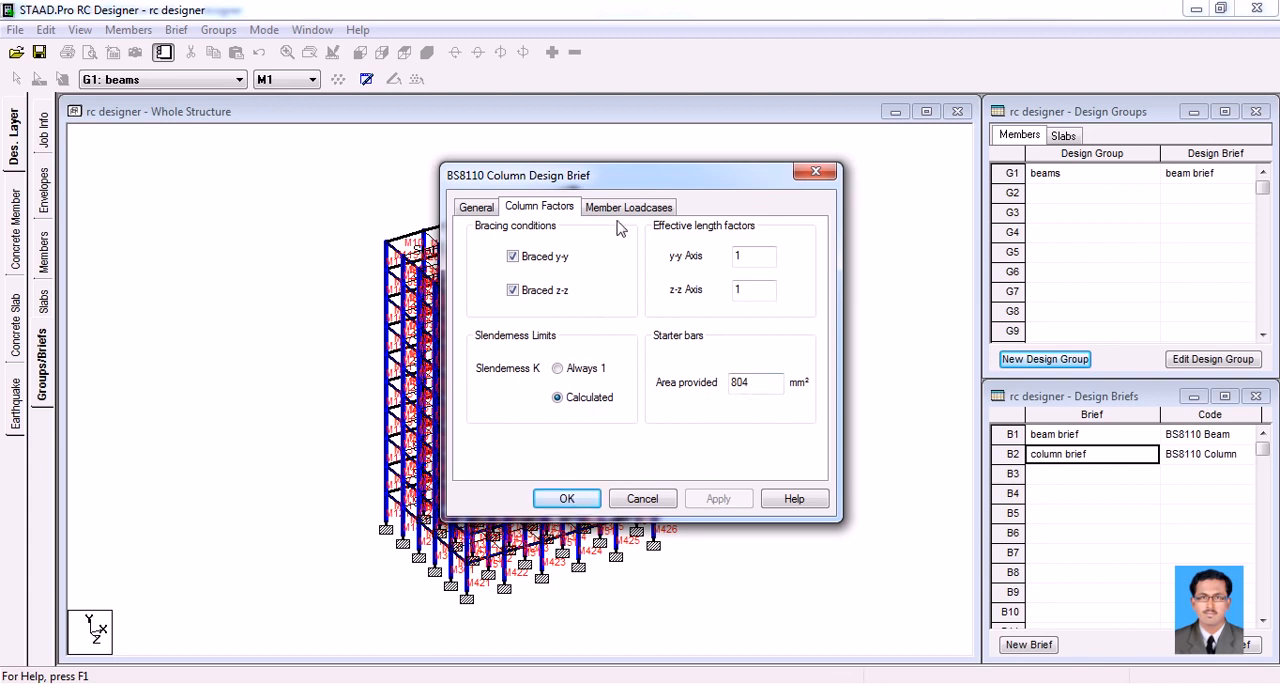
pyautogui.click(615, 212)
pyautogui.click(572, 268)
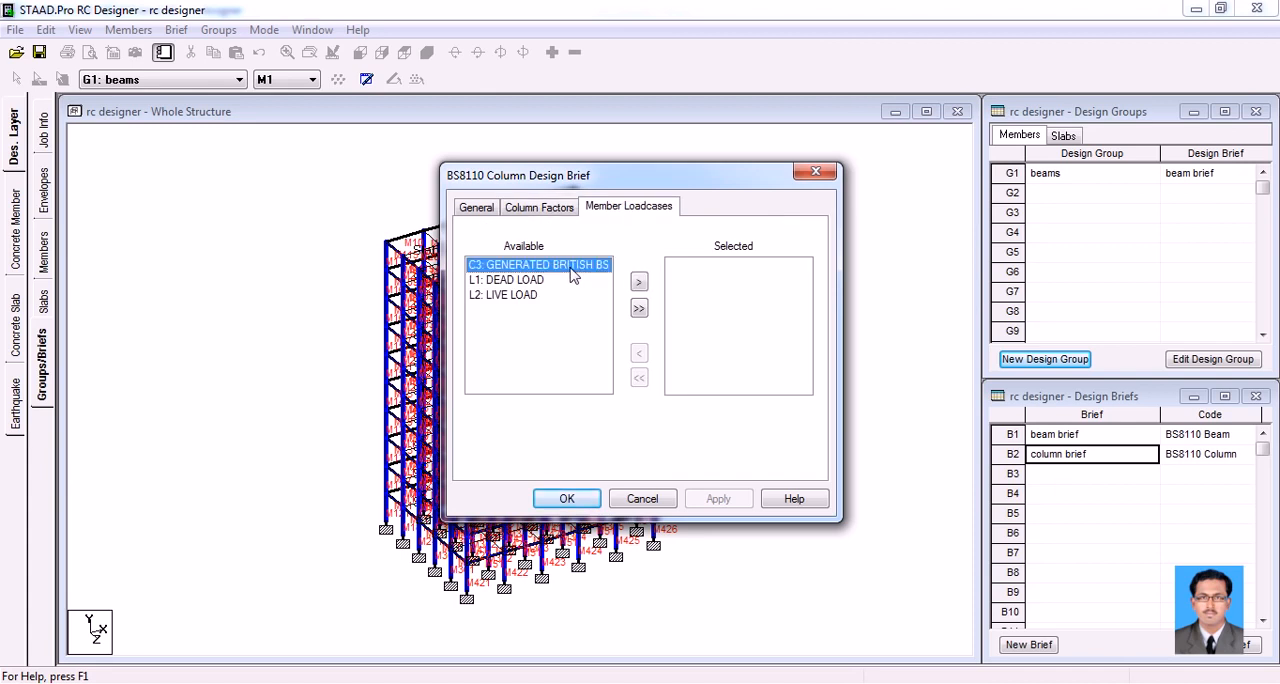
pyautogui.click(639, 285)
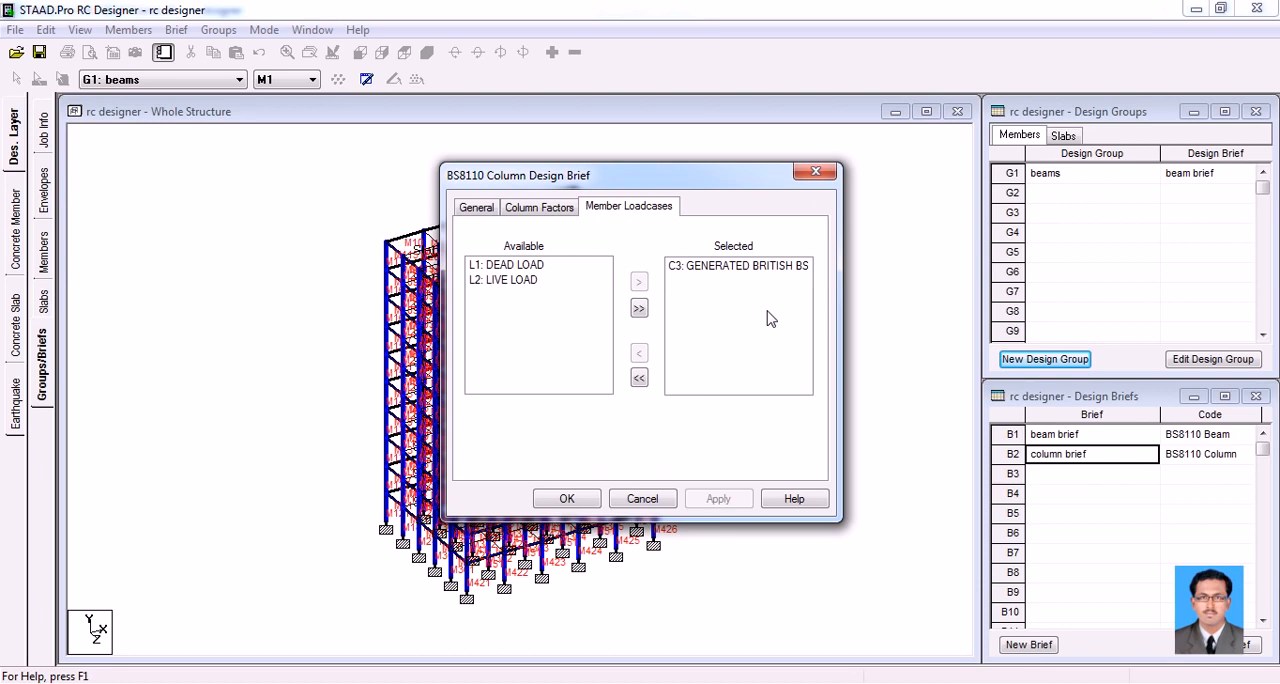
pyautogui.click(566, 499)
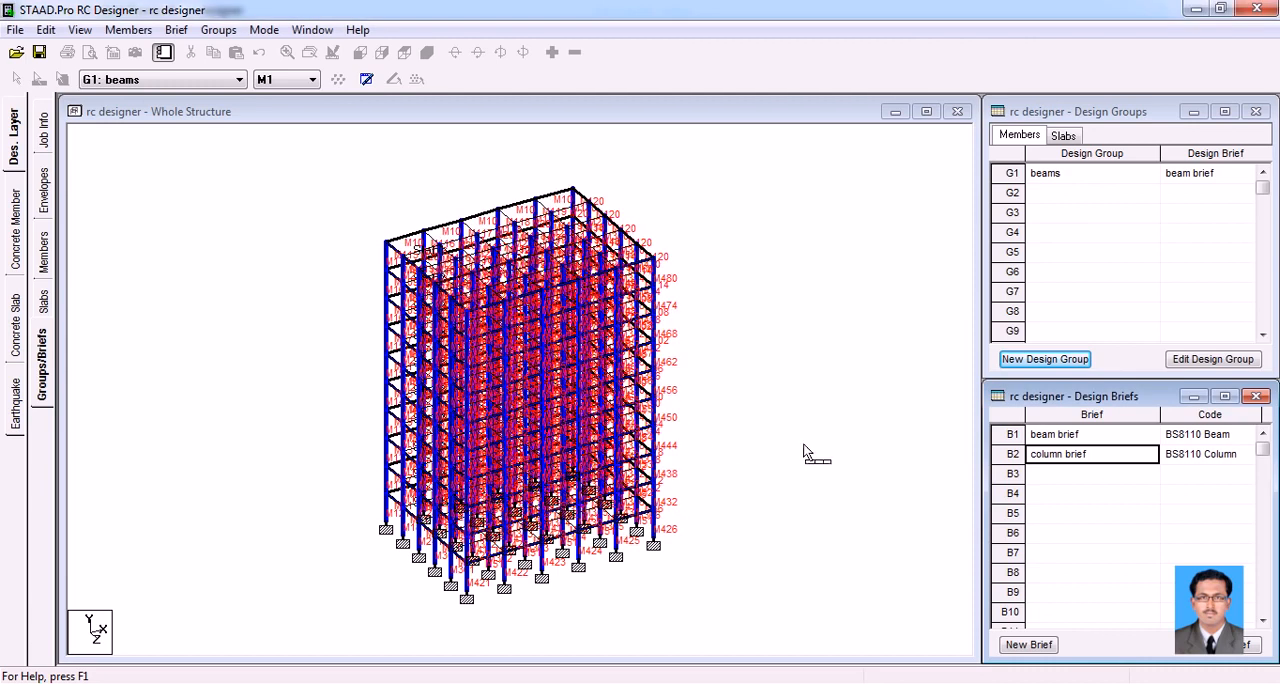
# Create a member design group named "column" that uses the column brief
pyautogui.click(1058, 362)
pyautogui.moveTo(693, 345); pyautogui.dragTo(526, 345)
pyautogui.write('column')
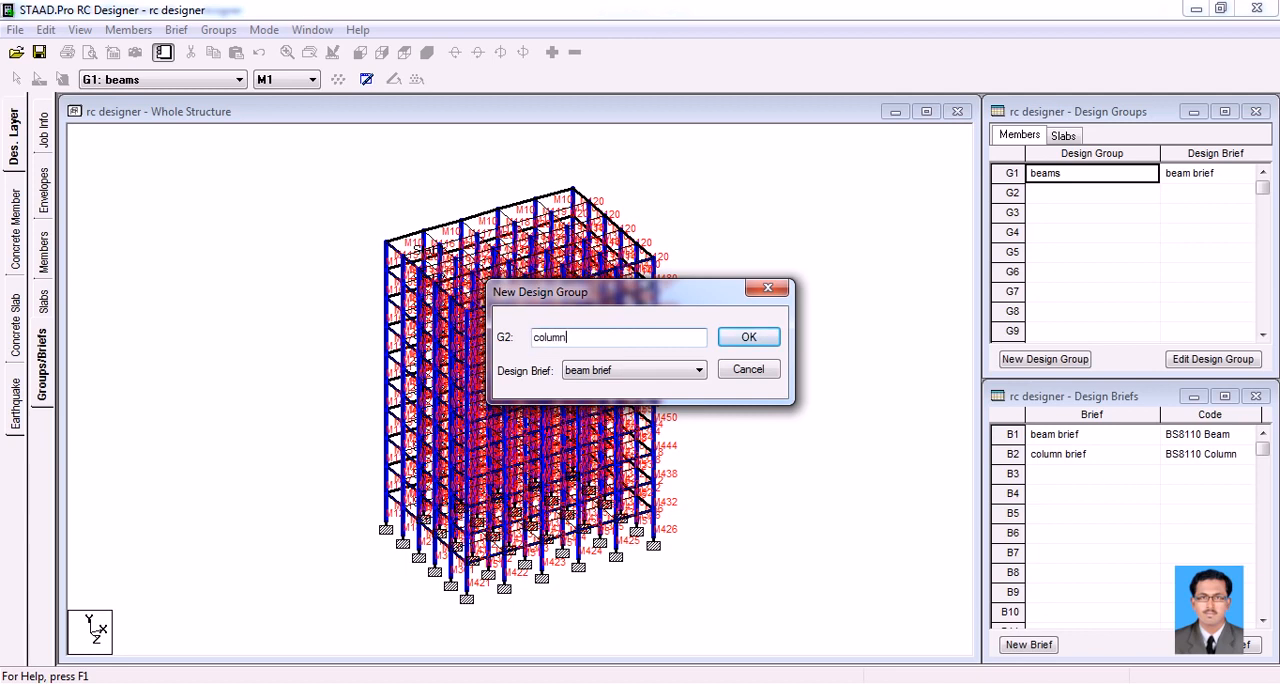
pyautogui.click(586, 375)
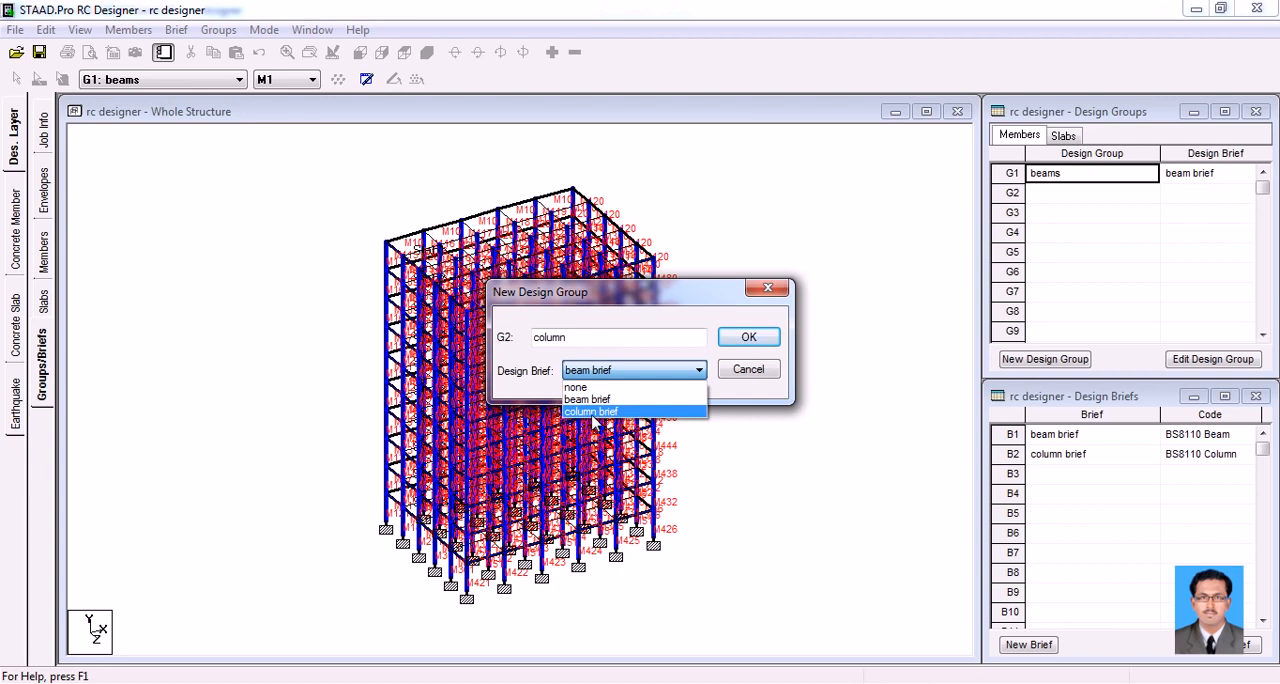
pyautogui.click(593, 416)
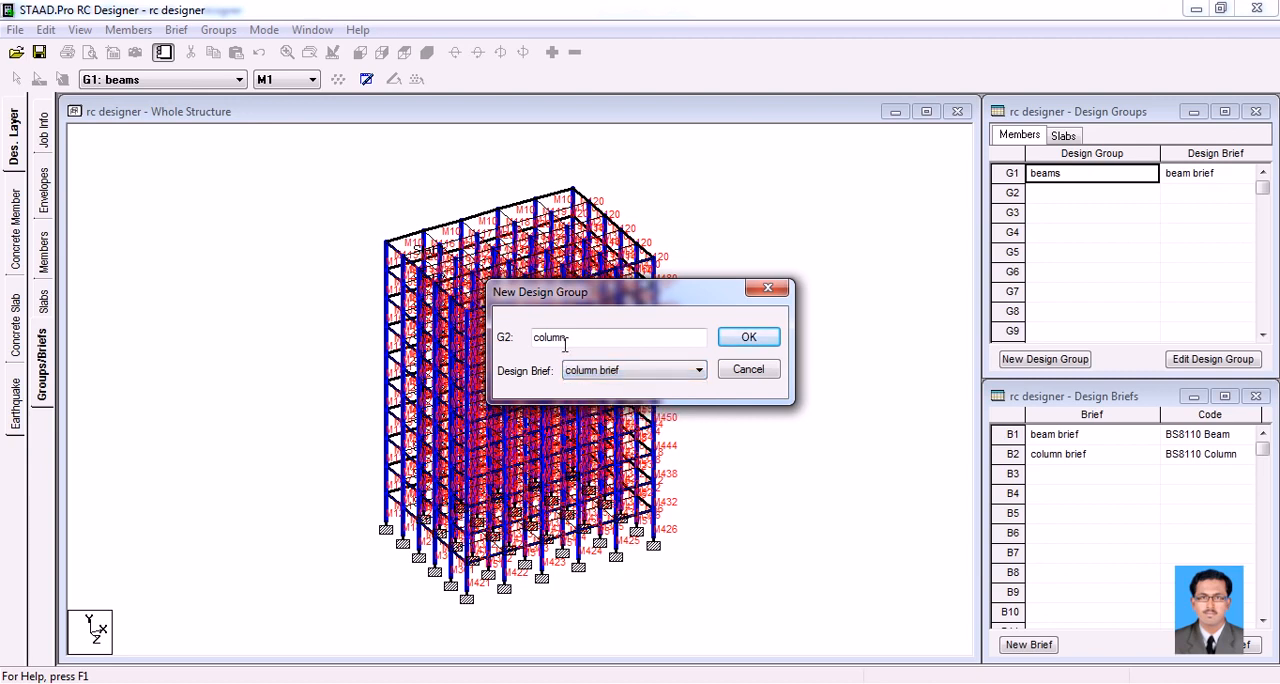
pyautogui.click(748, 338)
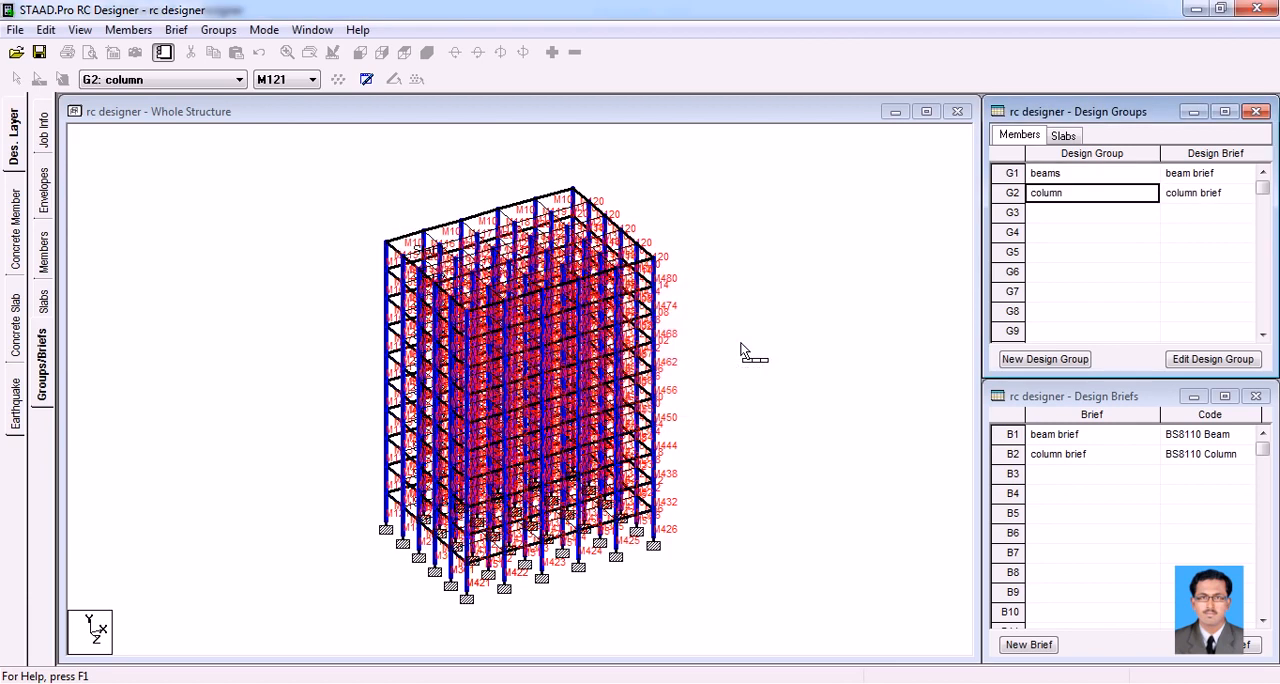
# Look through the list of members that belong to the column group
pyautogui.click(270, 80)
pyautogui.scroll(-8, 290, 215)
pyautogui.scroll(-20, 294, 218)
# Clear the column selection and select the slabs of all storeys in the whole structure
pyautogui.click(415, 200)
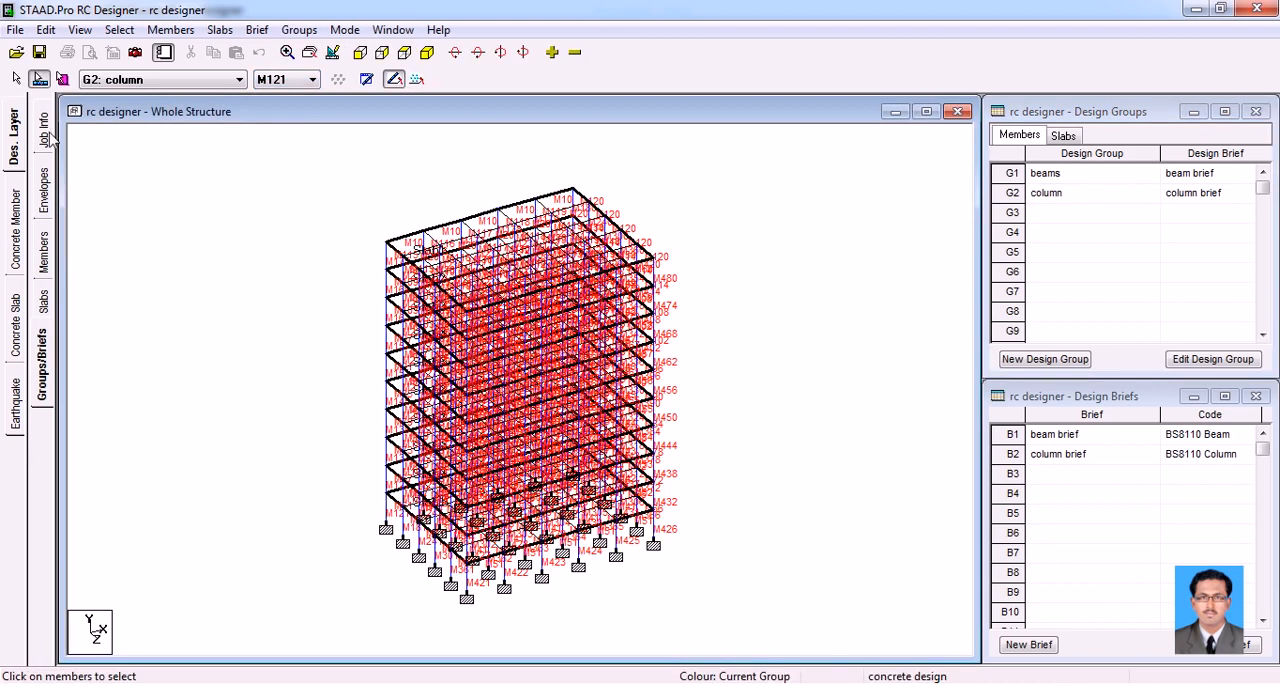
pyautogui.click(62, 79)
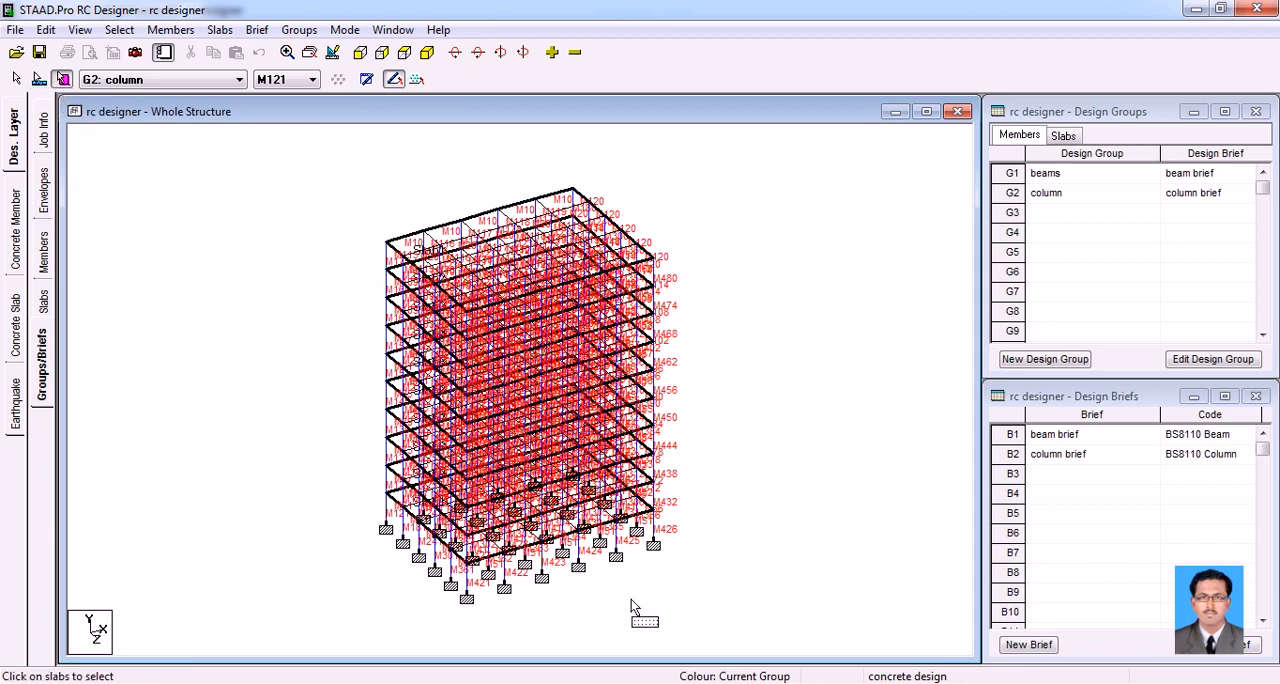
pyautogui.moveTo(695, 575); pyautogui.dragTo(330, 180)
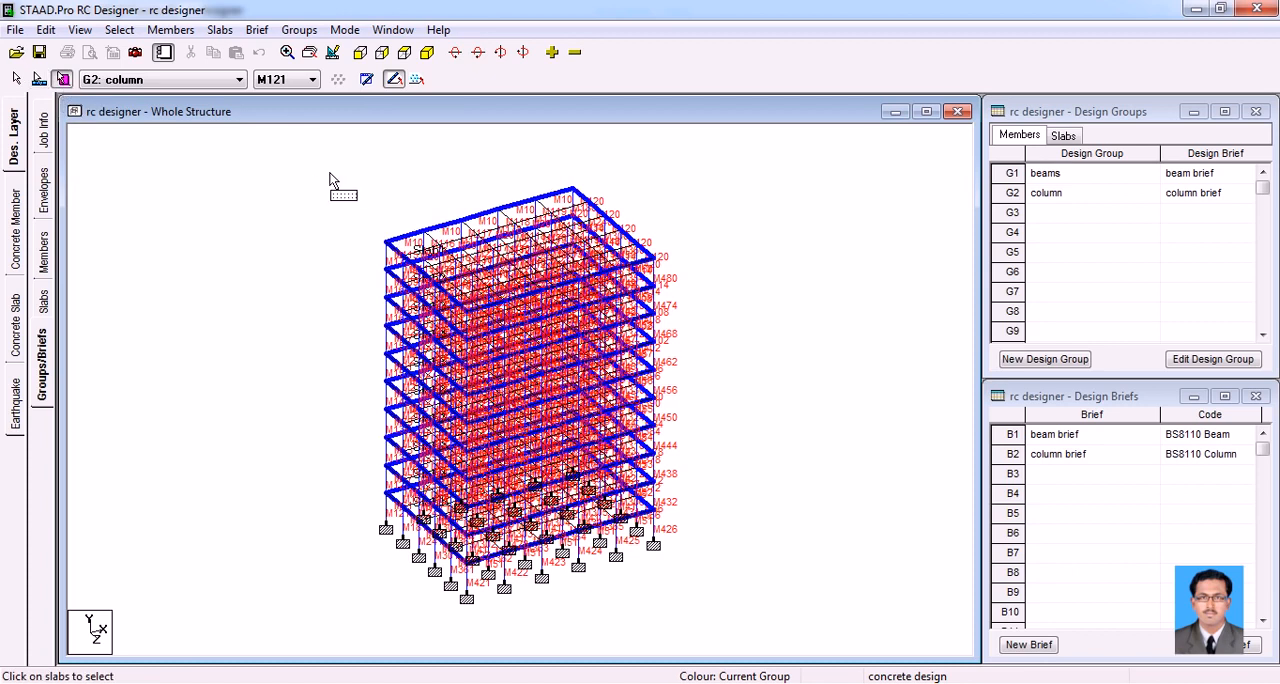
# Create a design brief named "slabs brief" with design code BS8110 and design type Slab
pyautogui.click(1030, 645)
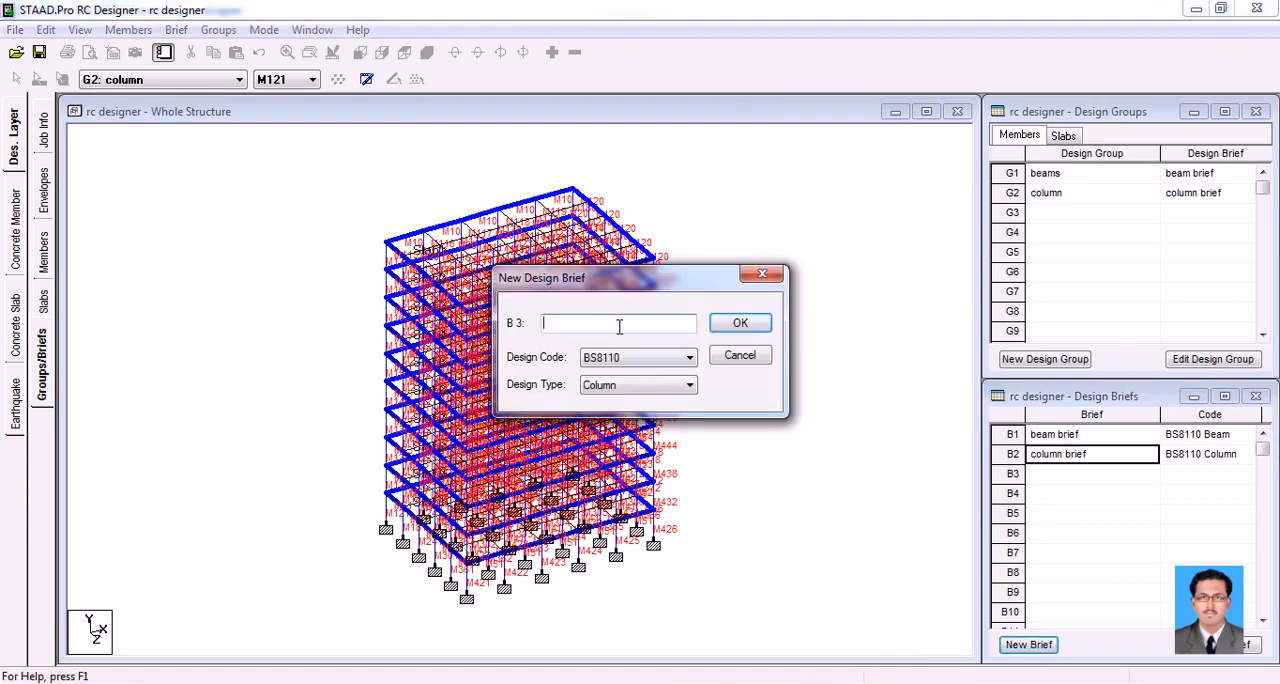
pyautogui.write('slabs brief')
pyautogui.click(690, 385)
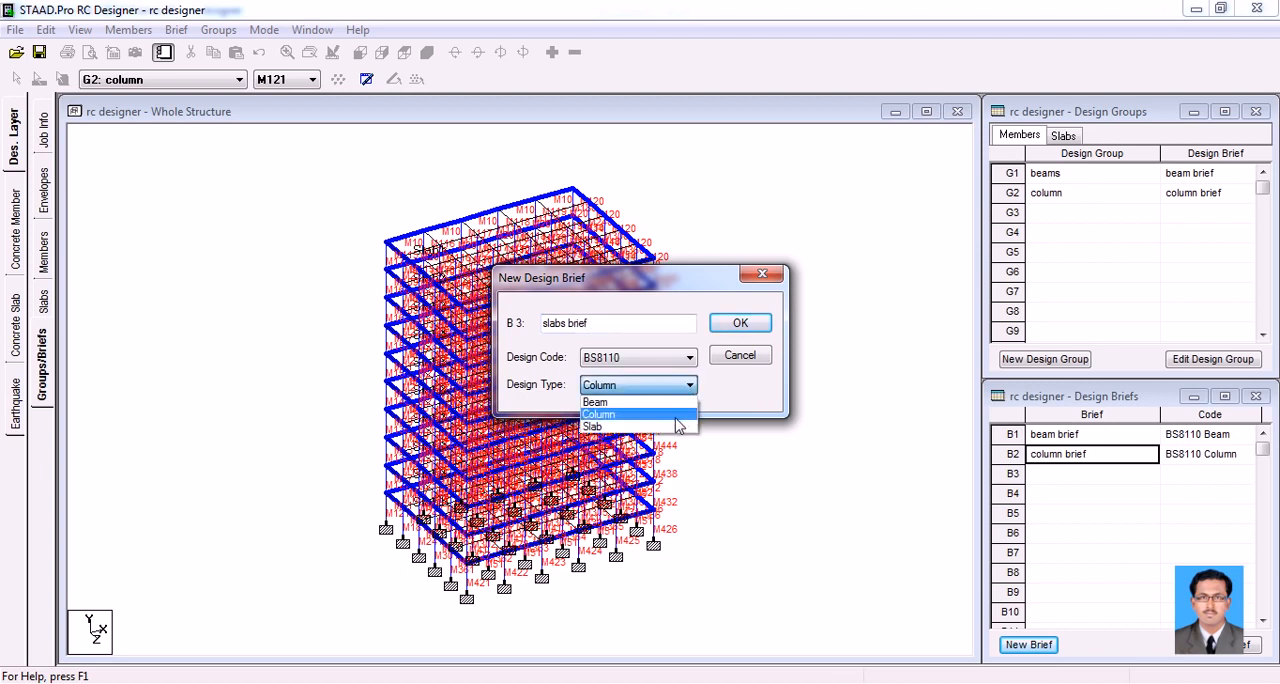
pyautogui.click(672, 428)
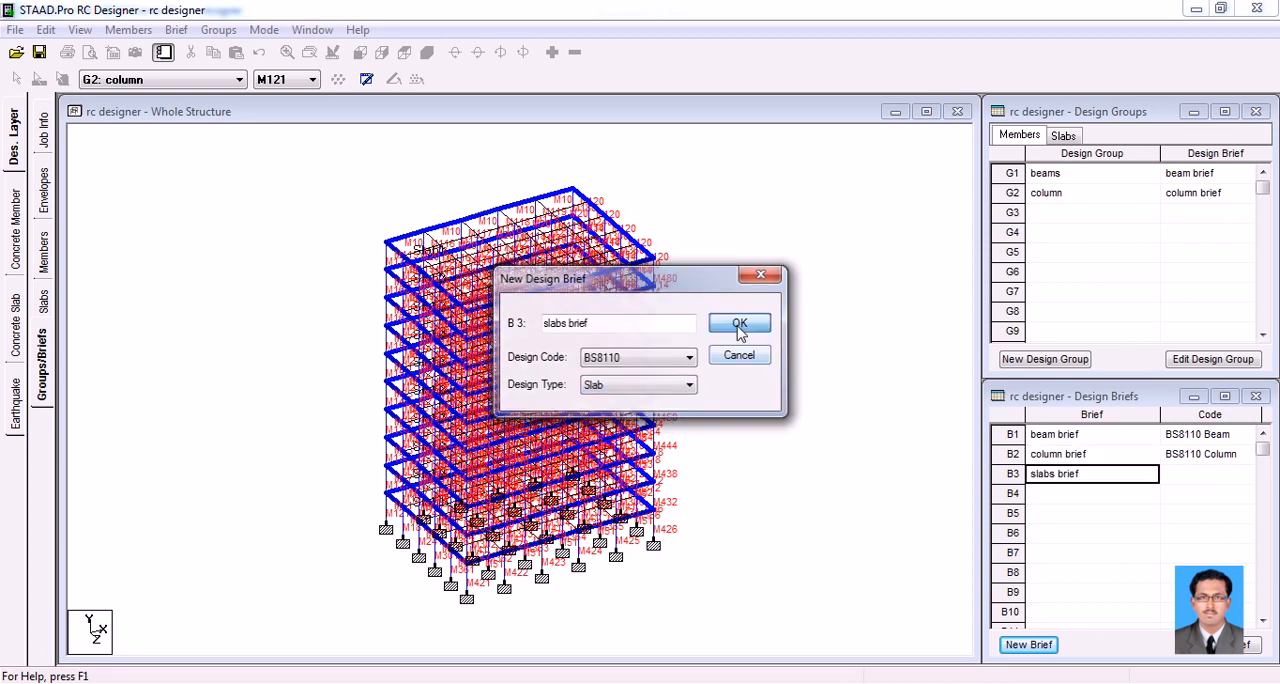
pyautogui.click(738, 328)
# Set the slabs brief's concrete strength class to C25/30 and accept its default main reinforcement settings
pyautogui.click(700, 251)
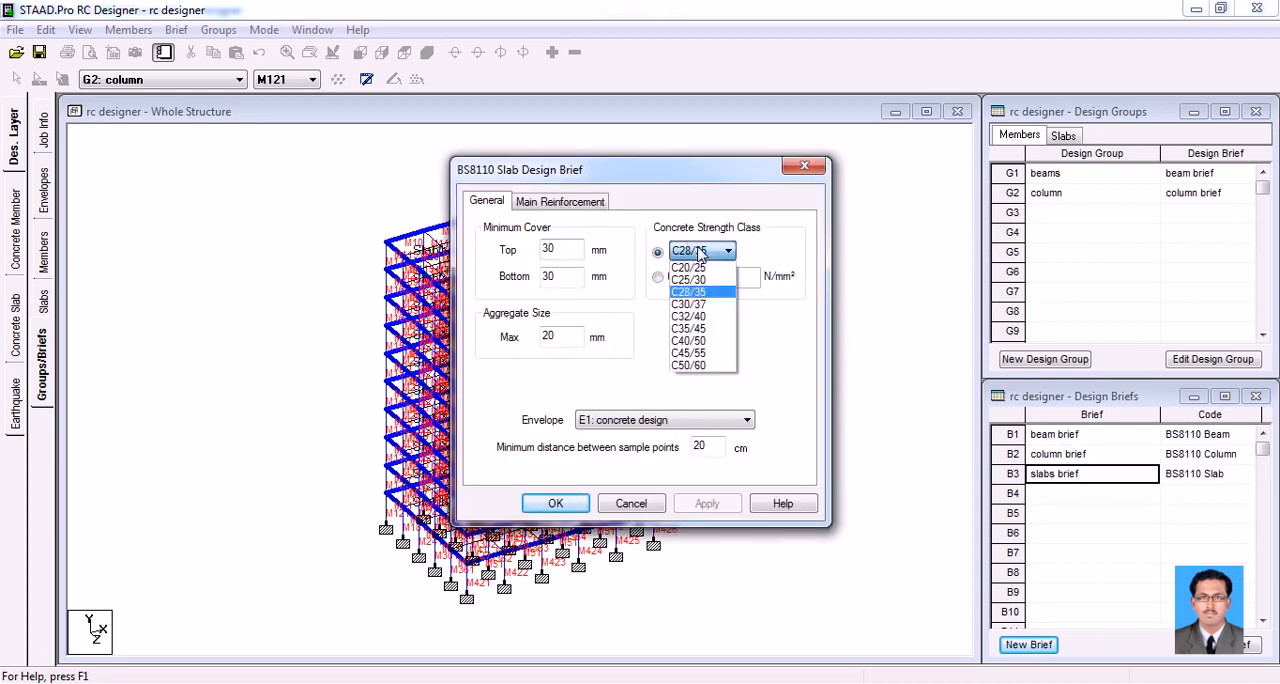
pyautogui.click(704, 281)
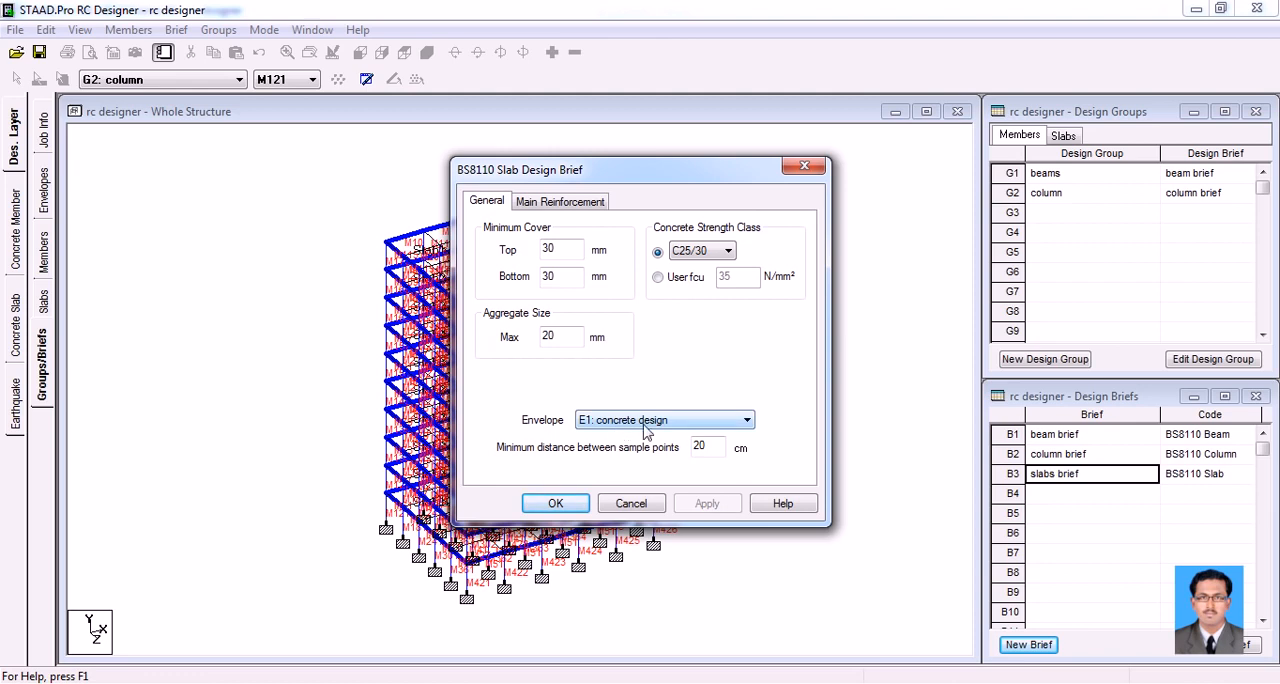
pyautogui.click(570, 201)
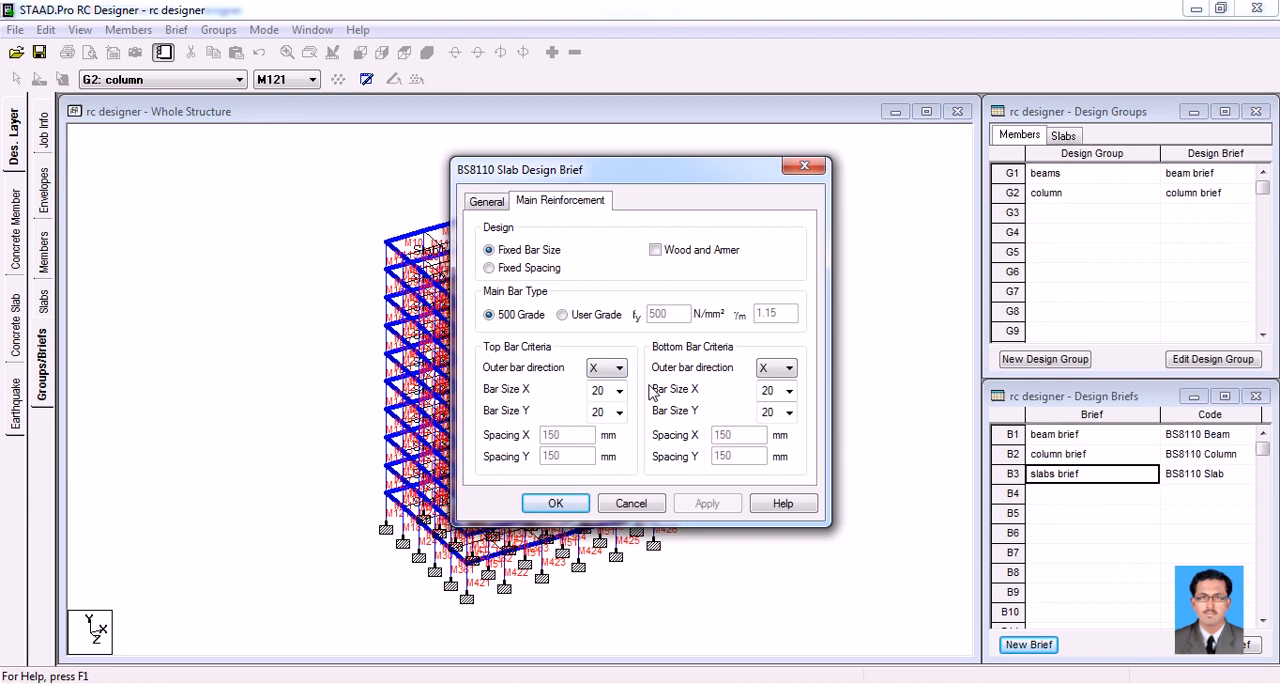
pyautogui.click(560, 500)
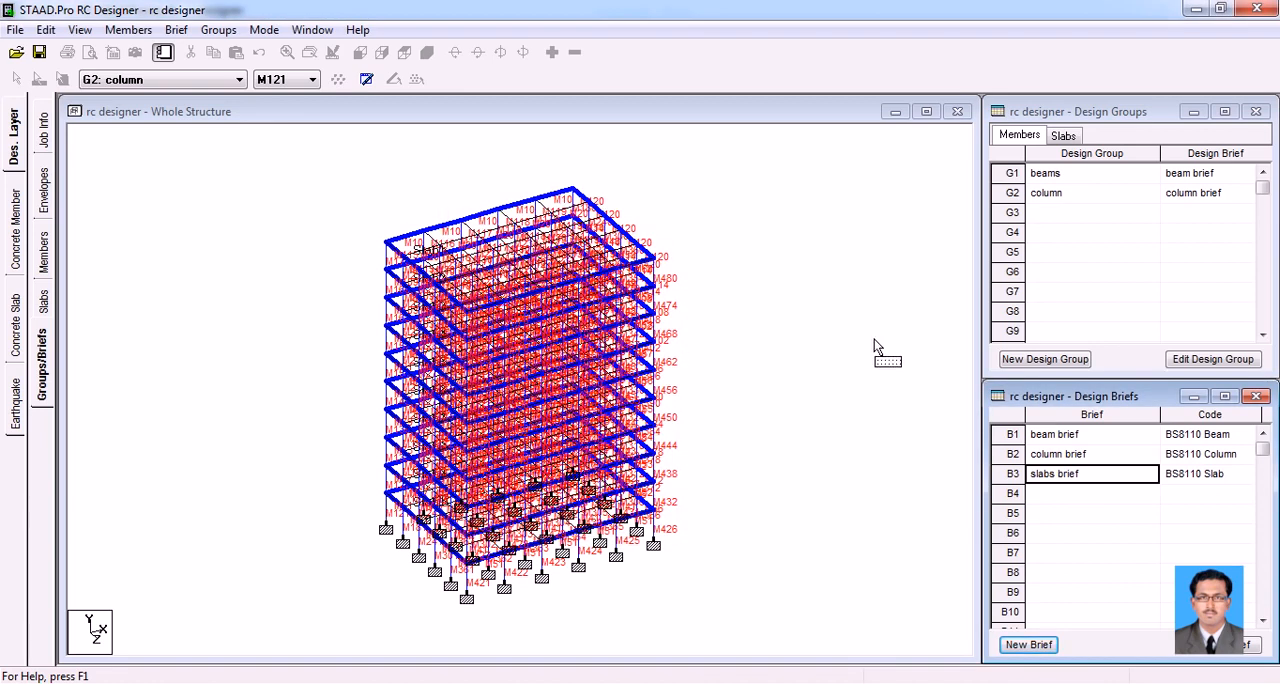
# Clear the slab selection and create the design slab "Slab Design 1" for slab 1, using the slabs brief
pyautogui.click(795, 313)
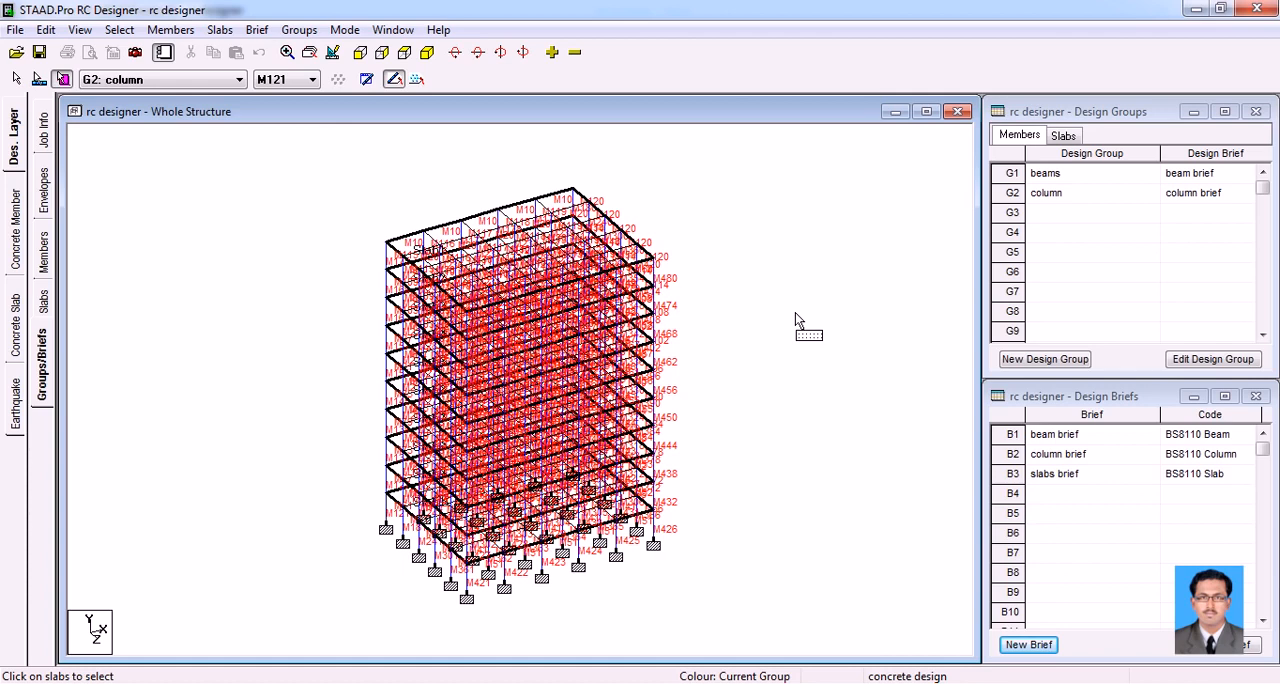
pyautogui.click(1065, 136)
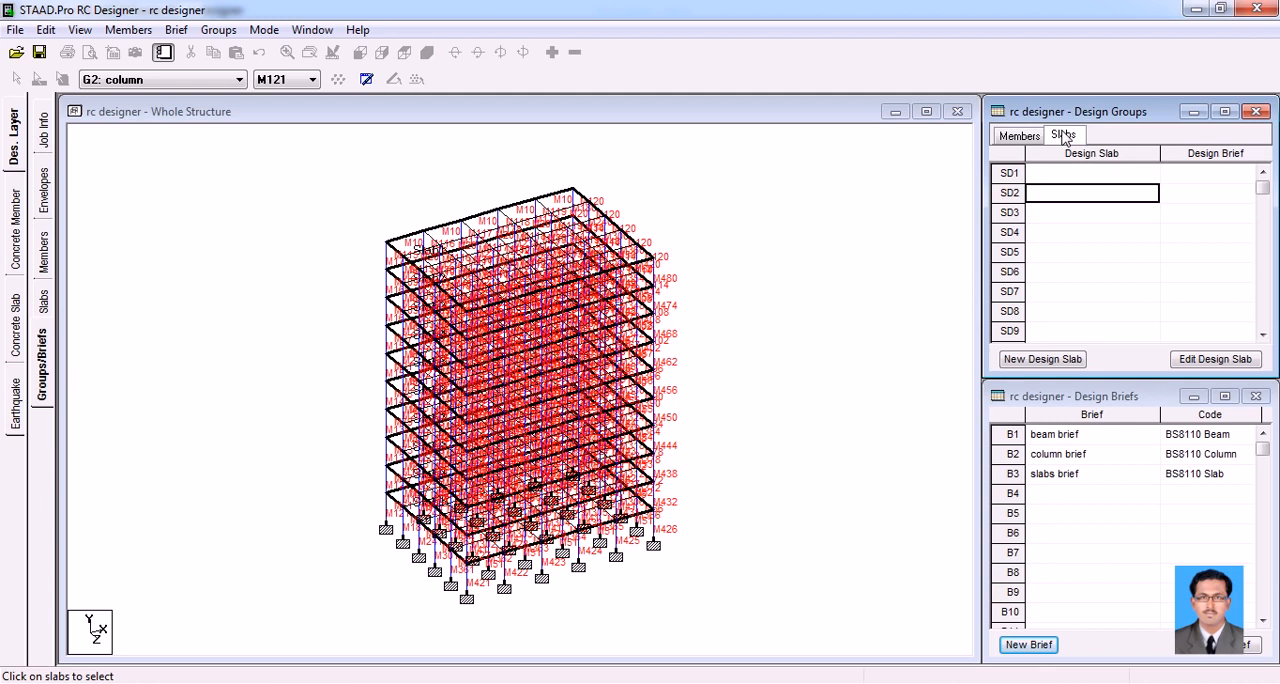
pyautogui.click(1012, 174)
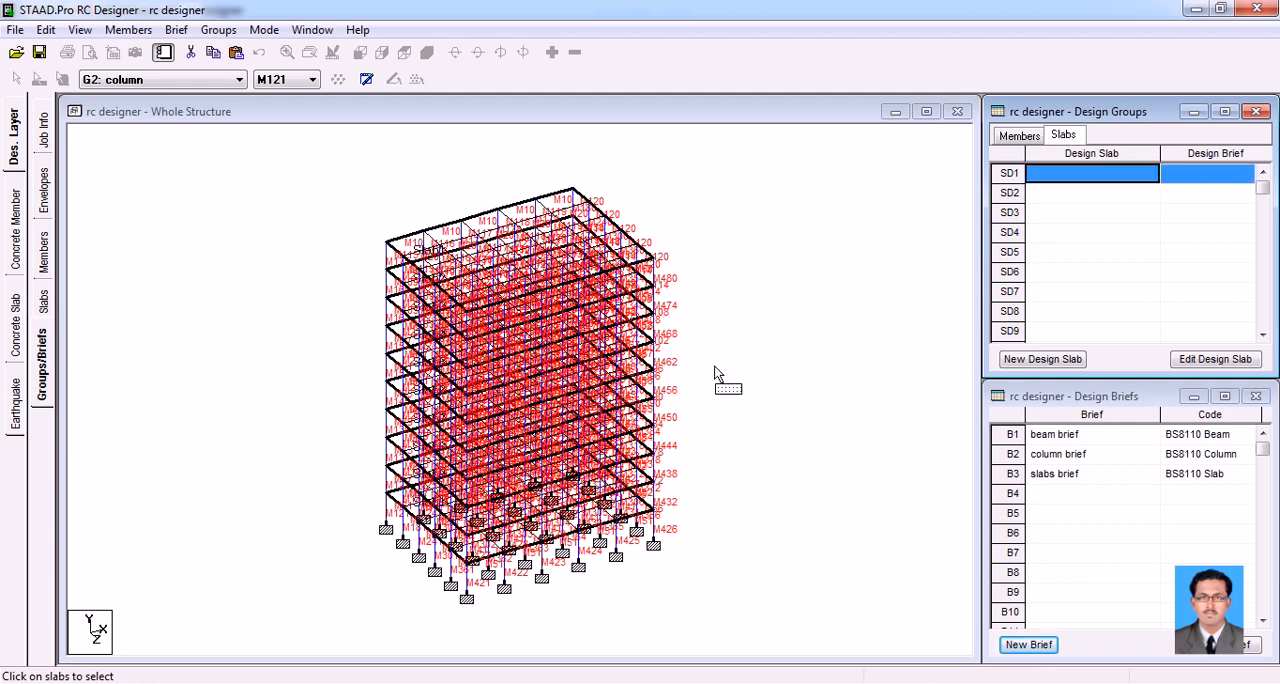
pyautogui.click(1040, 360)
pyautogui.moveTo(620, 326); pyautogui.dragTo(491, 310)
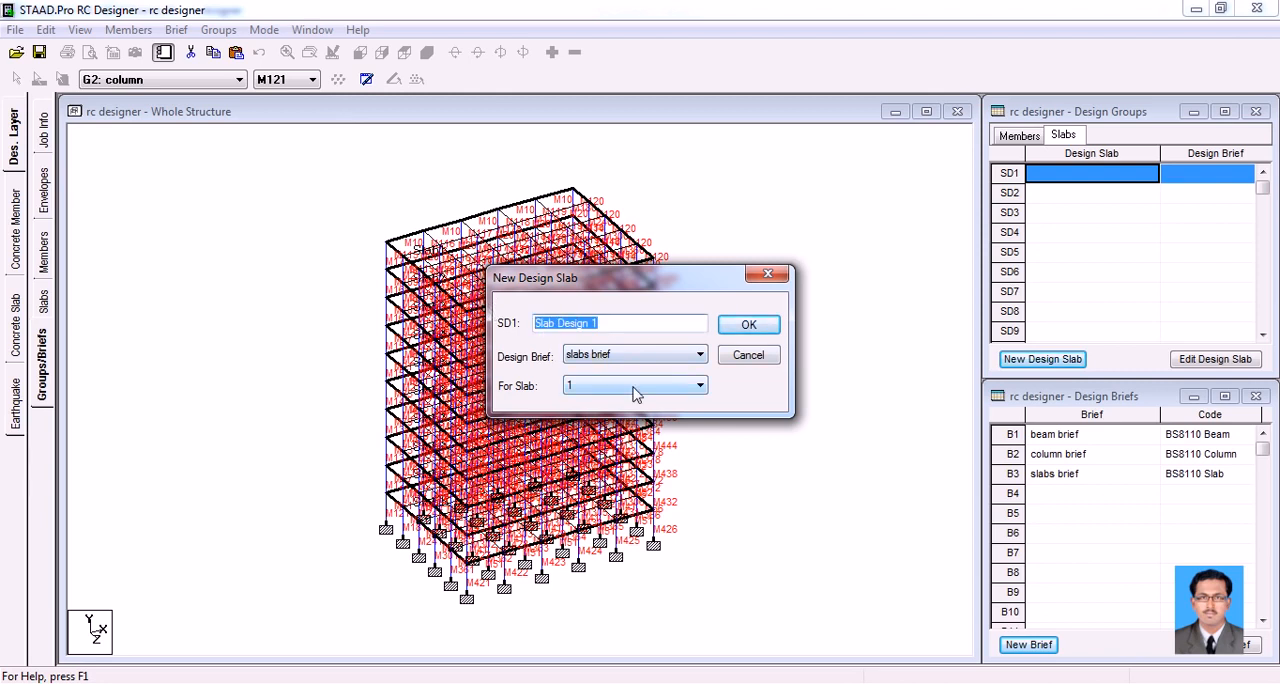
pyautogui.click(740, 325)
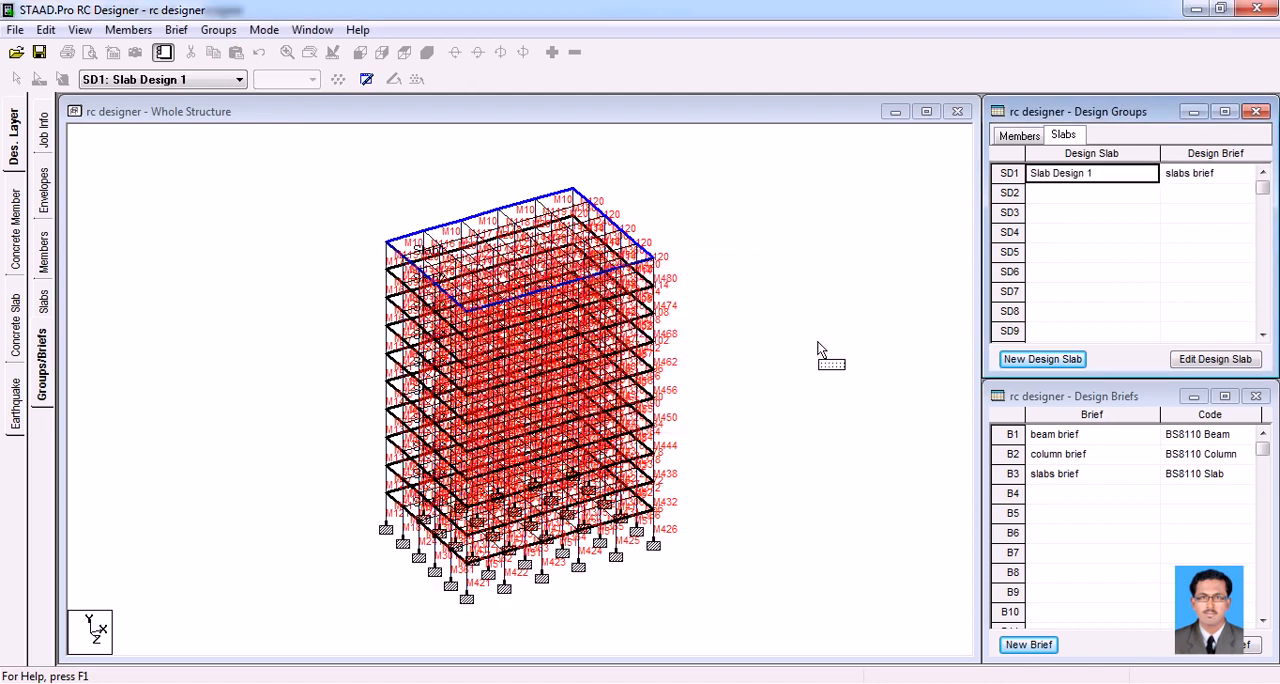
# Create Slab Design 2 to Slab Design 10 for the remaining slabs with the slabs brief, and highlight Slab Design 5 in the model
pyautogui.click(1042, 359)
pyautogui.click(625, 385)
pyautogui.click(620, 414)
pyautogui.click(748, 325)
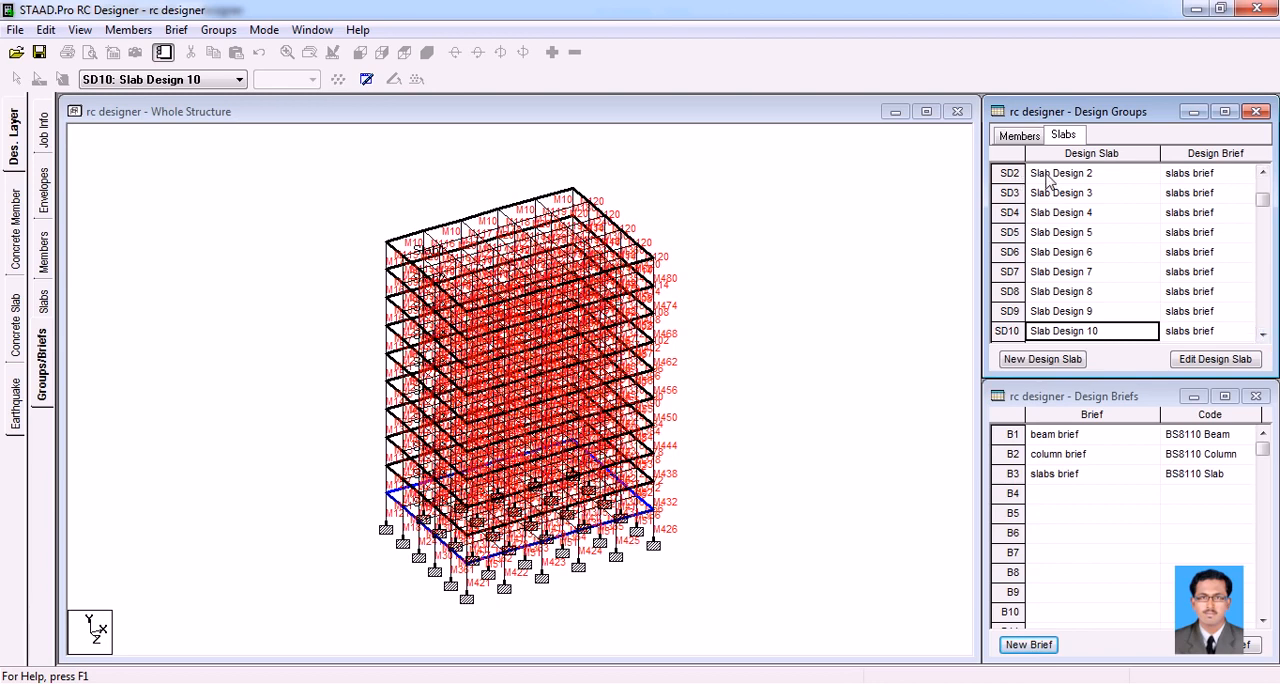
pyautogui.click(1075, 236)
pyautogui.click(1006, 236)
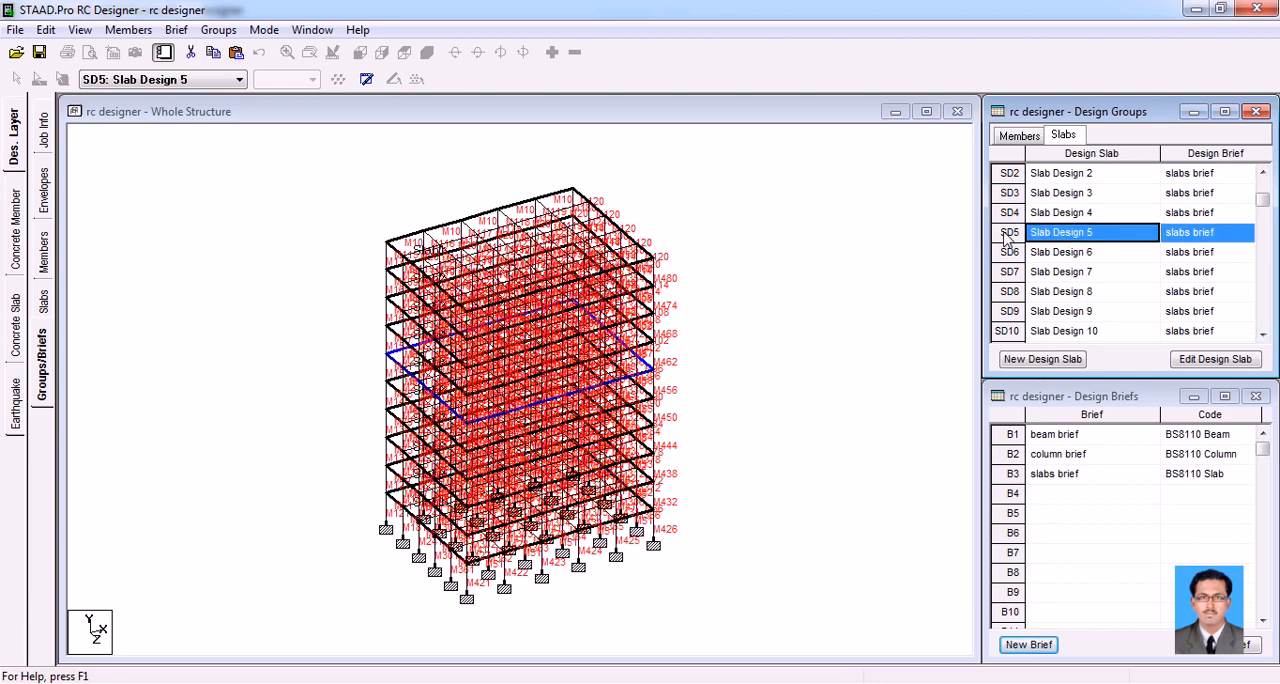
# Make the beams group current and run the concrete member design for all its members
pyautogui.click(193, 80)
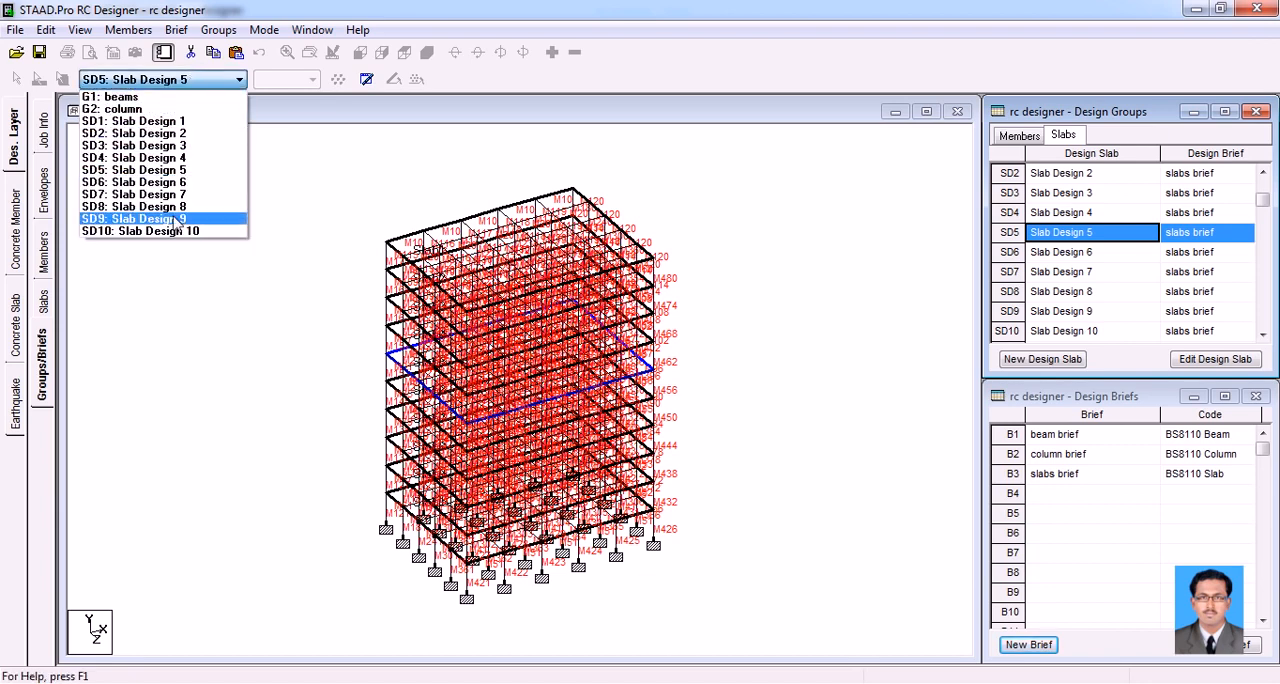
pyautogui.click(136, 97)
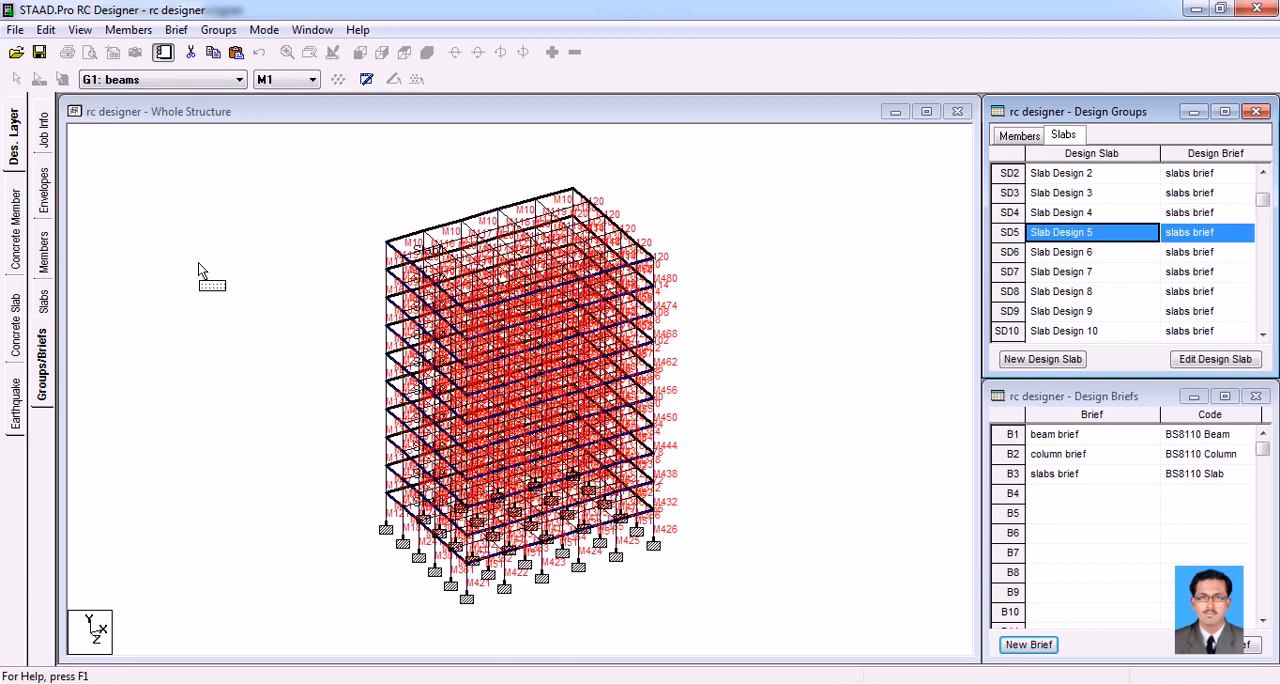
pyautogui.click(14, 238)
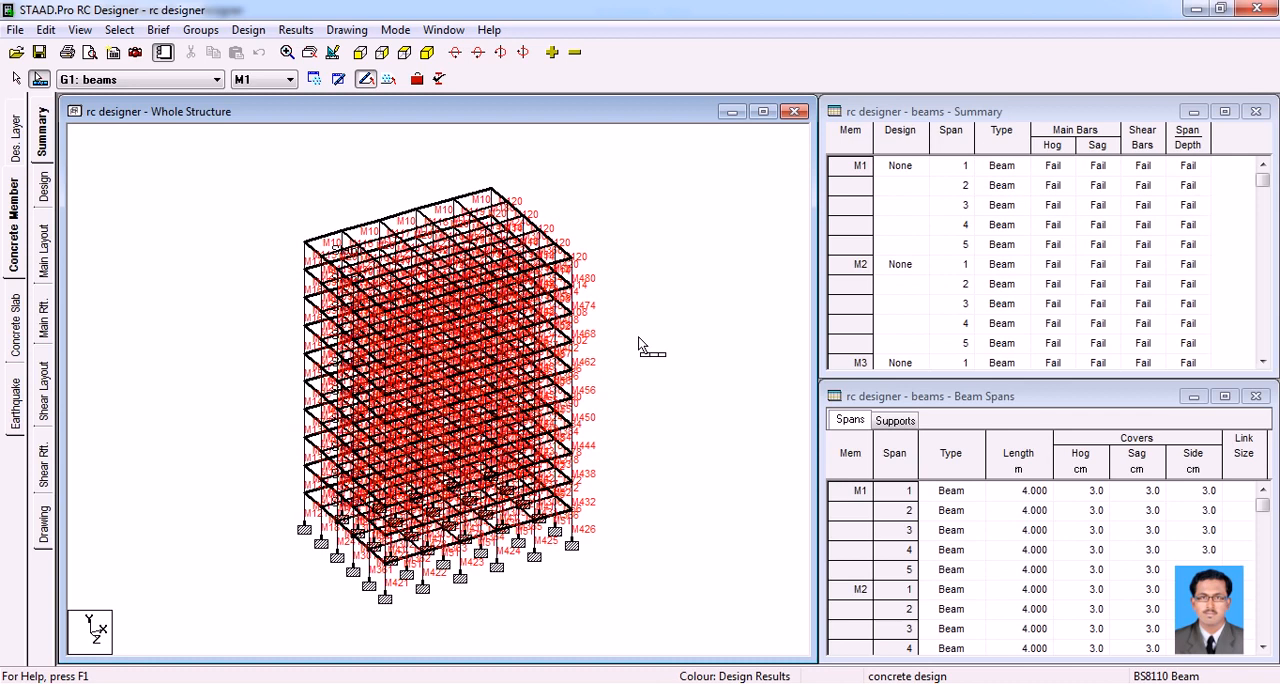
pyautogui.click(45, 190)
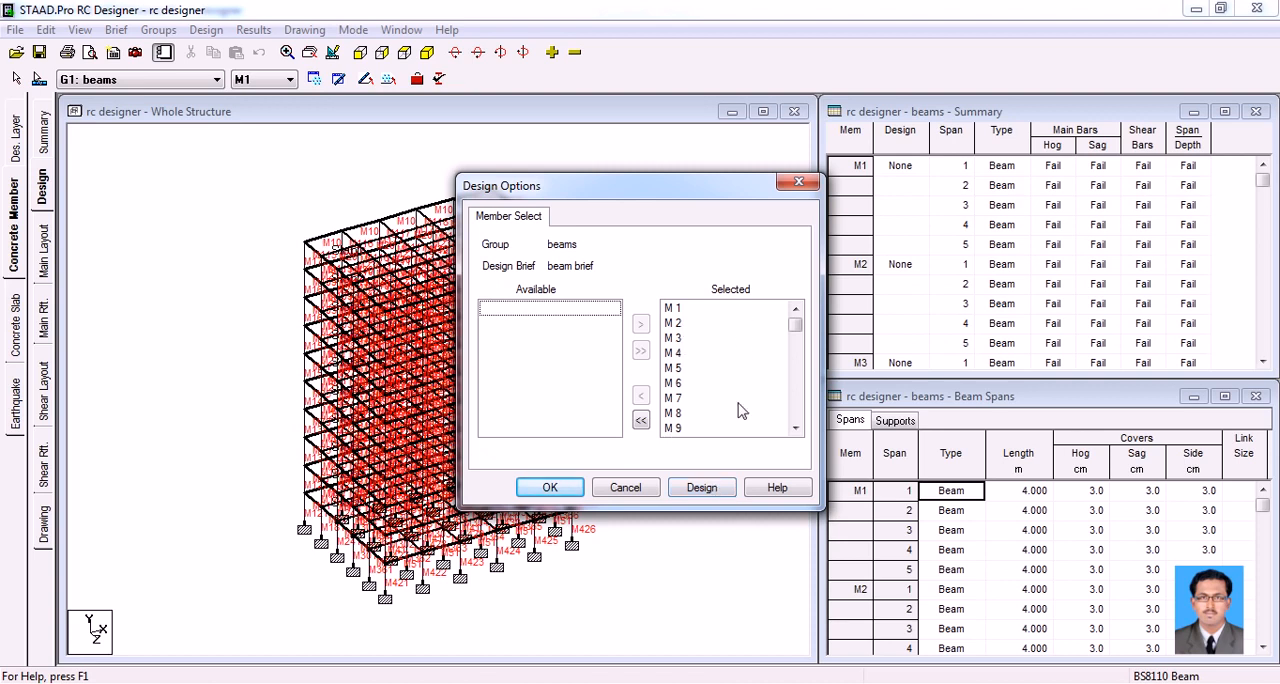
pyautogui.click(703, 488)
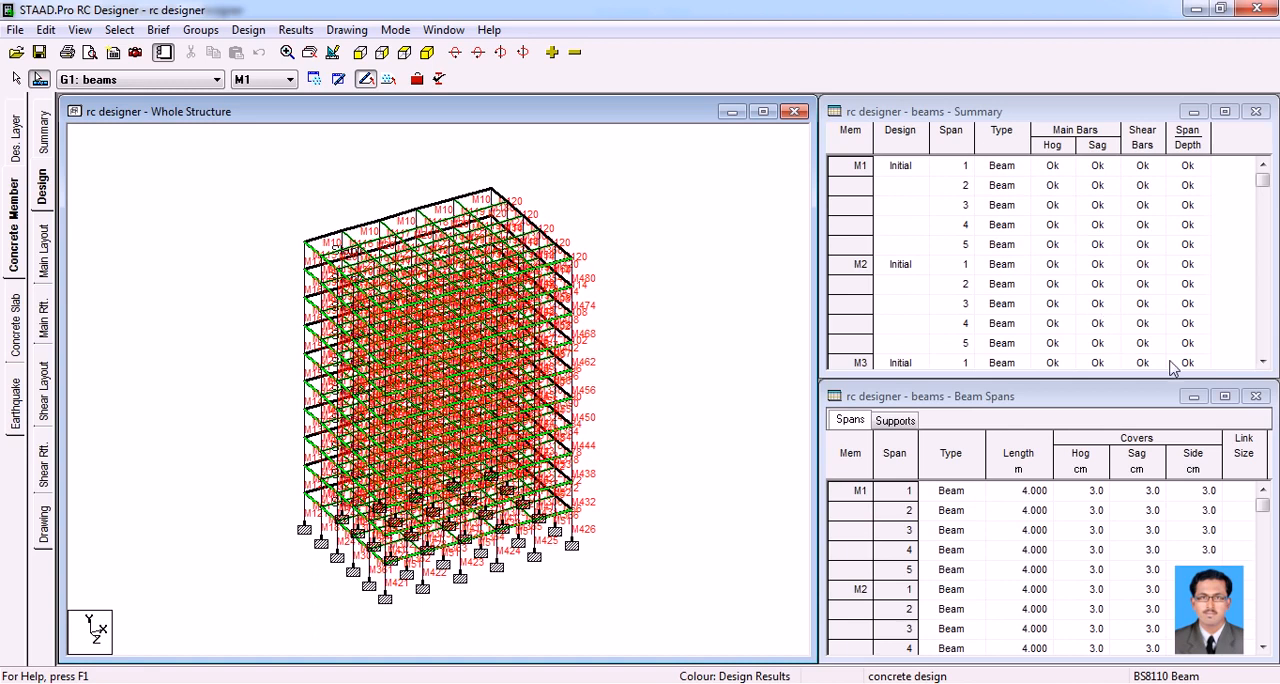
# Review the beam design summary and display the main reinforcement layout of roof beam M10
pyautogui.click(1263, 362)
pyautogui.moveTo(1263, 362); pyautogui.dragTo(1263, 362)
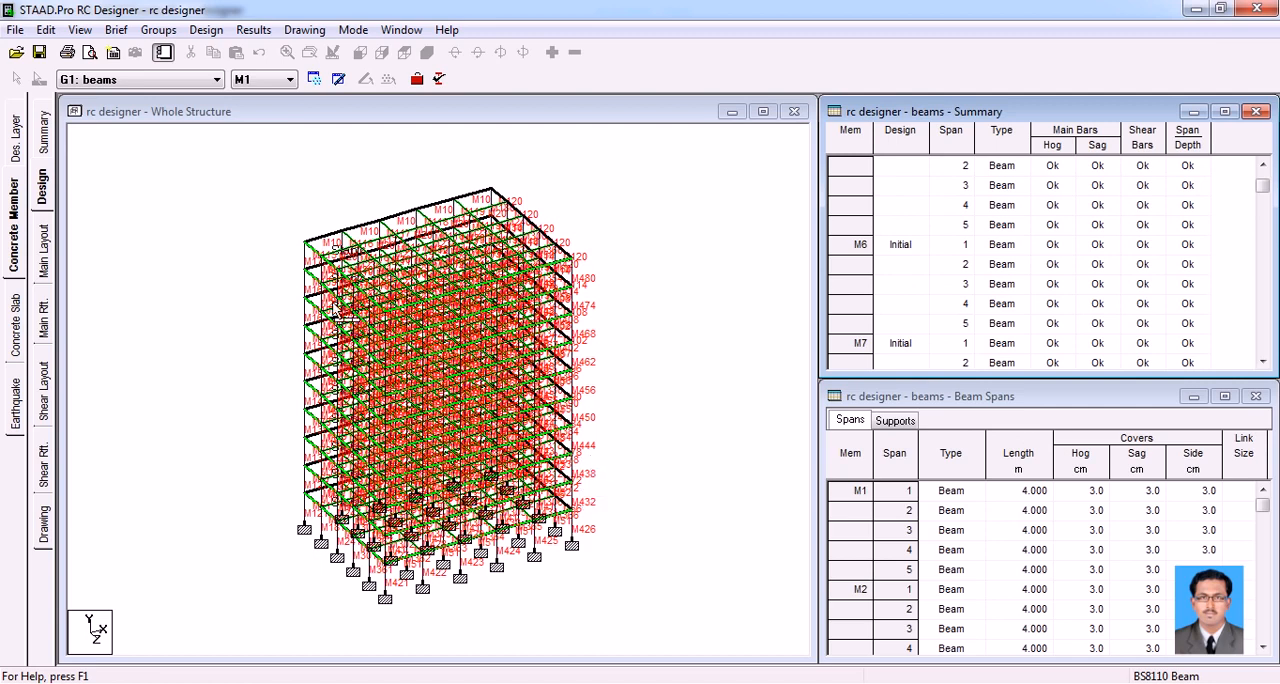
pyautogui.click(329, 243)
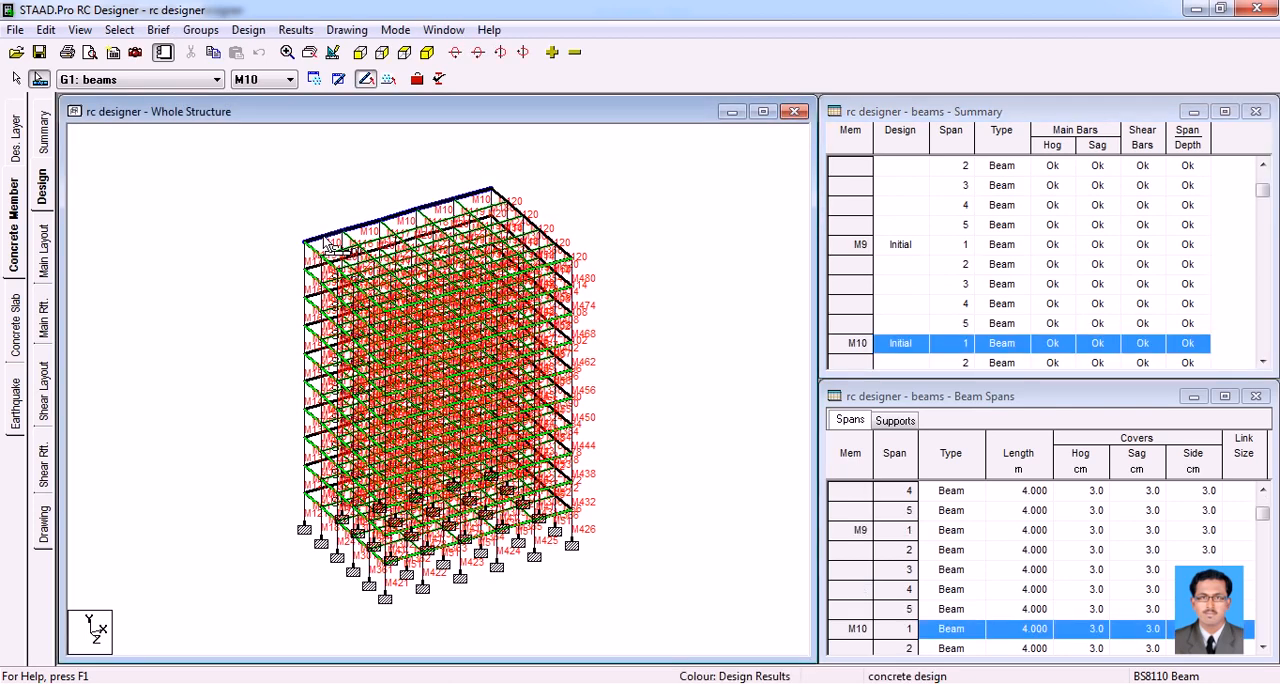
pyautogui.click(44, 268)
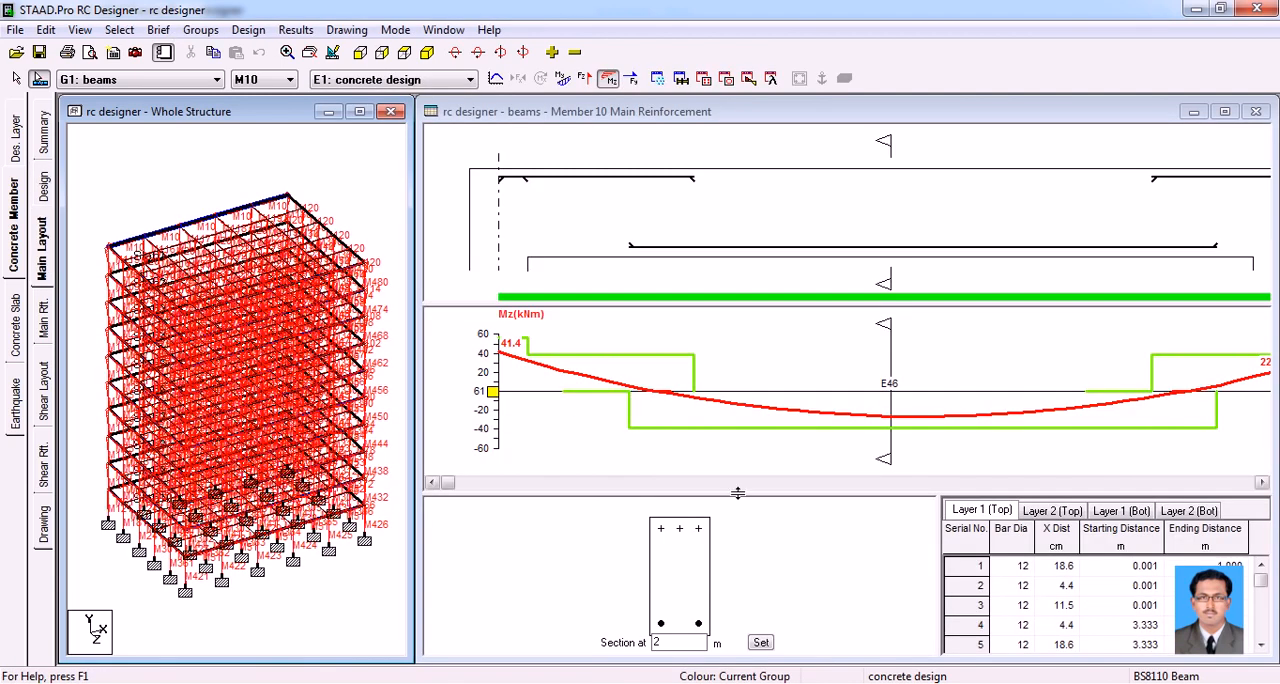
# Examine beam M10's cross-section at about 2.77 m and 3.57 m along the span, and display the main layout of roof beam M120
pyautogui.moveTo(888, 457); pyautogui.dragTo(1036, 459)
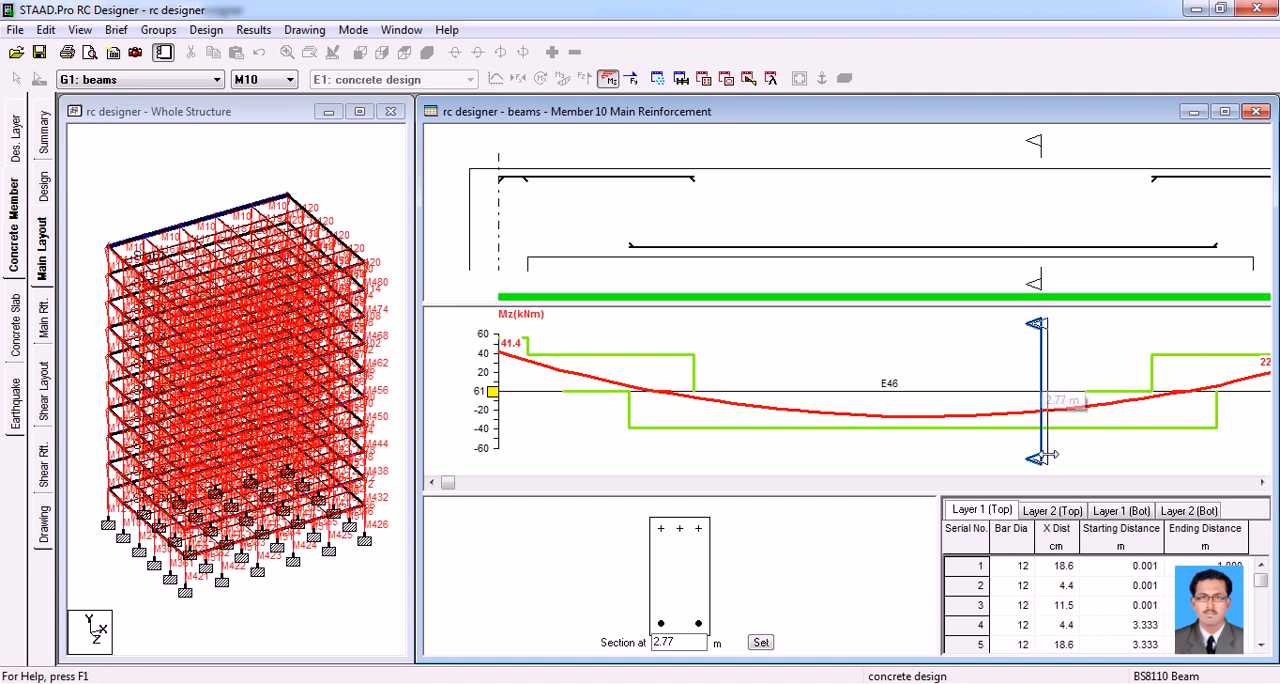
pyautogui.moveTo(1036, 459); pyautogui.dragTo(1197, 455)
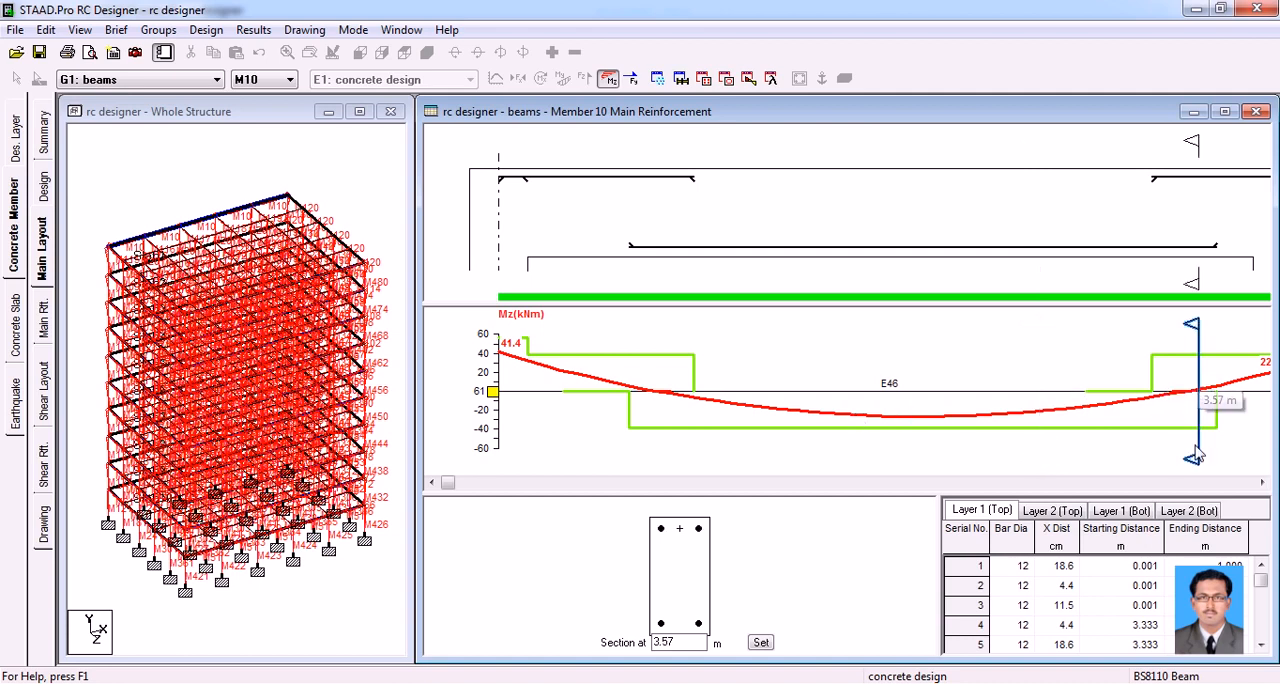
pyautogui.click(332, 243)
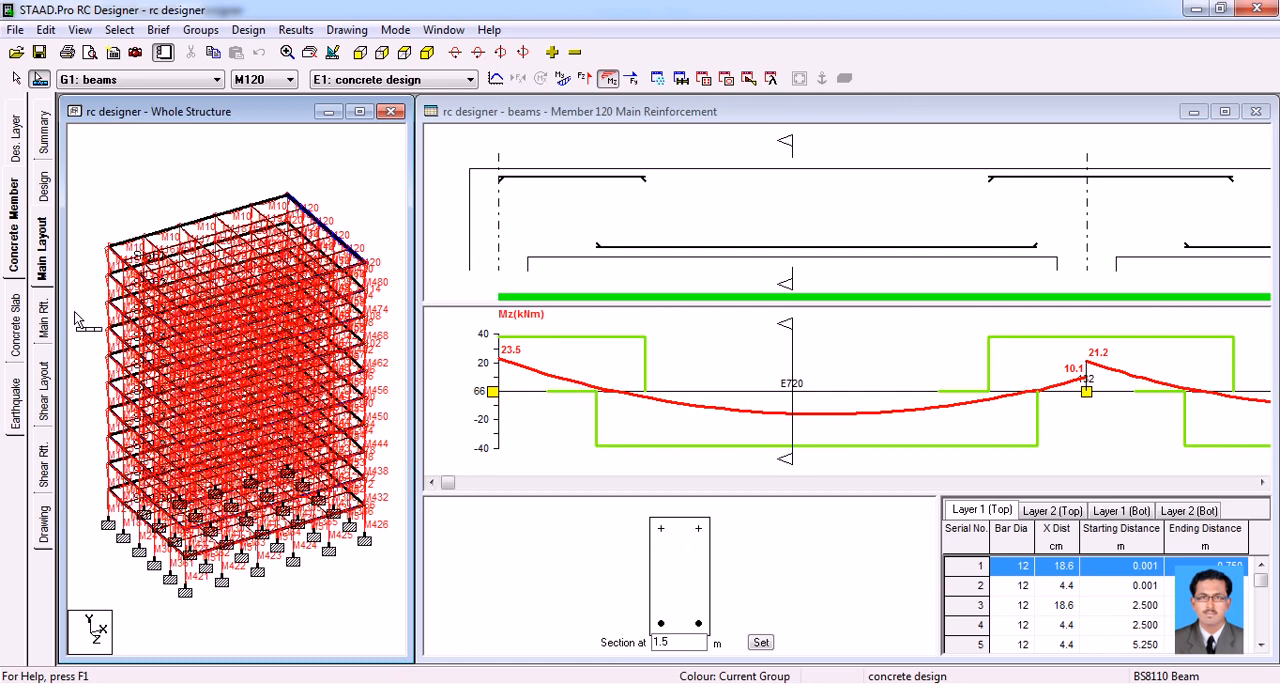
# Review the main reinforcement tables of beam M120, including the beam supports and spans and the sagging and hogging results
pyautogui.click(45, 322)
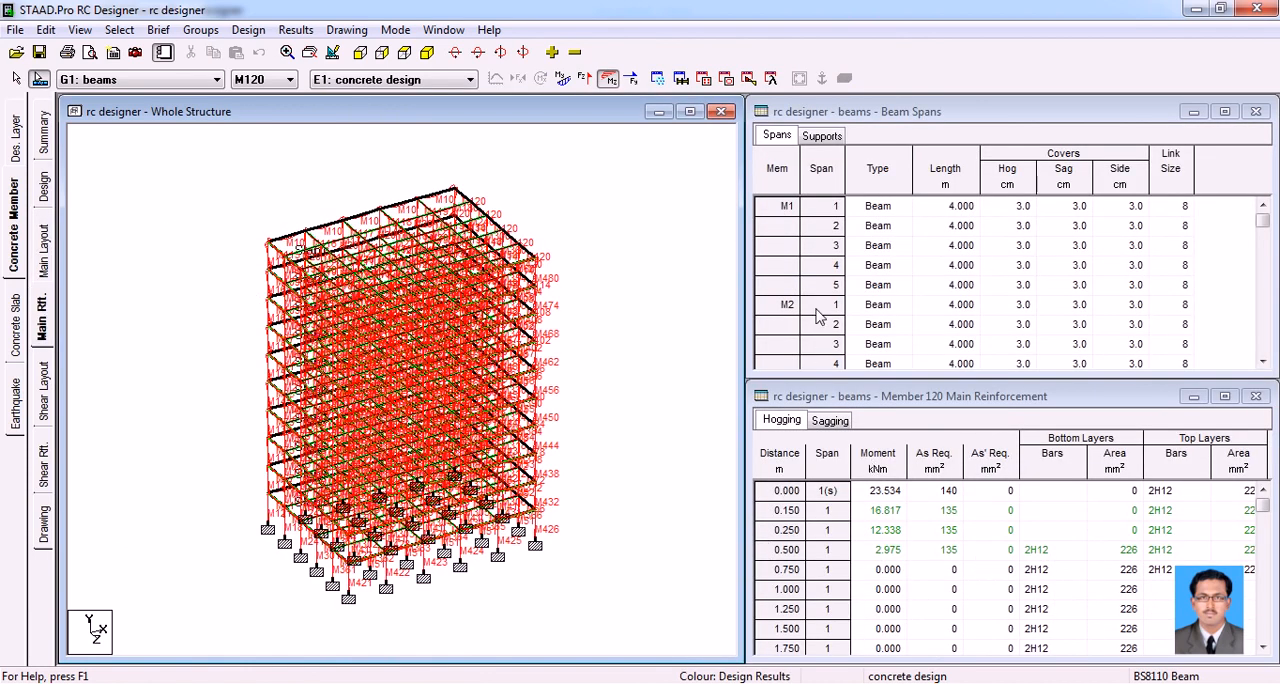
pyautogui.click(815, 140)
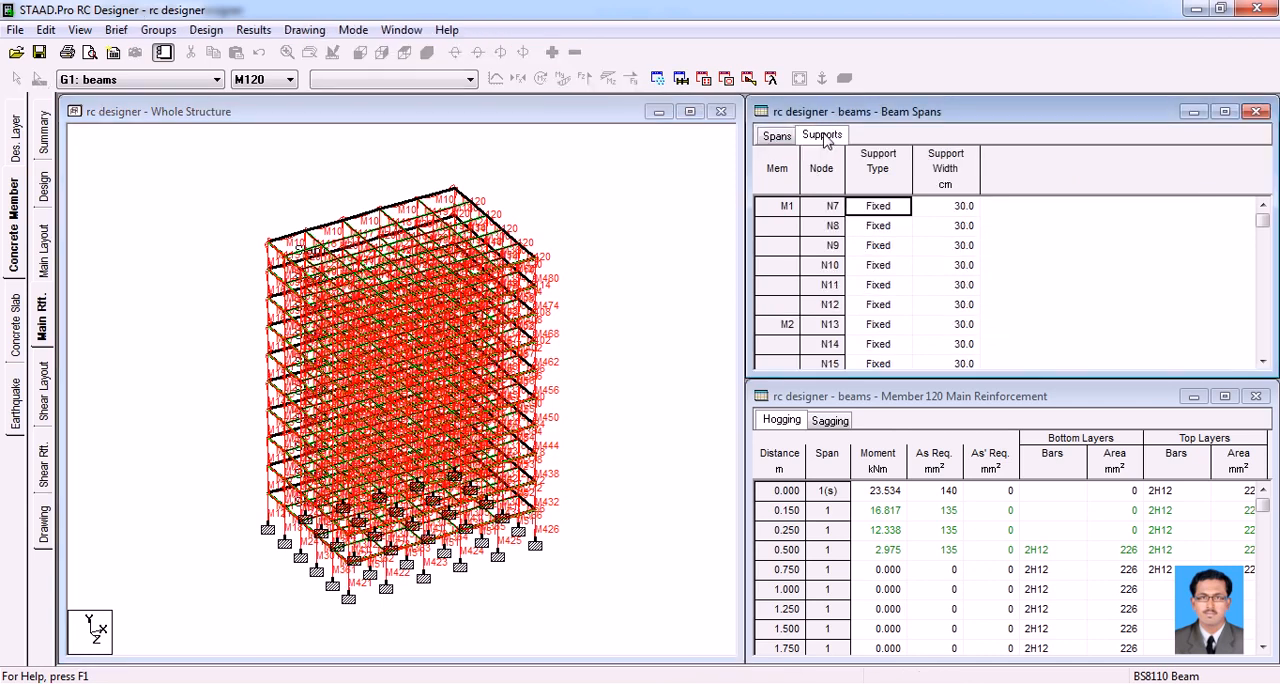
pyautogui.click(782, 138)
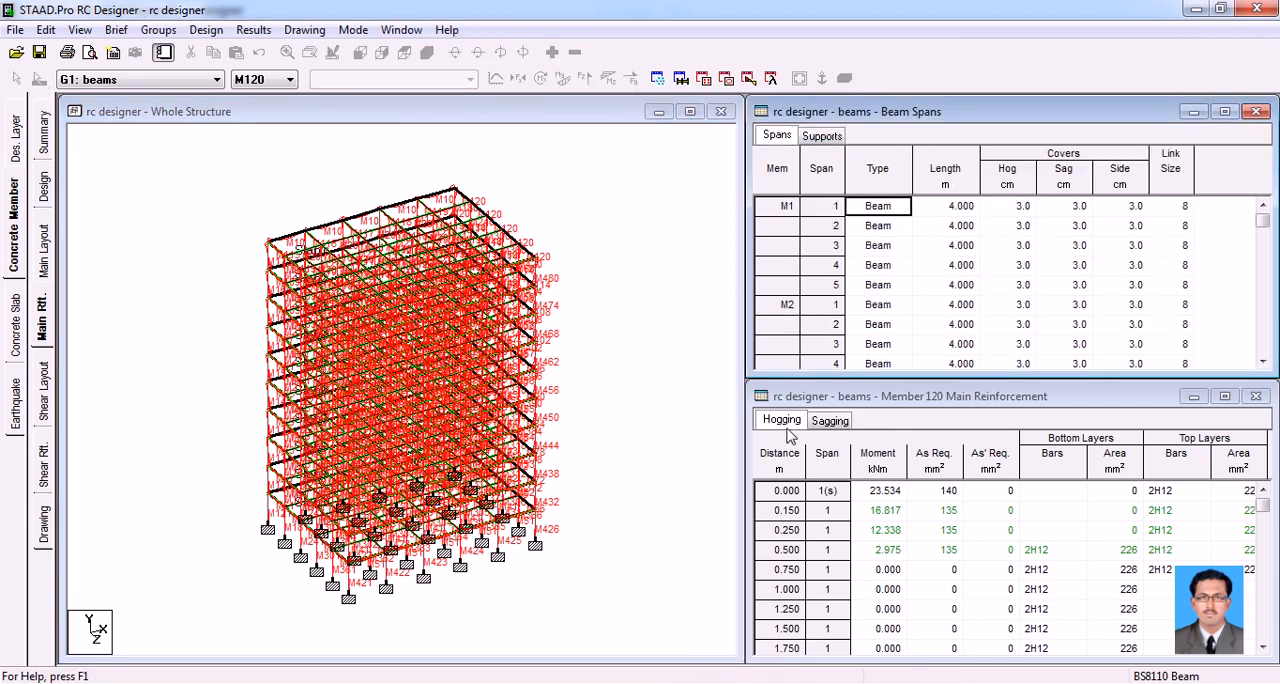
pyautogui.click(828, 422)
pyautogui.click(786, 422)
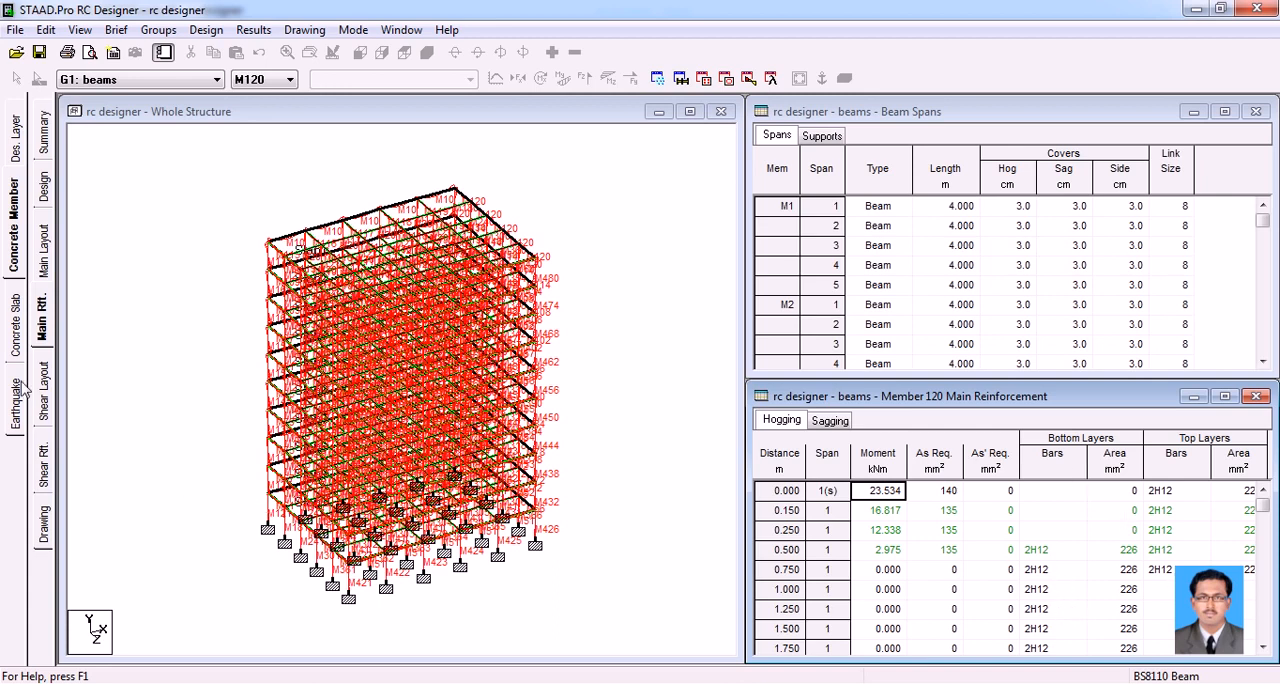
# Review roof beam M10's shear layout with the section moved to about 2.555 m, and display its shear reinforcement and shear zone tables
pyautogui.click(280, 239)
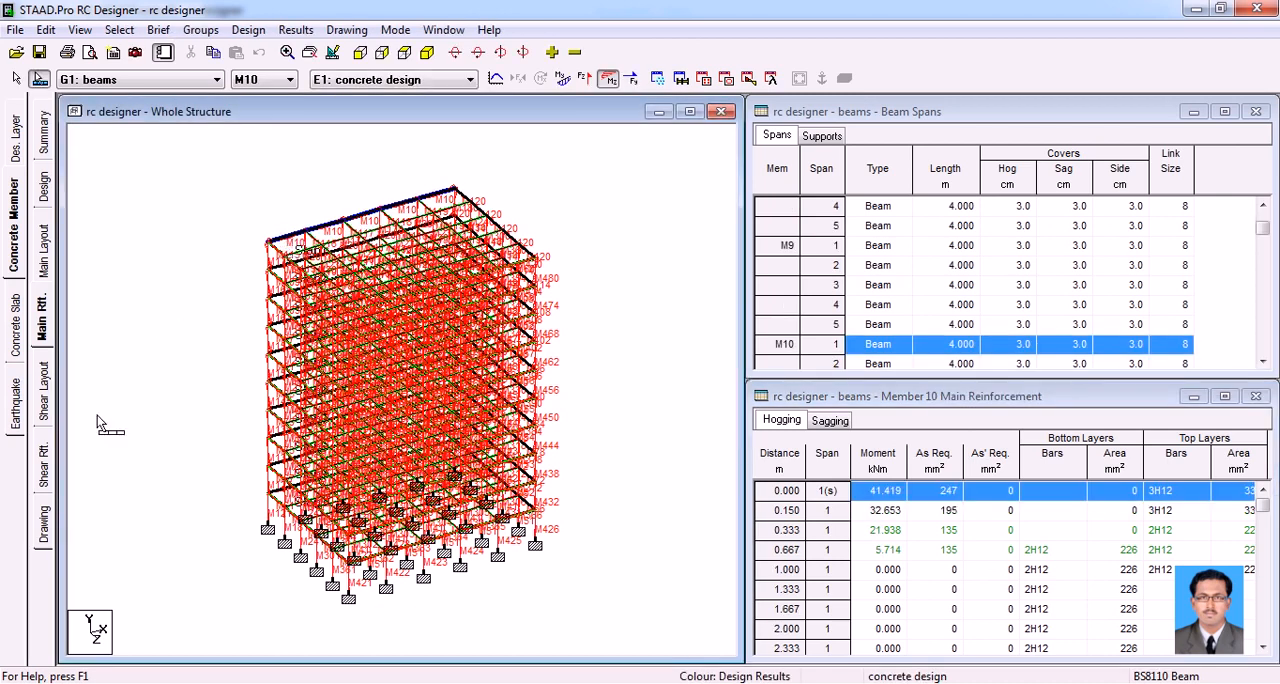
pyautogui.click(47, 400)
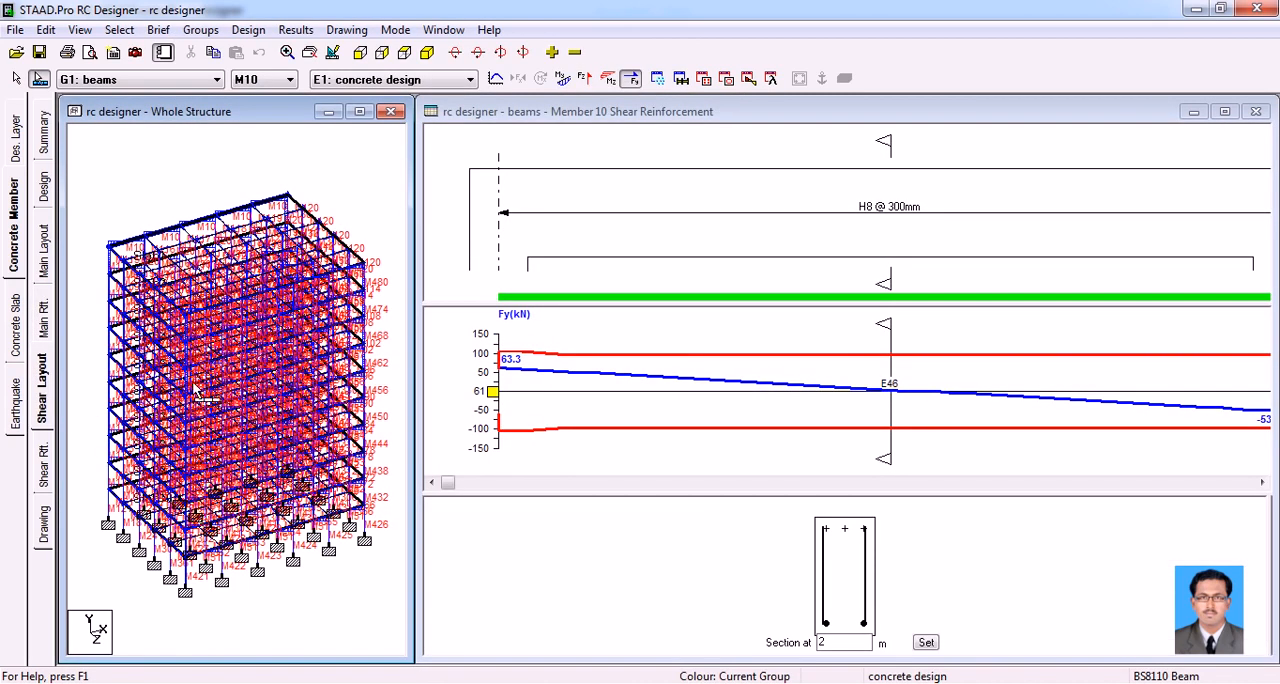
pyautogui.moveTo(888, 282); pyautogui.dragTo(995, 286)
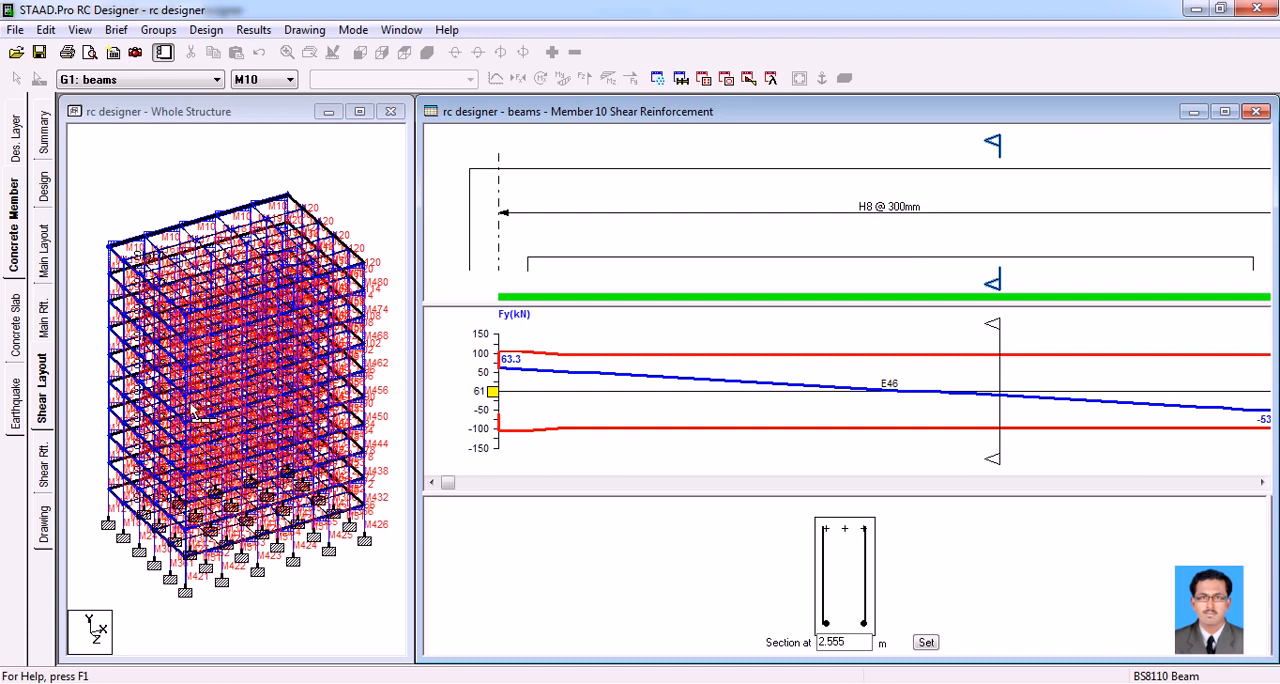
pyautogui.click(44, 468)
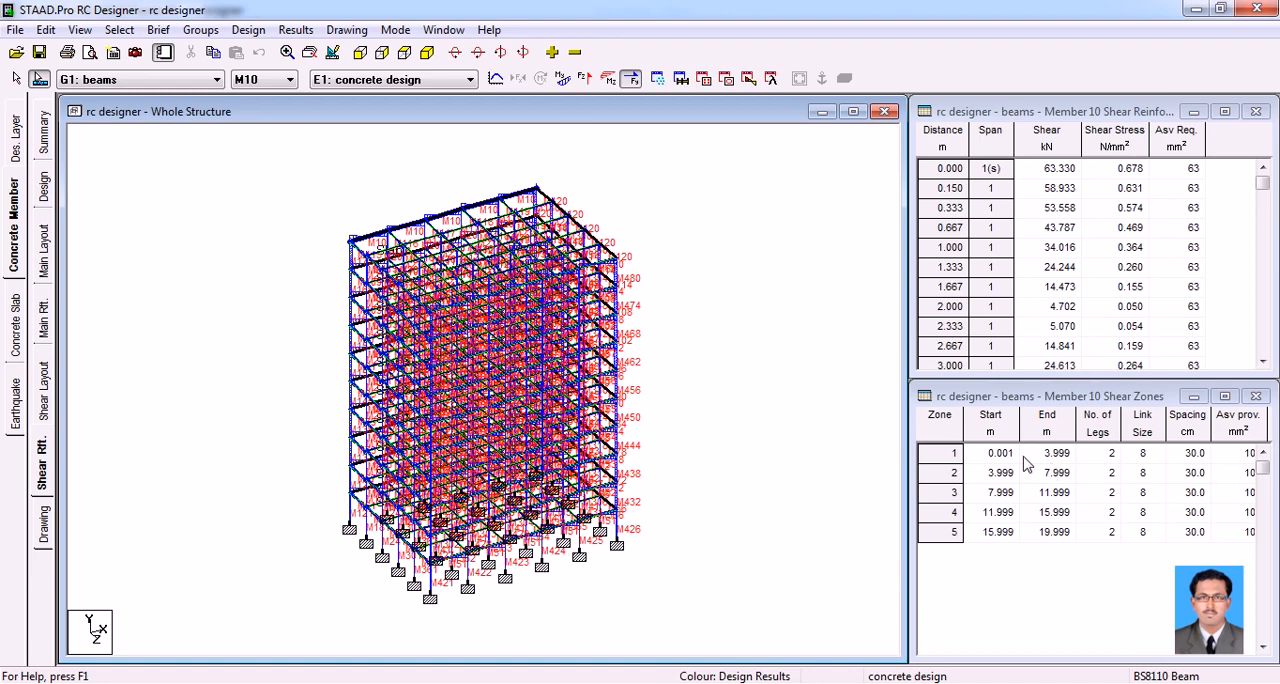
# Display the scheduled bars of beam M10 and open the options for exporting its drawing
pyautogui.click(42, 530)
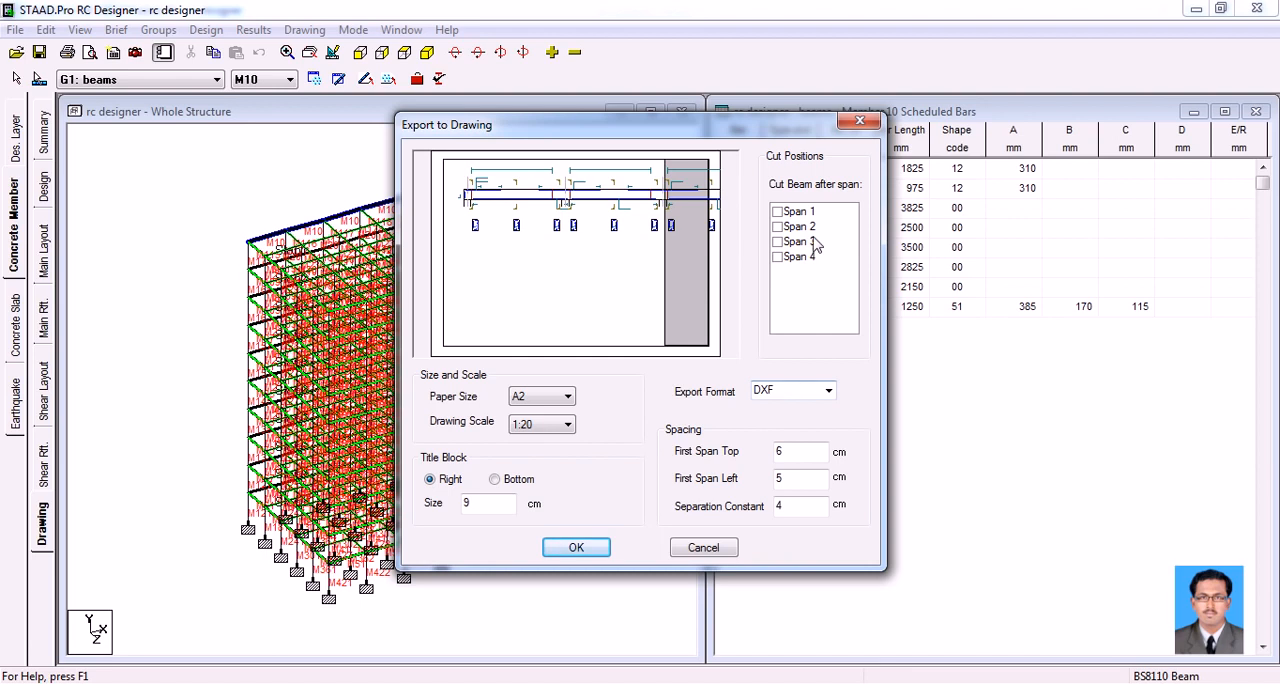
# Try cutting the beam drawing after spans 1 to 4, and clear all the cut positions again
pyautogui.click(778, 227)
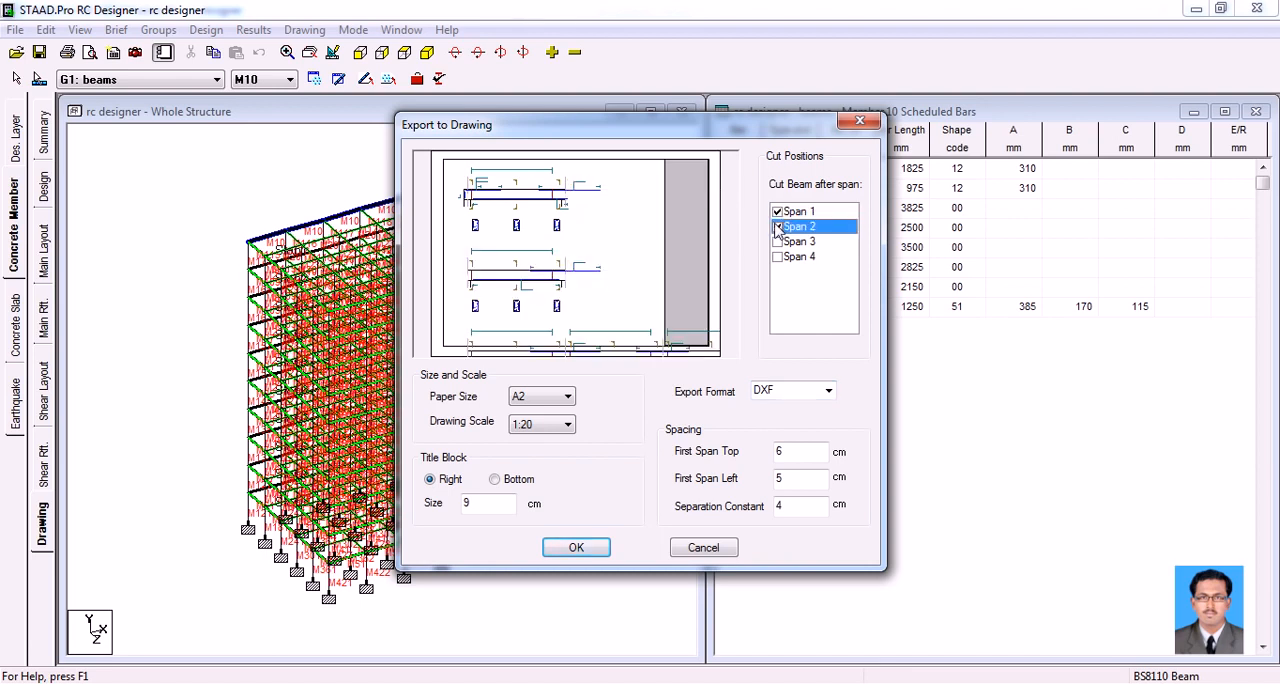
pyautogui.click(778, 242)
pyautogui.click(778, 257)
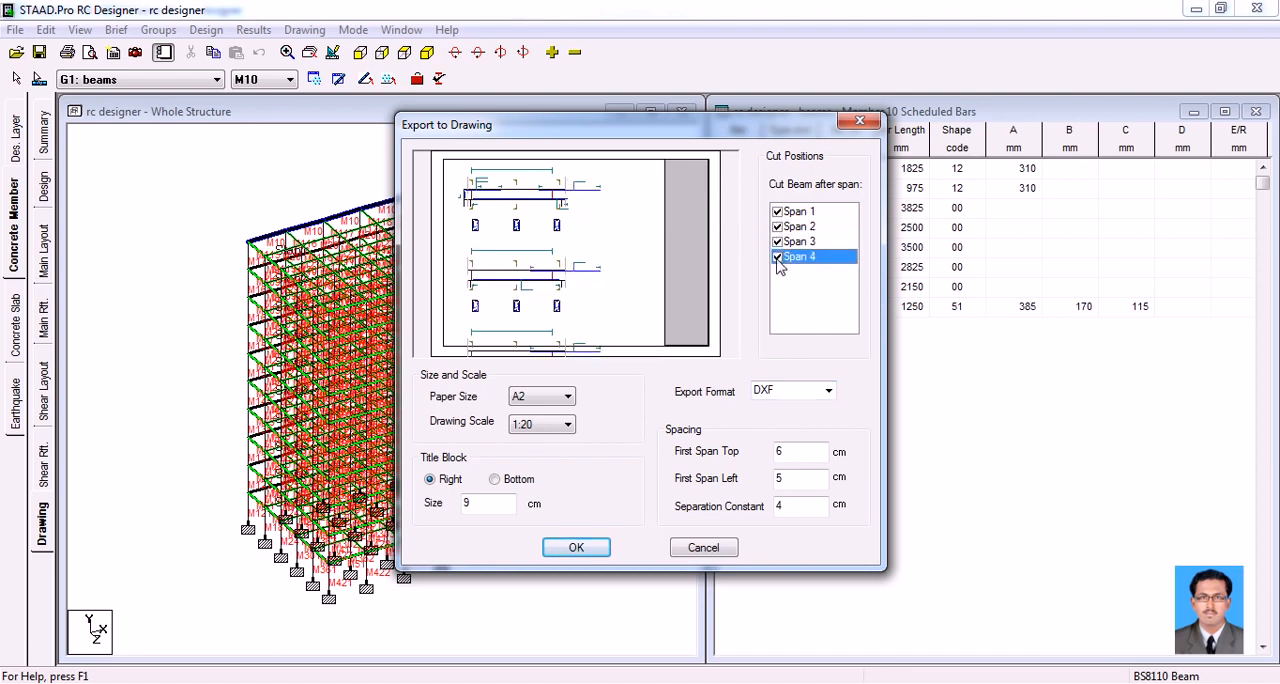
pyautogui.click(778, 212)
pyautogui.click(778, 227)
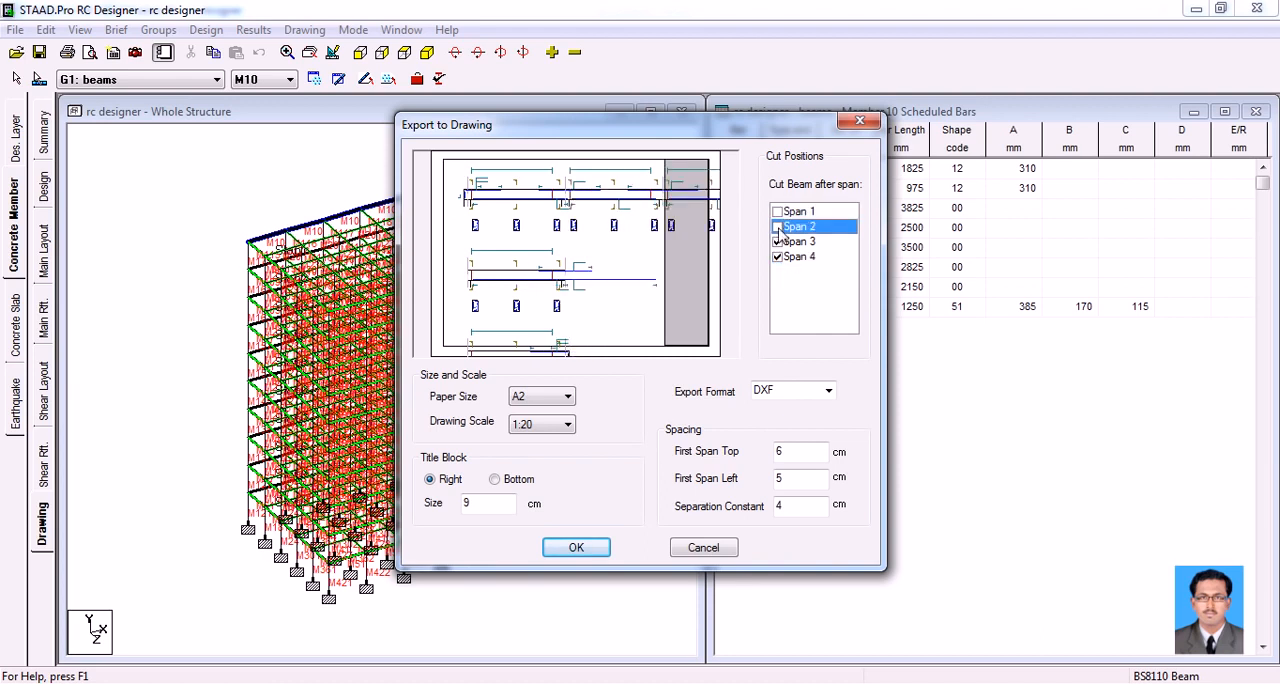
pyautogui.click(778, 242)
pyautogui.click(778, 257)
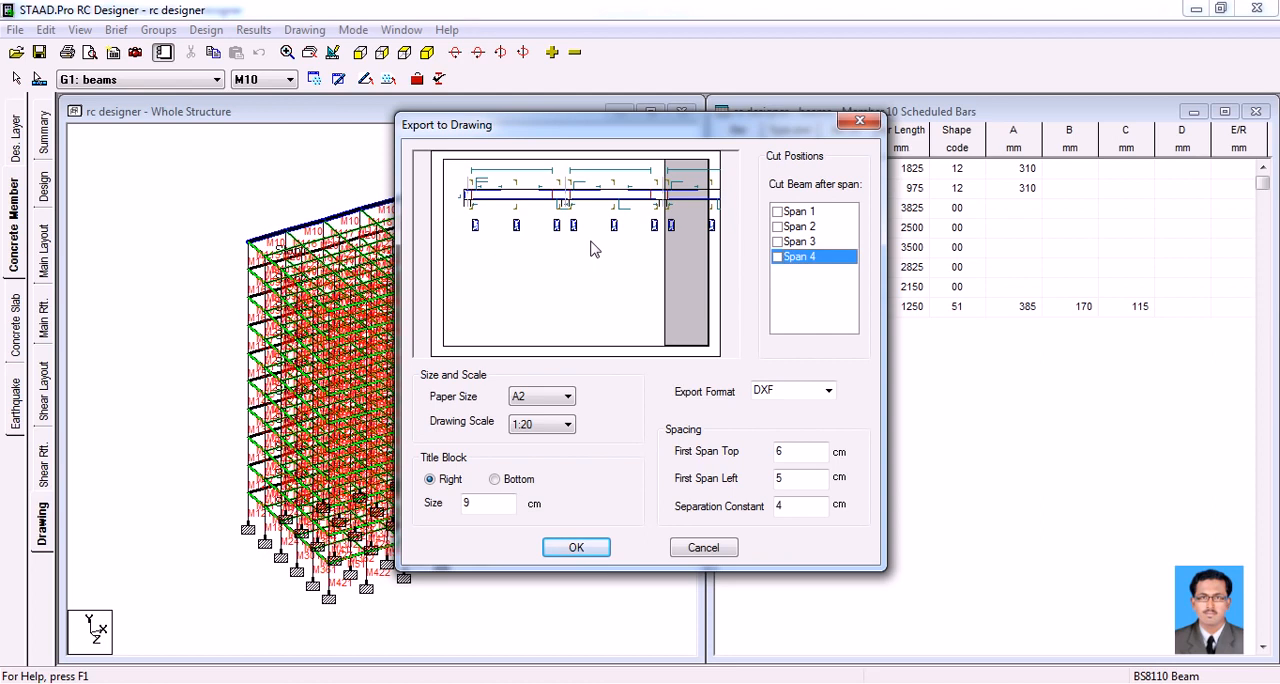
# Export the uncut drawing of beam M10 to the desktop as the DXF file rc designer_001
pyautogui.click(605, 548)
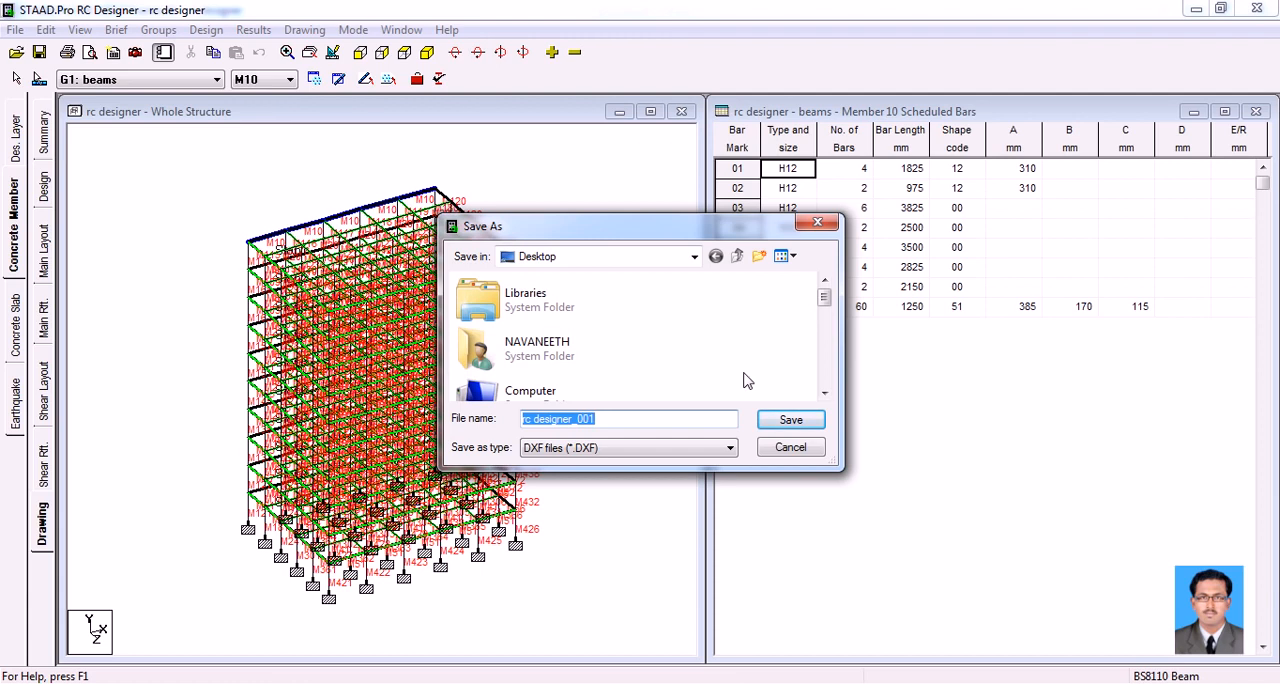
pyautogui.click(790, 420)
pyautogui.click(697, 360)
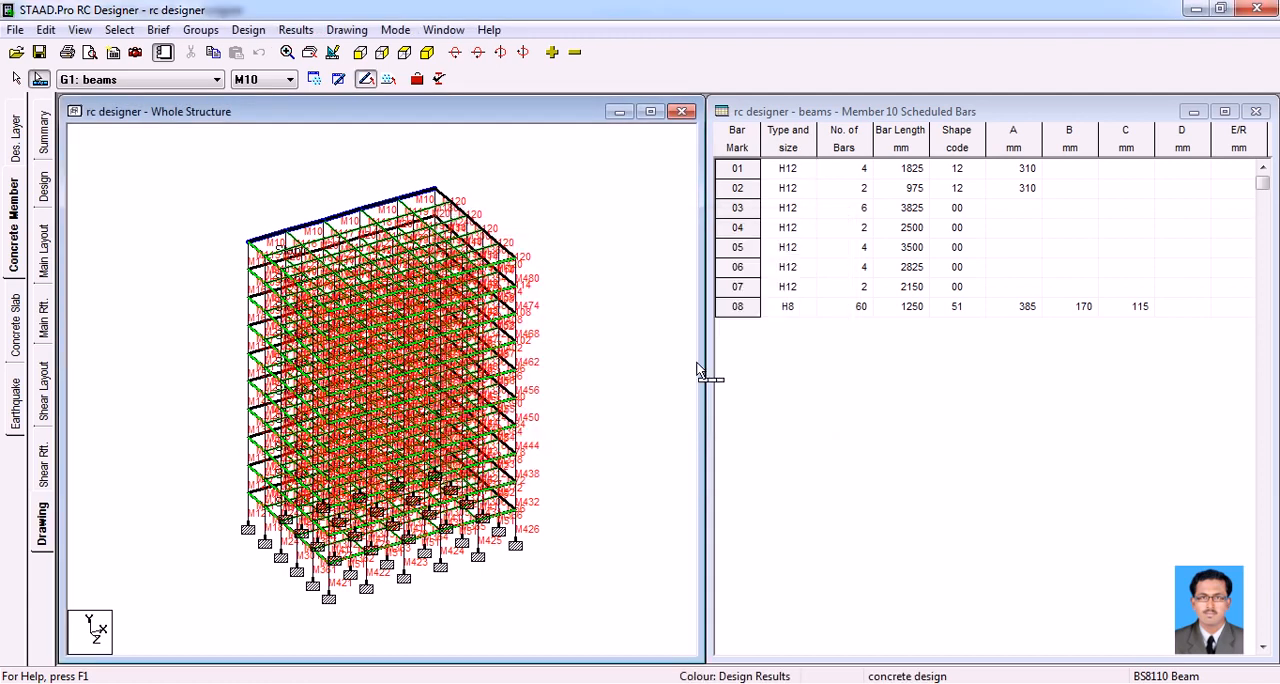
# Locate the exported rc designer_001 file on the desktop and return to STAAD.Pro RC Designer
pyautogui.click(1275, 682)
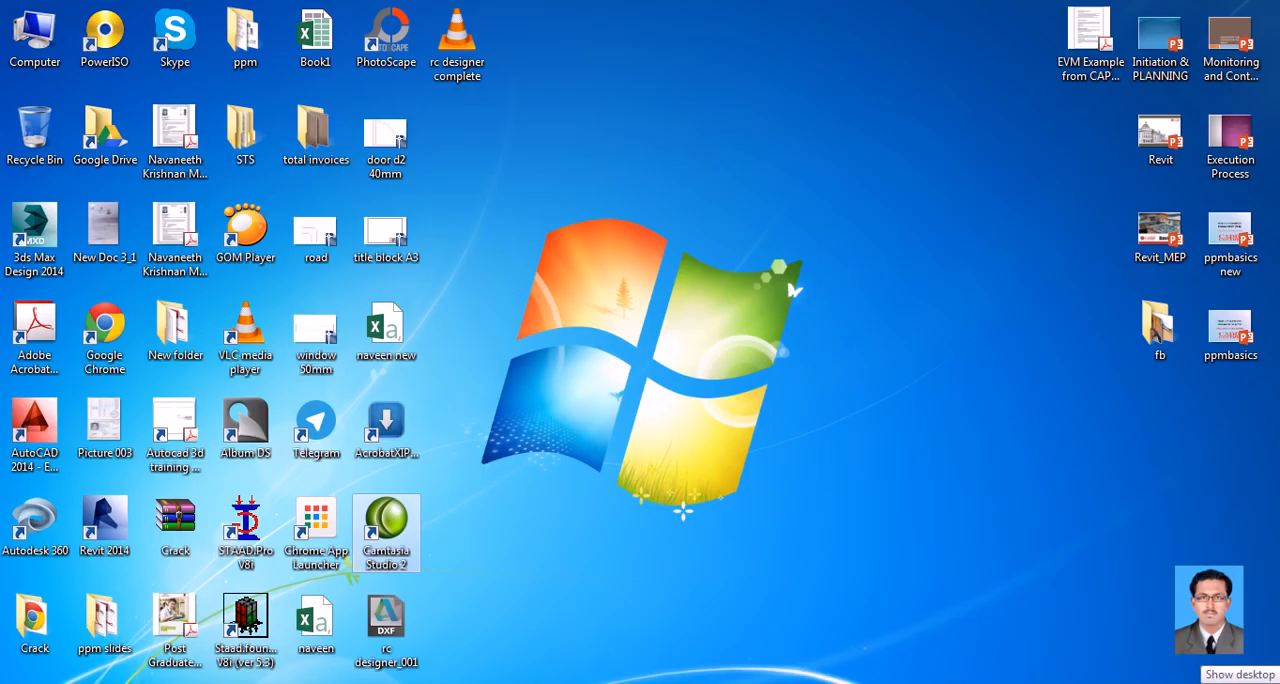
pyautogui.click(398, 634)
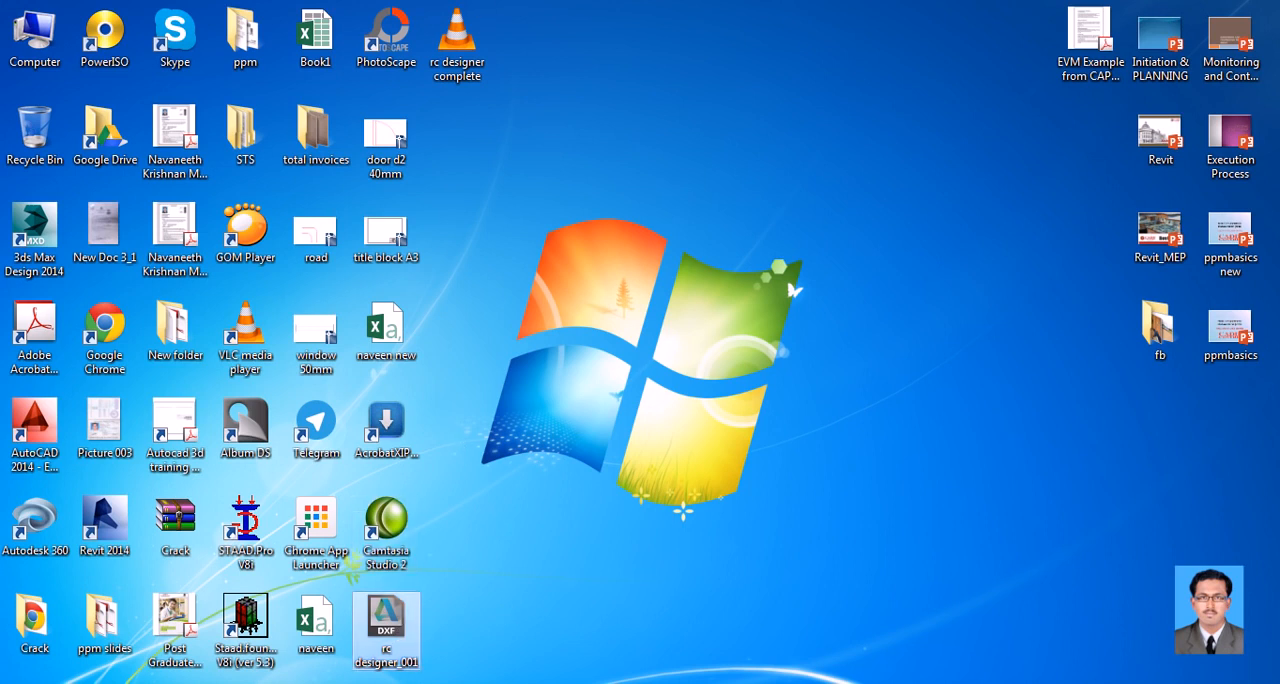
pyautogui.moveTo(606, 683)
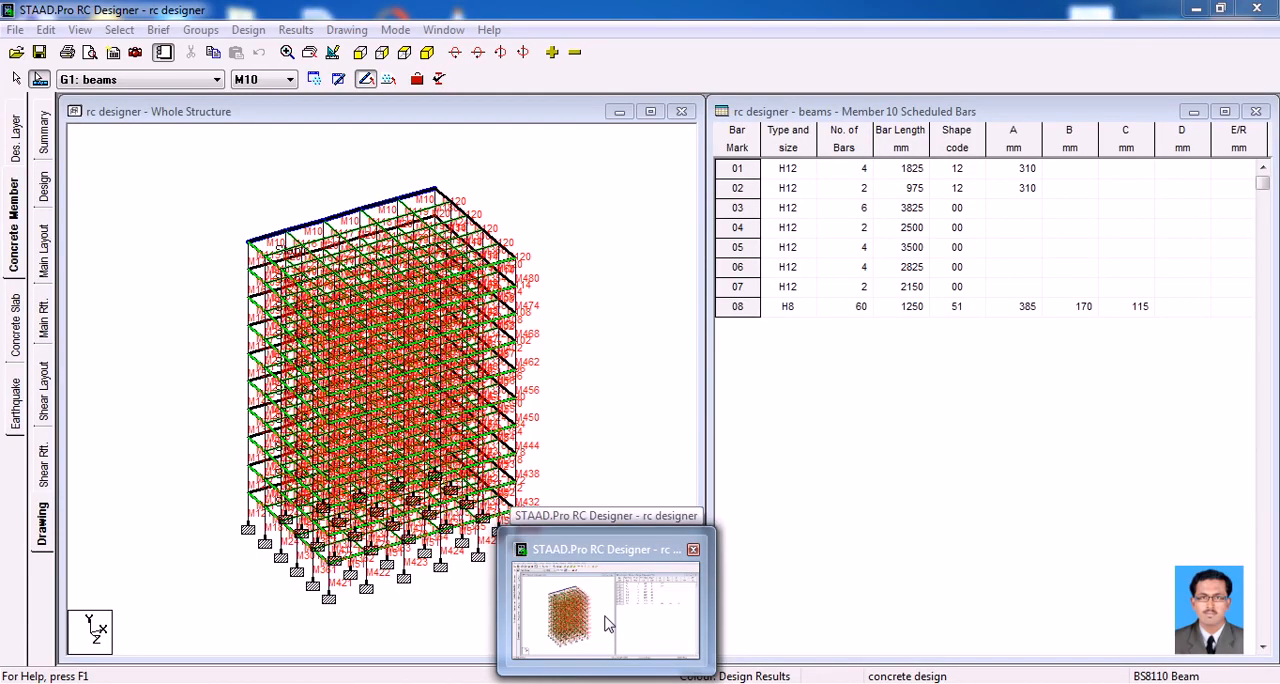
pyautogui.click(607, 624)
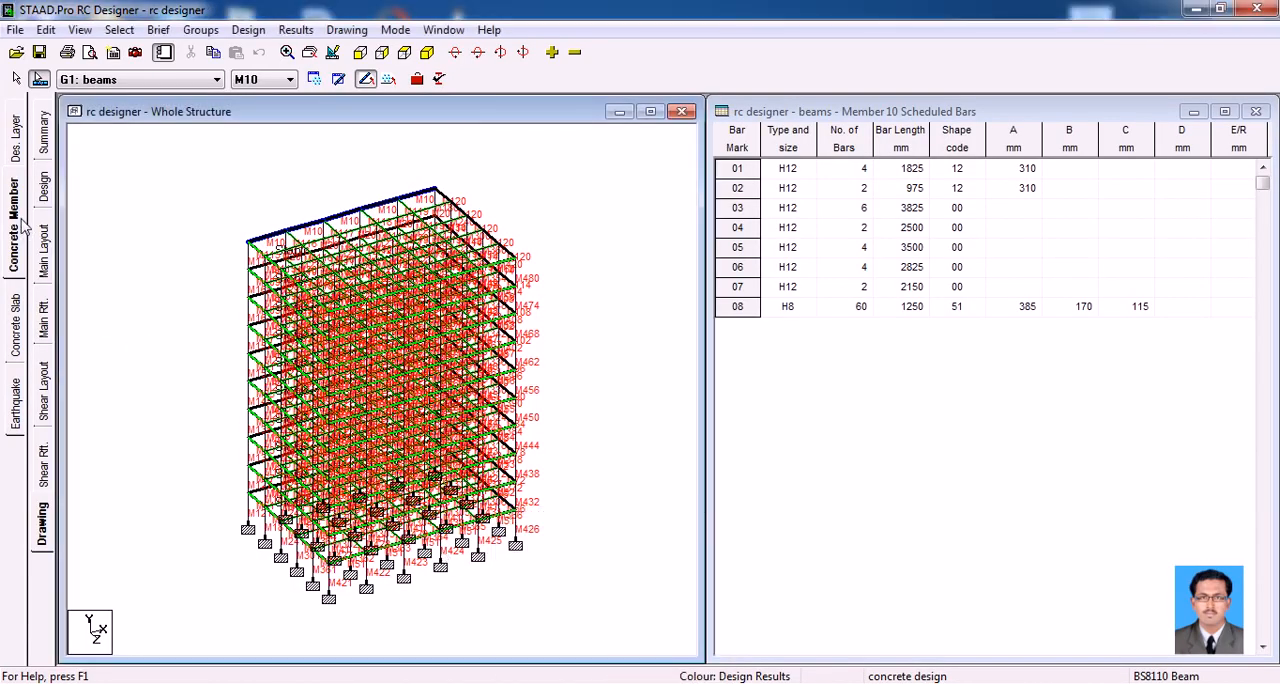
# Make the column group current and run the concrete design with the column brief for all its members
pyautogui.click(45, 140)
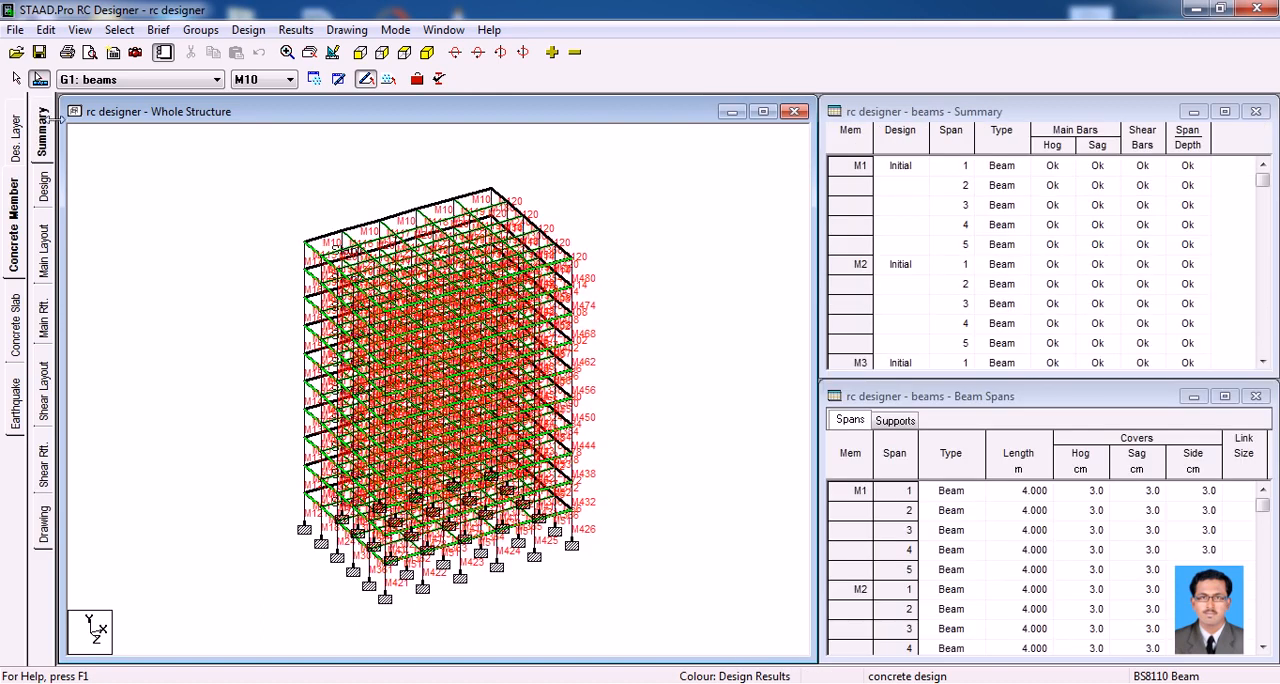
pyautogui.click(124, 82)
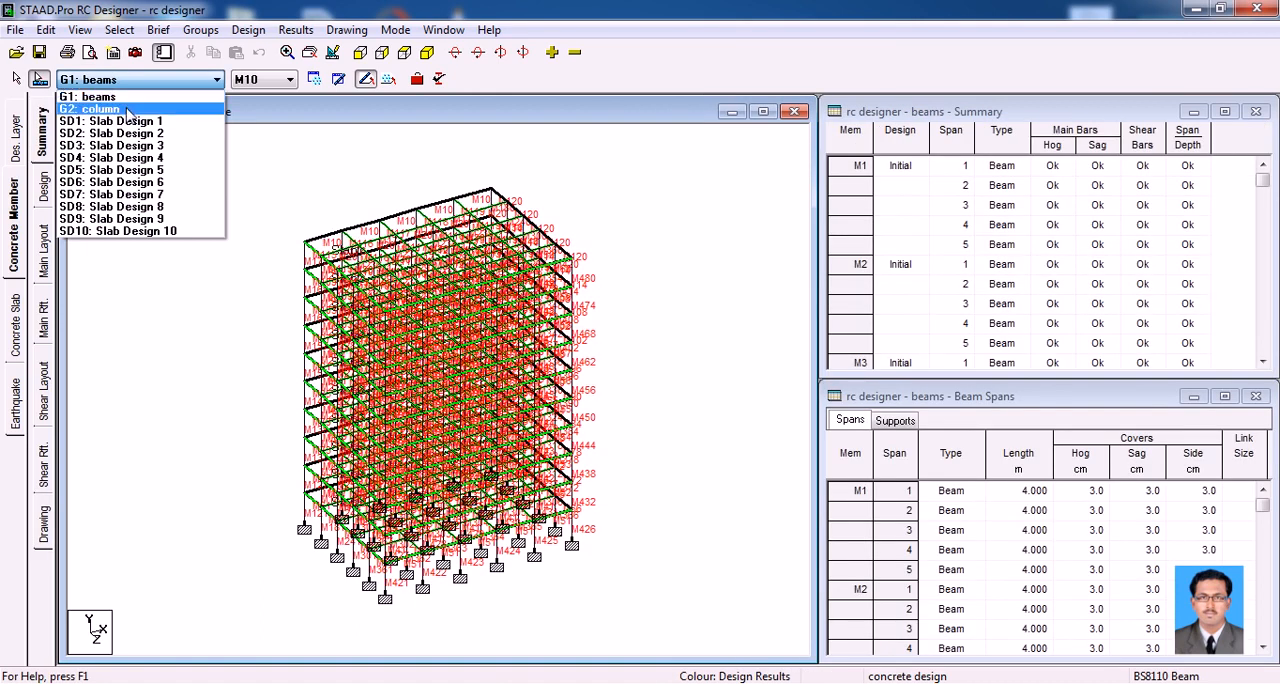
pyautogui.click(100, 109)
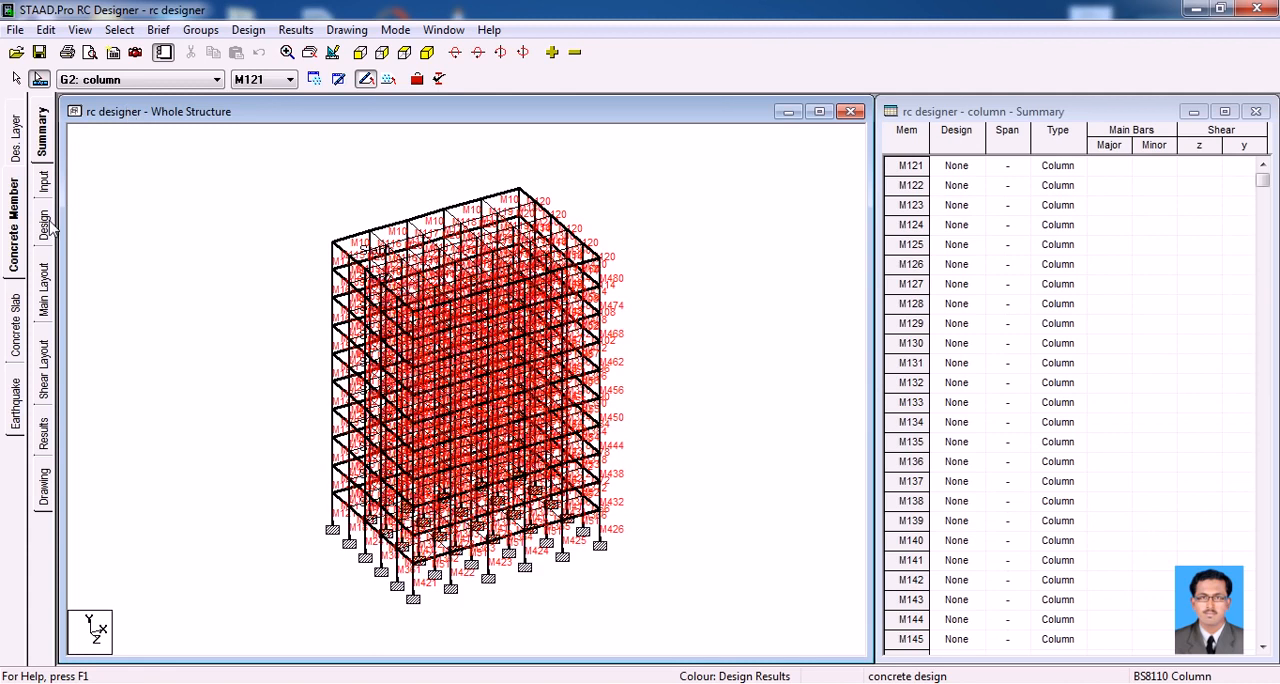
pyautogui.click(45, 226)
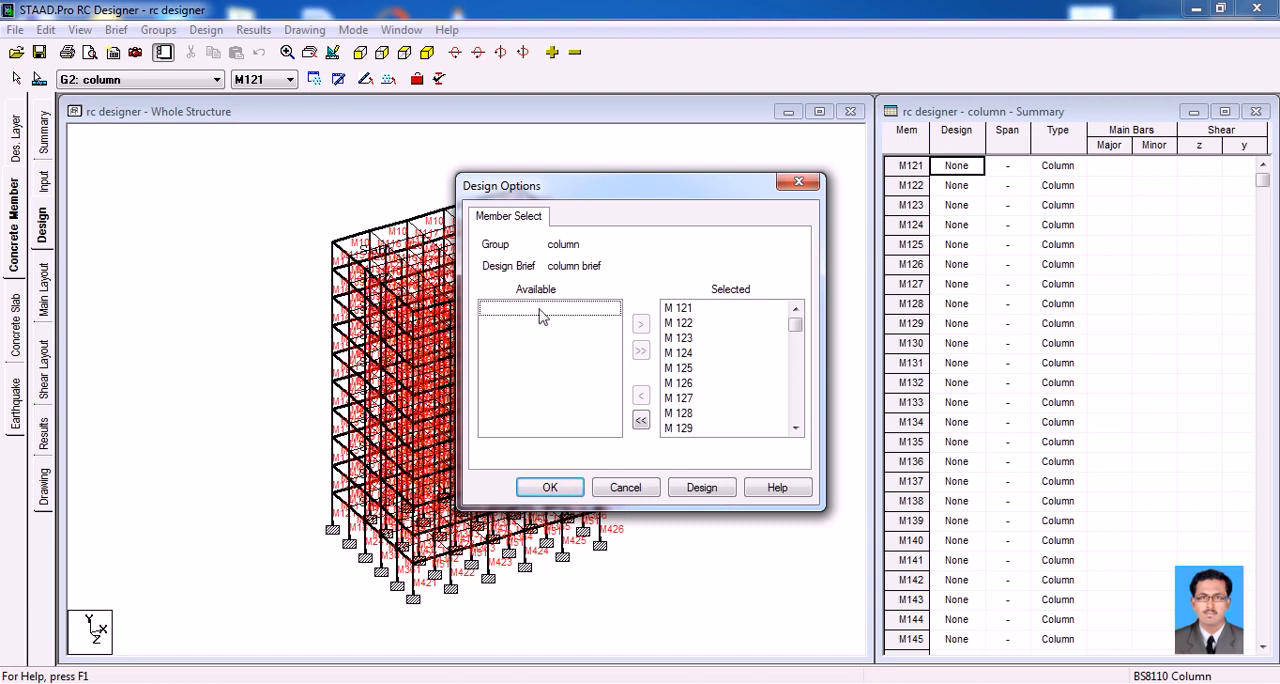
pyautogui.click(641, 420)
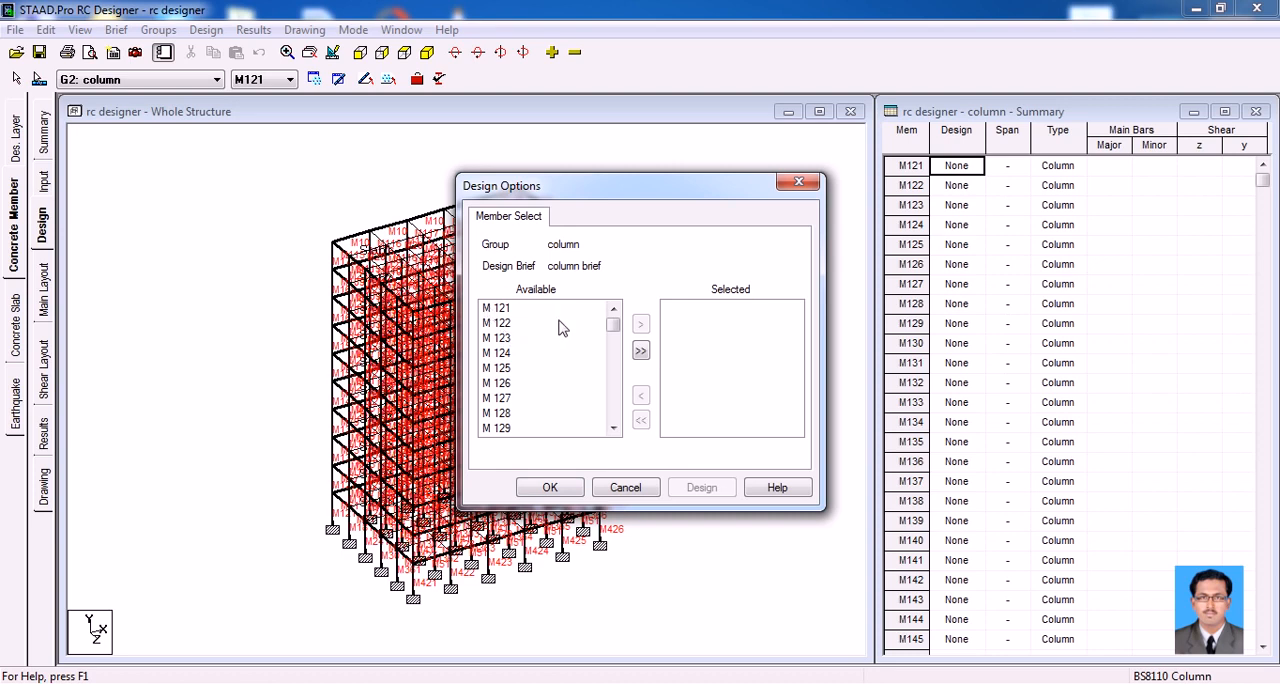
pyautogui.click(641, 350)
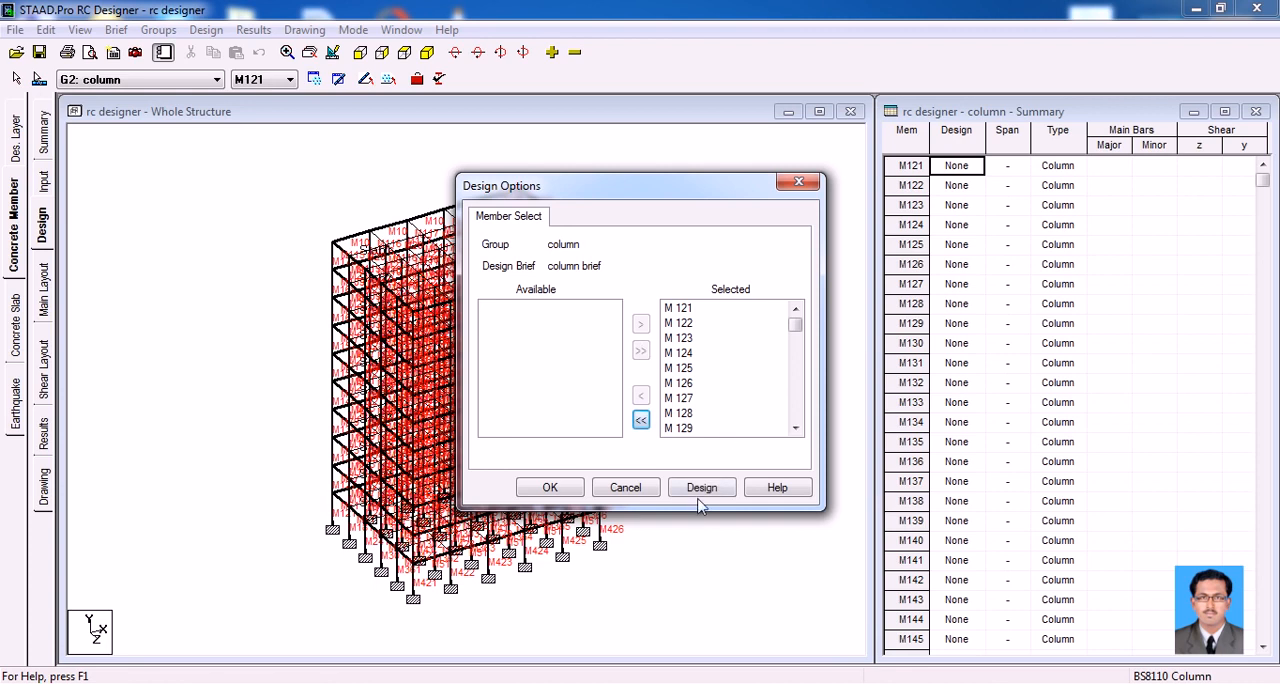
pyautogui.click(701, 488)
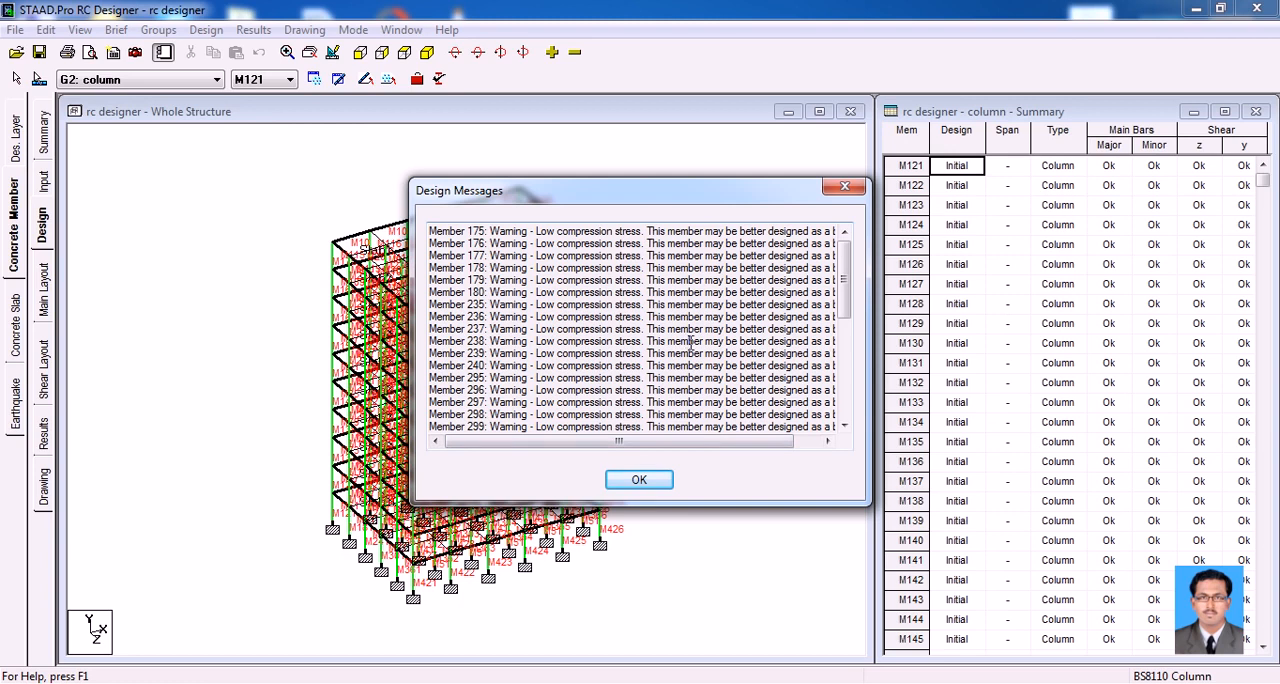
# Read the warnings in the column design messages and close them
pyautogui.moveTo(537, 232); pyautogui.dragTo(856, 240)
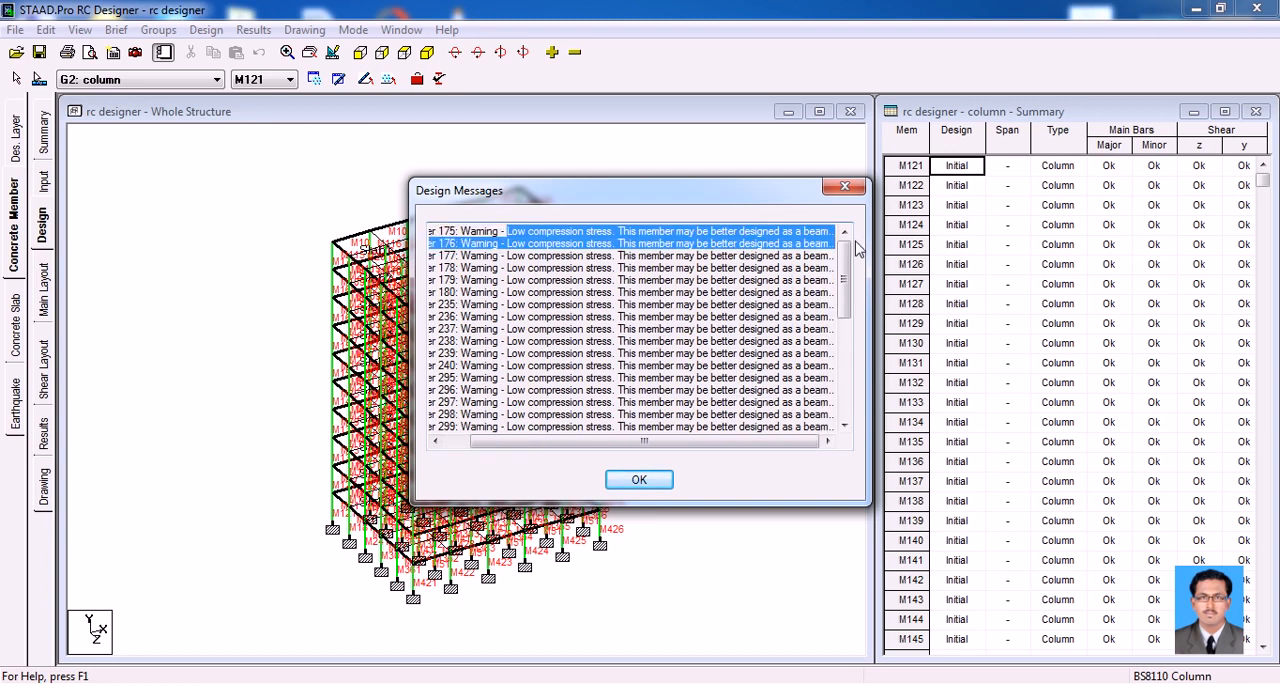
pyautogui.click(815, 237)
pyautogui.moveTo(509, 232); pyautogui.dragTo(836, 232)
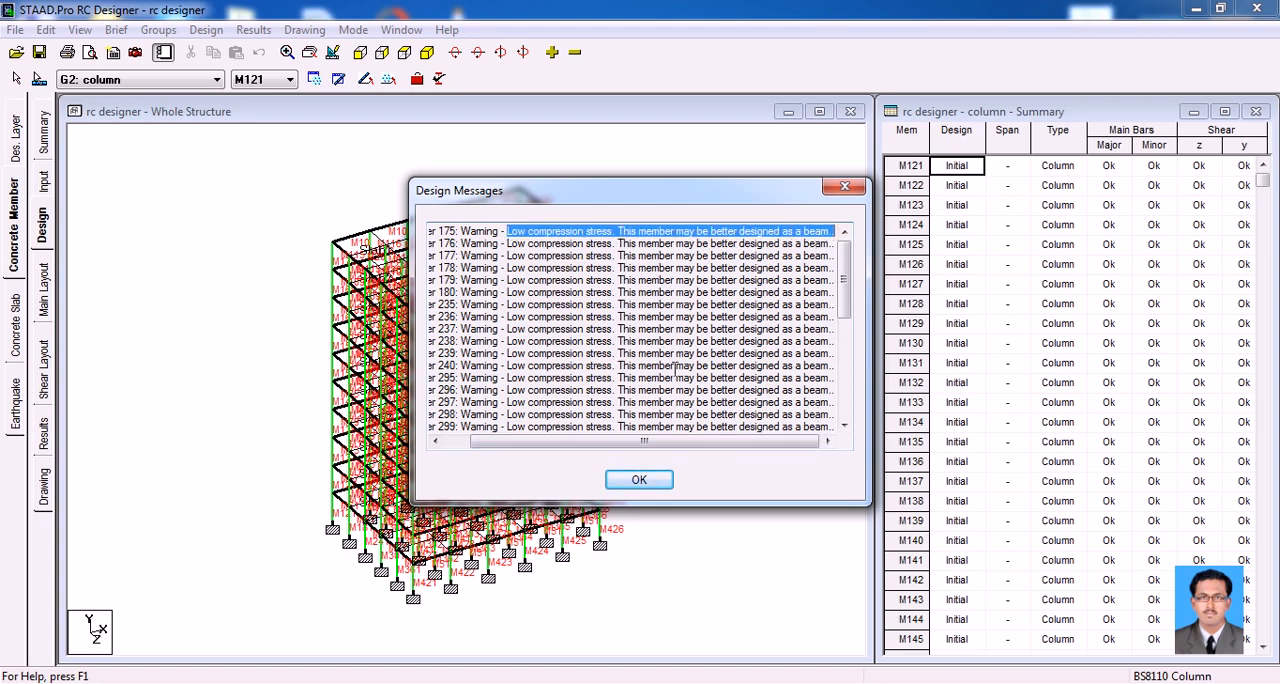
pyautogui.click(640, 481)
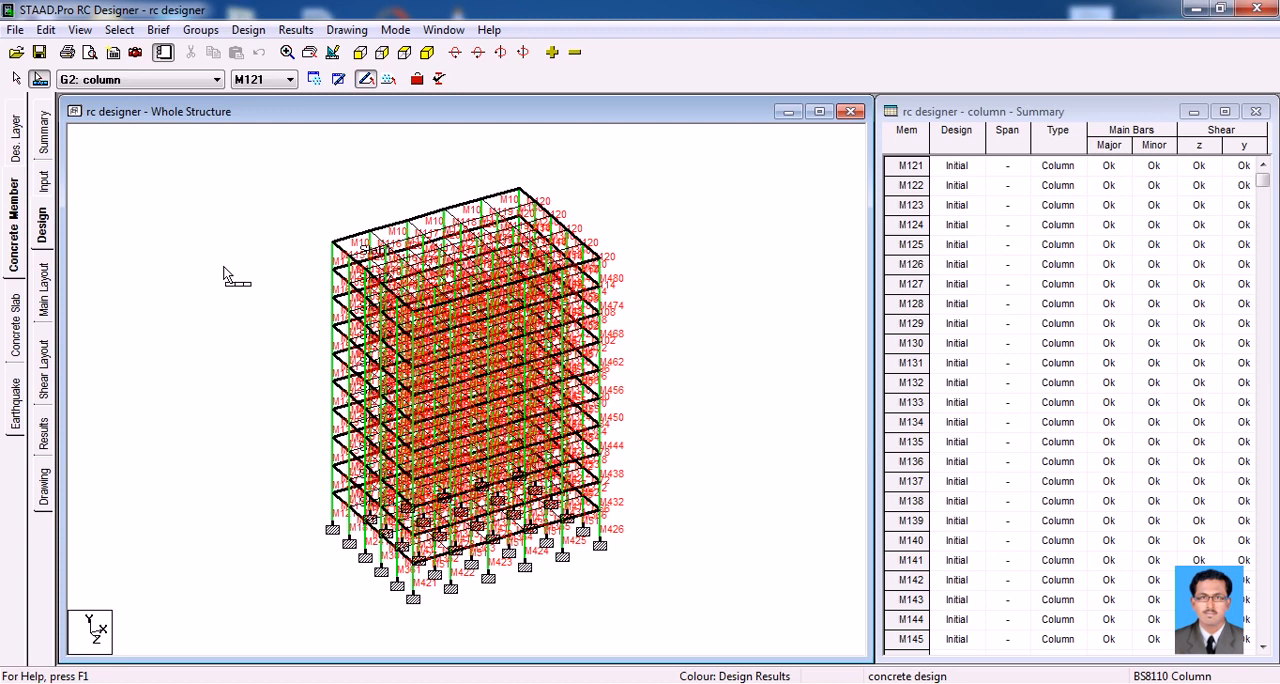
# Display the main reinforcement layout of ground-floor column M121 and identify a corner bar in its cross-section
pyautogui.click(332, 520)
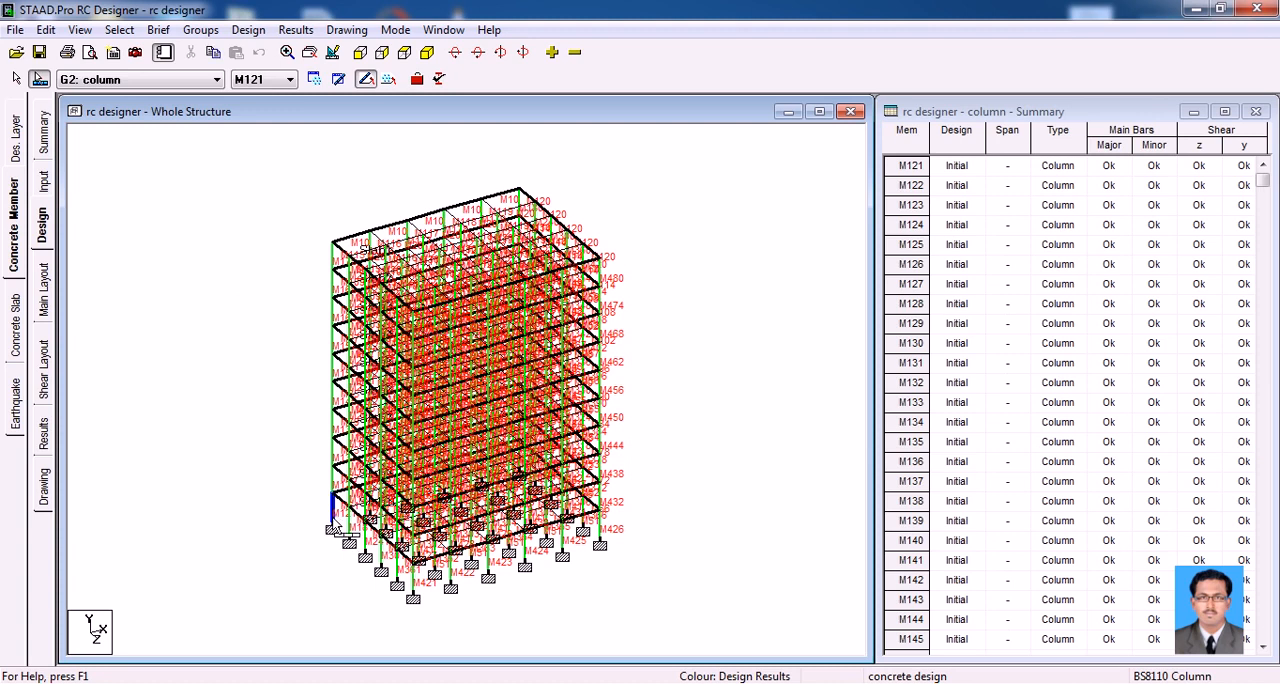
pyautogui.click(43, 290)
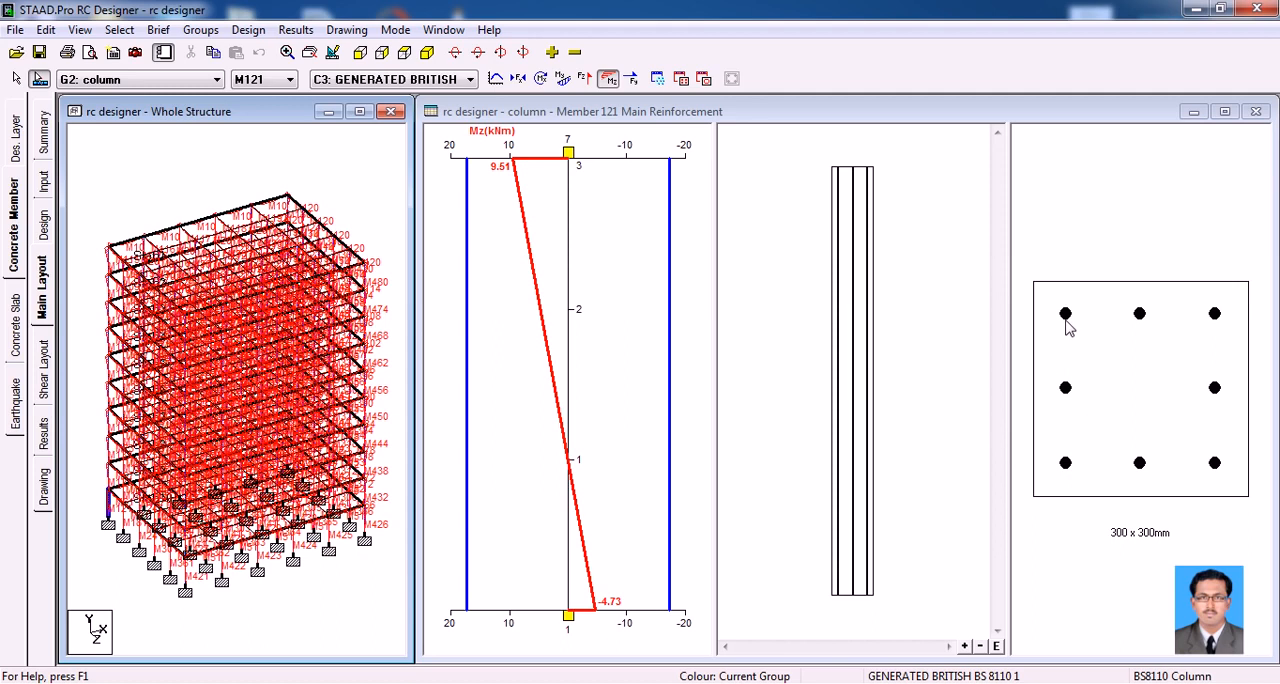
pyautogui.moveTo(1068, 320)
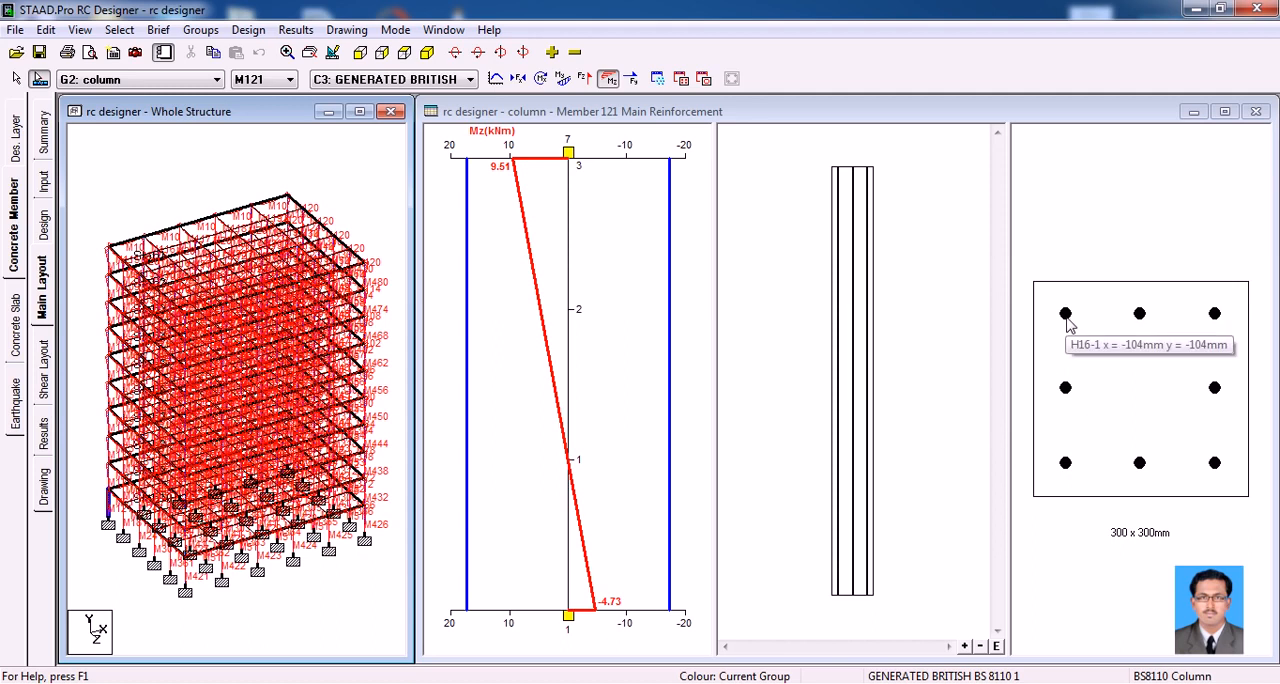
# Compare the main reinforcement layout of column M133 with that of ground-floor column M121 directly below it
pyautogui.click(109, 478)
pyautogui.click(109, 453)
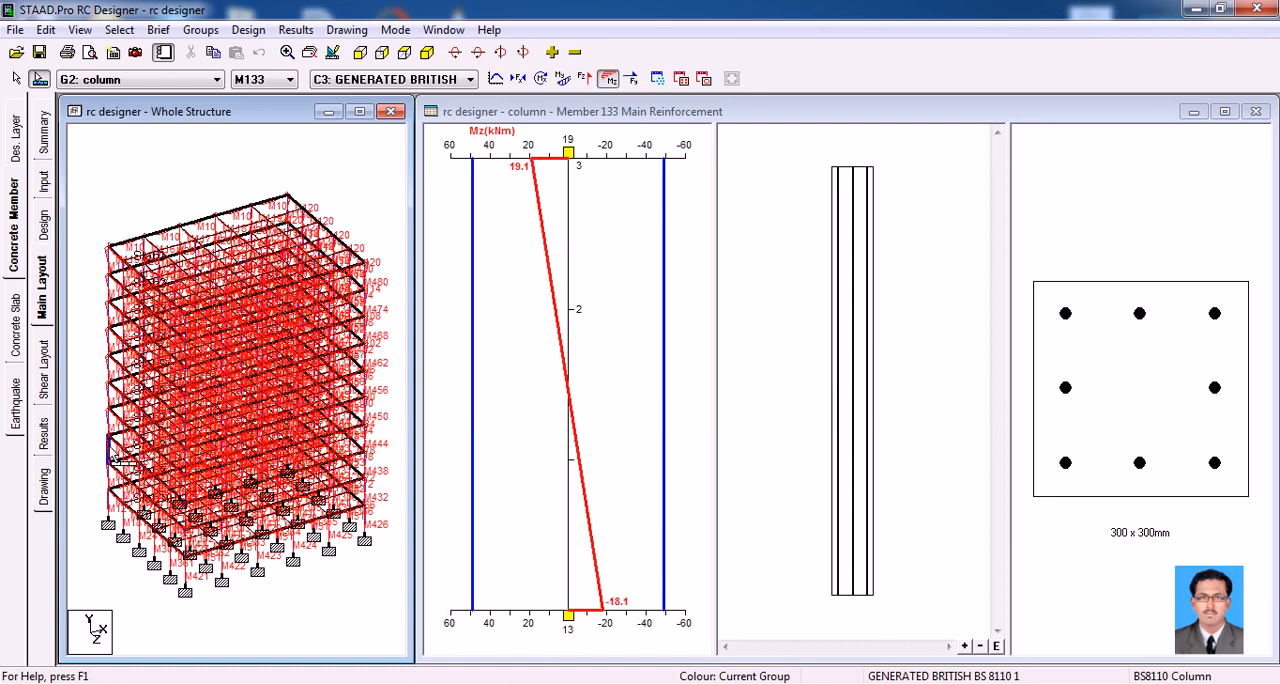
pyautogui.click(109, 505)
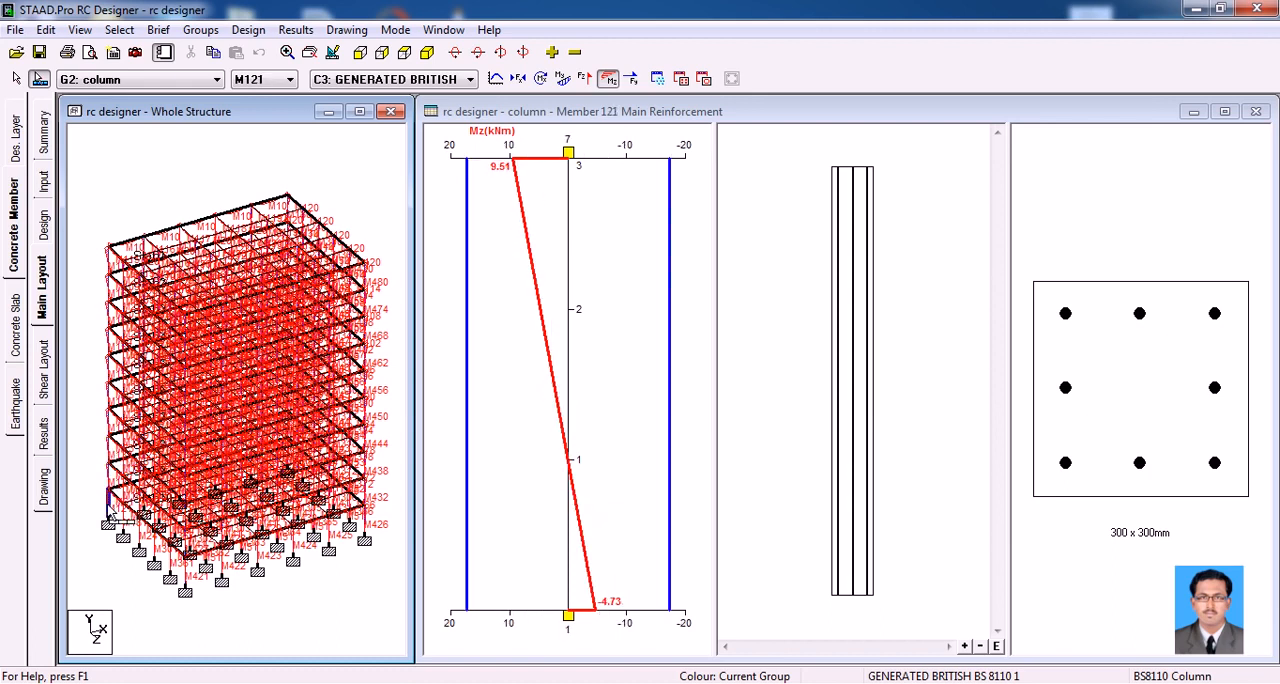
# Review column M121's shear layout, reinforcement results and scheduled bars without exporting a drawing
pyautogui.click(45, 390)
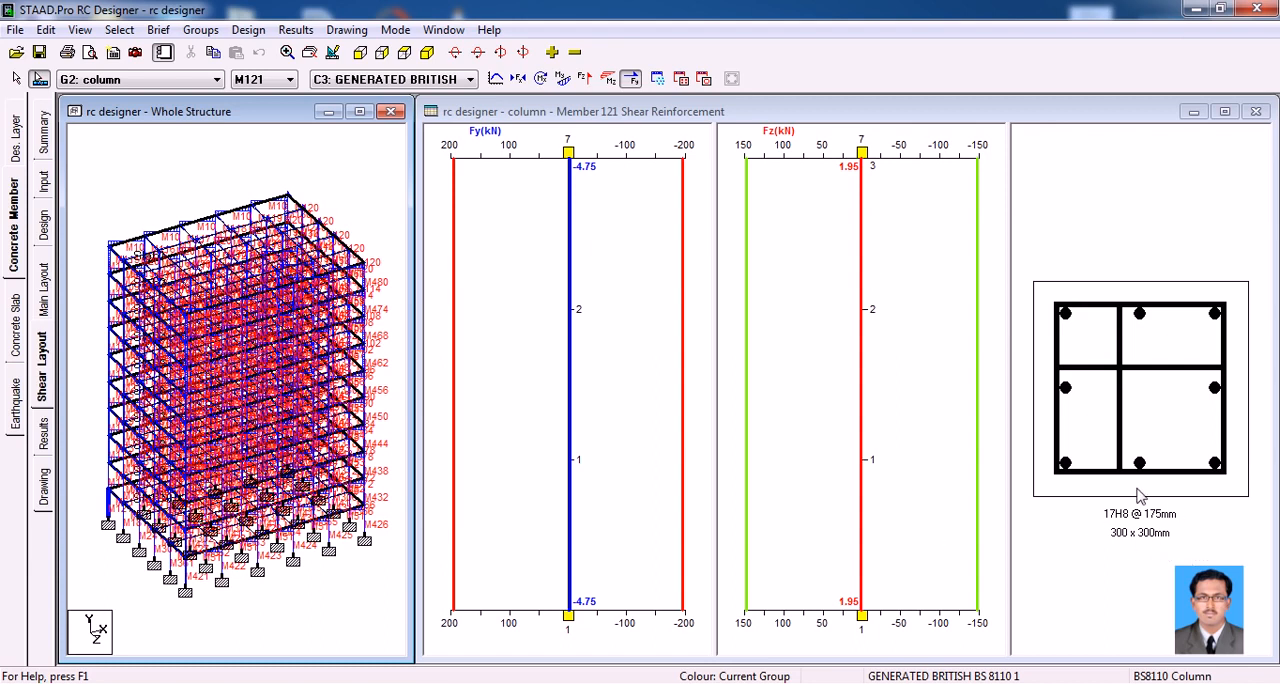
pyautogui.click(48, 434)
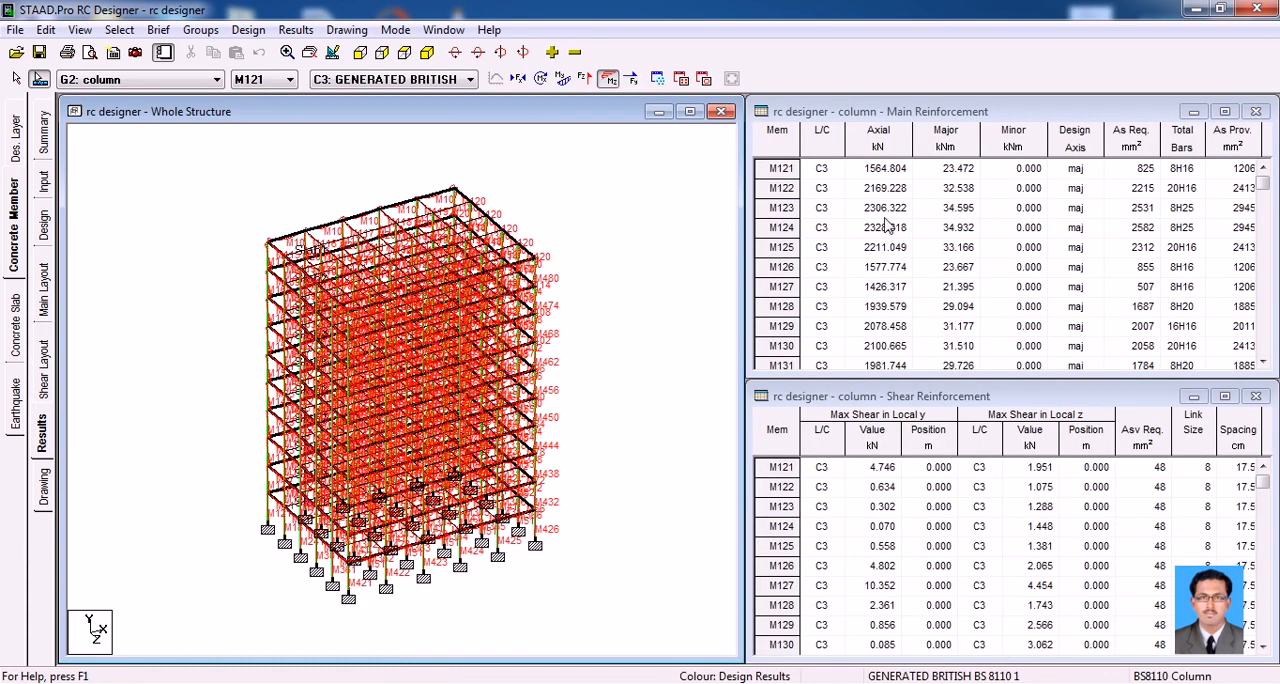
pyautogui.click(44, 488)
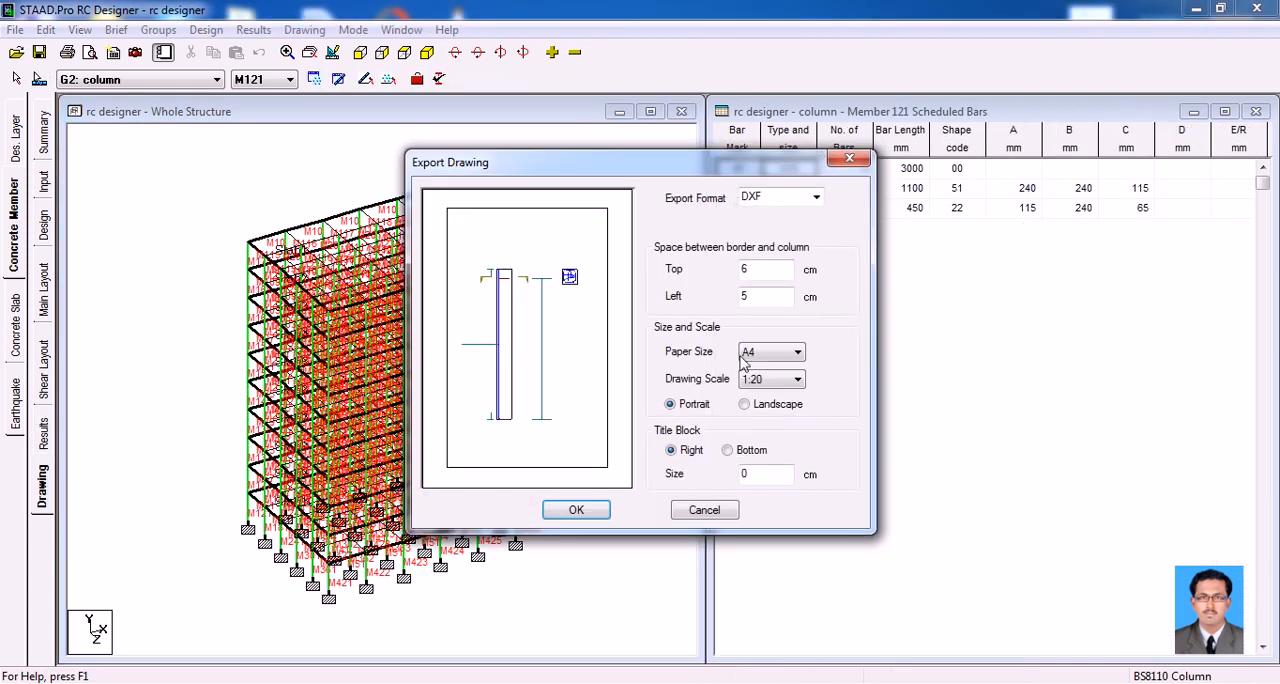
pyautogui.click(704, 510)
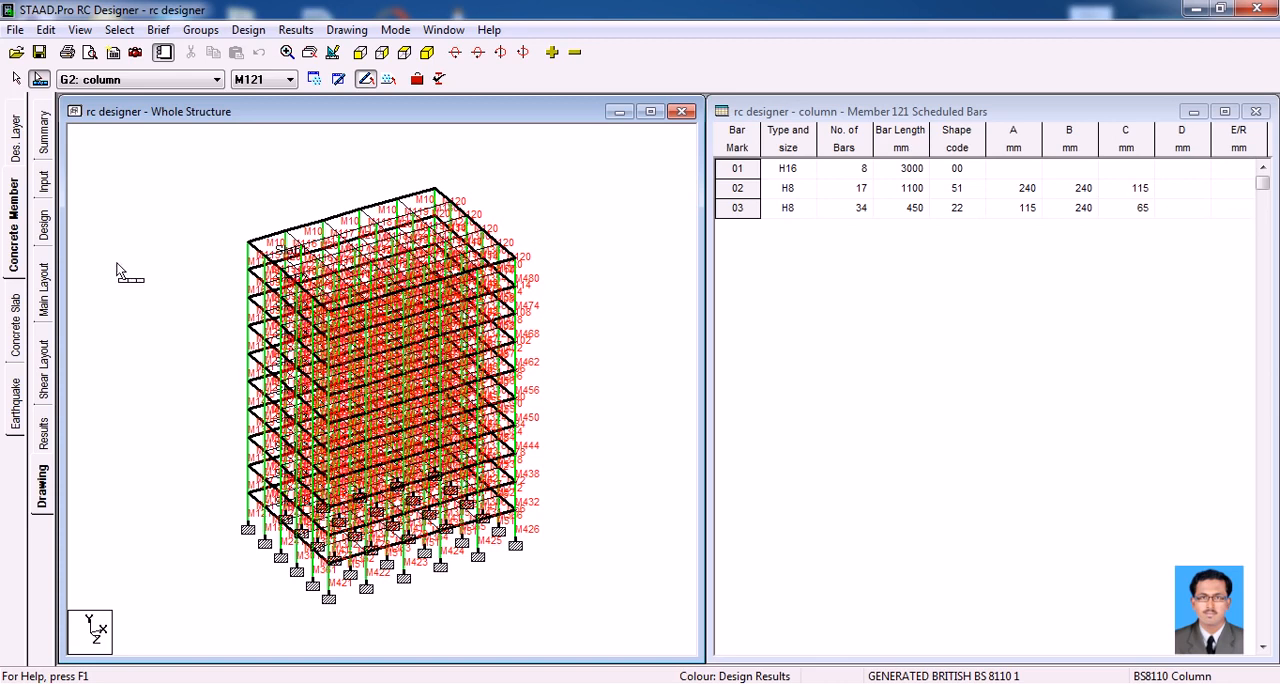
# Switch to concrete slab design and examine the reinforcement directions available for Slab Design 1, keeping Top : X
pyautogui.click(15, 325)
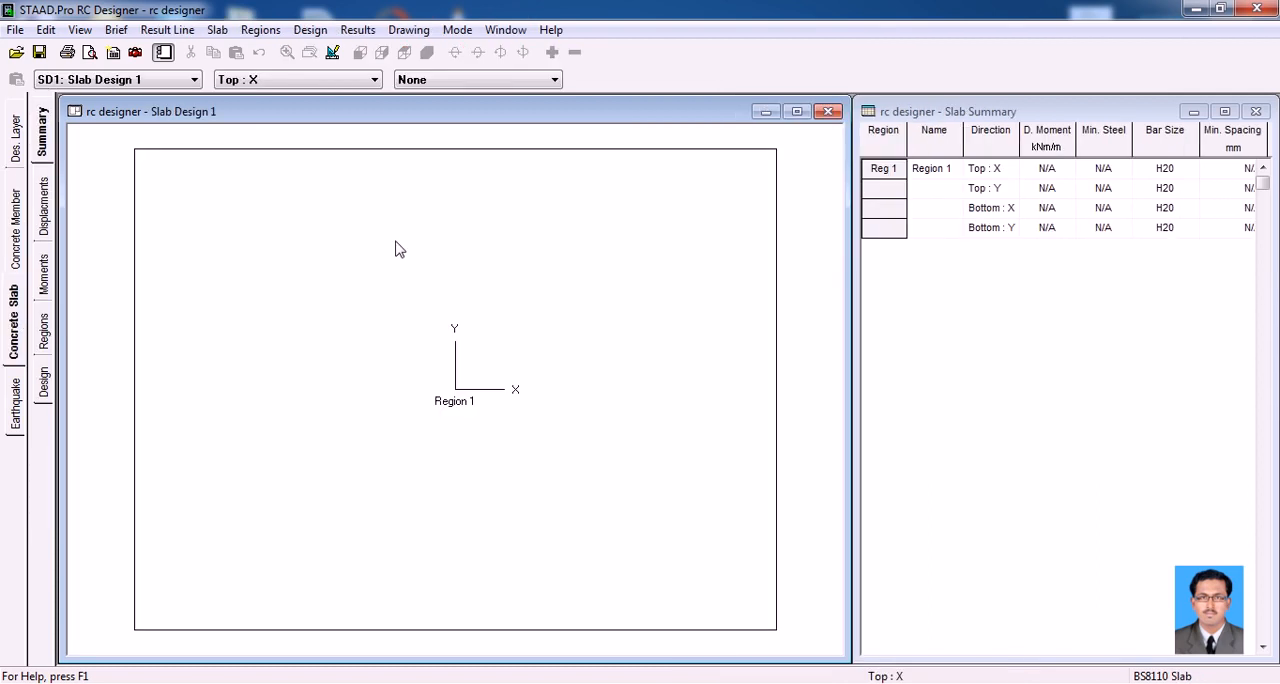
pyautogui.click(138, 80)
pyautogui.click(138, 80)
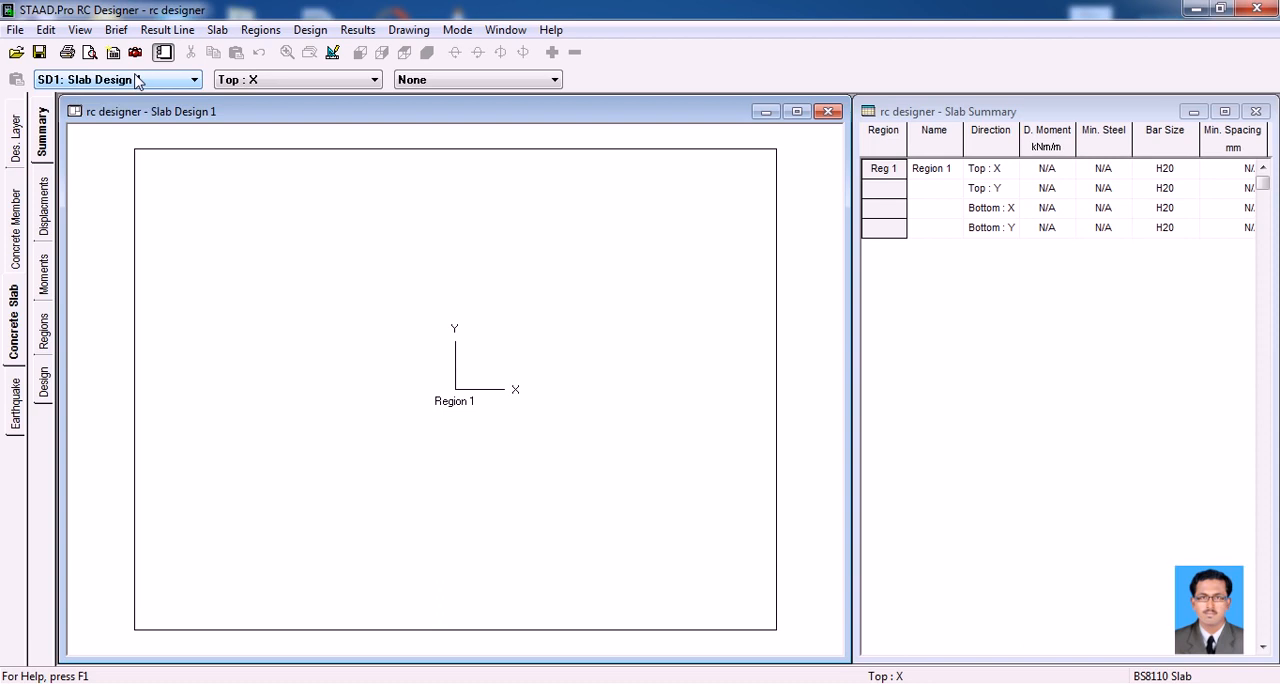
pyautogui.click(276, 80)
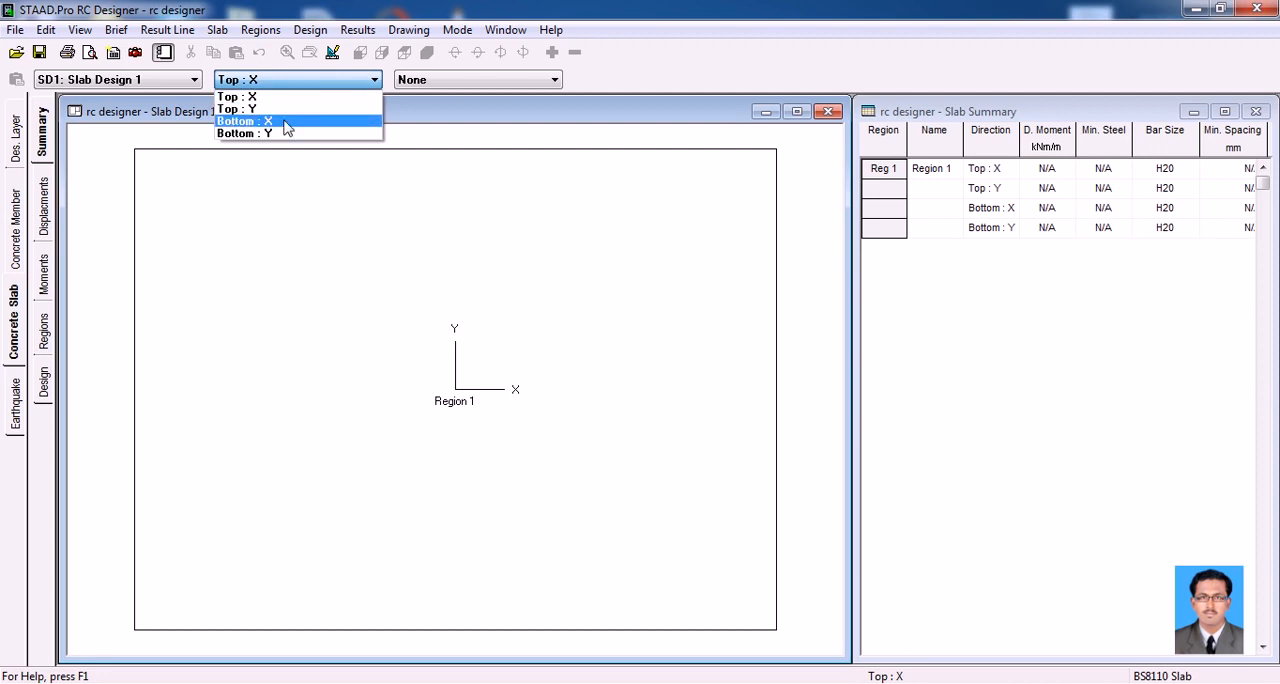
pyautogui.click(392, 263)
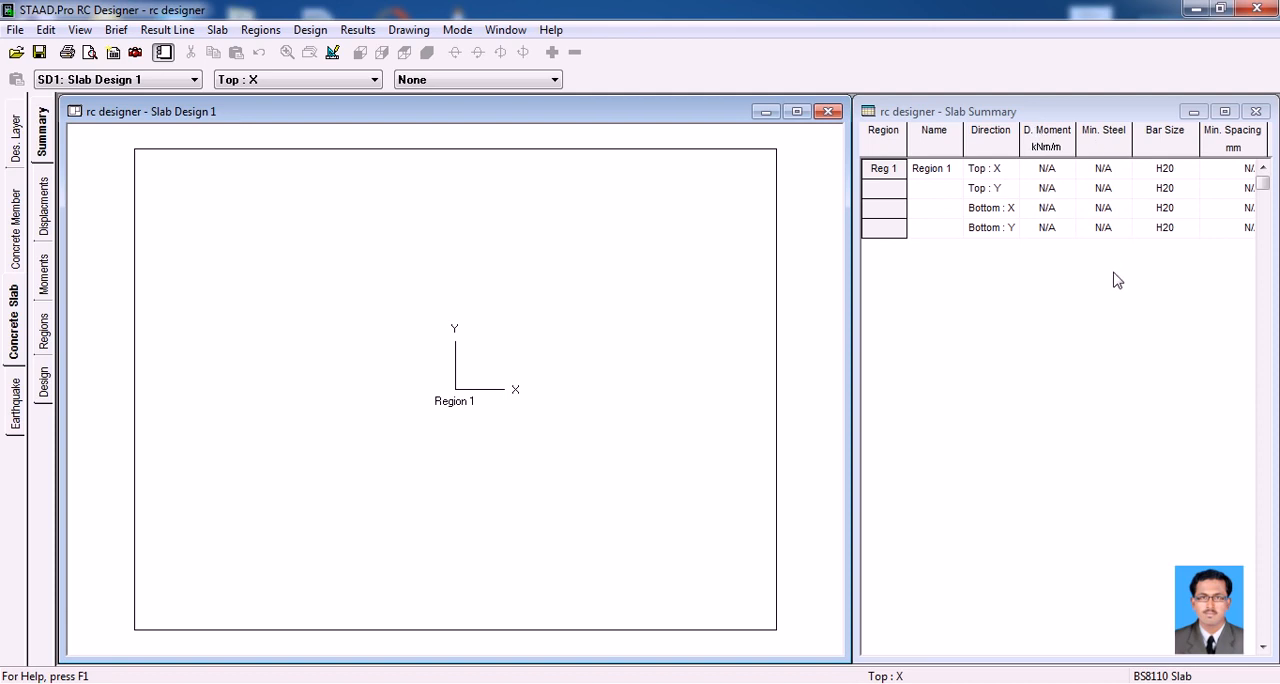
# Show the slab displacements and create a result line parallel to X across the full width at about mid-depth
pyautogui.click(44, 208)
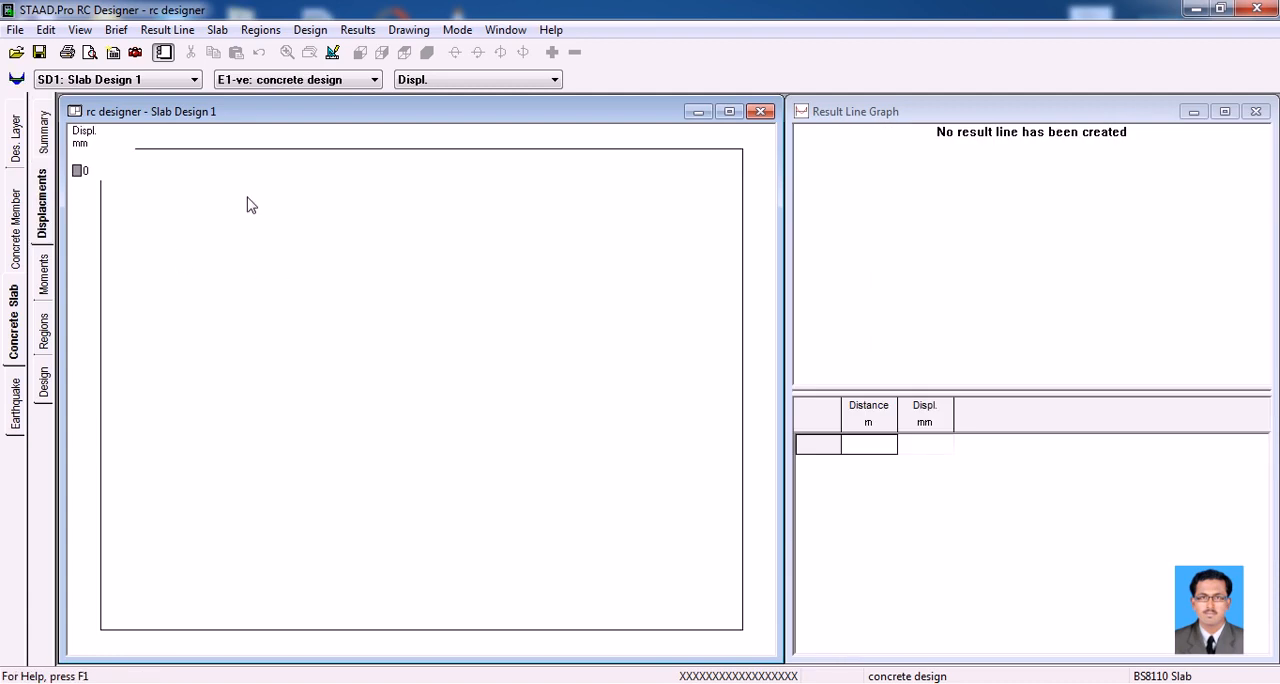
pyautogui.click(170, 32)
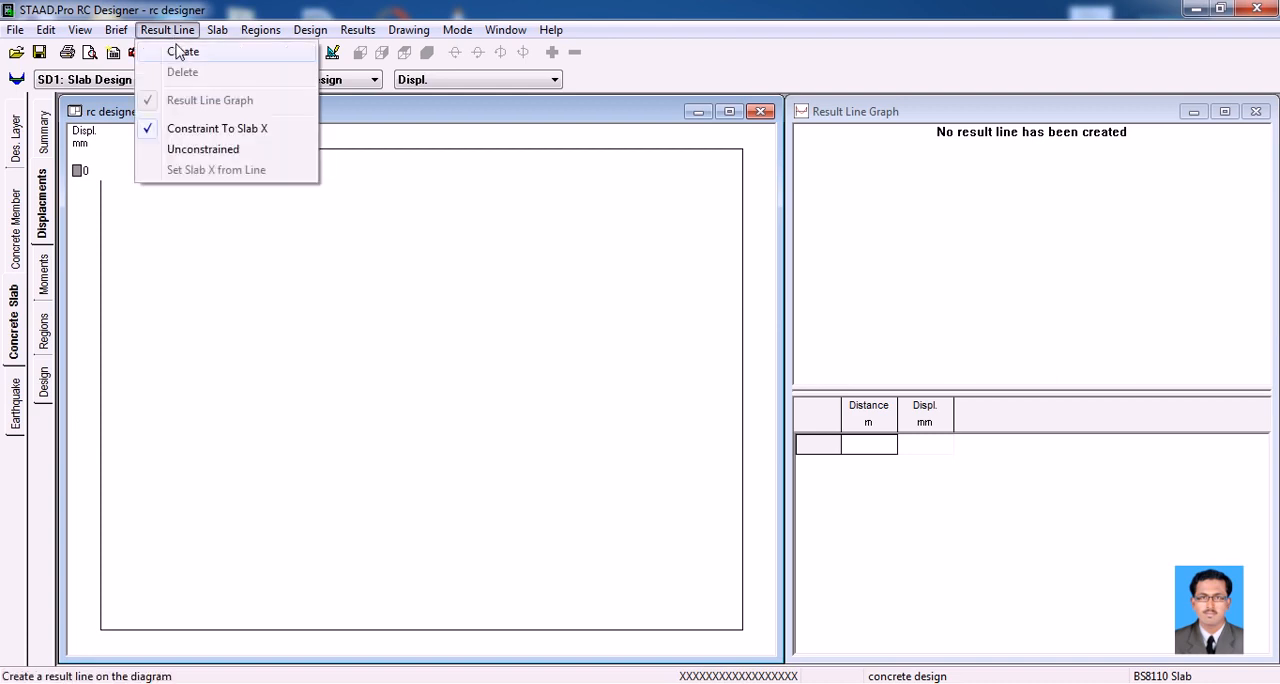
pyautogui.click(180, 52)
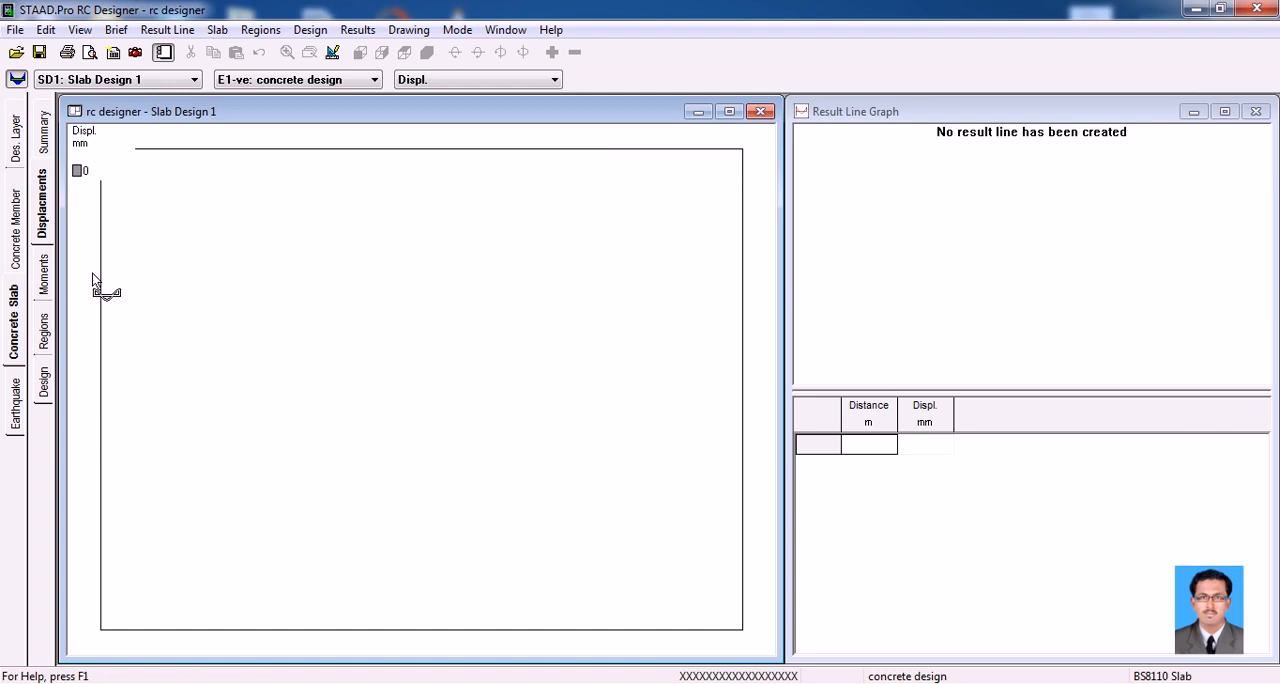
pyautogui.click(755, 270)
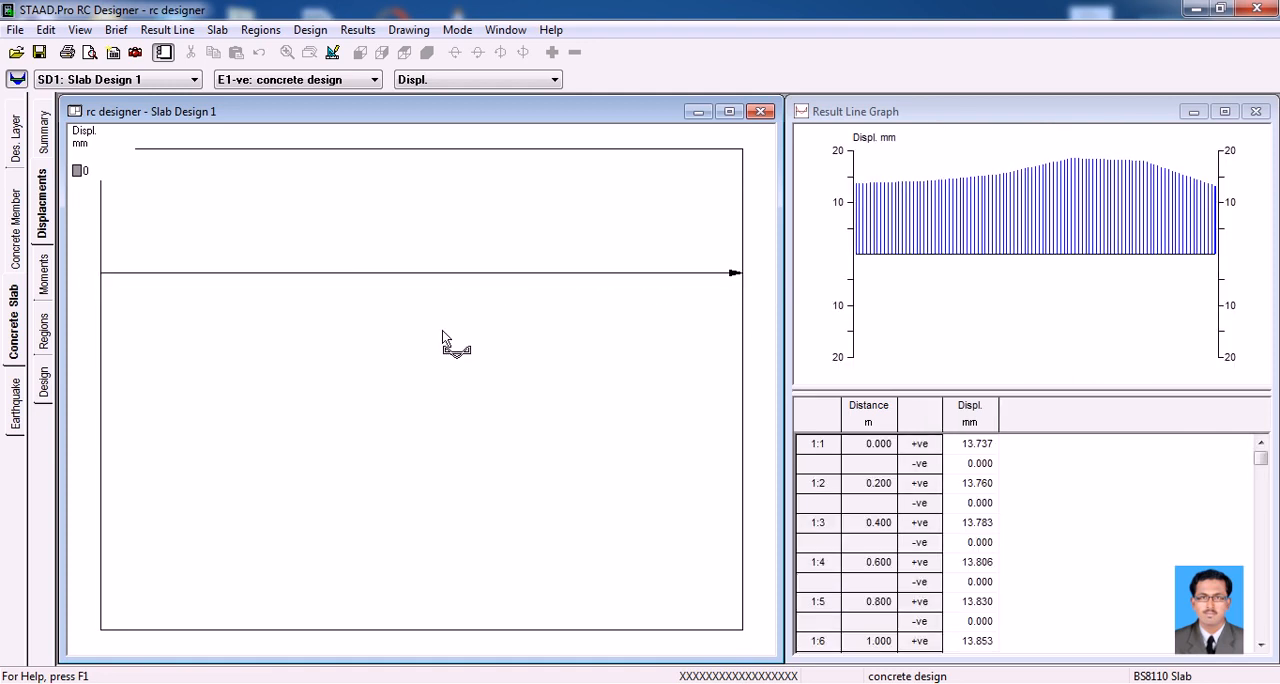
pyautogui.click(84, 398)
pyautogui.click(759, 391)
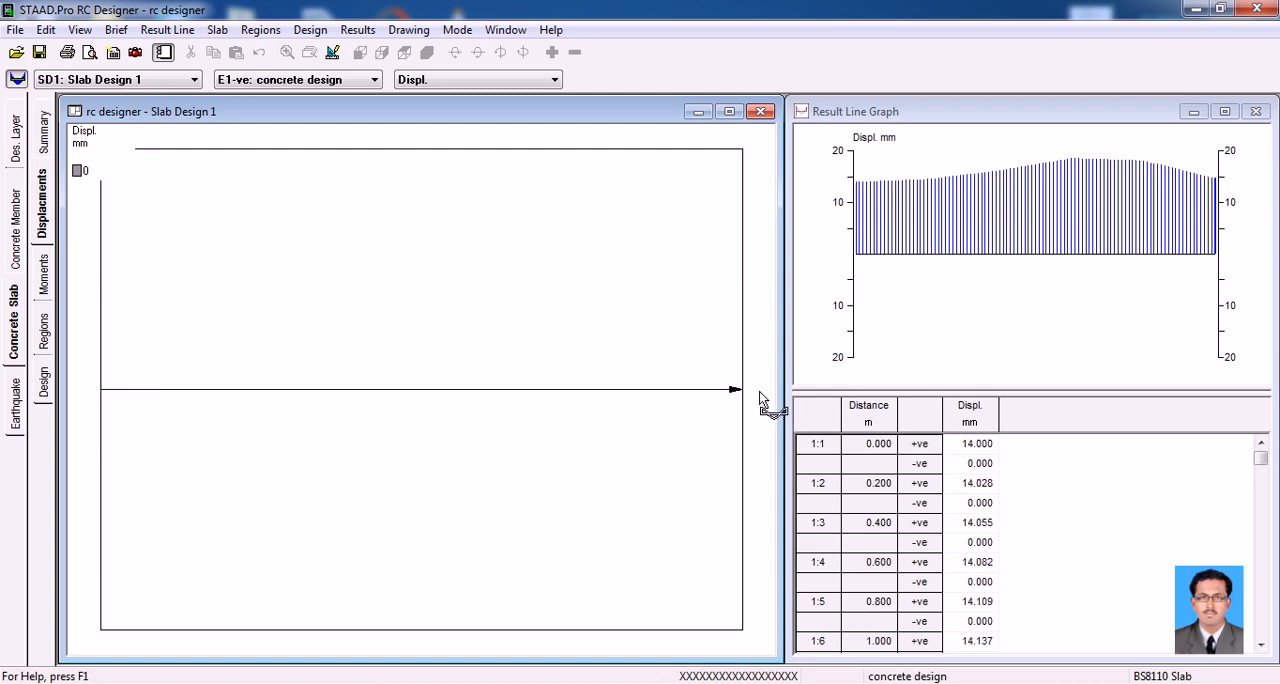
# Display the slab contours for load case C3: GENERATED BRITISH, first as displacements and finally as MX moments
pyautogui.click(328, 84)
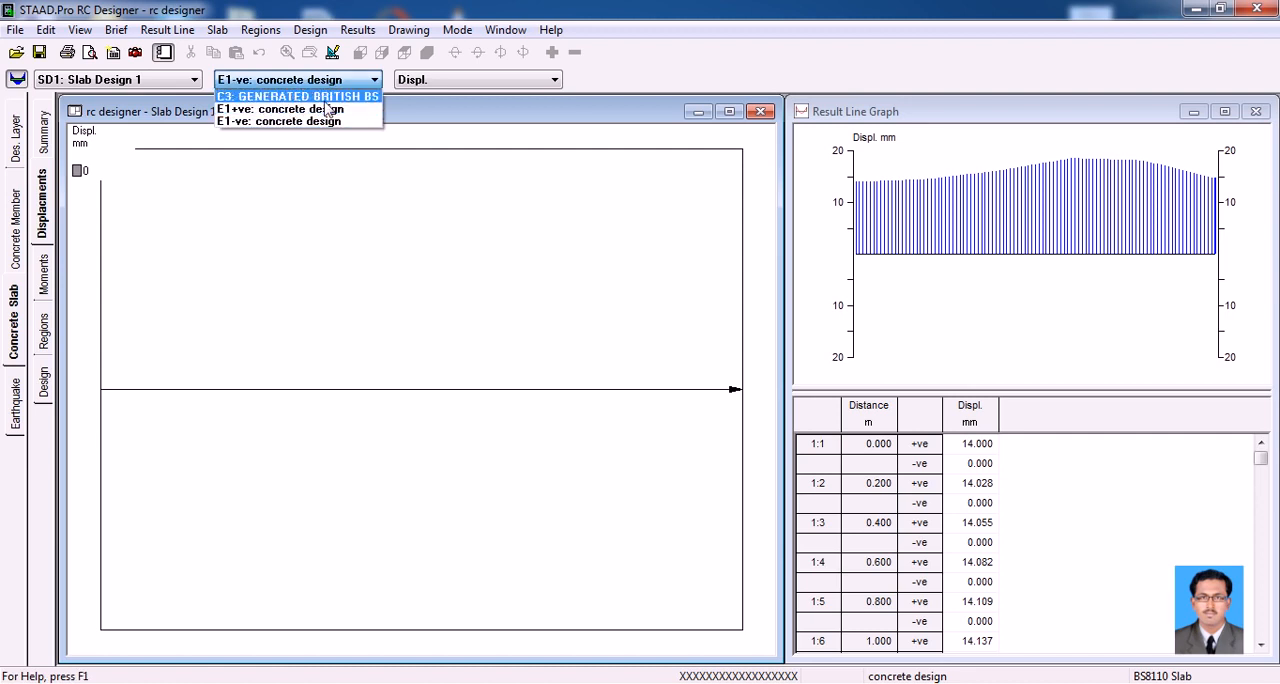
pyautogui.click(324, 97)
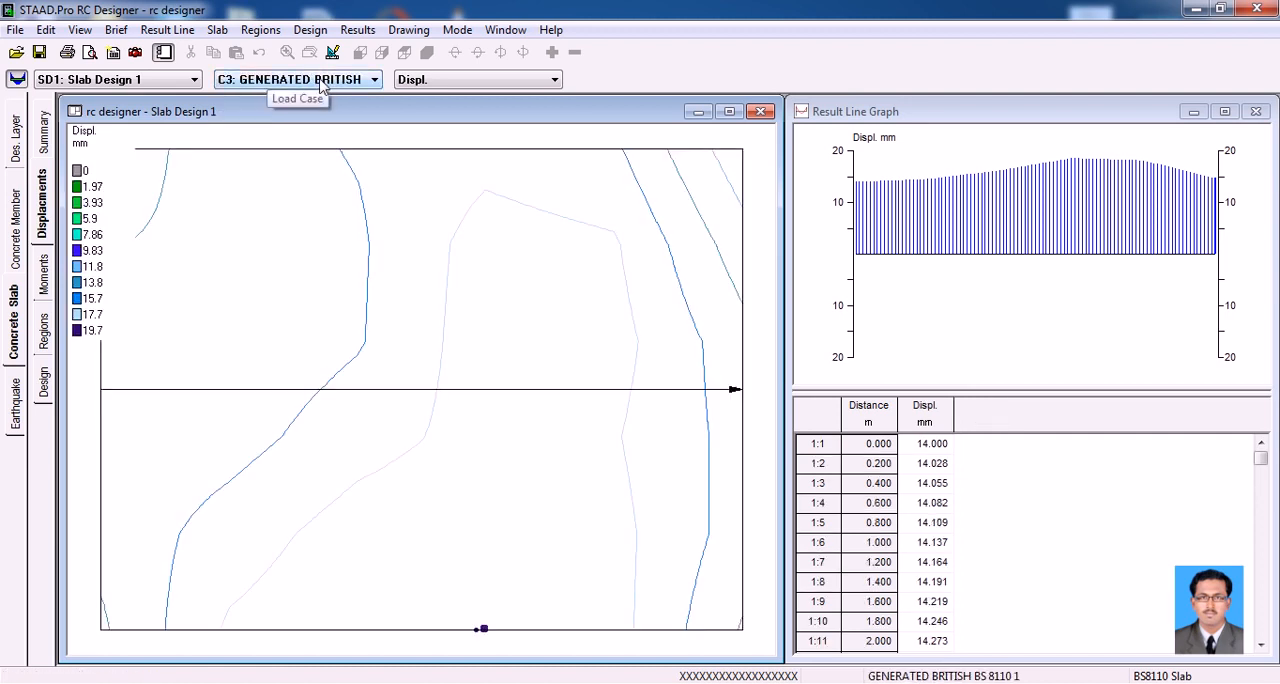
pyautogui.click(322, 87)
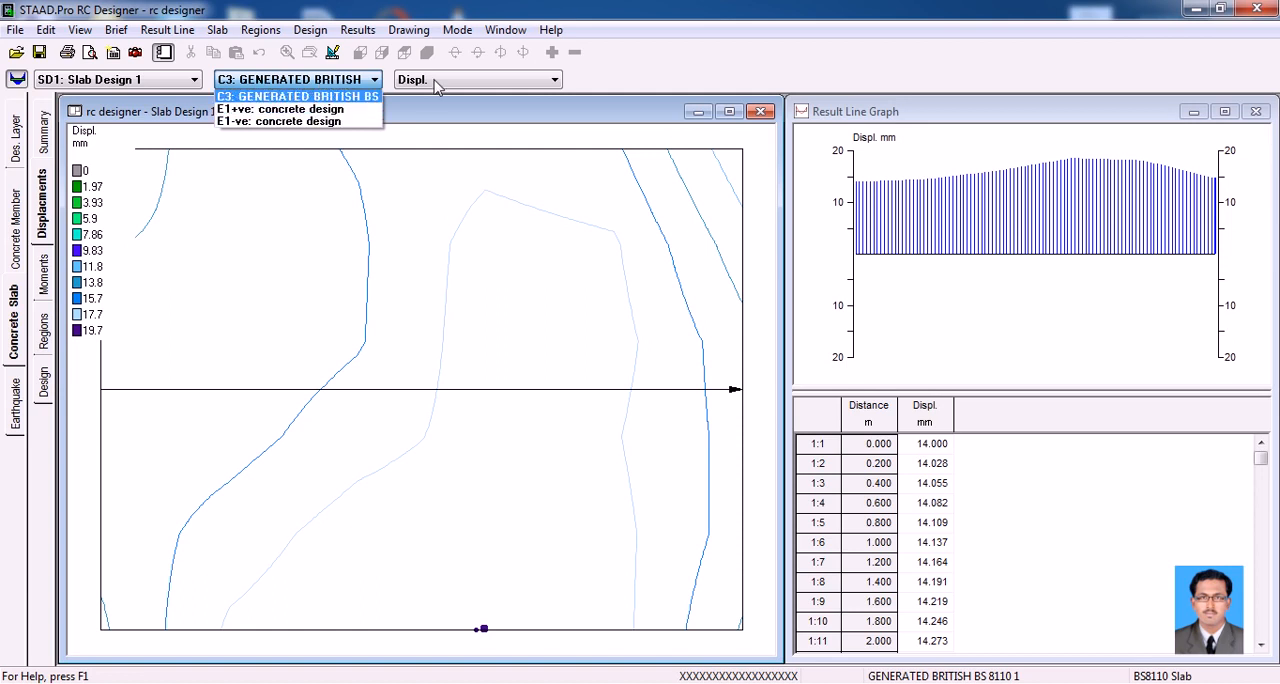
pyautogui.click(434, 88)
pyautogui.click(436, 89)
pyautogui.click(436, 121)
# Examine the slab's Max Top and Max Btm stress contours and result line graphs
pyautogui.click(449, 88)
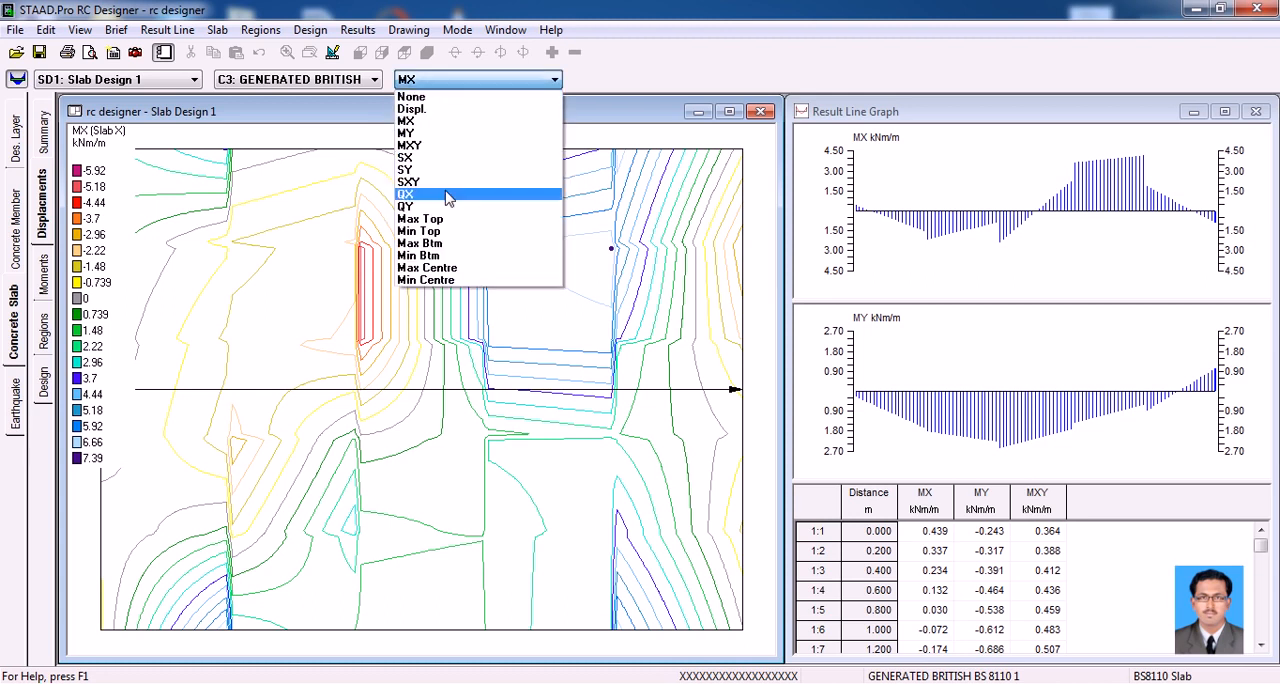
pyautogui.click(437, 219)
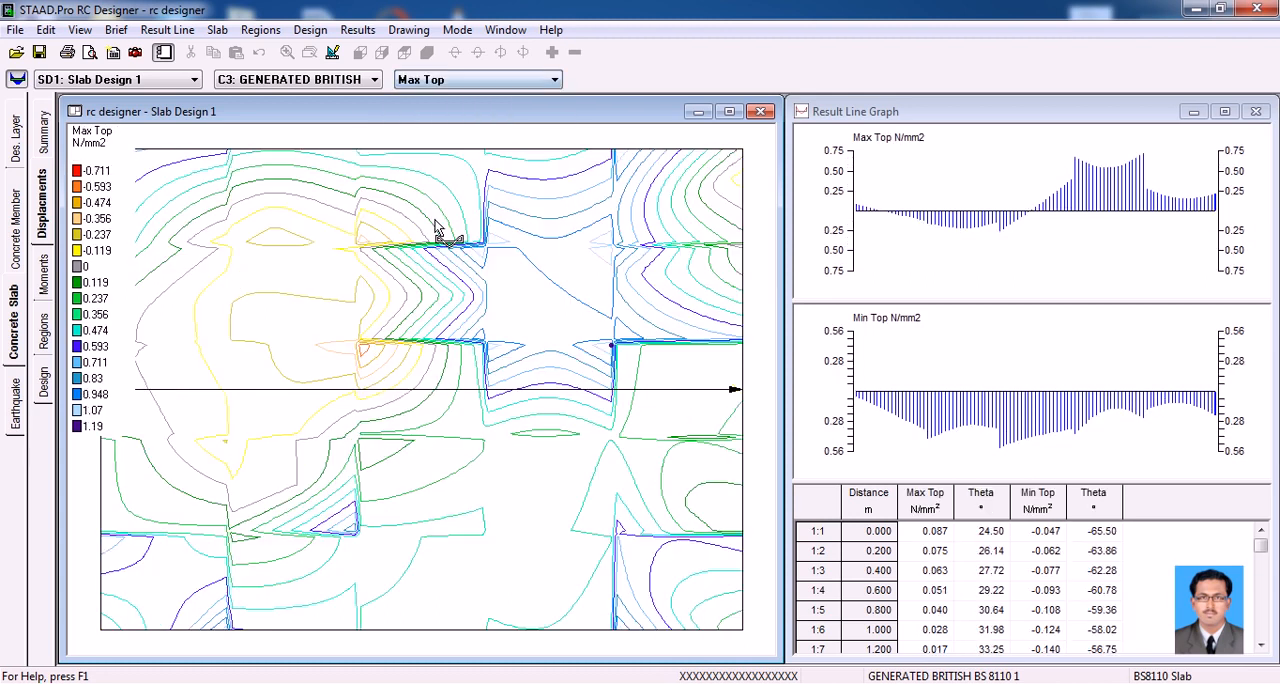
pyautogui.click(455, 88)
pyautogui.click(420, 243)
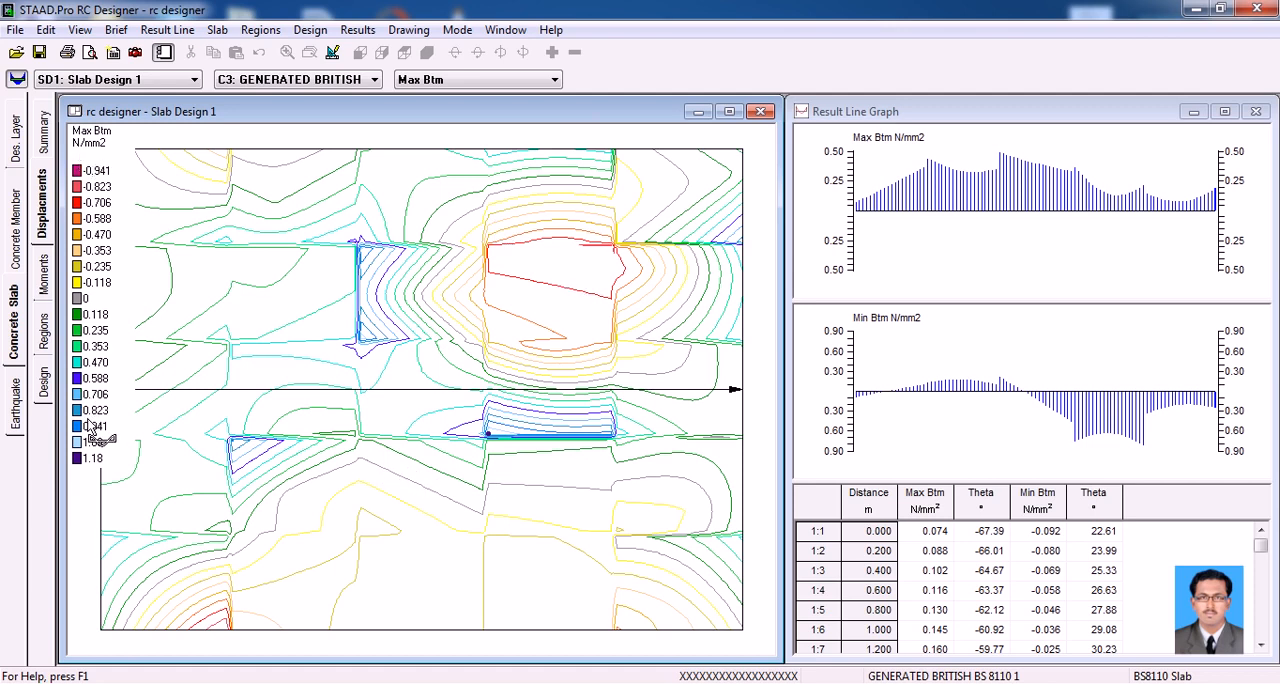
# Review the slab's MX moment results and switch the moments view to the Displ. contours for load case C3
pyautogui.click(49, 284)
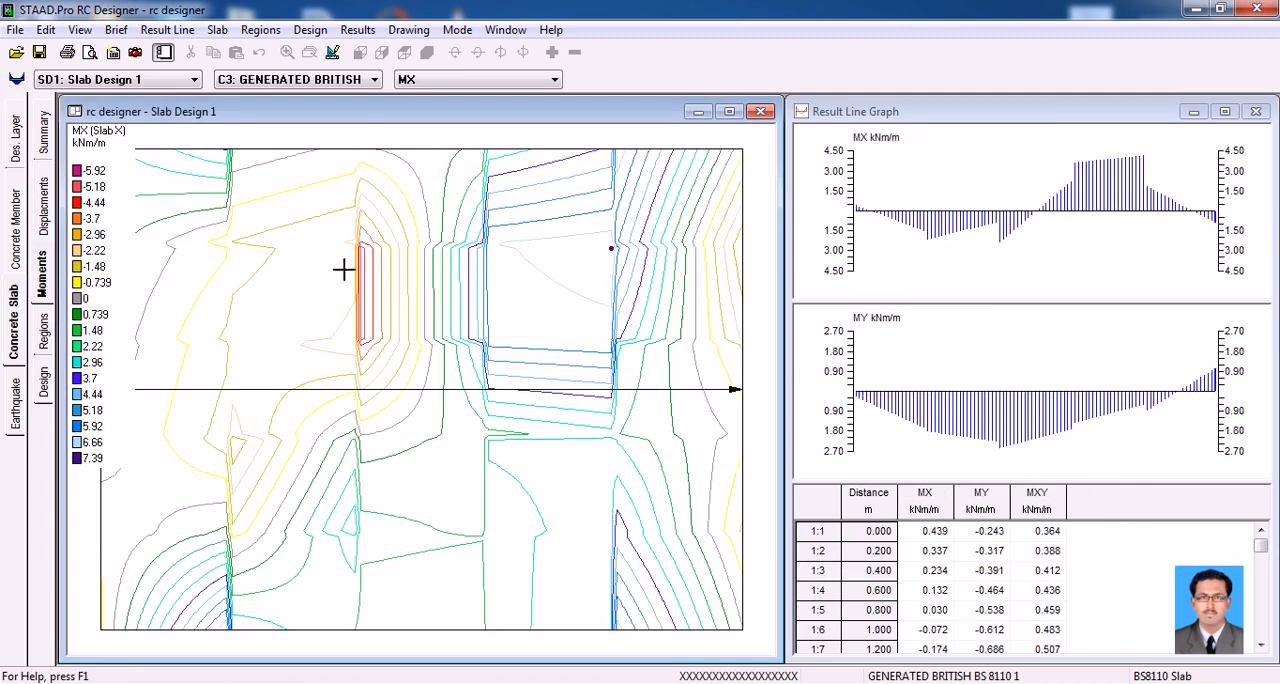
pyautogui.click(447, 80)
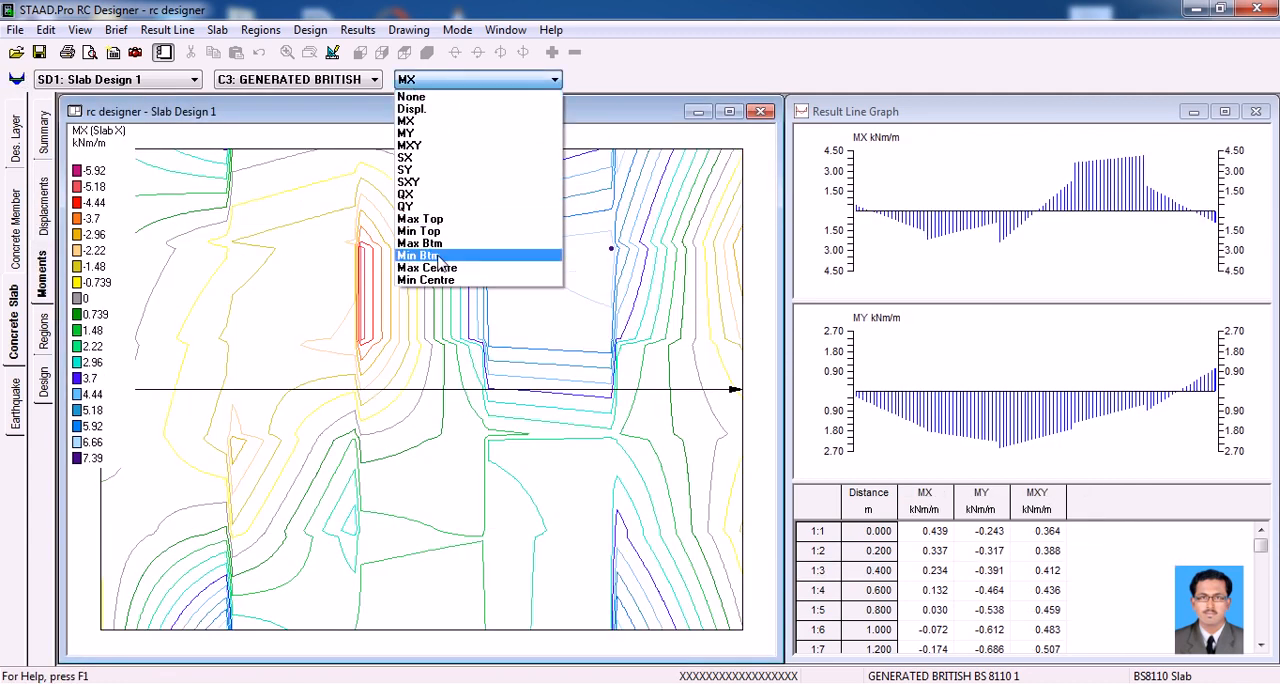
pyautogui.click(418, 108)
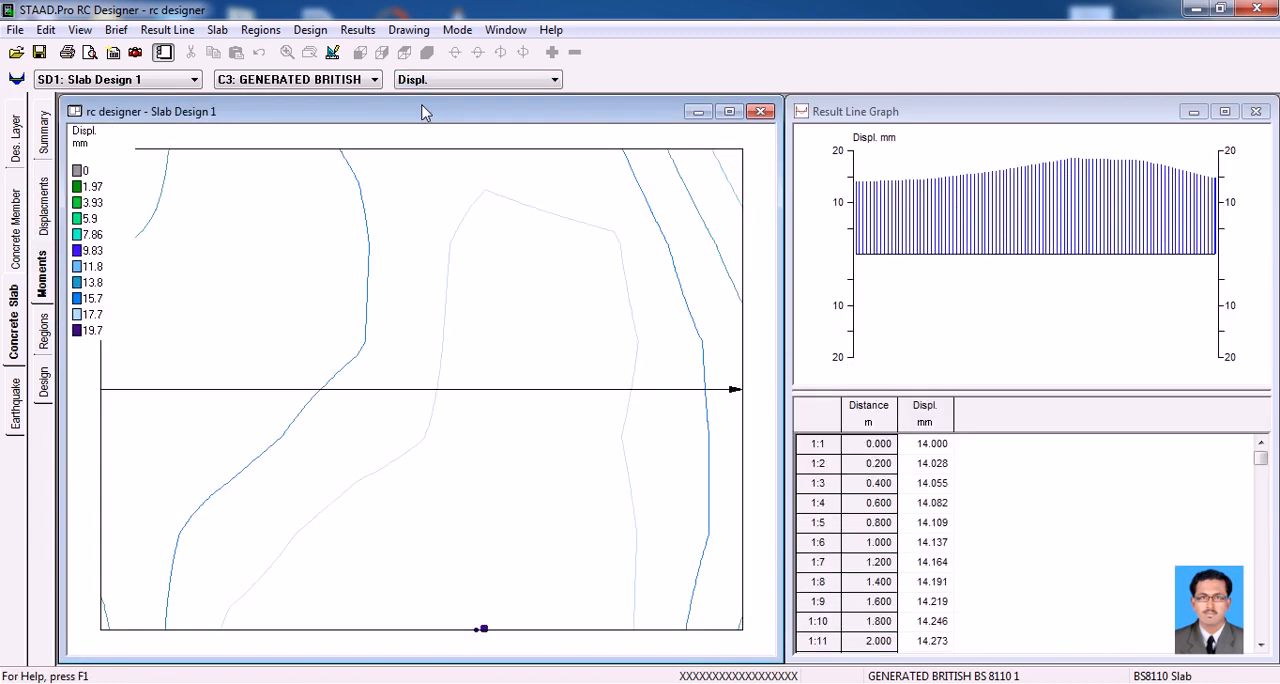
pyautogui.click(300, 79)
pyautogui.click(278, 207)
# Draw a region boundary parallel to X across the slab between the first side nodes below its upper edge
pyautogui.click(44, 340)
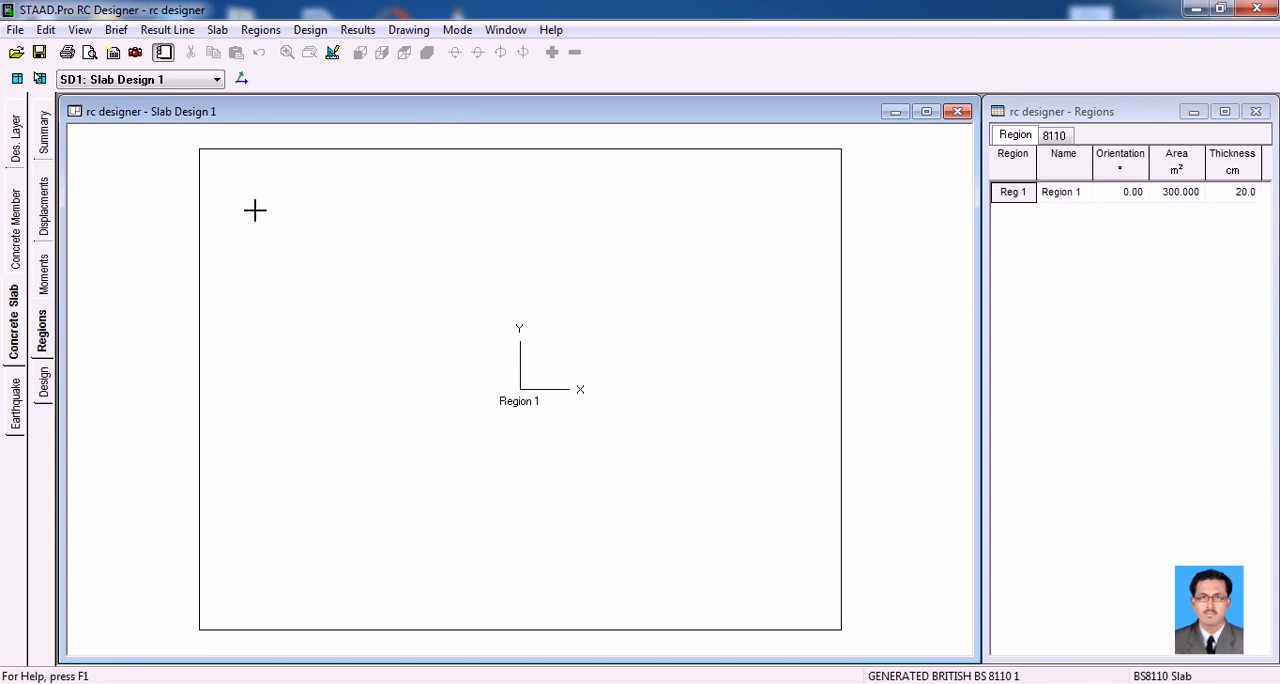
pyautogui.click(260, 31)
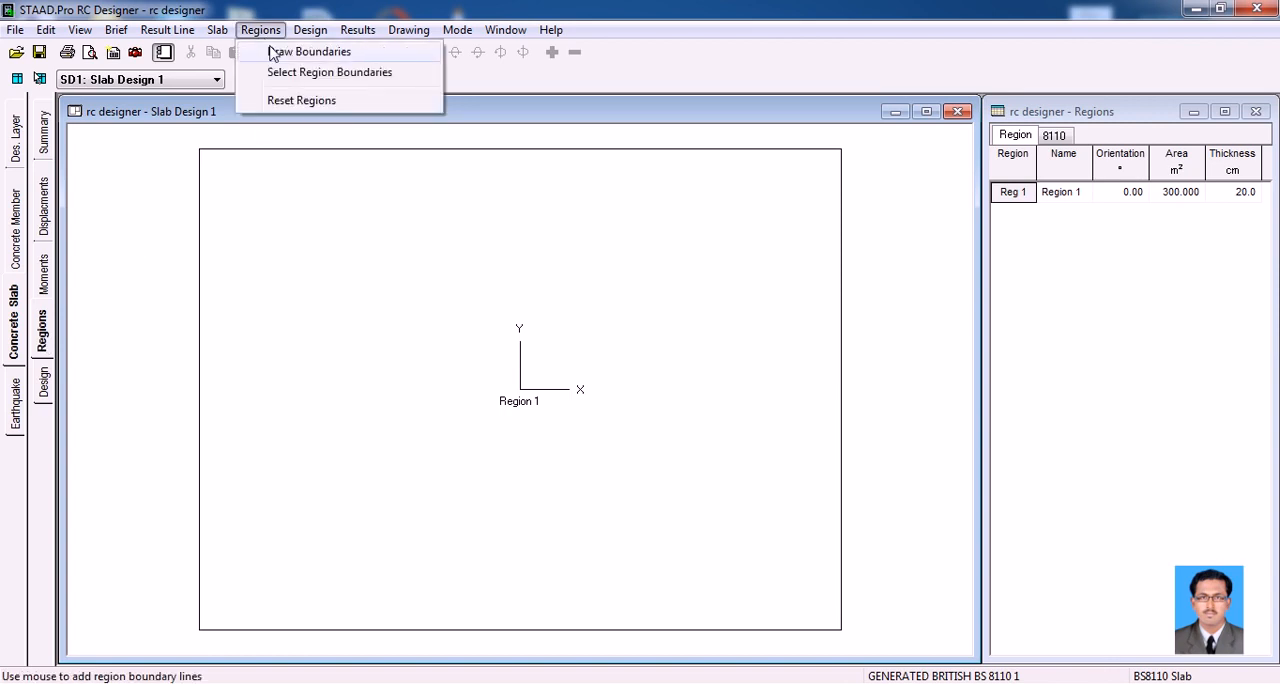
pyautogui.click(294, 74)
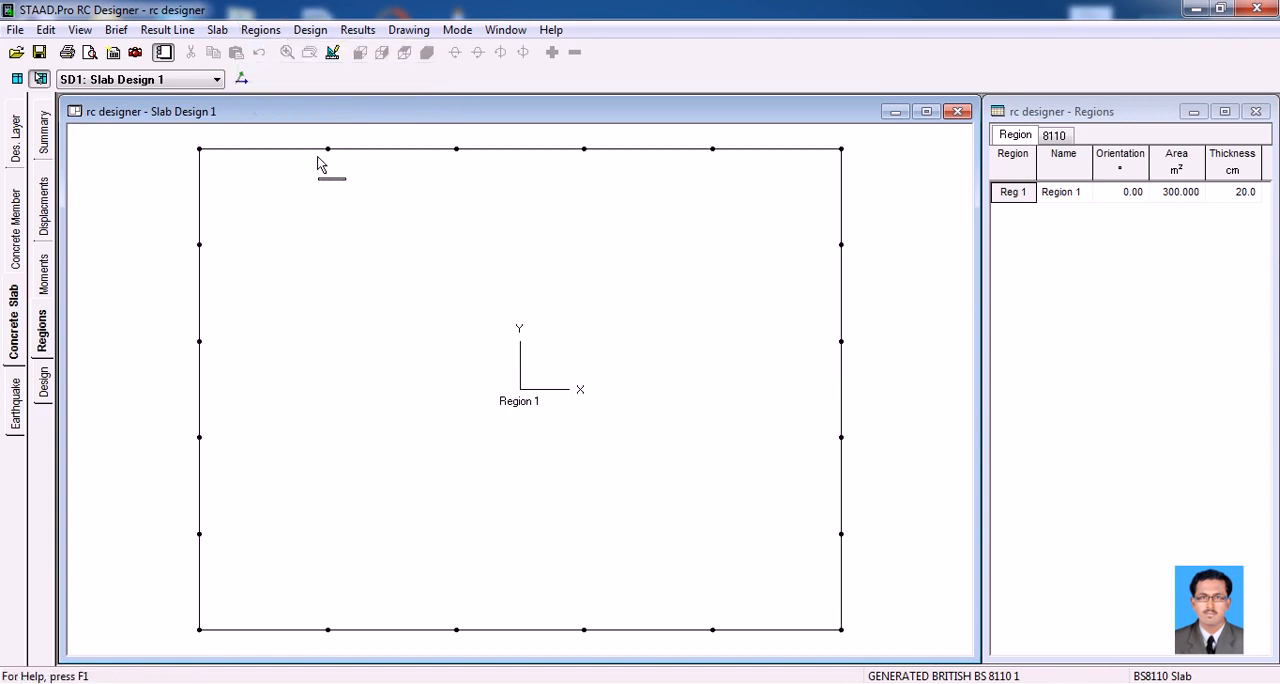
pyautogui.click(304, 30)
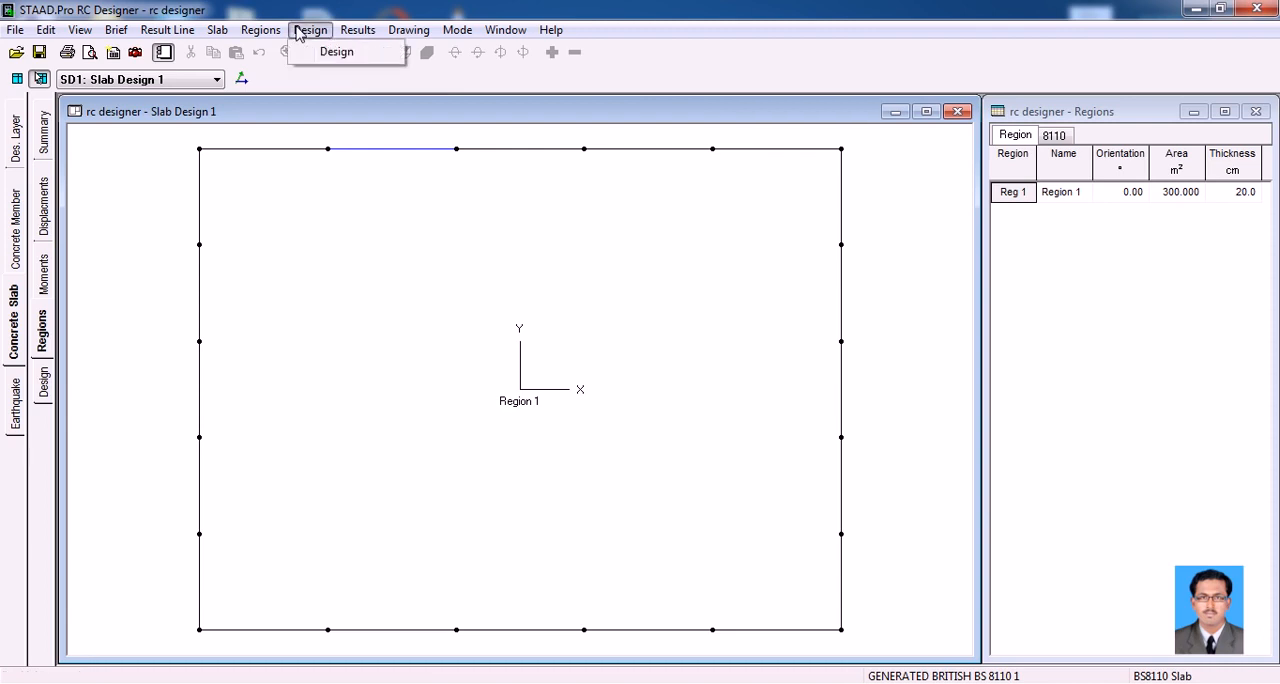
pyautogui.click(280, 51)
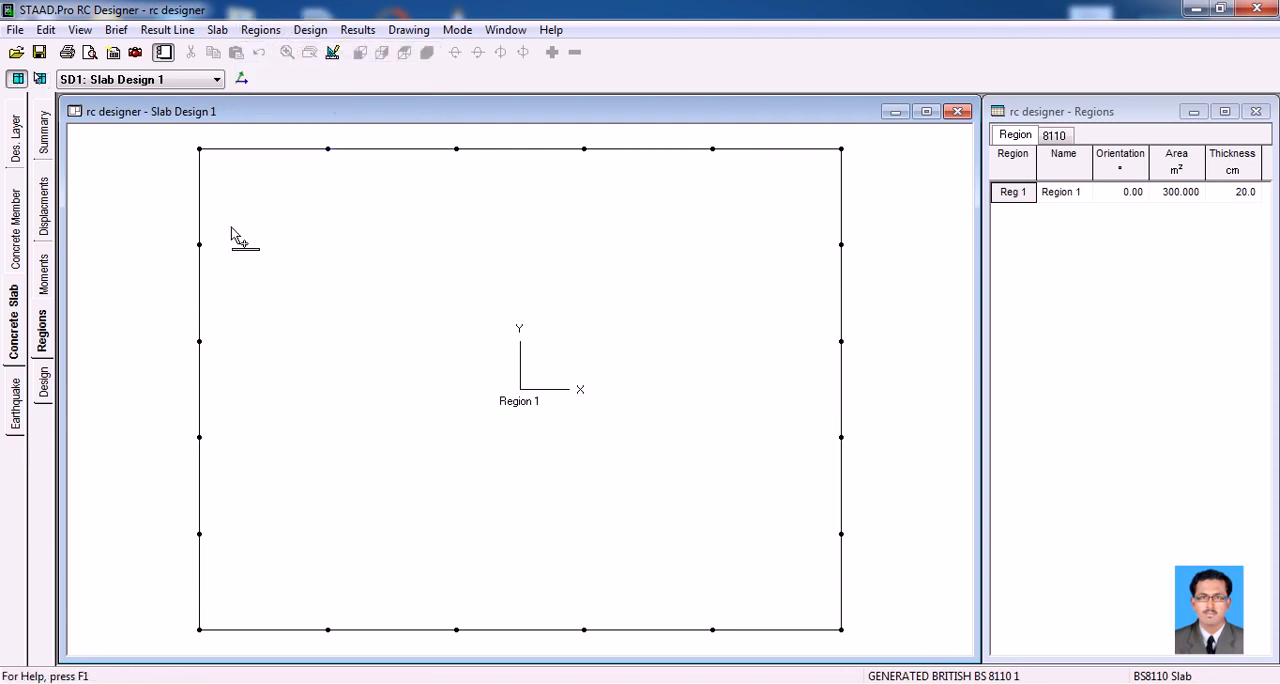
pyautogui.click(200, 246)
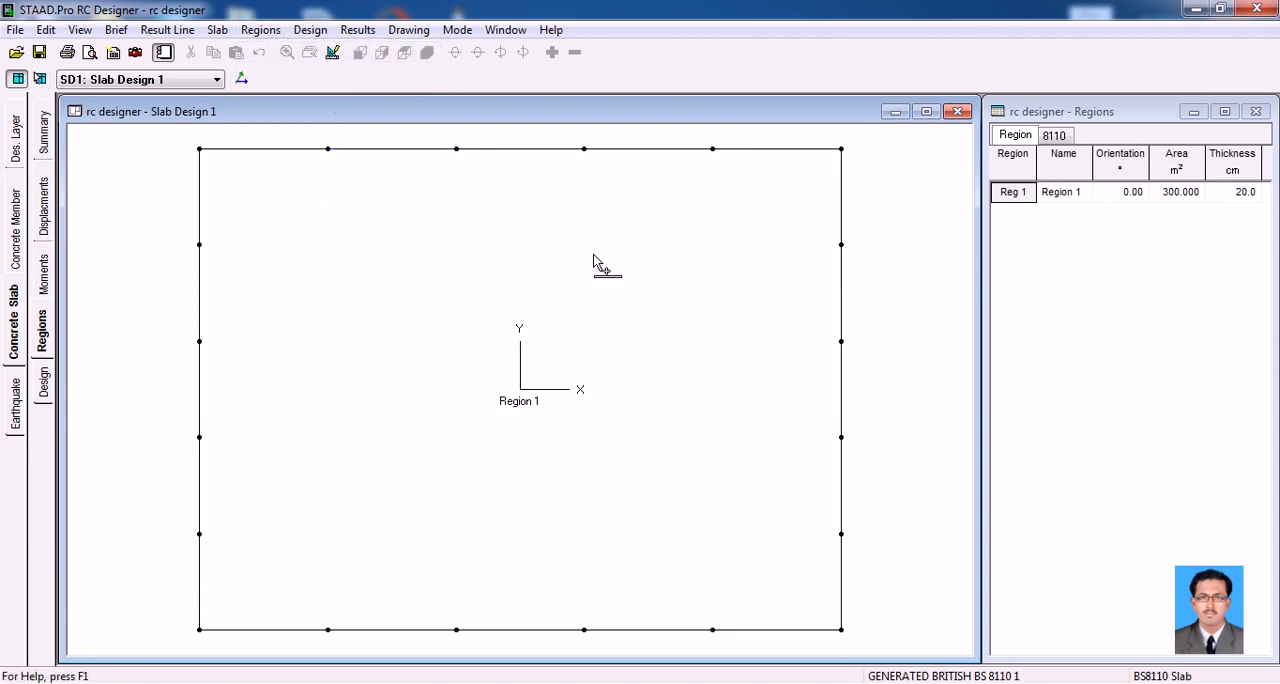
pyautogui.click(837, 251)
# Draw a region boundary parallel to Y one bay from the slab's left edge and one parallel to X two bays below its upper edge
pyautogui.click(326, 630)
pyautogui.click(328, 150)
pyautogui.click(202, 342)
pyautogui.click(842, 342)
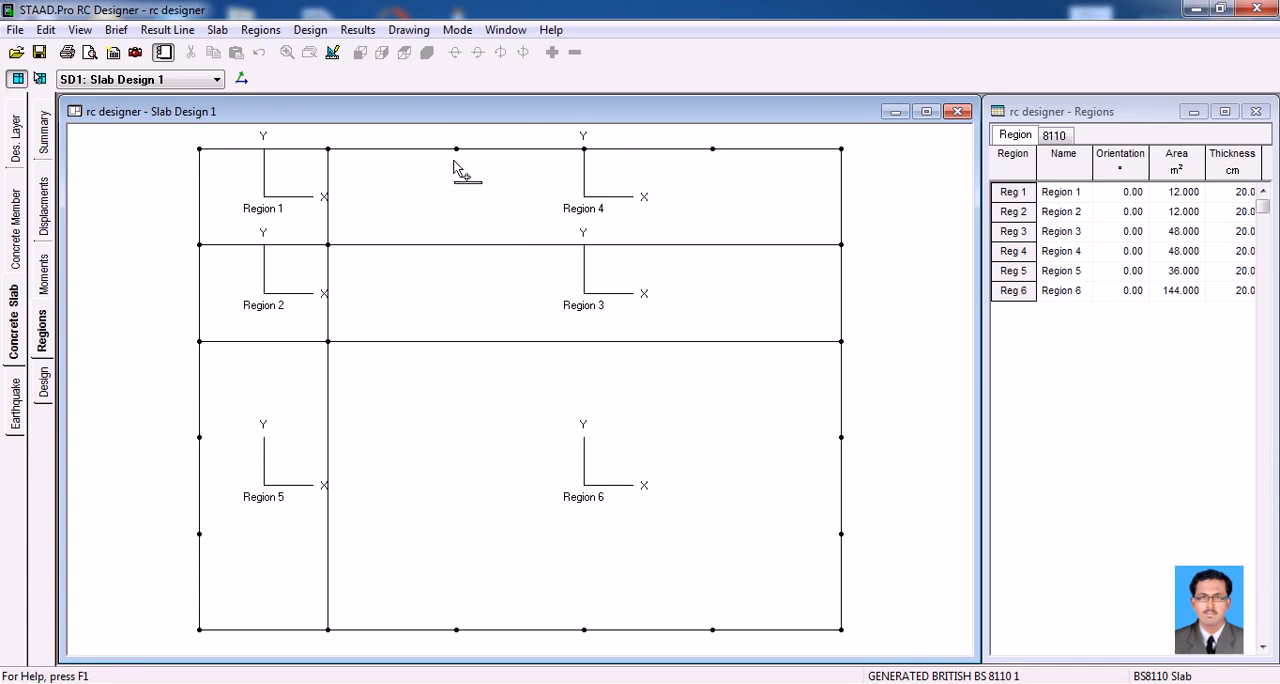
# Draw three more region boundaries parallel to Y between the remaining opposite edge nodes to form five equal bays
pyautogui.click(456, 150)
pyautogui.click(456, 630)
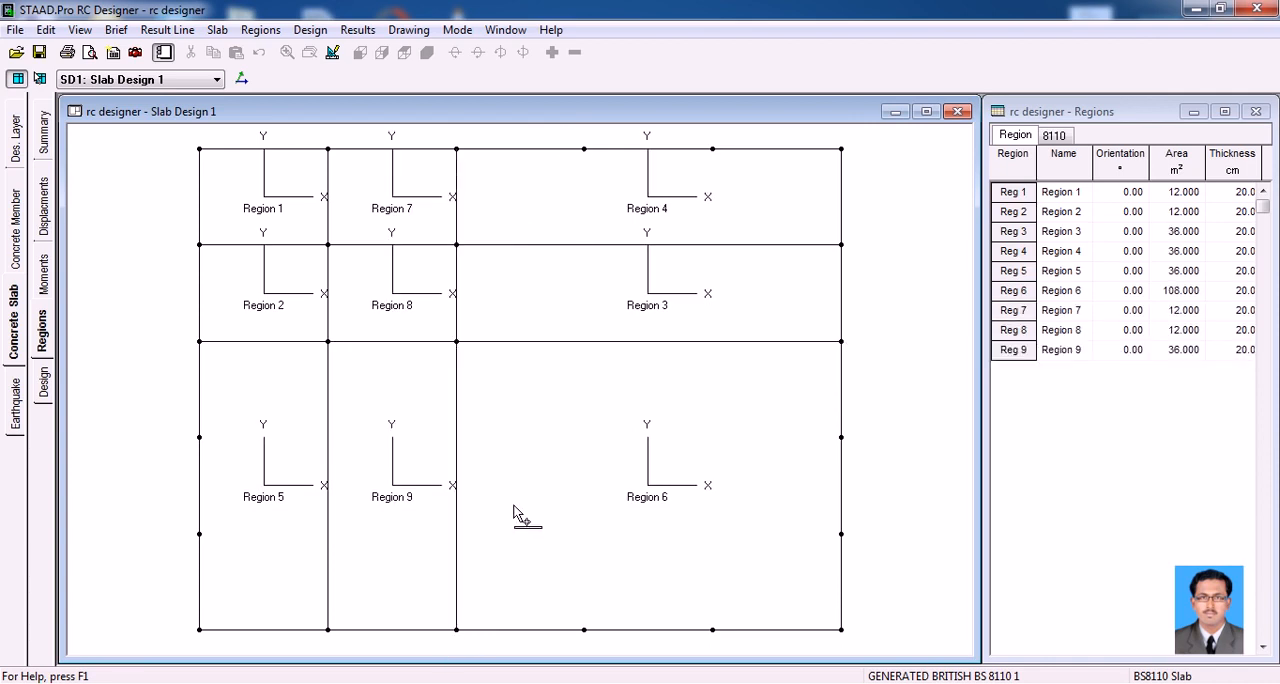
pyautogui.click(584, 149)
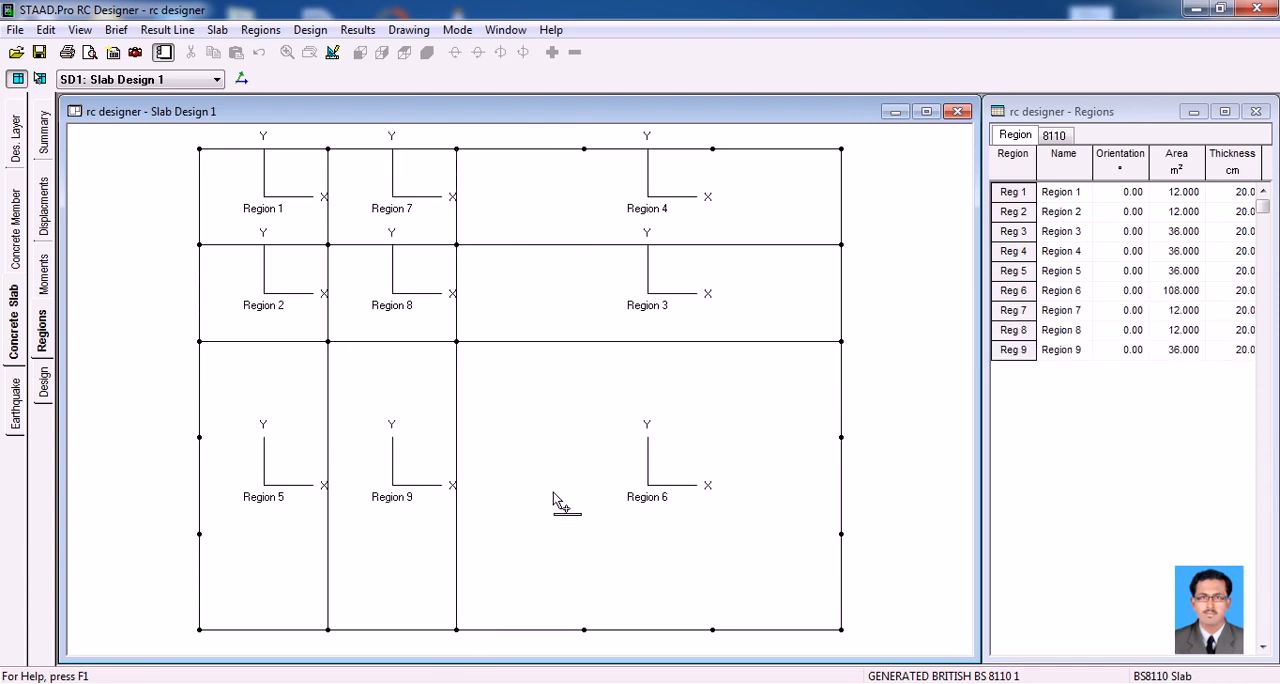
pyautogui.click(584, 630)
pyautogui.click(712, 149)
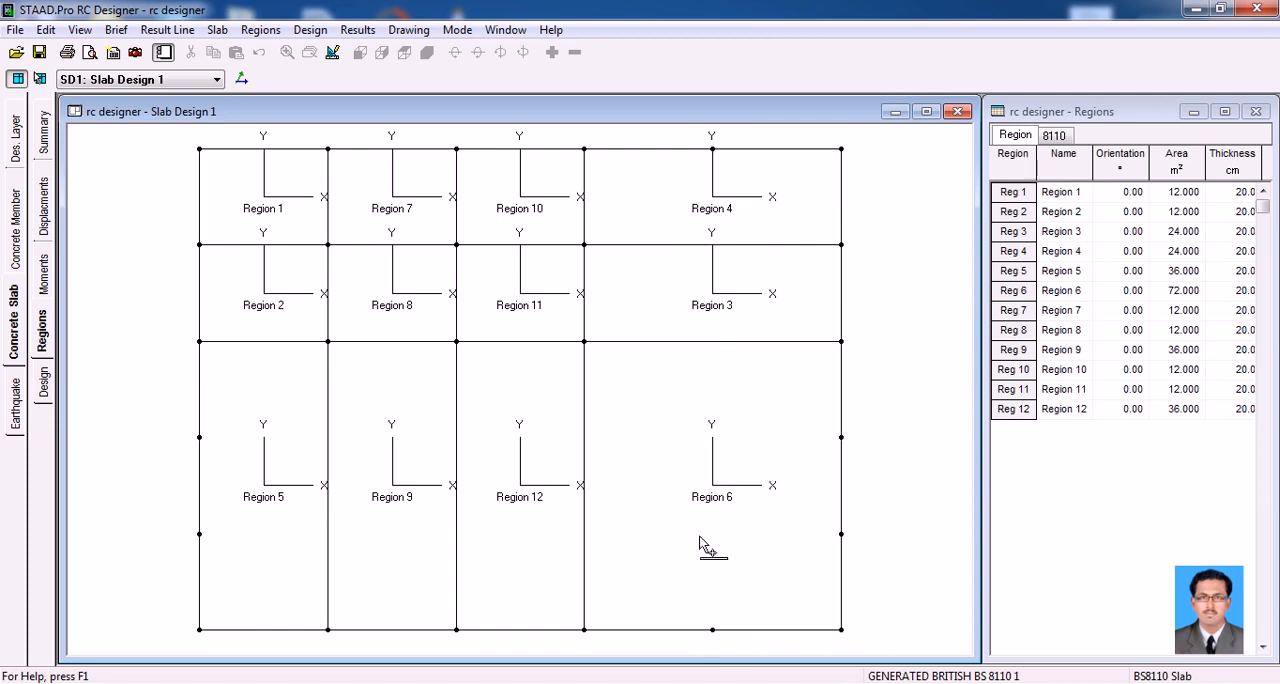
pyautogui.click(712, 630)
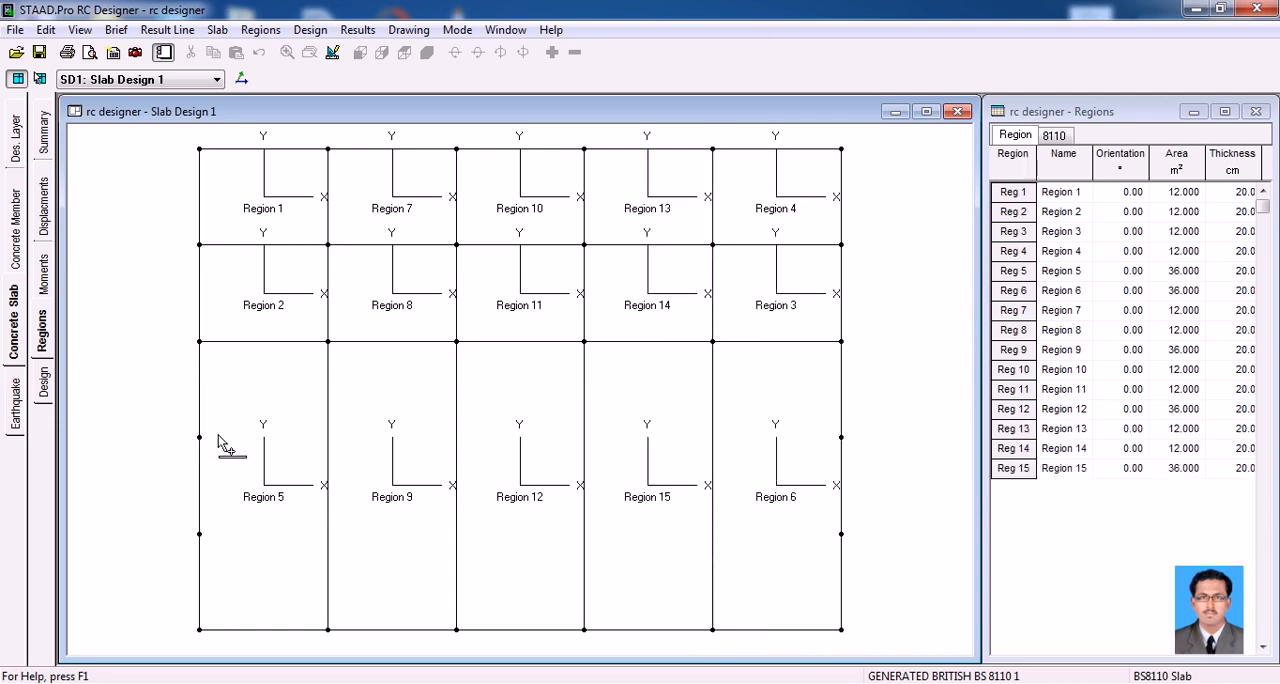
# Draw the last two region boundaries parallel to X through the third and fourth side nodes, completing a five-by-five region grid
pyautogui.click(841, 438)
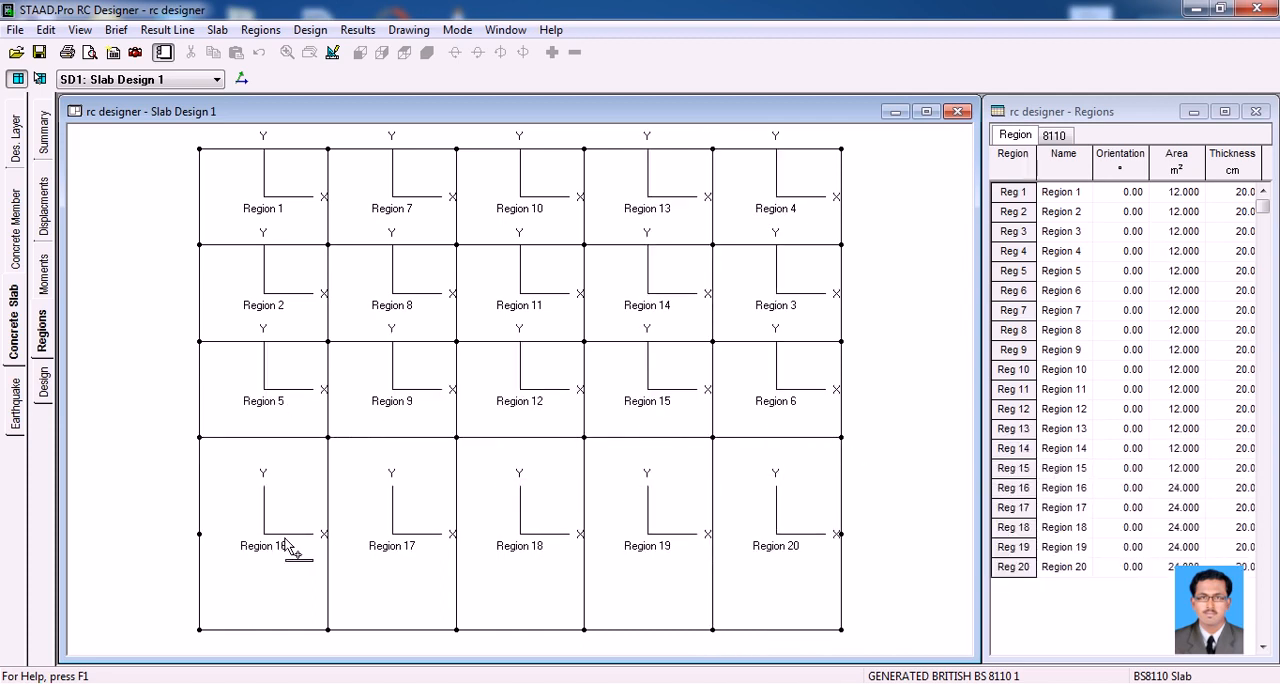
pyautogui.click(200, 534)
pyautogui.click(840, 535)
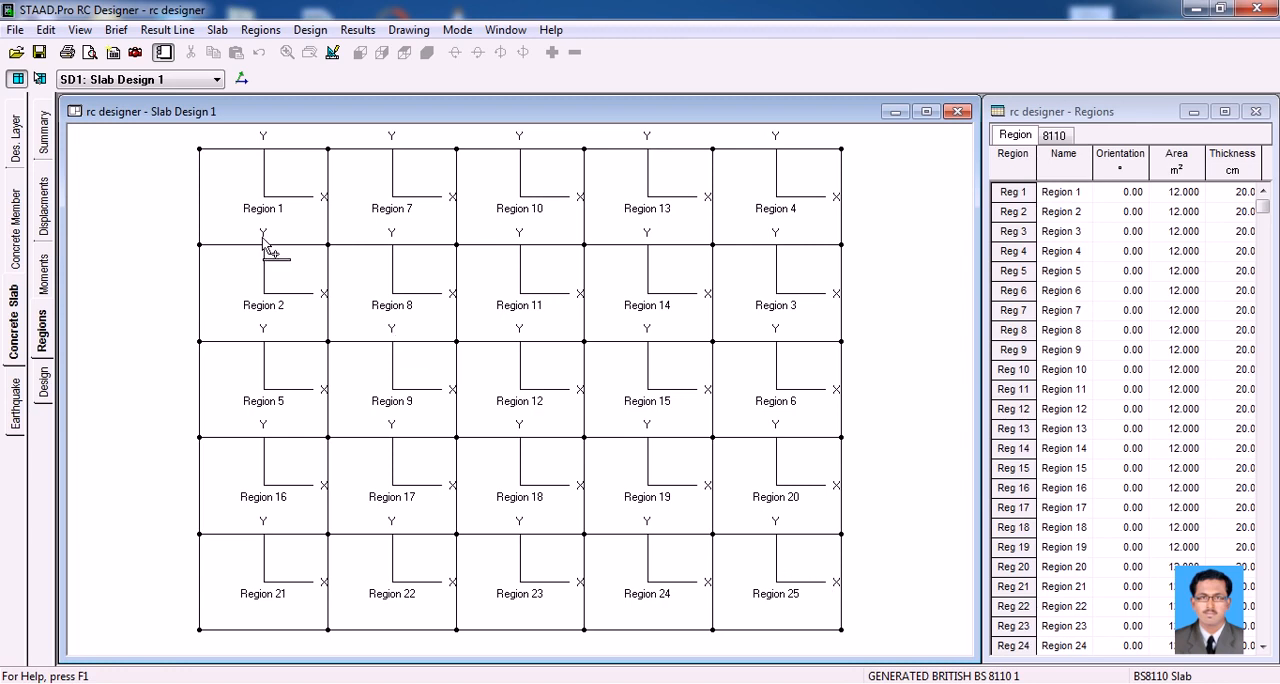
# Run the design for all regions of Slab Design 1 using the slabs brief
pyautogui.click(44, 382)
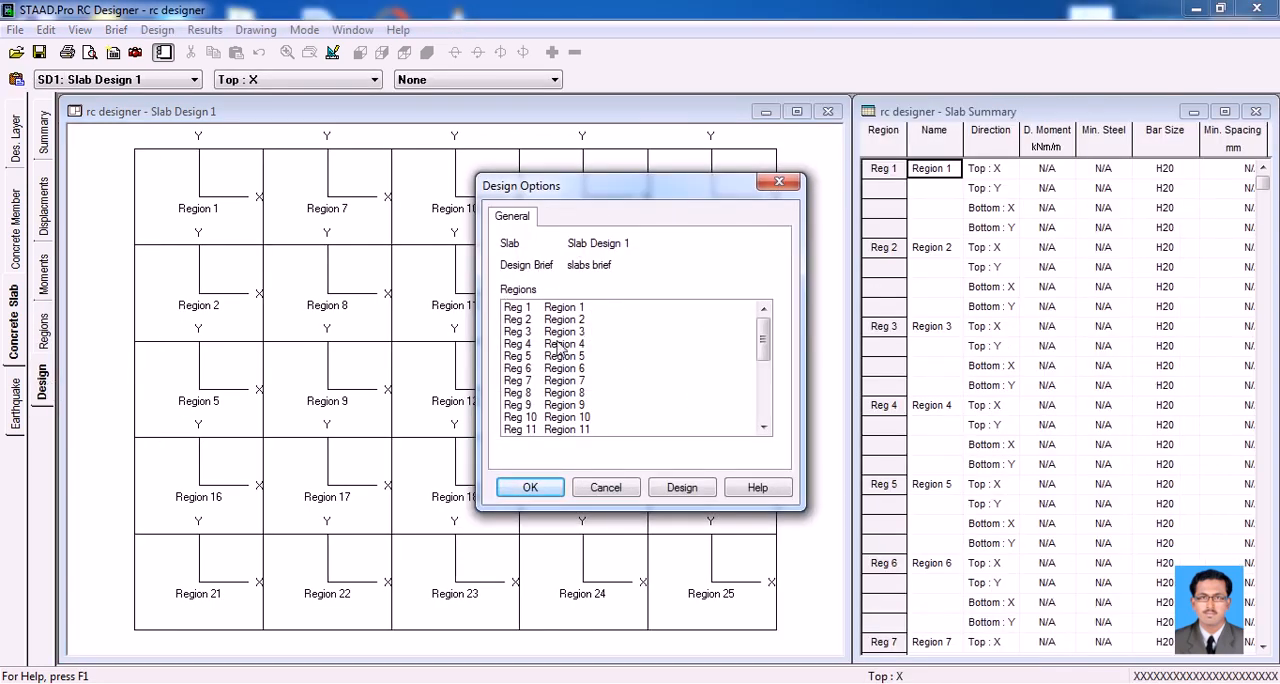
pyautogui.click(680, 488)
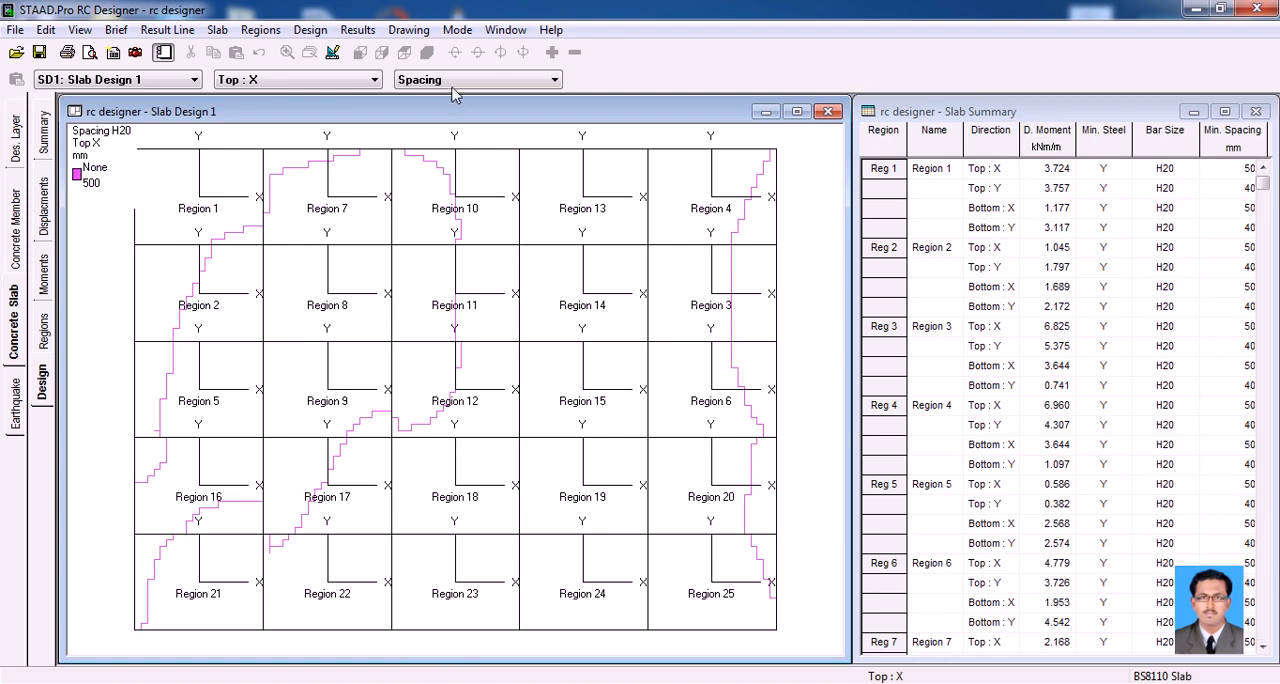
# Review the slab's bar spacing contours for the Top Y, Bottom X and Bottom Y reinforcement directions
pyautogui.click(345, 80)
pyautogui.click(322, 110)
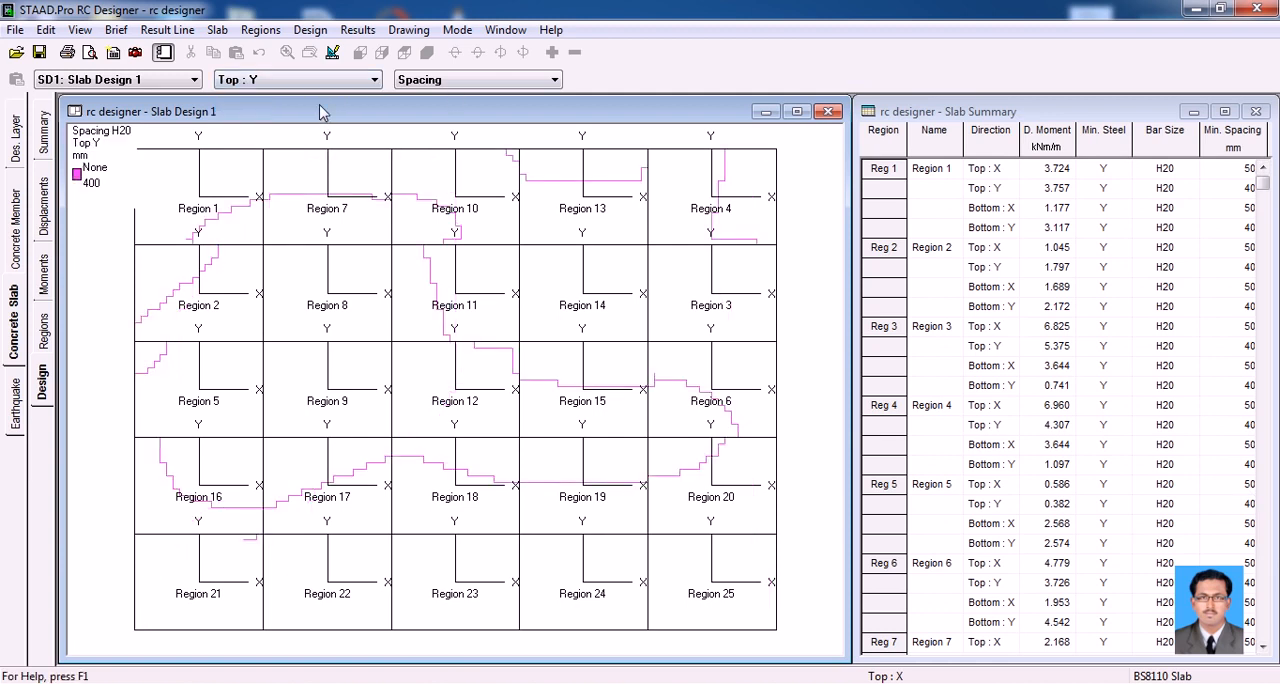
pyautogui.click(316, 84)
pyautogui.click(282, 122)
pyautogui.click(300, 82)
pyautogui.click(294, 133)
# Review the Bottom Y design moment and required steel contours, and return the display to Spacing
pyautogui.click(433, 82)
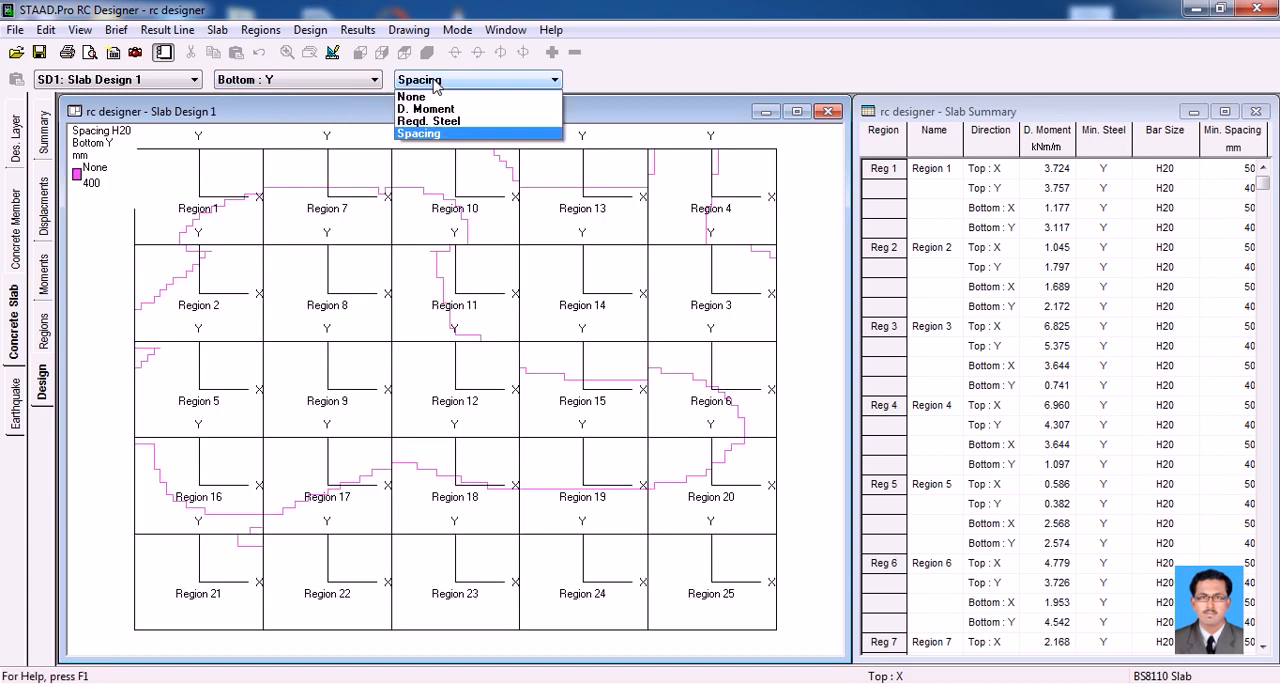
pyautogui.click(432, 108)
pyautogui.click(437, 86)
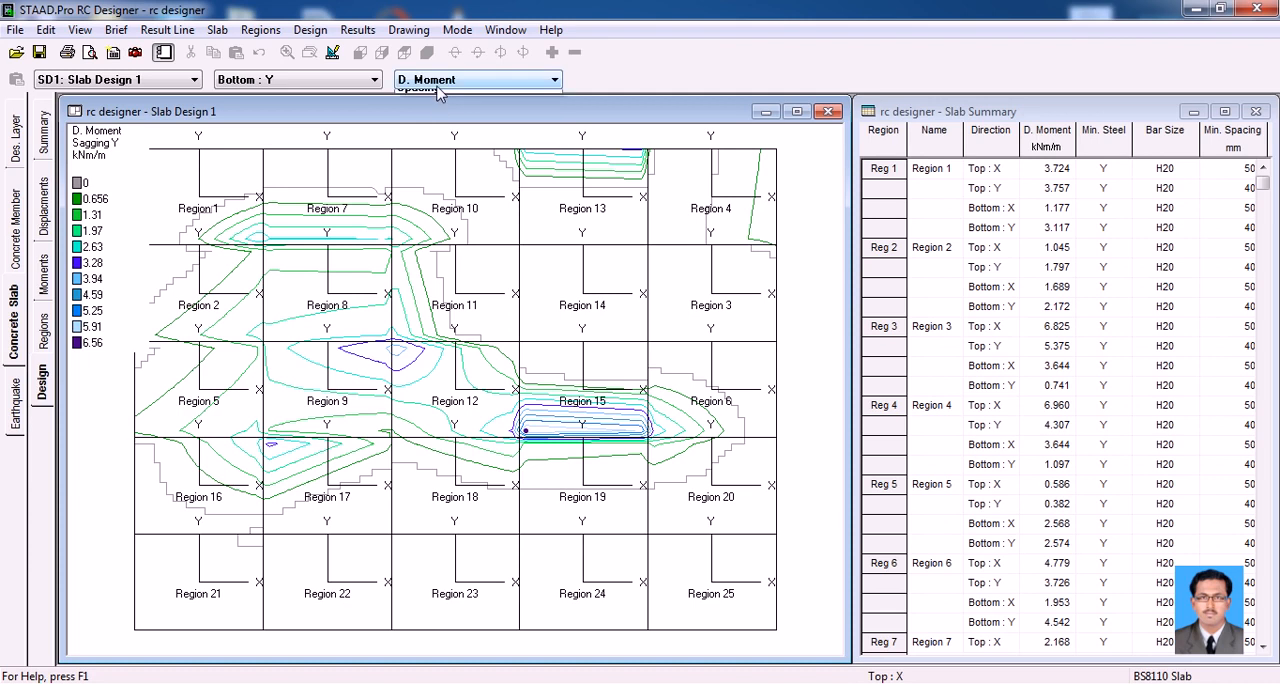
pyautogui.click(432, 121)
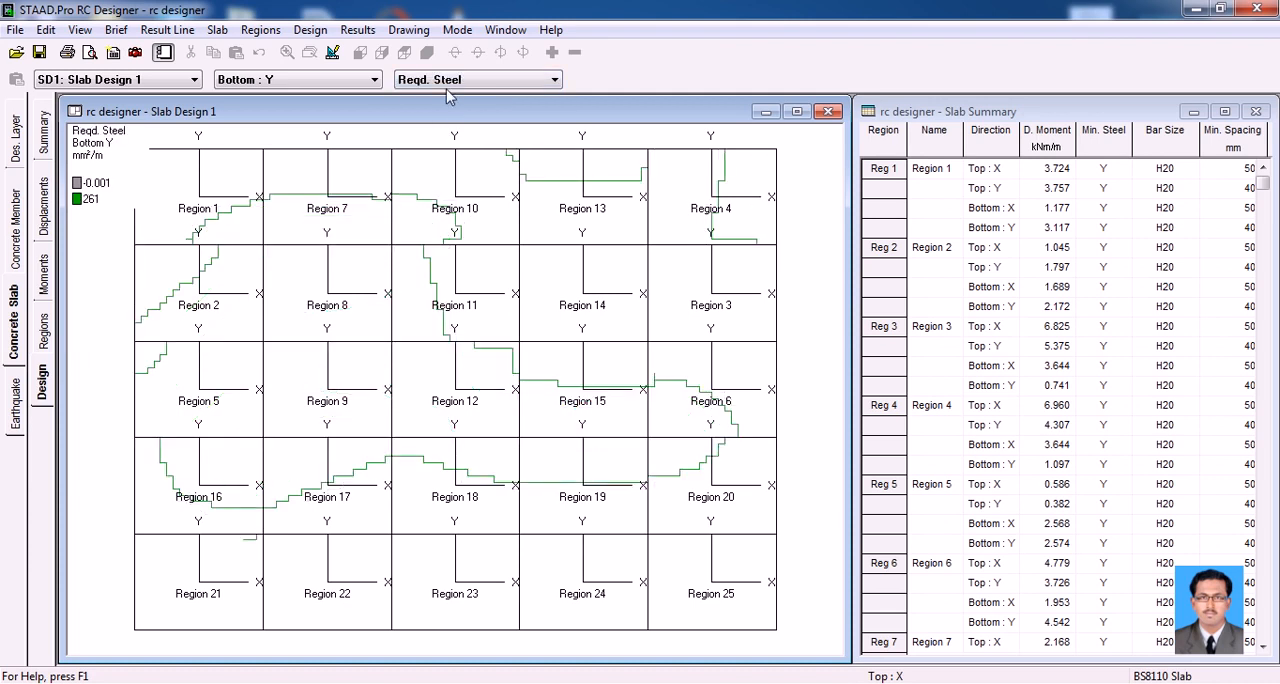
pyautogui.click(447, 88)
pyautogui.click(432, 146)
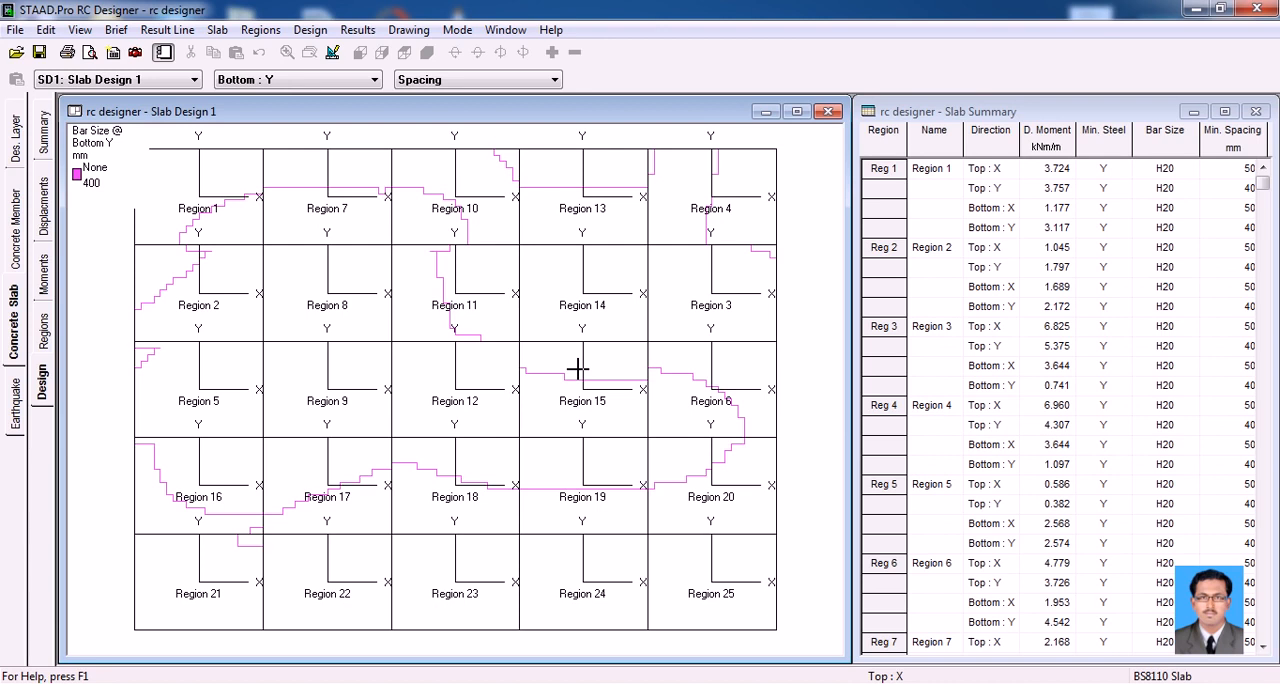
pyautogui.click(169, 82)
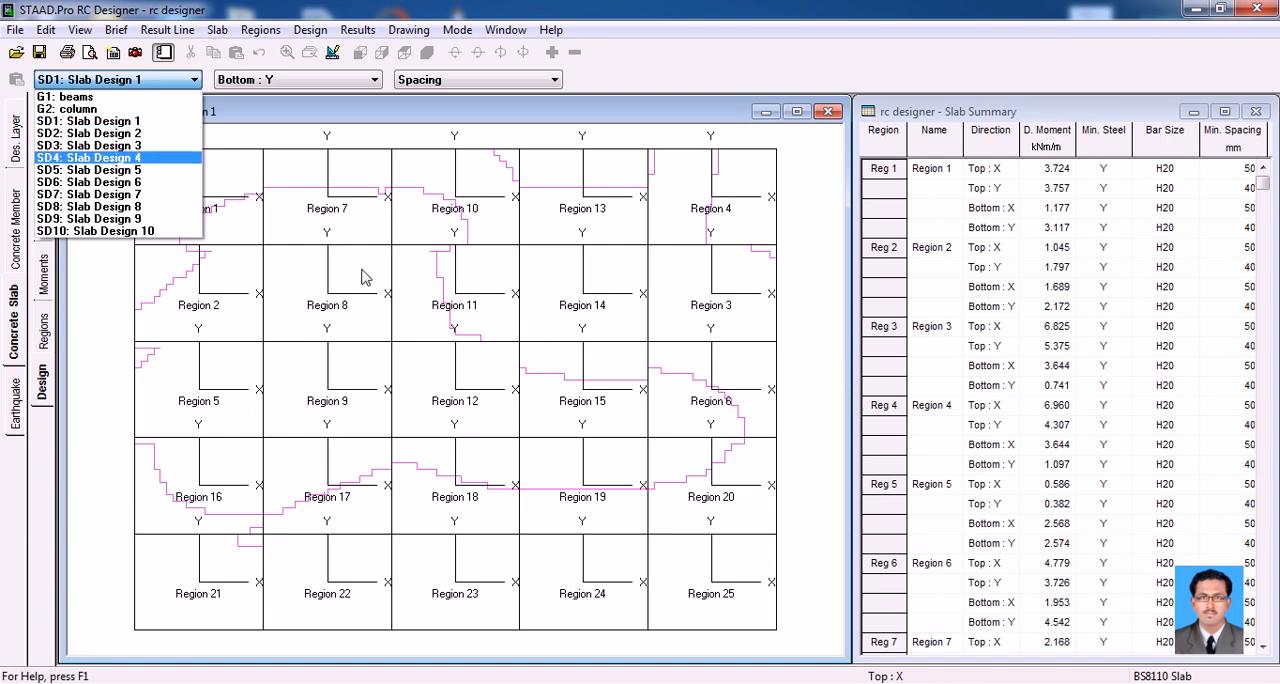
pyautogui.click(386, 330)
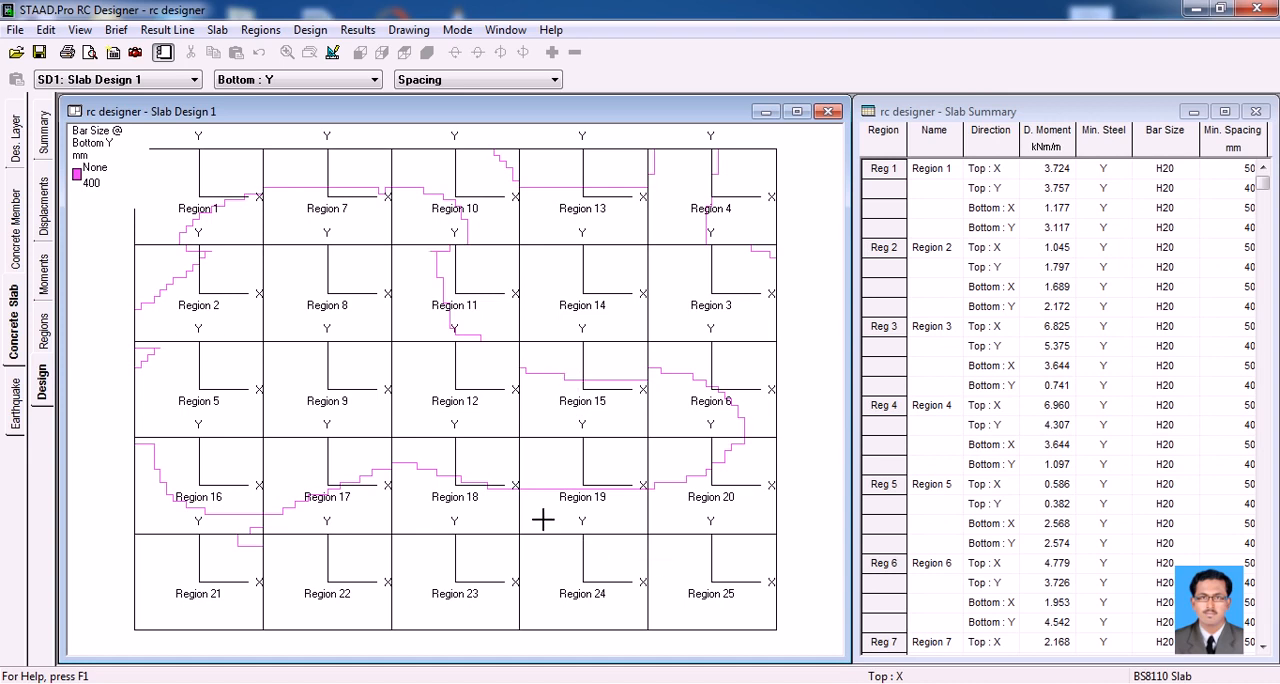
# Review the BS8110 report setup for Slab Design 1, including its items, design briefs, picture album, page options, company name and saved reports
pyautogui.click(15, 31)
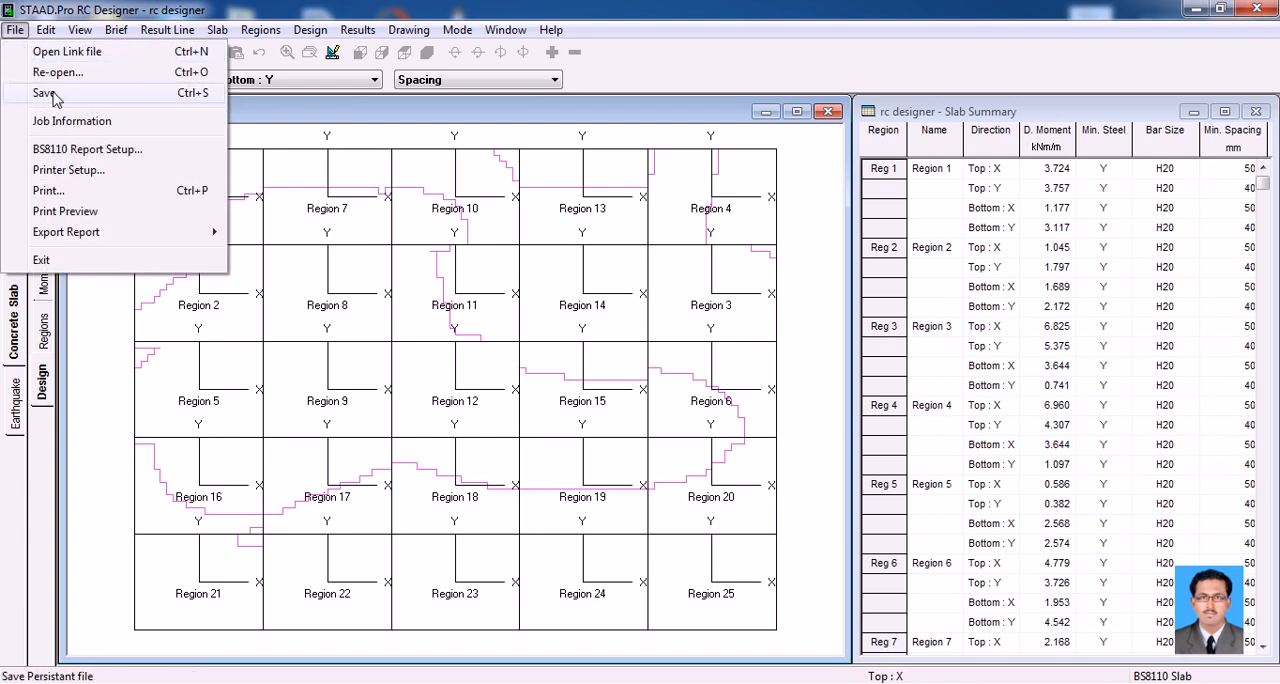
pyautogui.click(107, 152)
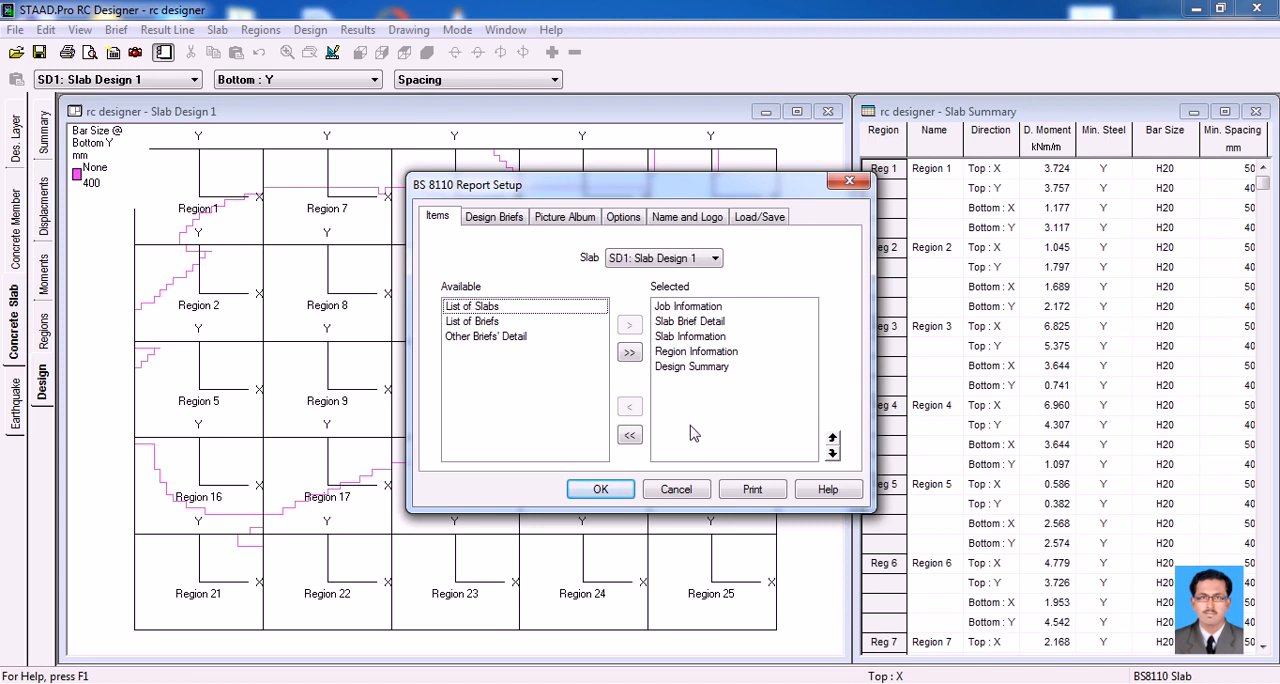
pyautogui.click(500, 217)
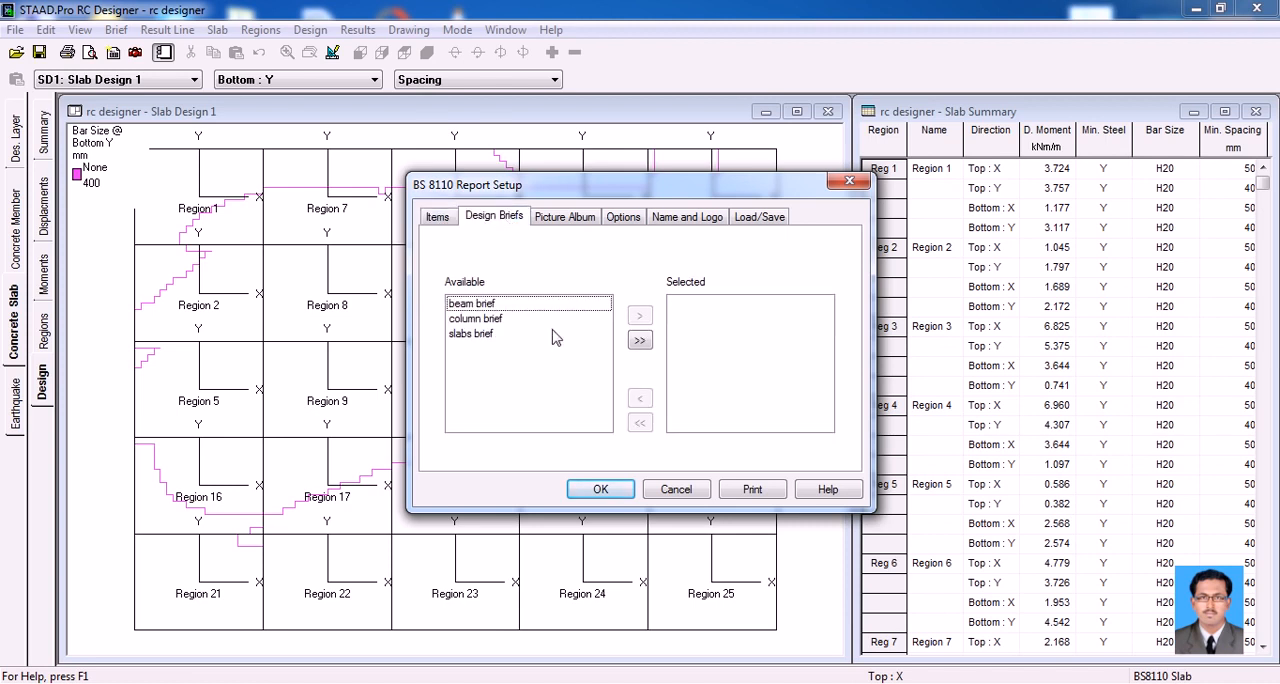
pyautogui.click(558, 220)
pyautogui.click(618, 220)
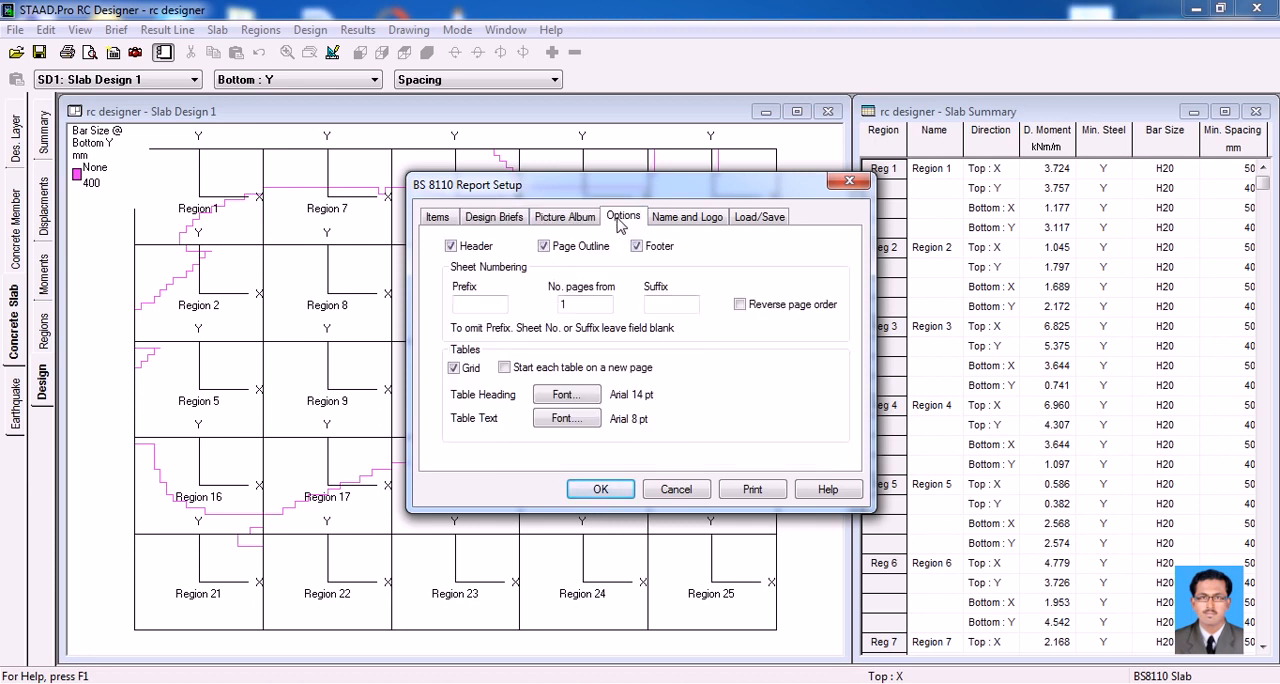
pyautogui.click(668, 222)
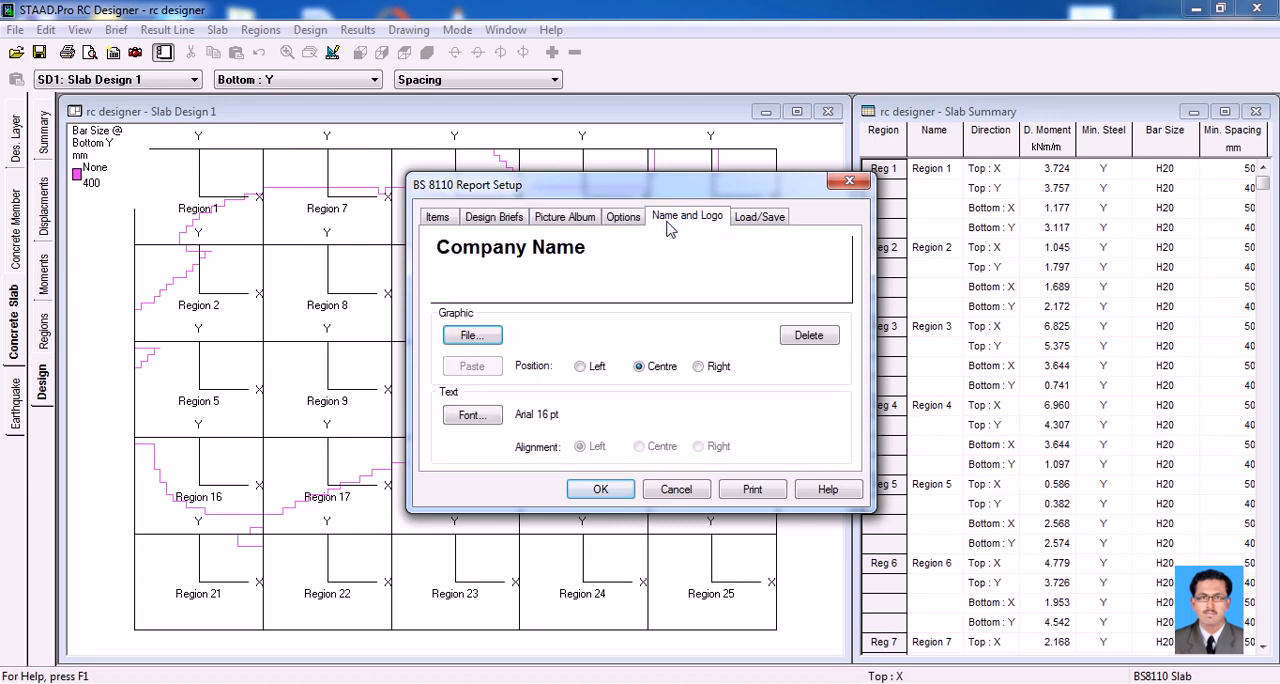
pyautogui.click(733, 220)
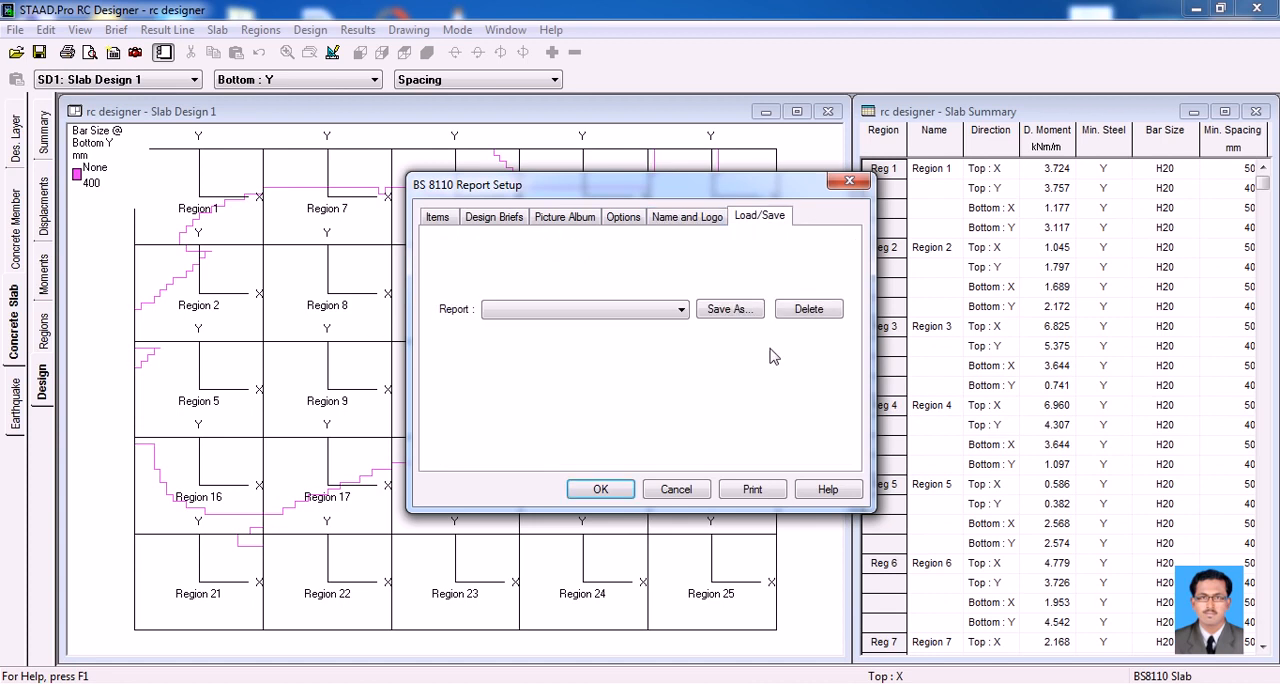
pyautogui.click(440, 220)
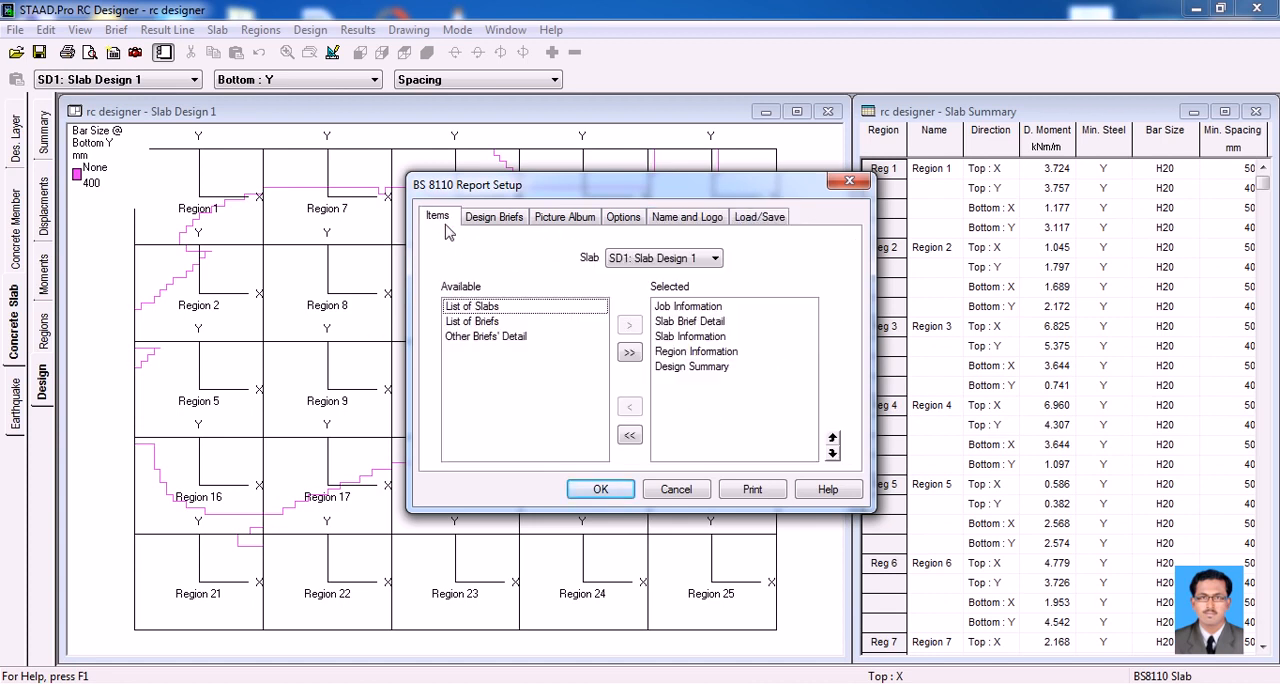
# Examine the printers available for the BS8110 slab report and leave the print settings without printing
pyautogui.click(748, 490)
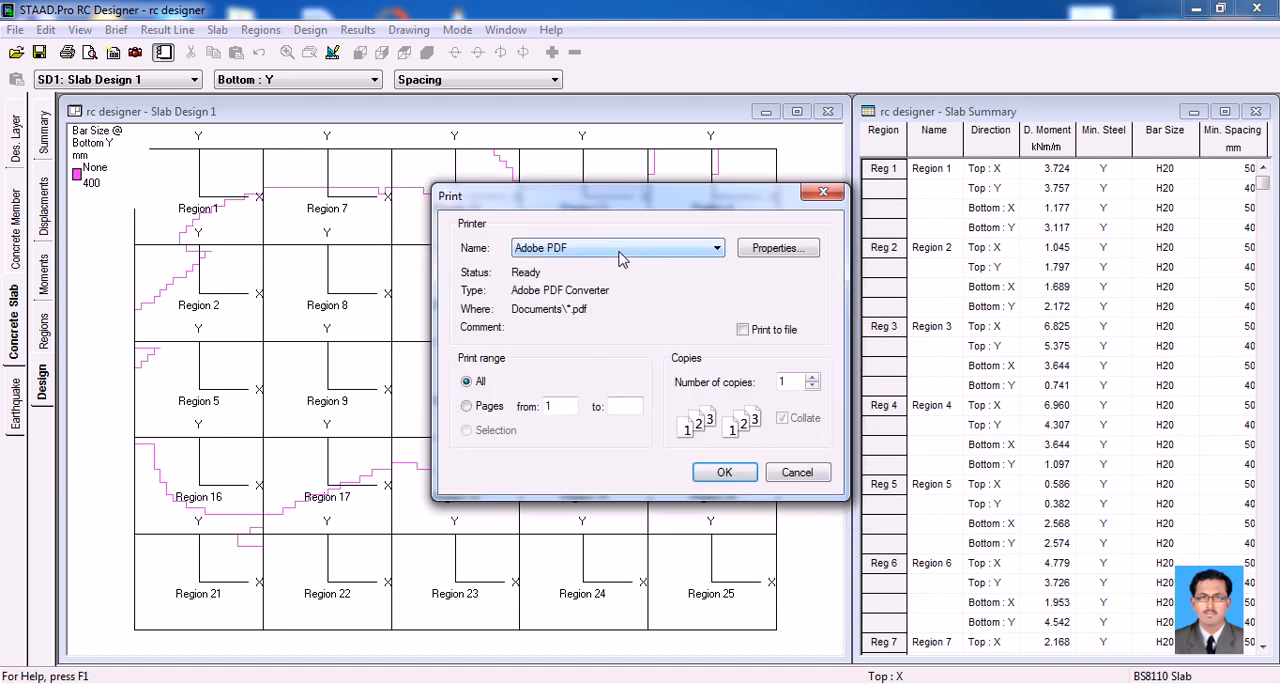
pyautogui.click(620, 256)
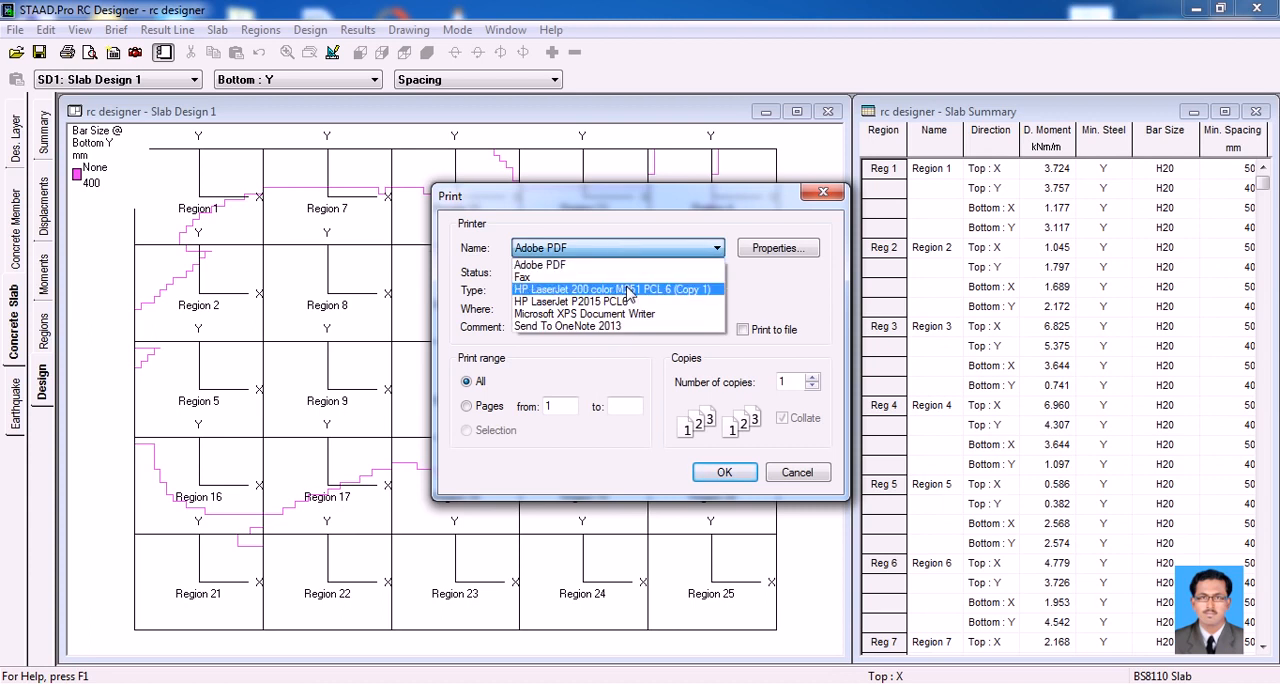
pyautogui.click(763, 293)
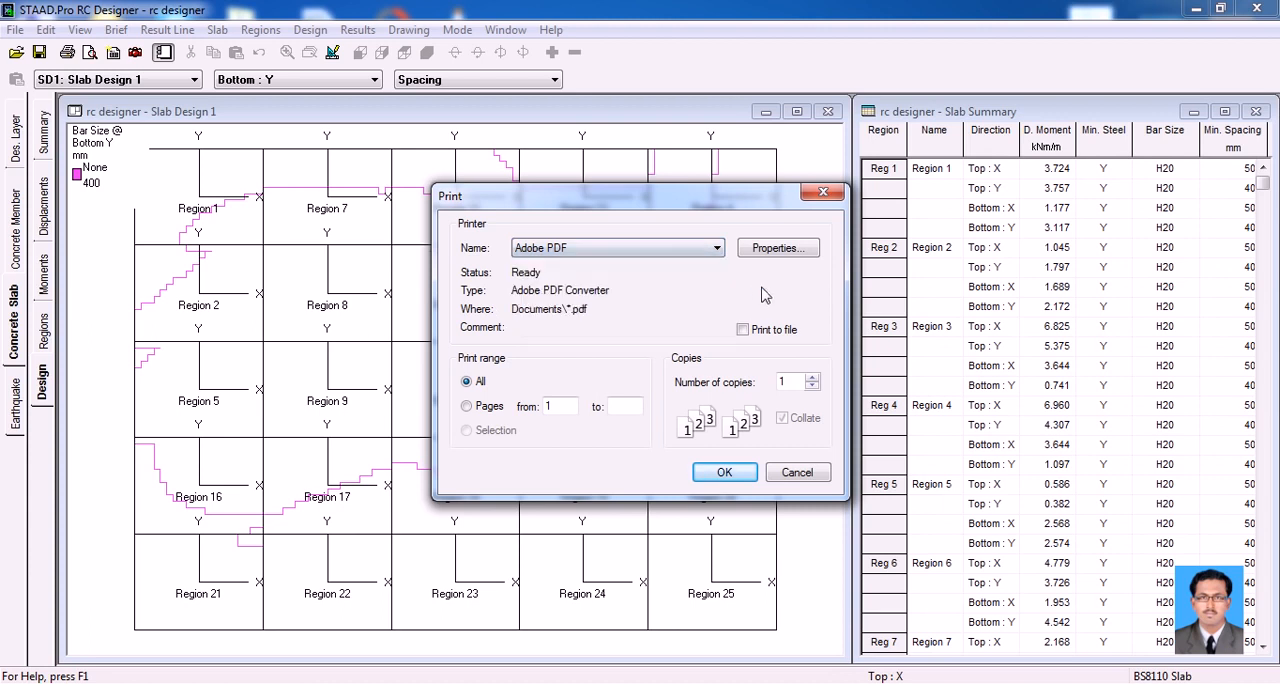
pyautogui.click(797, 473)
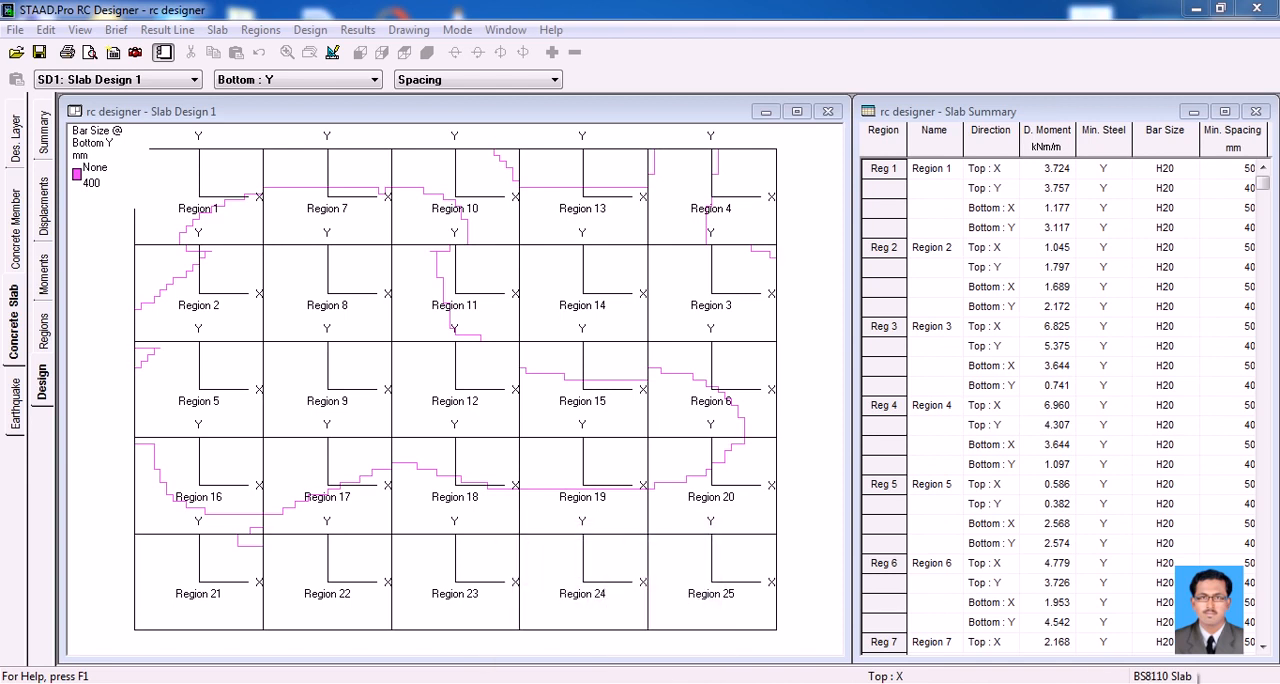
pyautogui.click(1096, 682)
pyautogui.click(1095, 609)
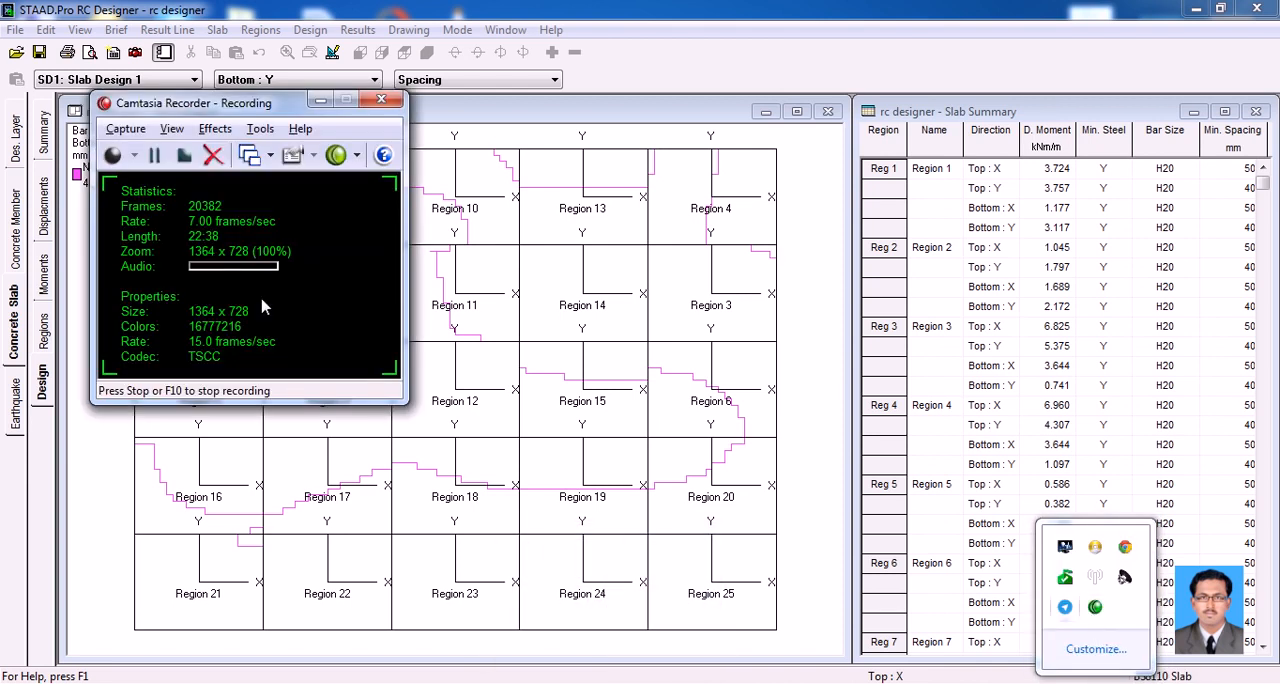